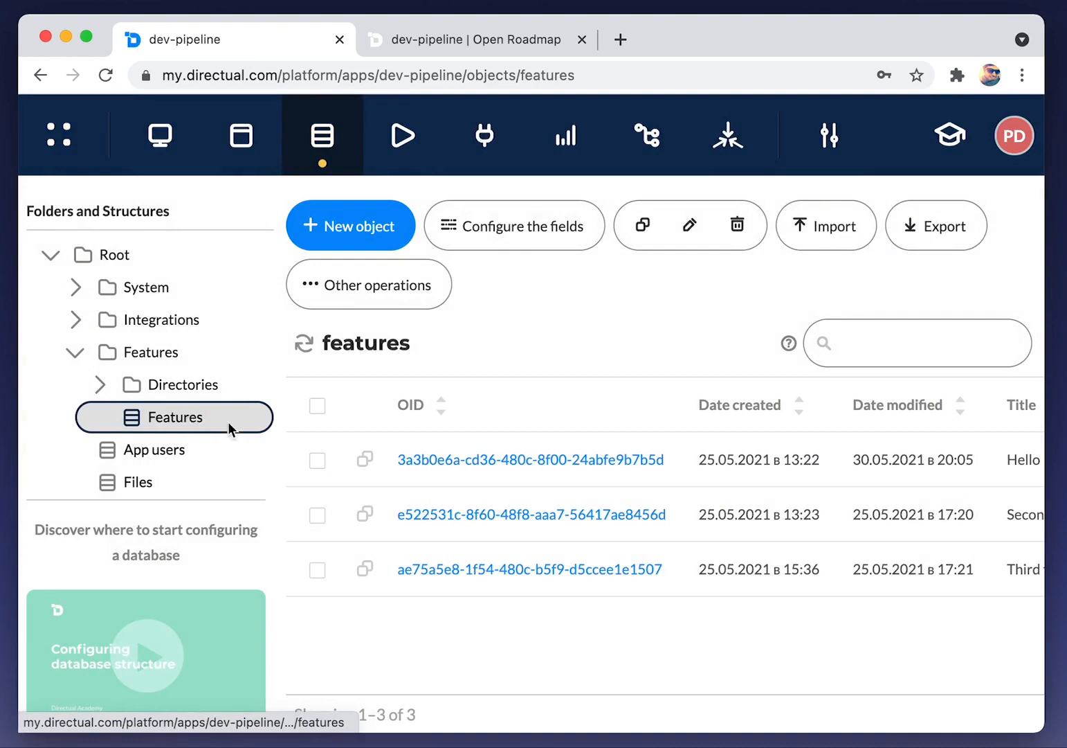
Add a new field group named Upvotes to the features structure
left_click(505, 226)
scroll(297, 419, "down", 10)
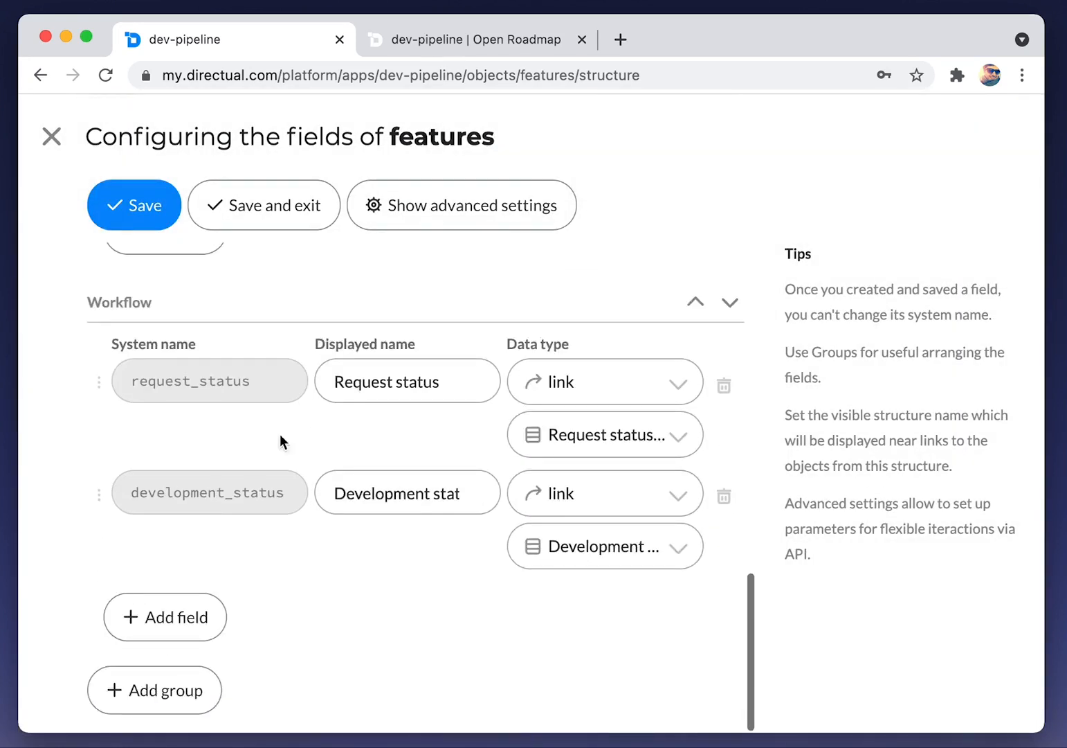
left_click(181, 691)
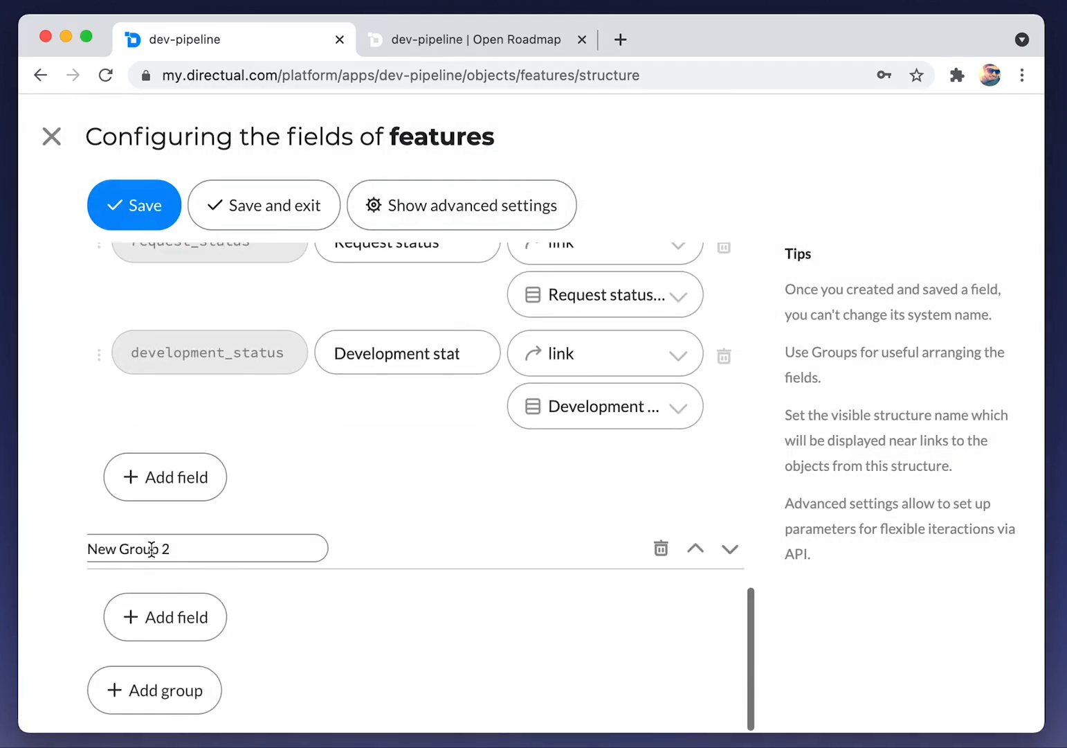
triple_click(151, 549)
type("Upvote")
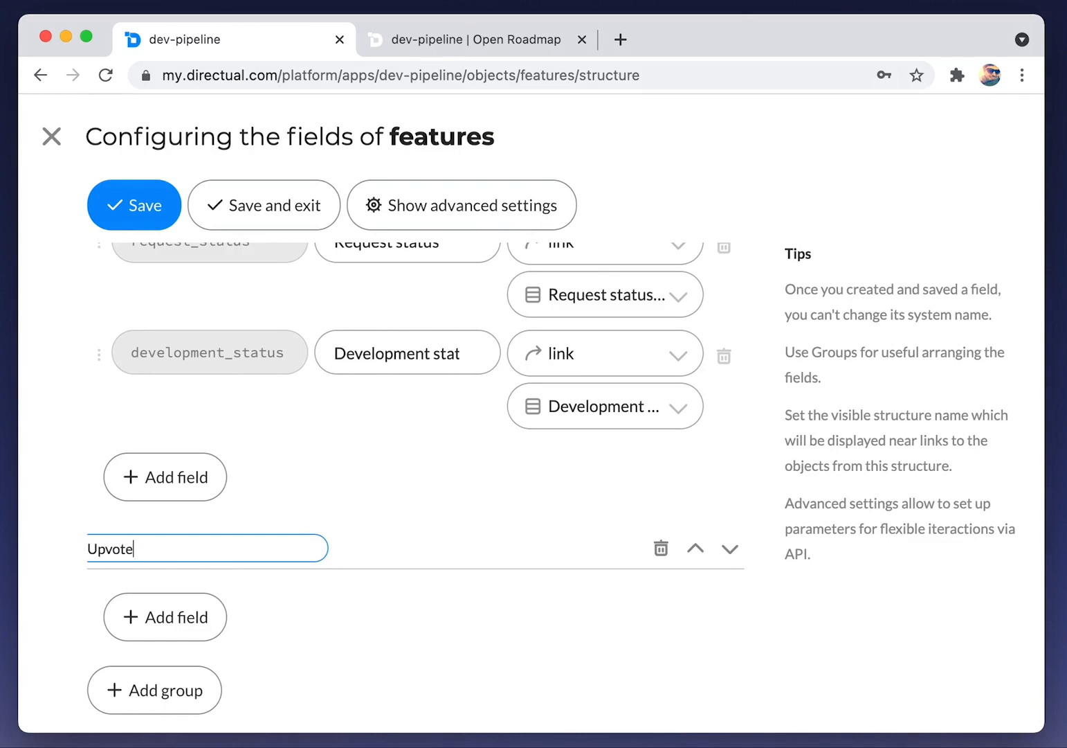
type("s")
key("Return")
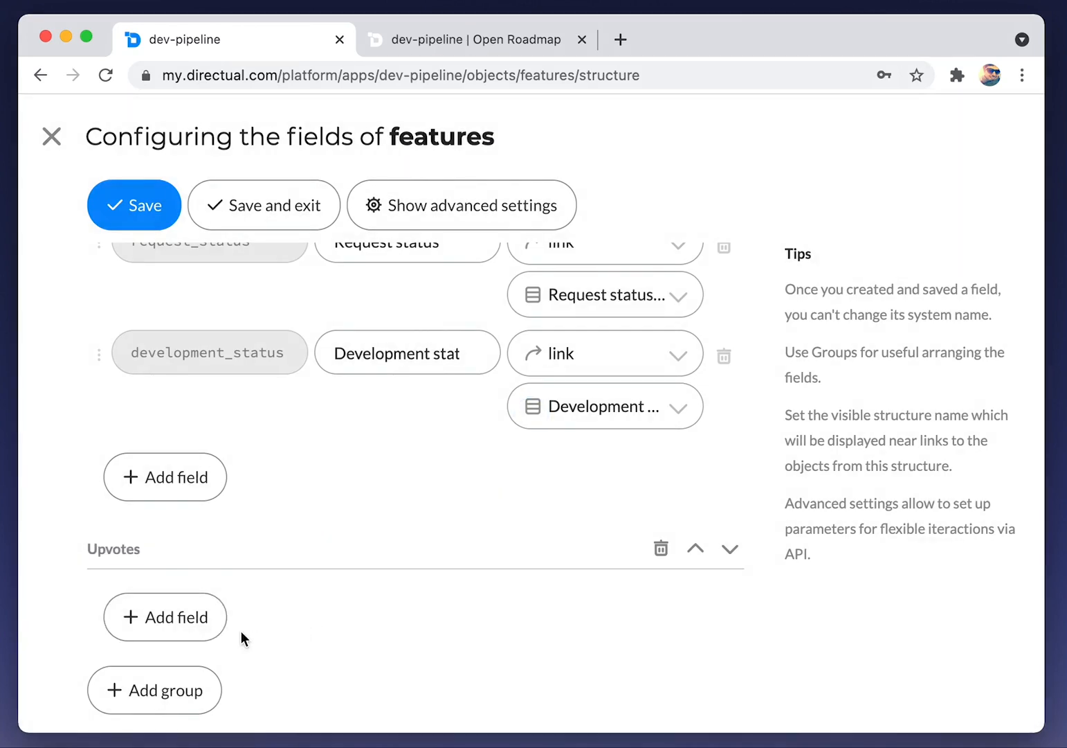
Add two fields to the group, making the first numbers_of_upvotes, shown as Upvotes, of type positiveNum
left_click(177, 619)
left_click(184, 698)
scroll(227, 497, "down", 2)
left_click(191, 492)
type("numbers_of_upvotes")
left_click(360, 499)
type("Up")
left_click(615, 498)
type("nu")
left_click(595, 574)
Make the second field users_upvoted_ids ('Who upvoted'), an arrayLink to App users, and save
left_click(208, 554)
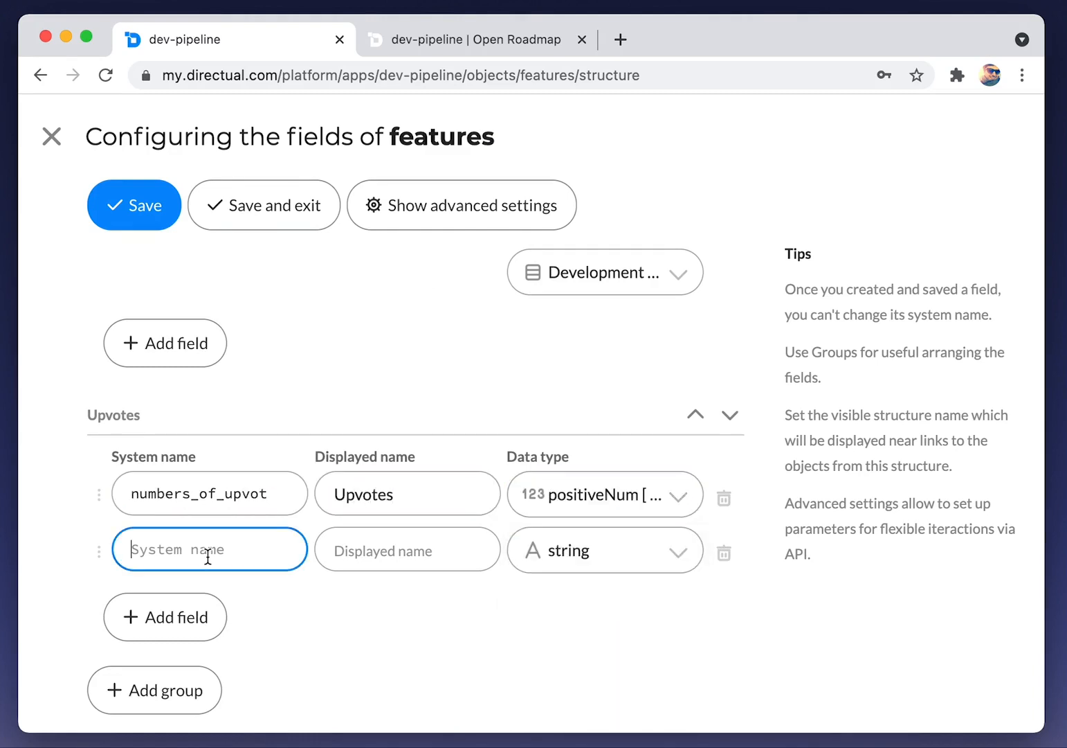
type("user")
type("s_upvoted_ids")
left_click(381, 554)
type("Who upvoted")
left_click(588, 552)
type("at")
key("BackSpace")
type("rr")
left_click(585, 632)
type("app")
left_click(574, 558)
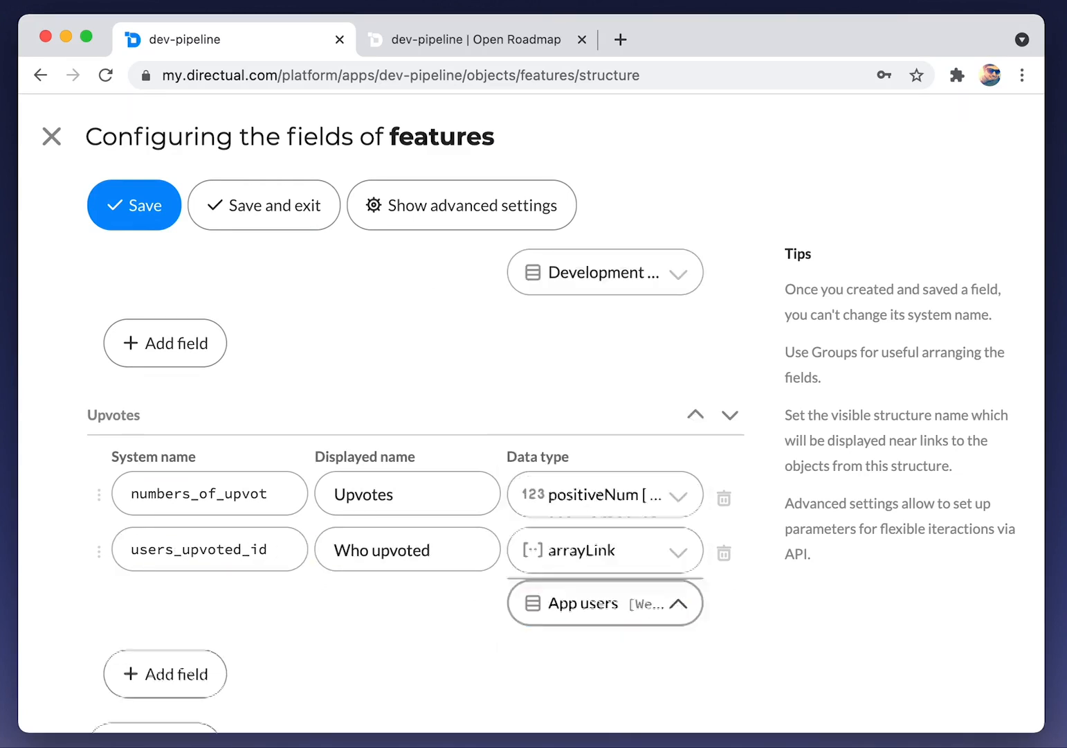
left_click(263, 225)
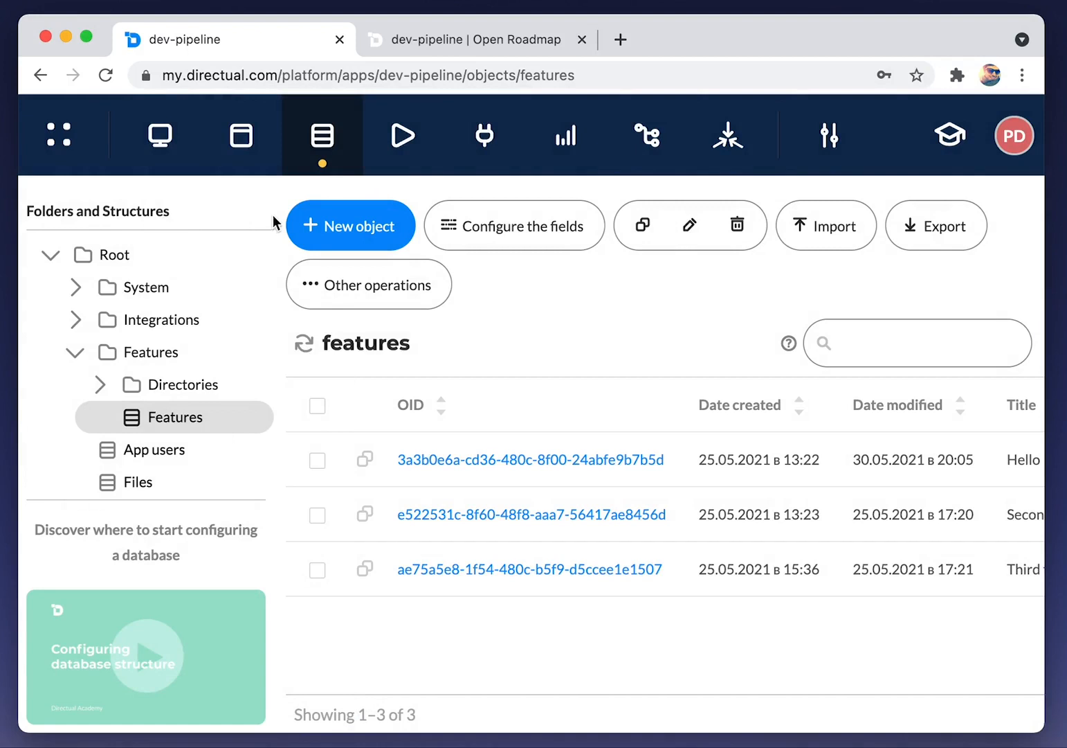
Create a new API endpoint on the features structure with method name upvoteUnderDev
left_click(488, 137)
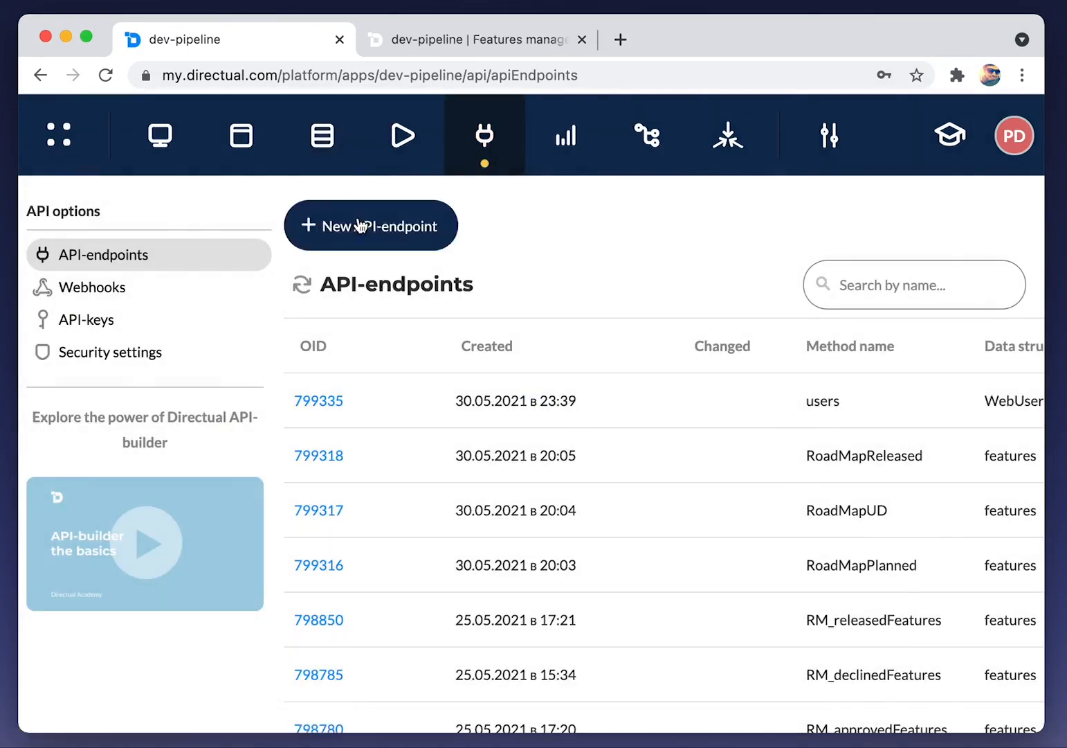
left_click(360, 226)
left_click(254, 365)
type("fea")
key("Return")
left_click(513, 463)
type("upvote")
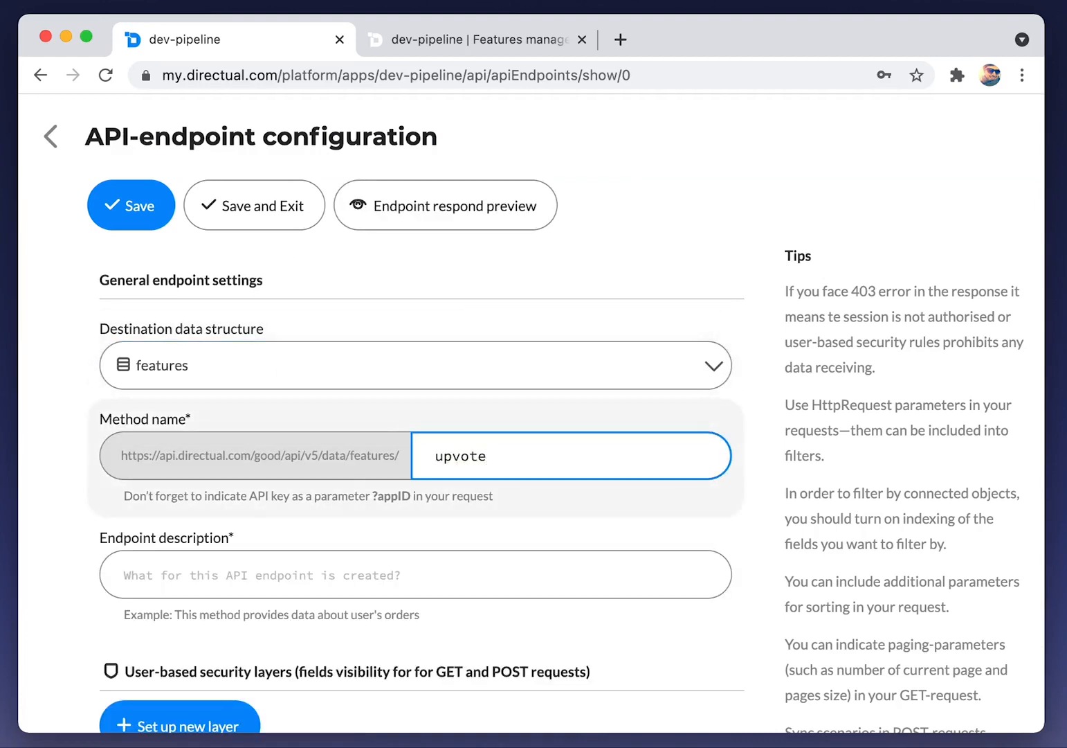
type("UnderDev")
Describe the endpoint as 'Upvote | Under development', add a user-based security layer, and begin choosing readable fields
left_click(193, 592)
type("U")
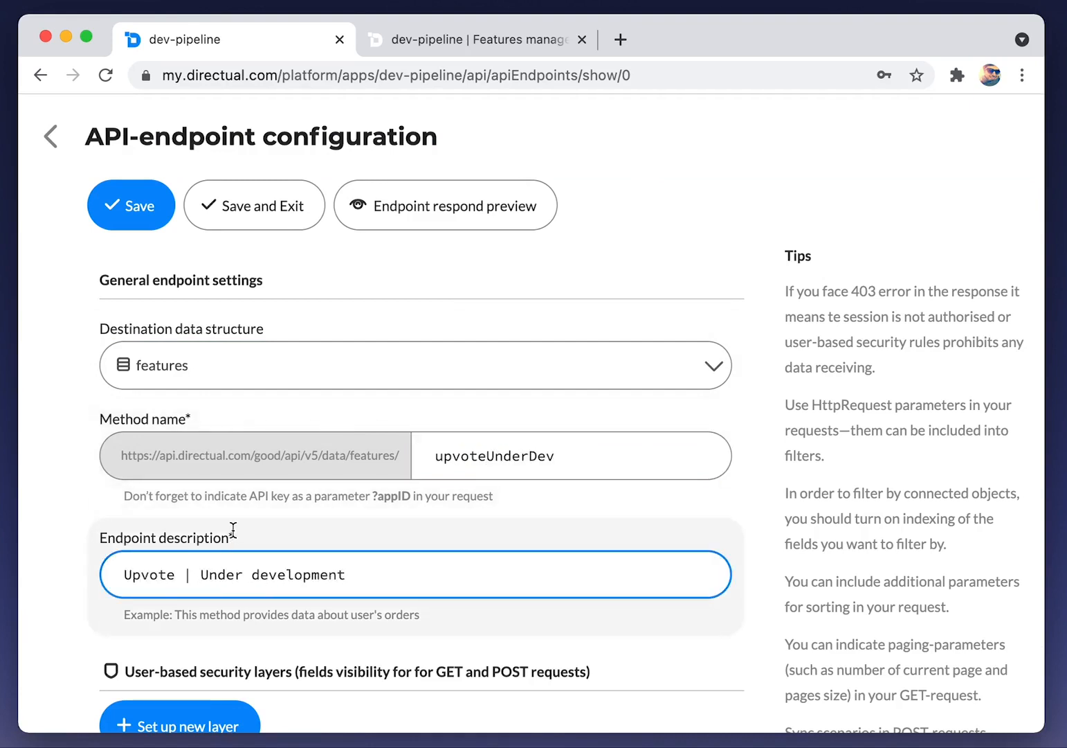
type("pvote | Under development")
scroll(233, 533, "down", 5)
left_click(232, 444)
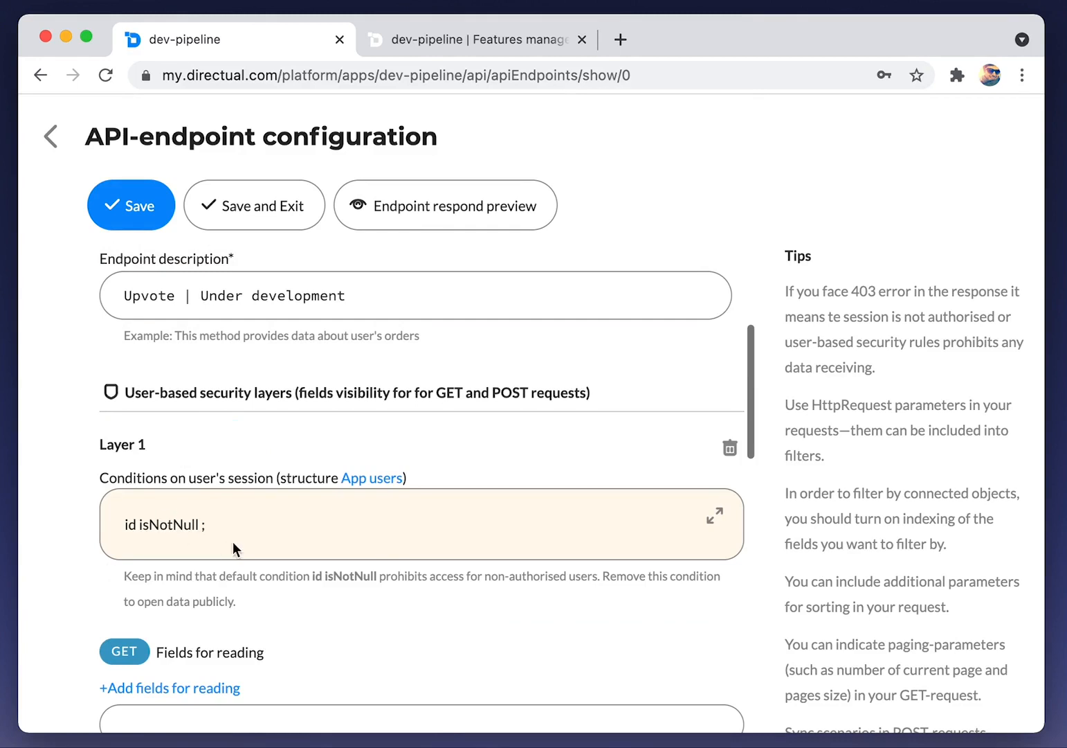
scroll(228, 544, "down", 3)
left_click(184, 495)
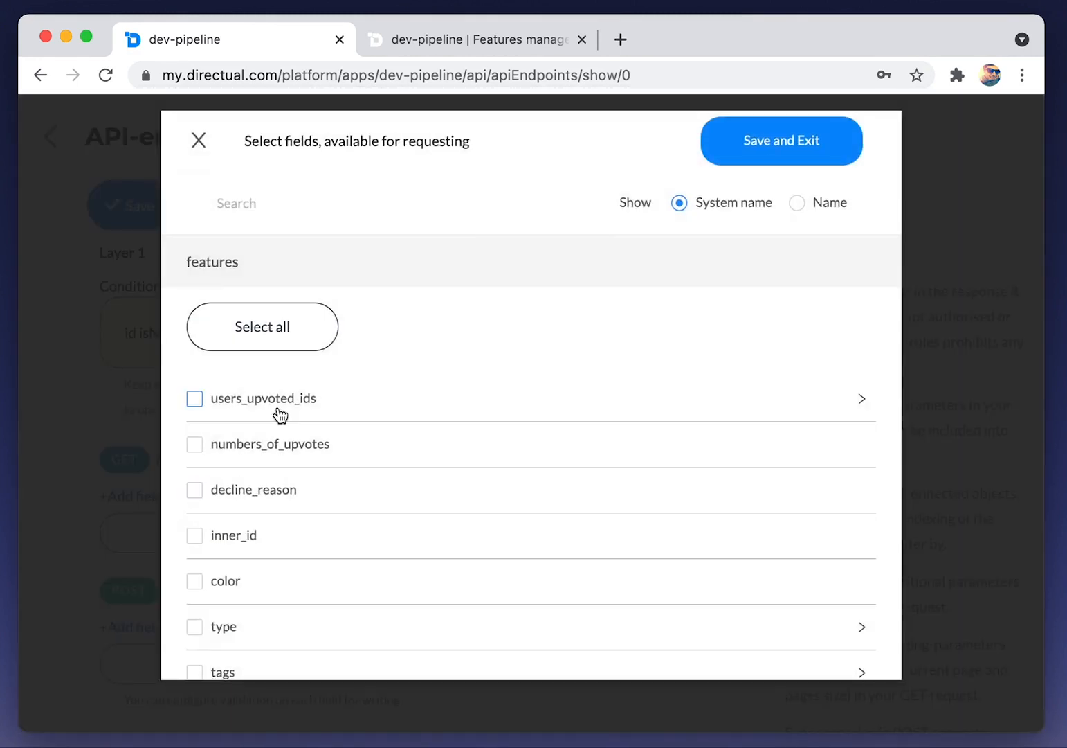
Make users_upvoted_ids readable, including the users' firstName, lastName and id
left_click(229, 404)
left_click(859, 401)
scroll(212, 471, "down", 5)
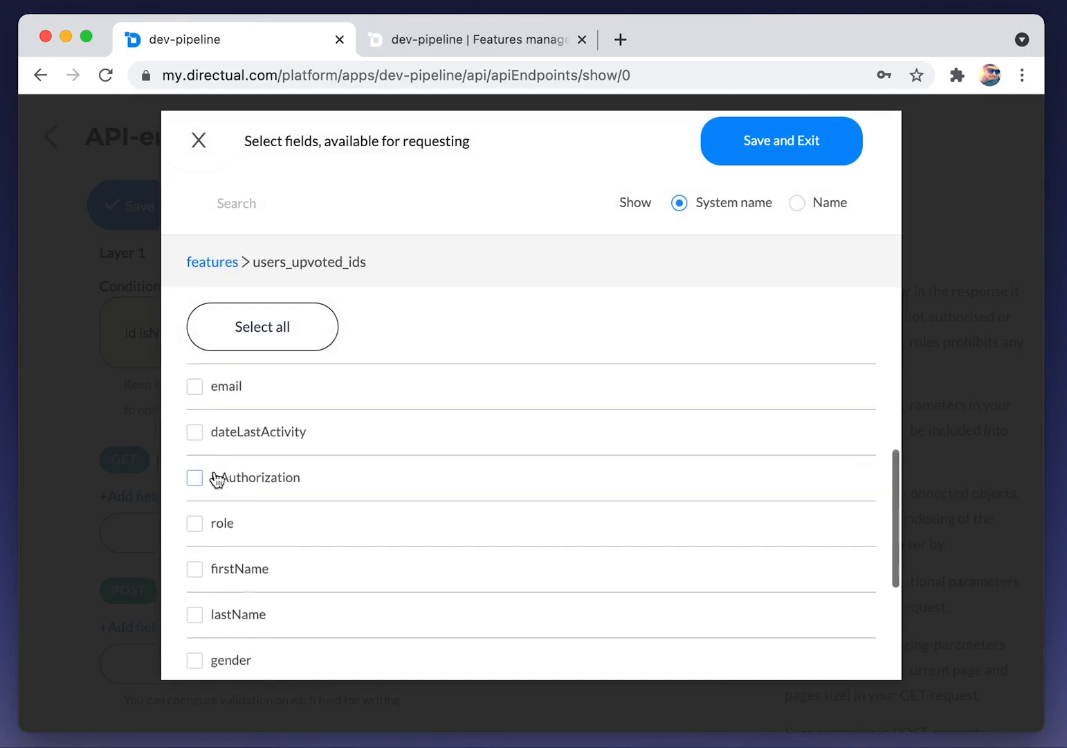
left_click(234, 504)
left_click(234, 545)
scroll(231, 546, "down", 3)
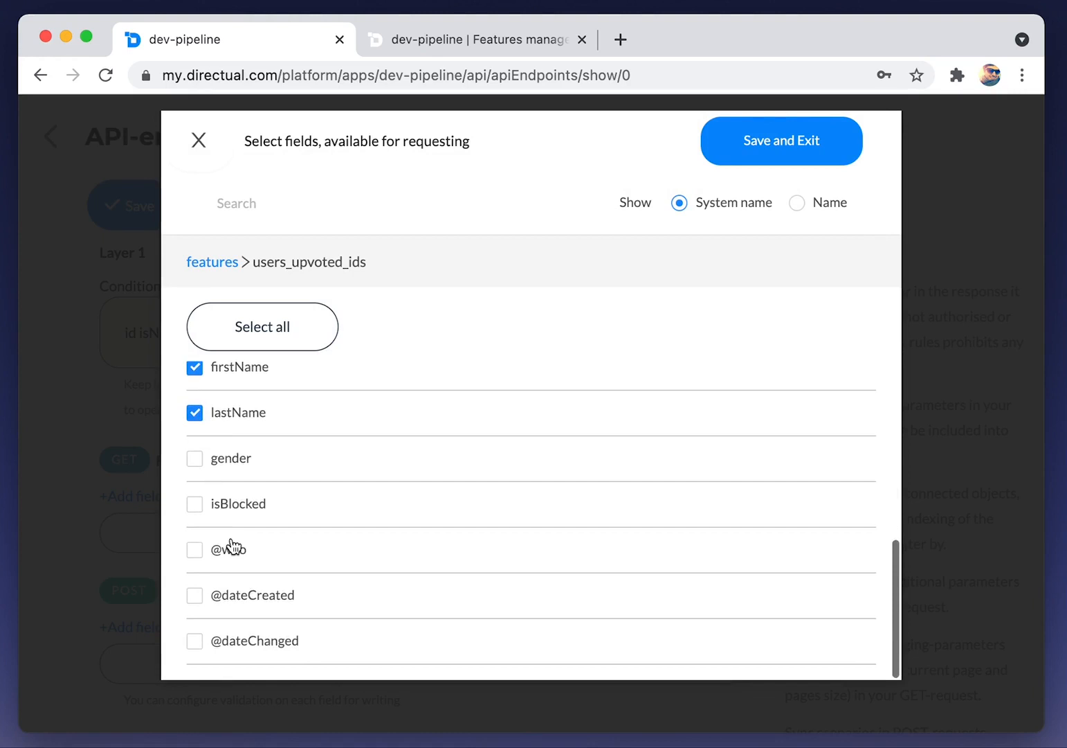
scroll(231, 540, "up", 4)
scroll(232, 533, "up", 5)
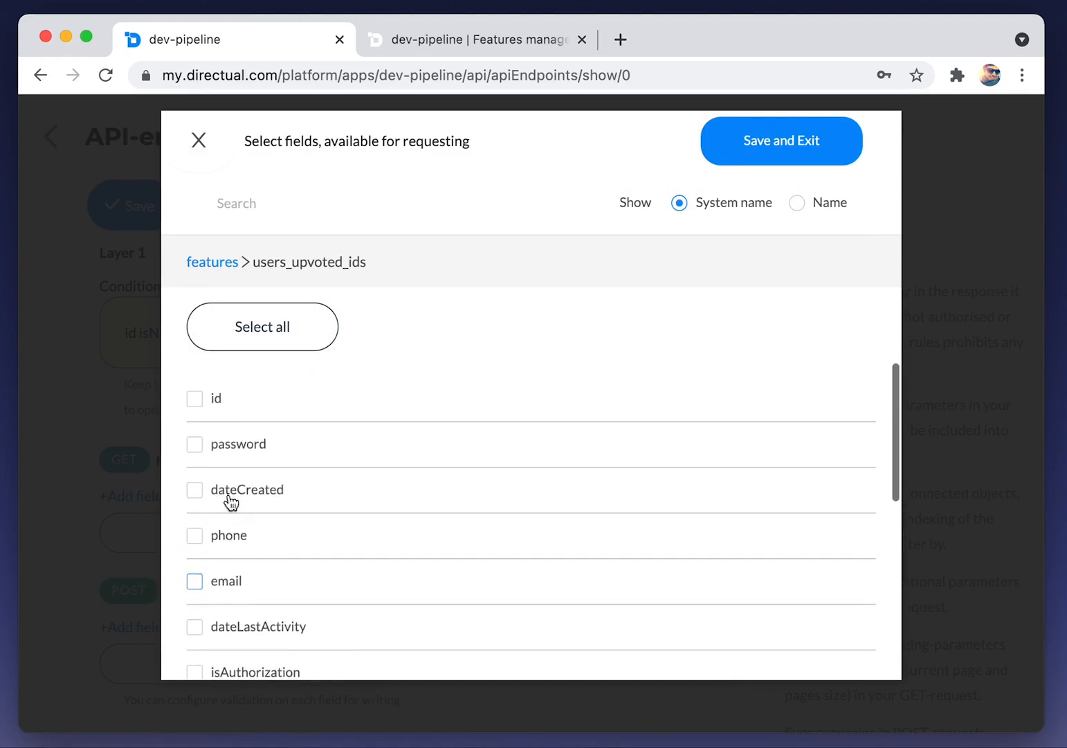
left_click(210, 402)
left_click(216, 263)
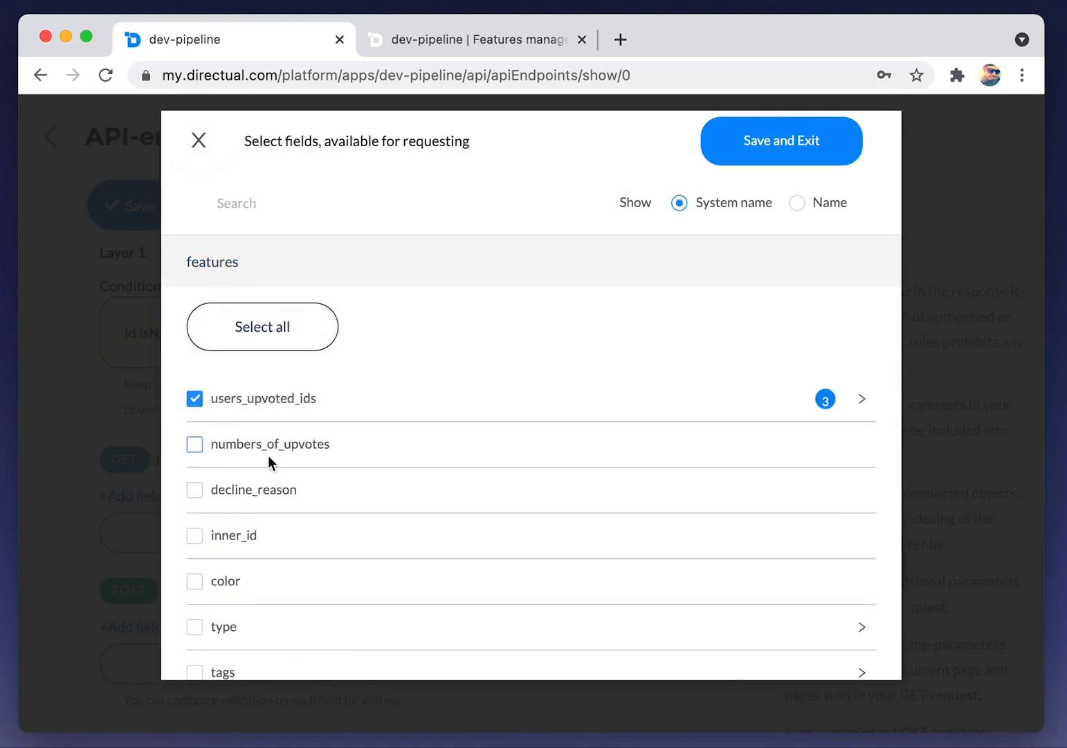
Make color, type, tags, date_requested, description and title readable, and save the field selection
scroll(274, 455, "down", 1)
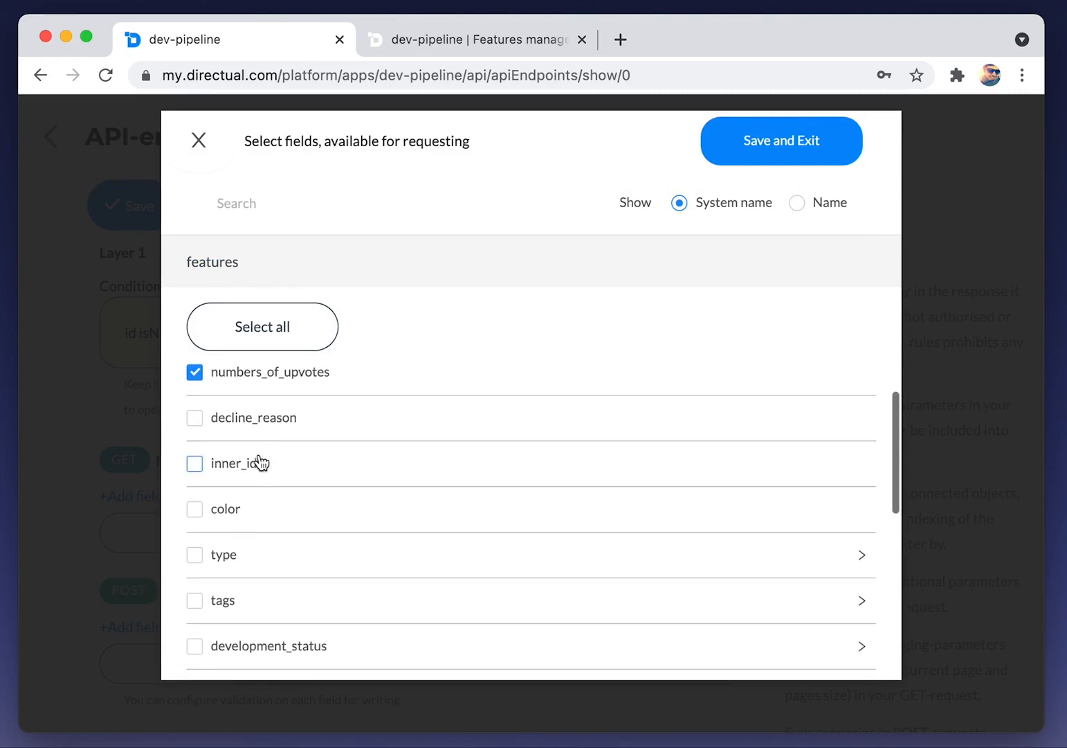
left_click(232, 515)
left_click(222, 557)
left_click(232, 601)
scroll(232, 599, "down", 2)
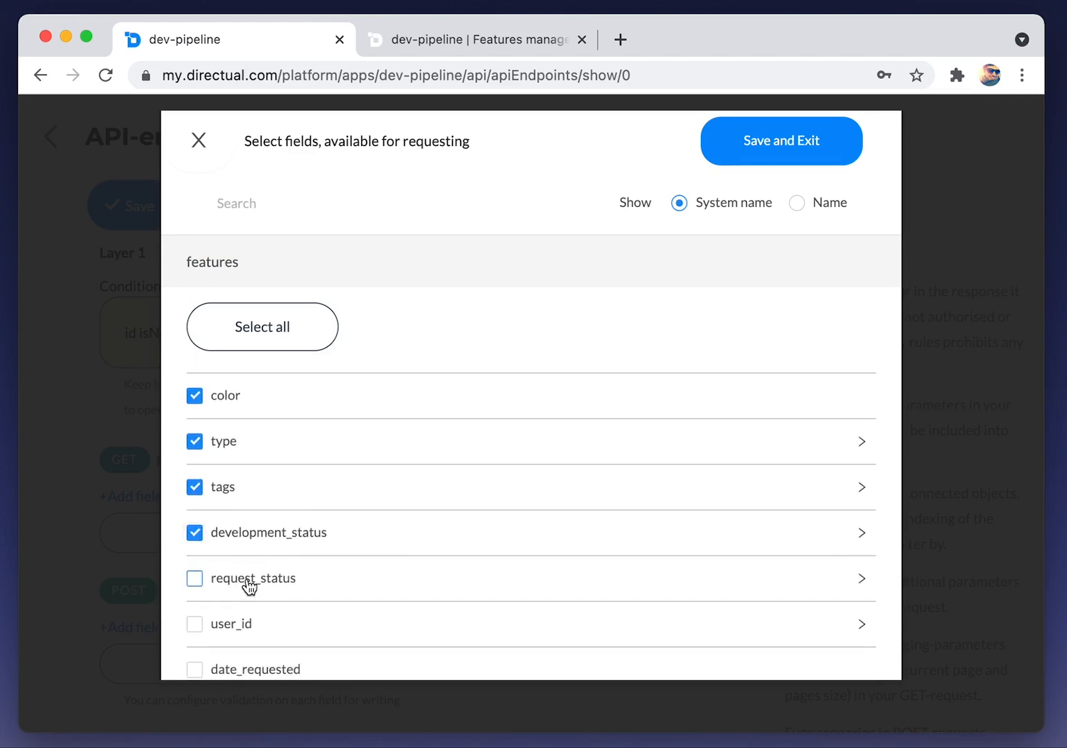
scroll(249, 585, "down", 3)
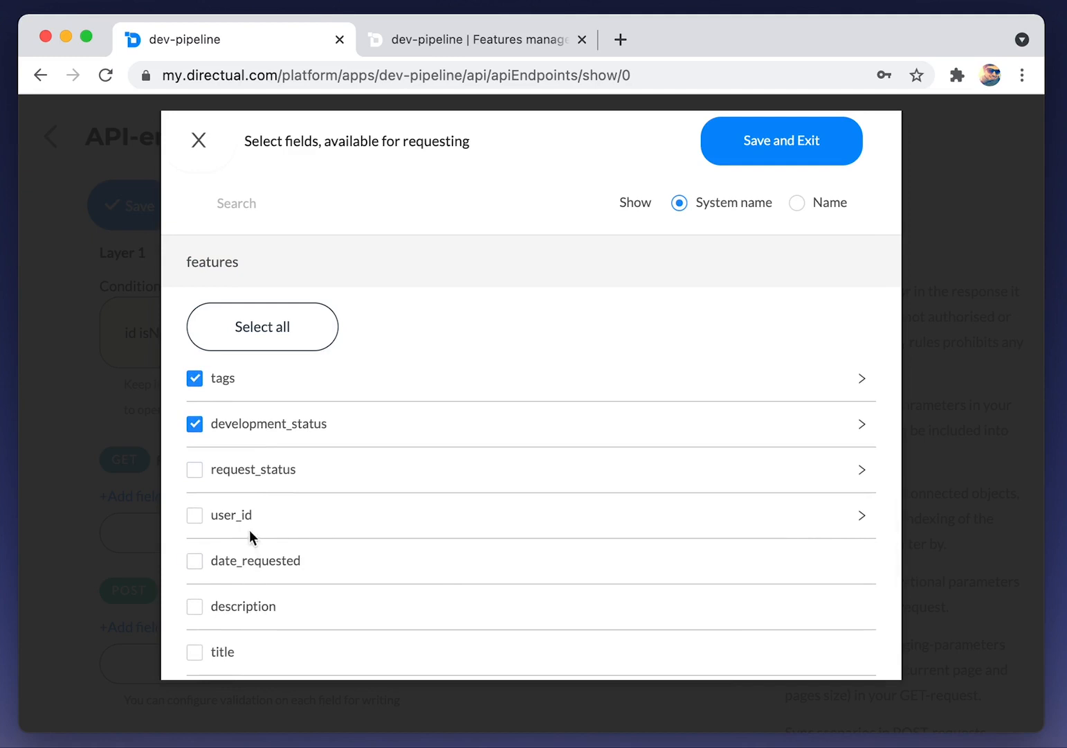
scroll(250, 536, "down", 1)
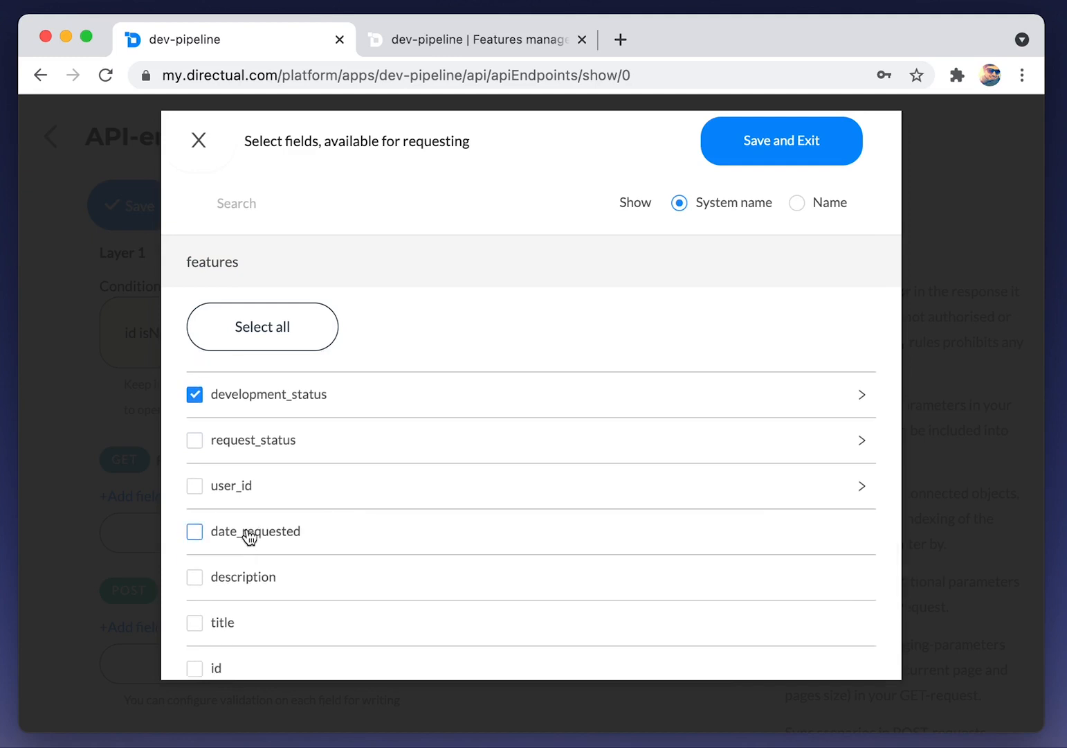
left_click(250, 536)
left_click(237, 578)
left_click(220, 623)
scroll(322, 550, "down", 4)
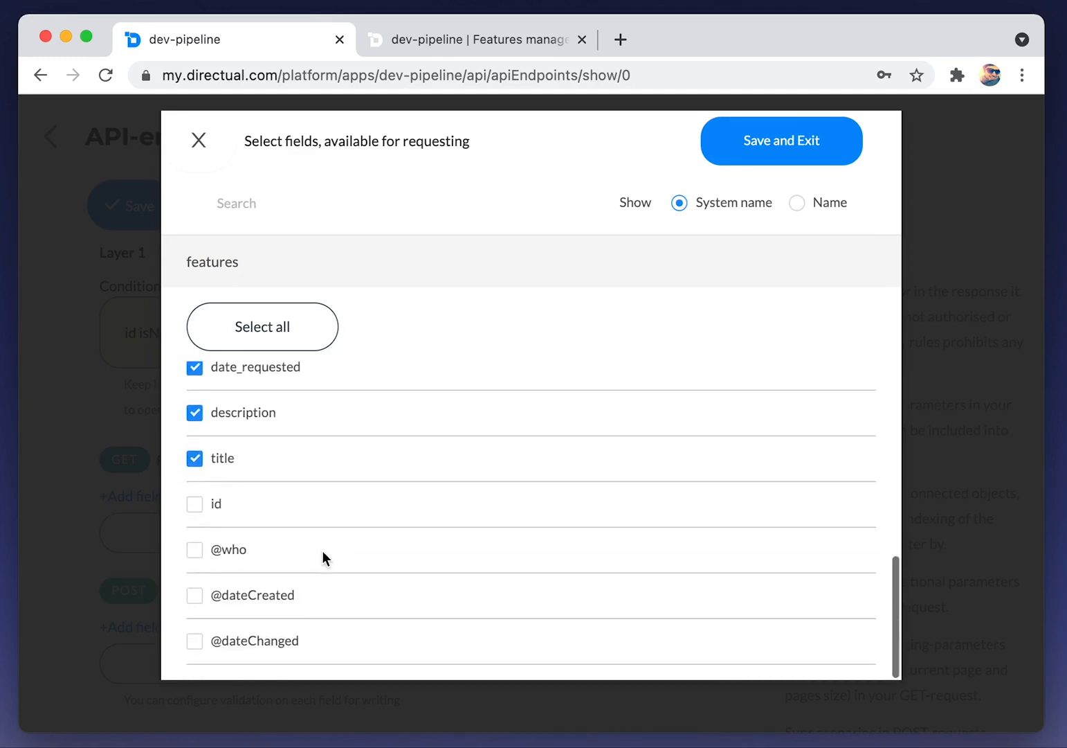
left_click(775, 160)
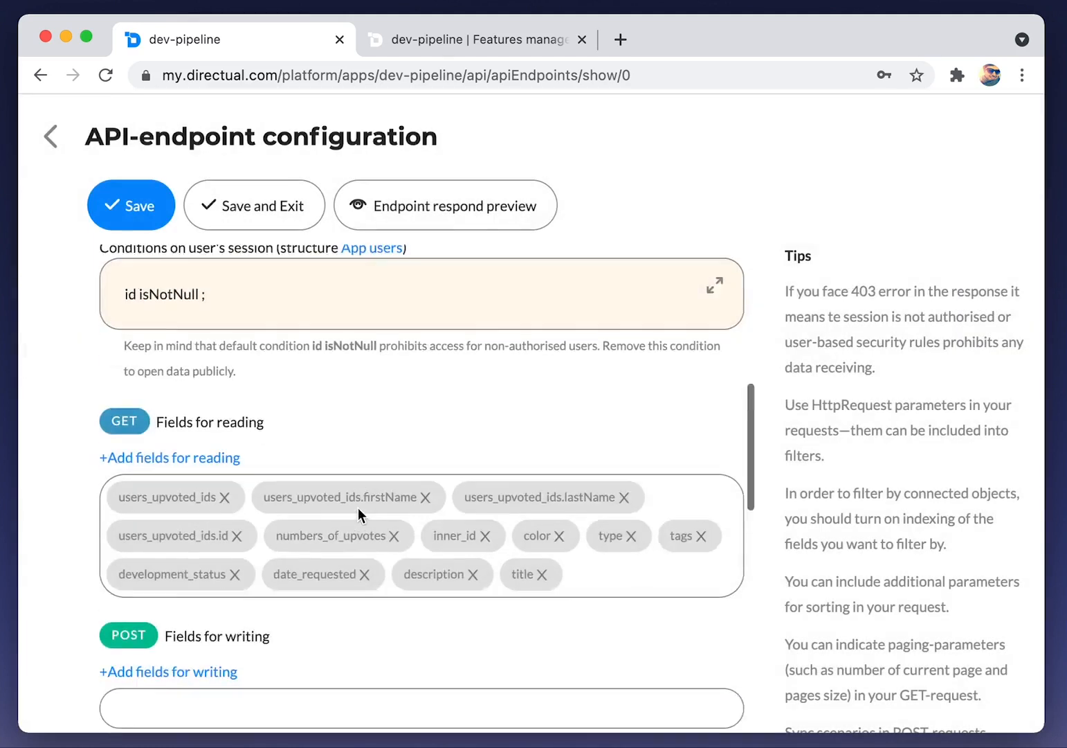
Filter the endpoint to features whose Request status is 'approved', then save it
scroll(358, 506, "down", 6)
scroll(206, 612, "down", 2)
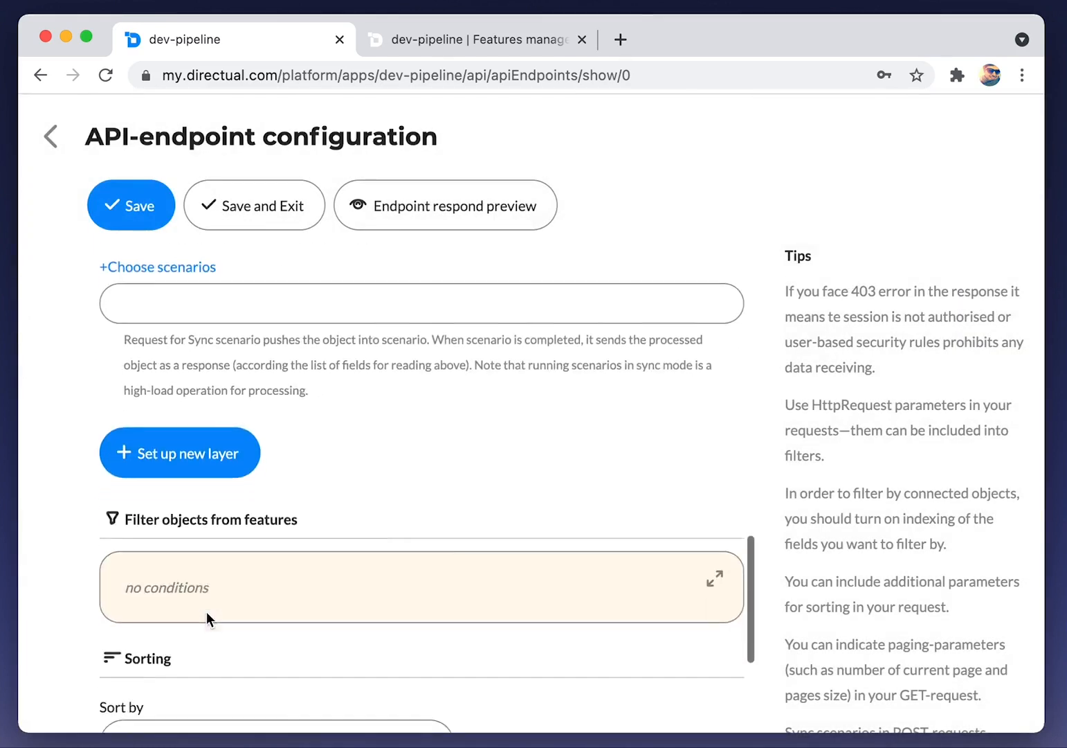
scroll(206, 611, "down", 2)
left_click(714, 503)
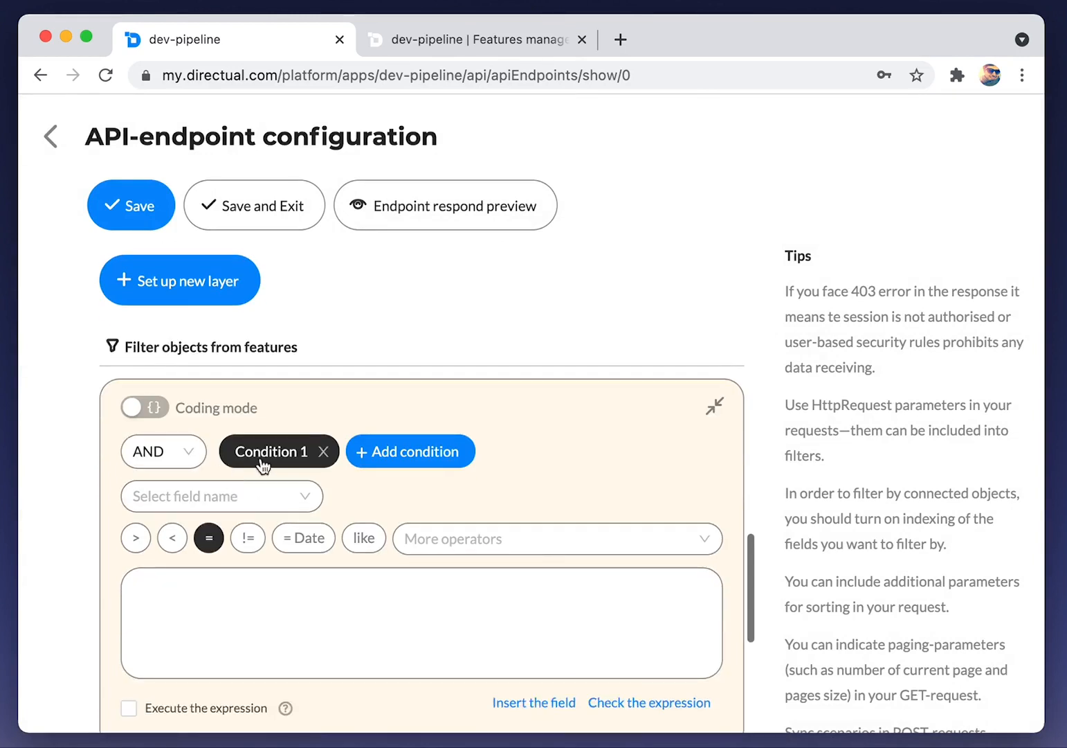
left_click(244, 495)
type("req")
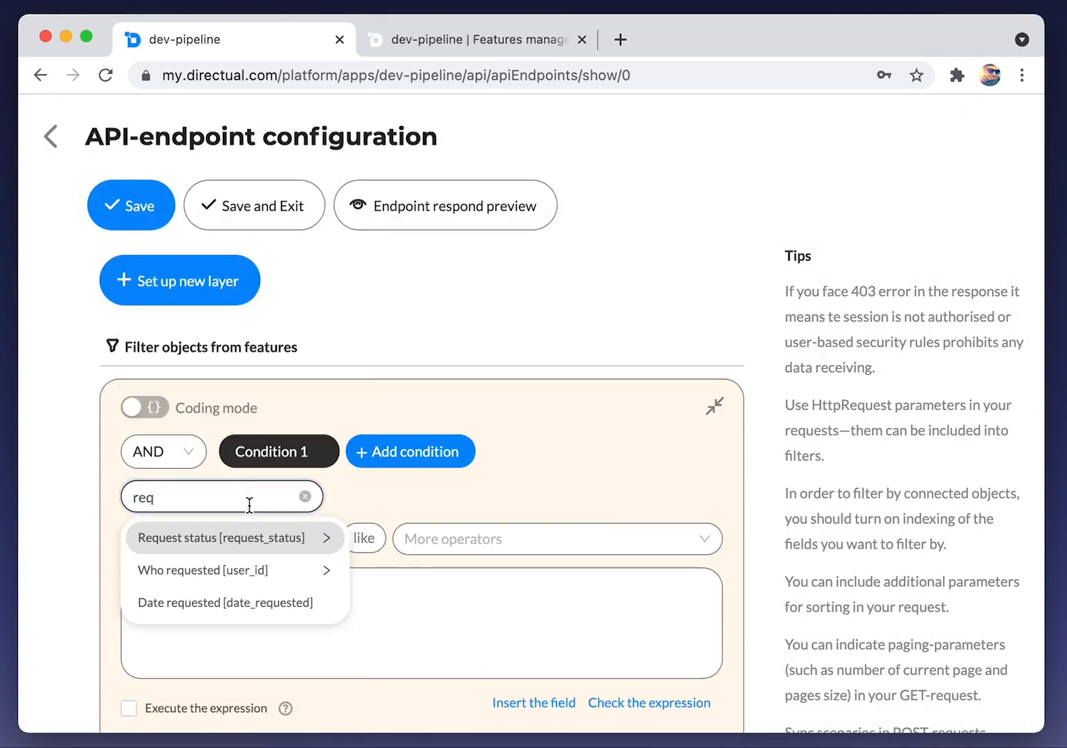
left_click(248, 544)
left_click(239, 625)
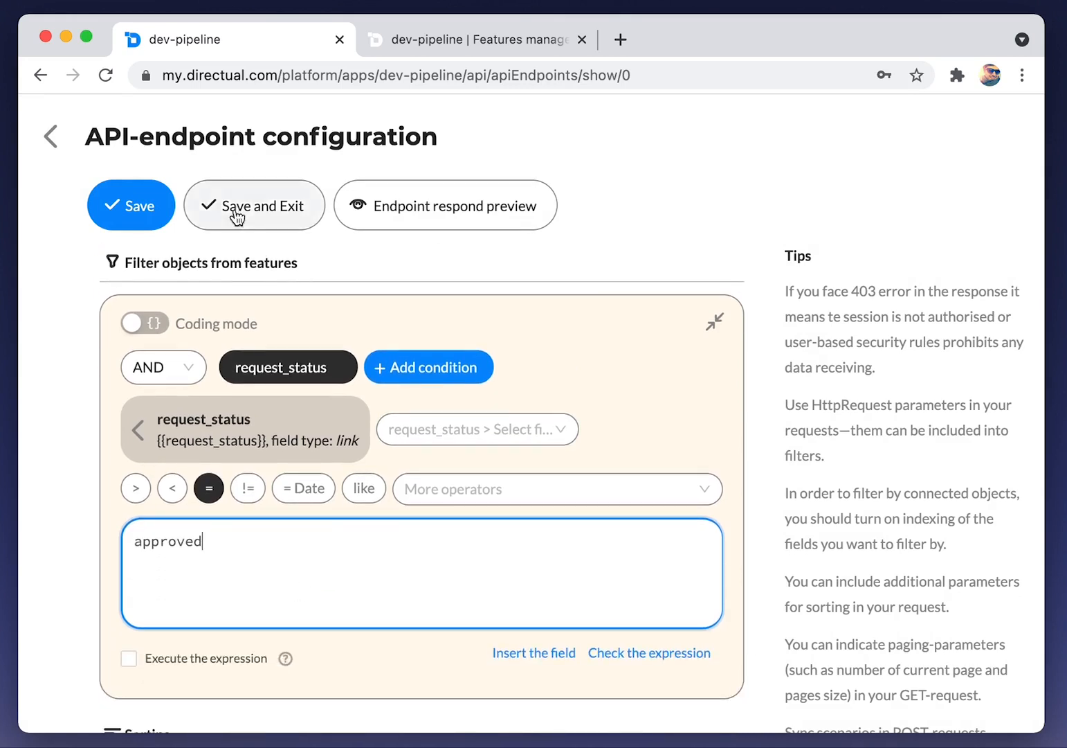
left_click(247, 222)
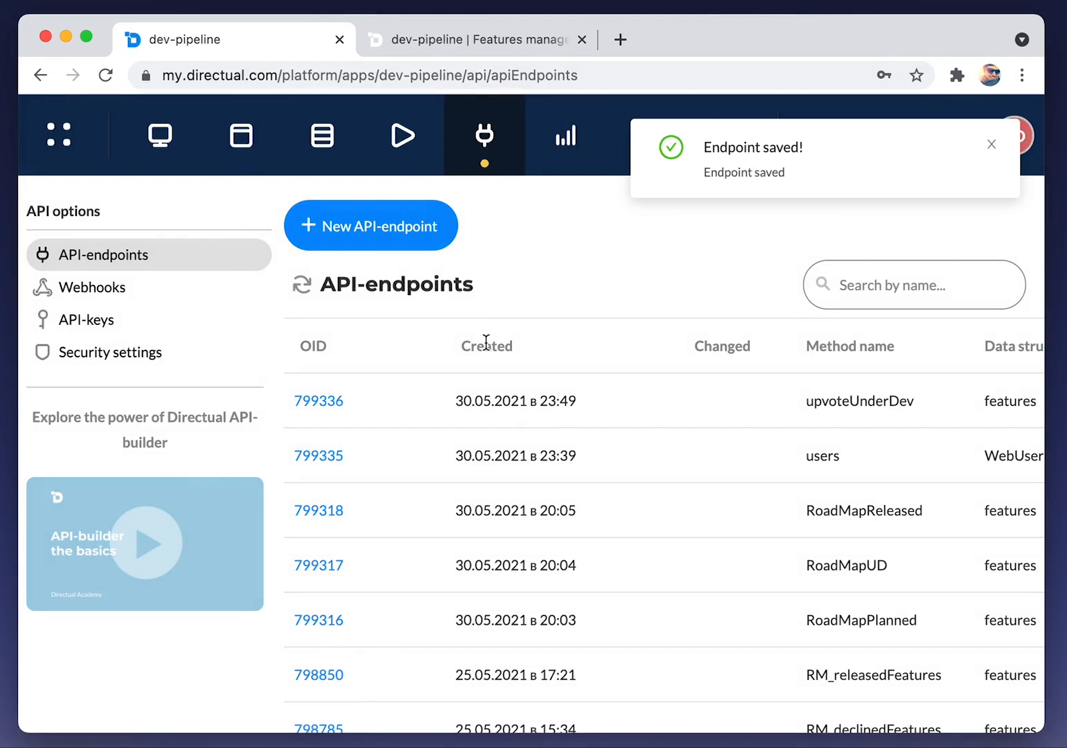
Start a new web page titled Upvote features with route upvote
left_click(262, 149)
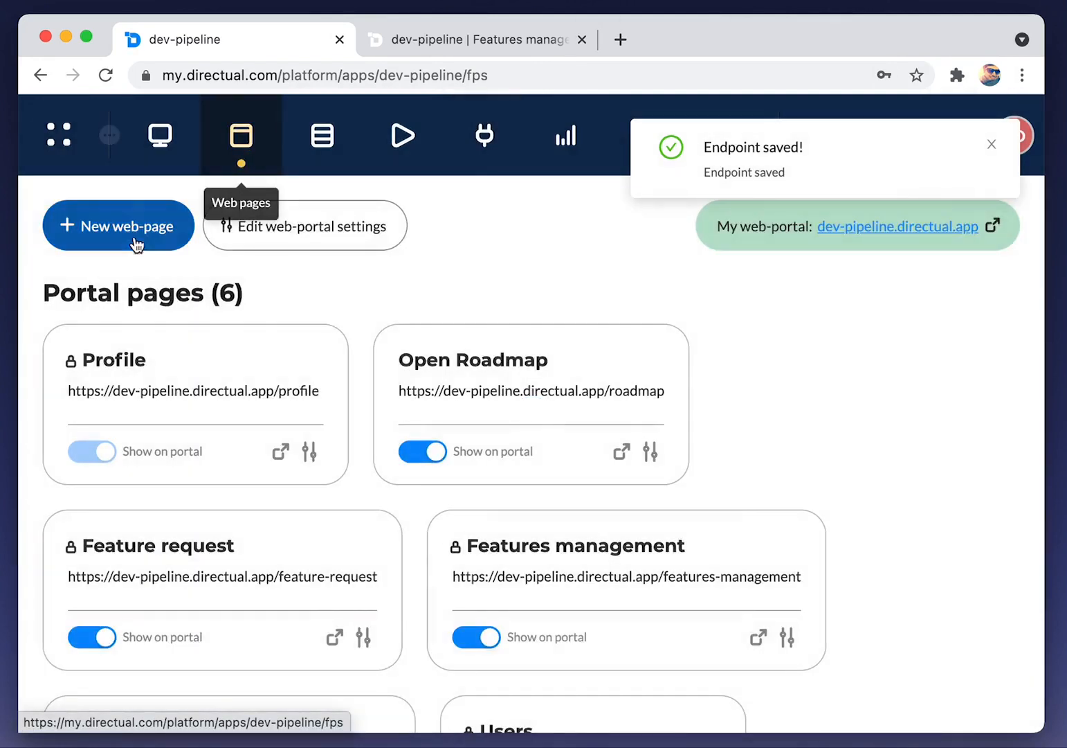
left_click(149, 235)
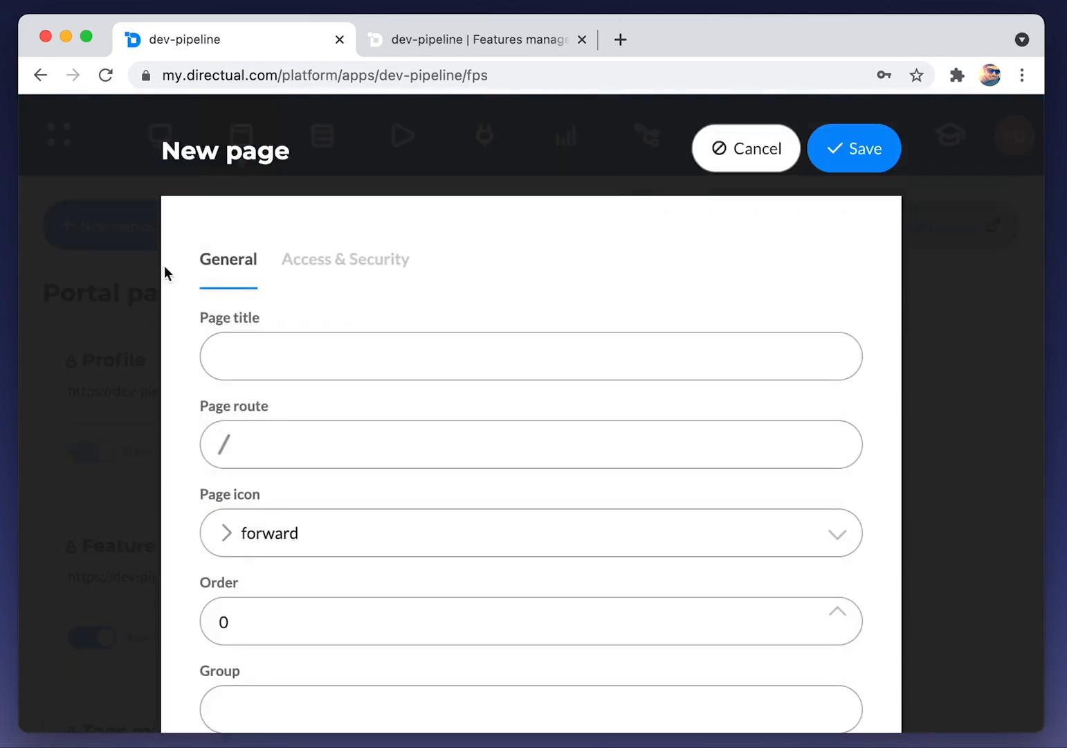
left_click(284, 353)
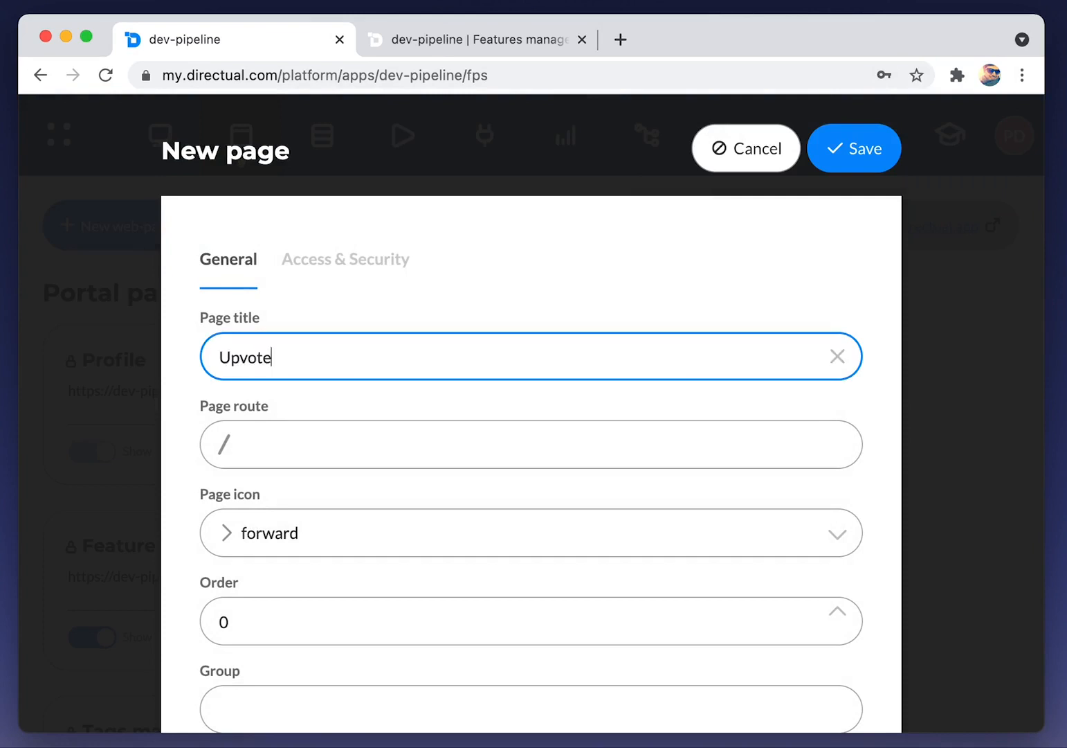
left_click(298, 450)
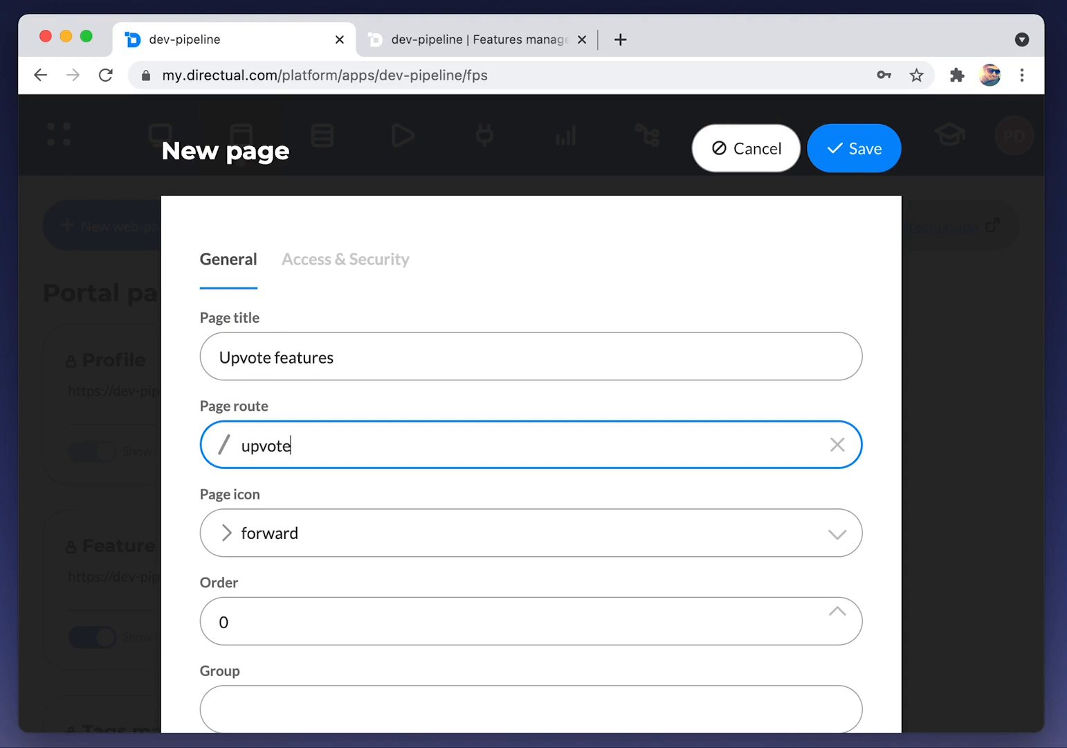
scroll(319, 453, "down", 2)
Give the page the love icon, group my pages and order 2, then save it
left_click(326, 466)
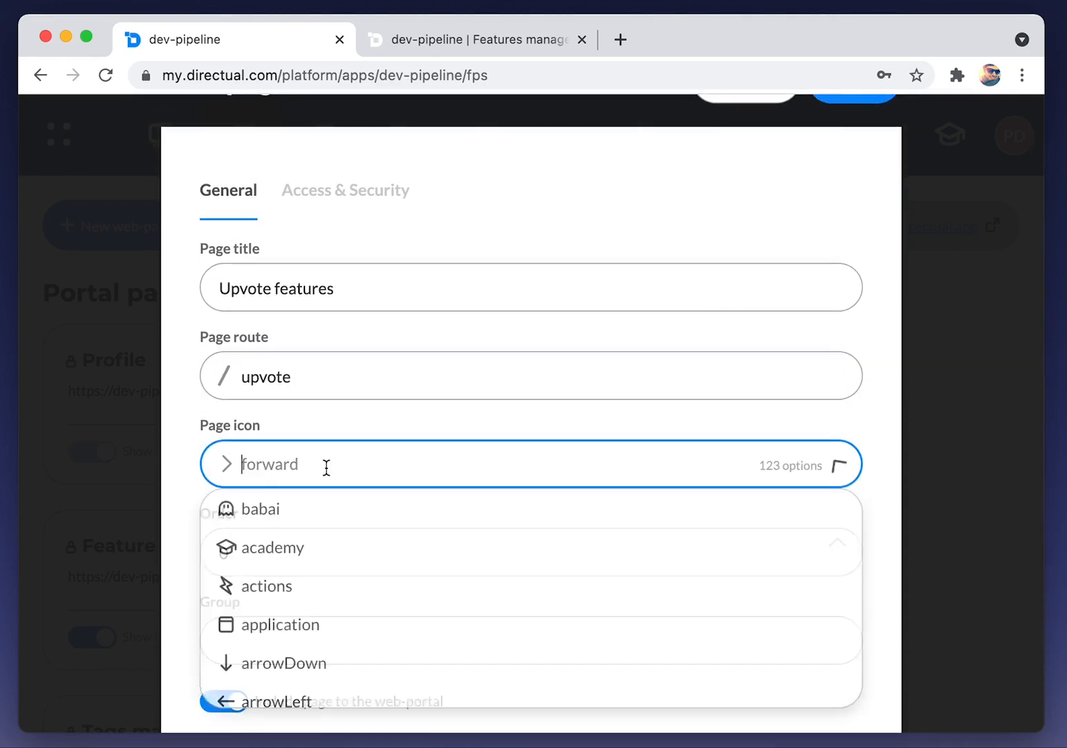
scroll(328, 471, "down", 1)
scroll(298, 615, "down", 1)
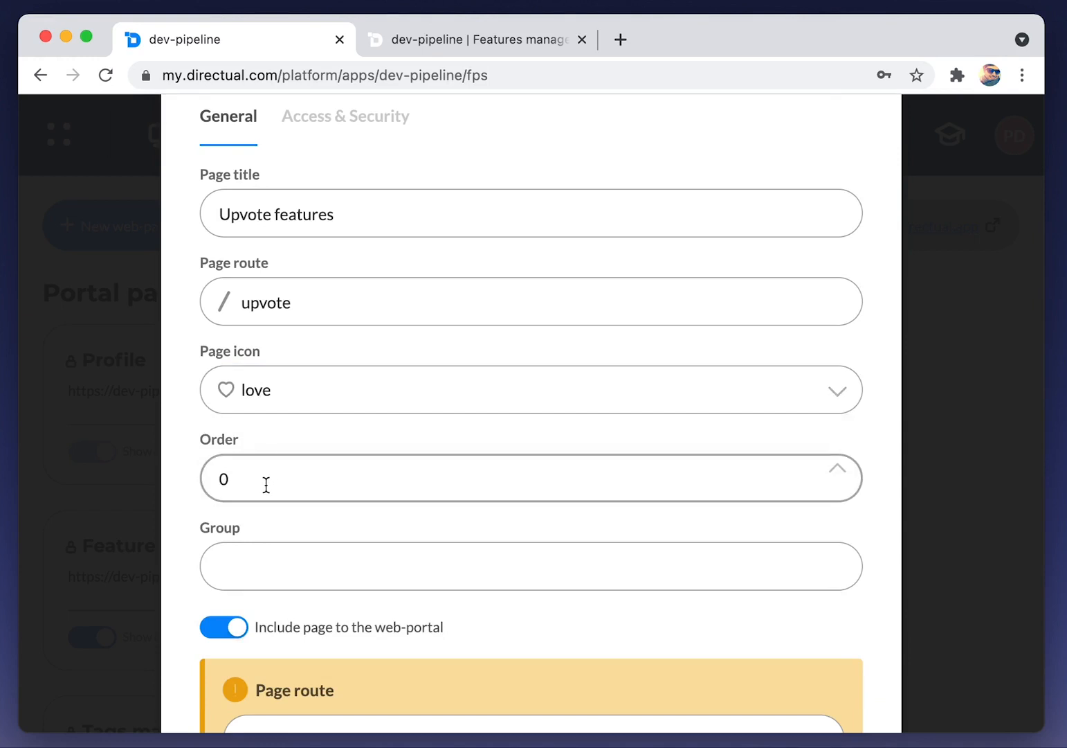
scroll(266, 484, "down", 1)
left_click(257, 512)
type("my pages")
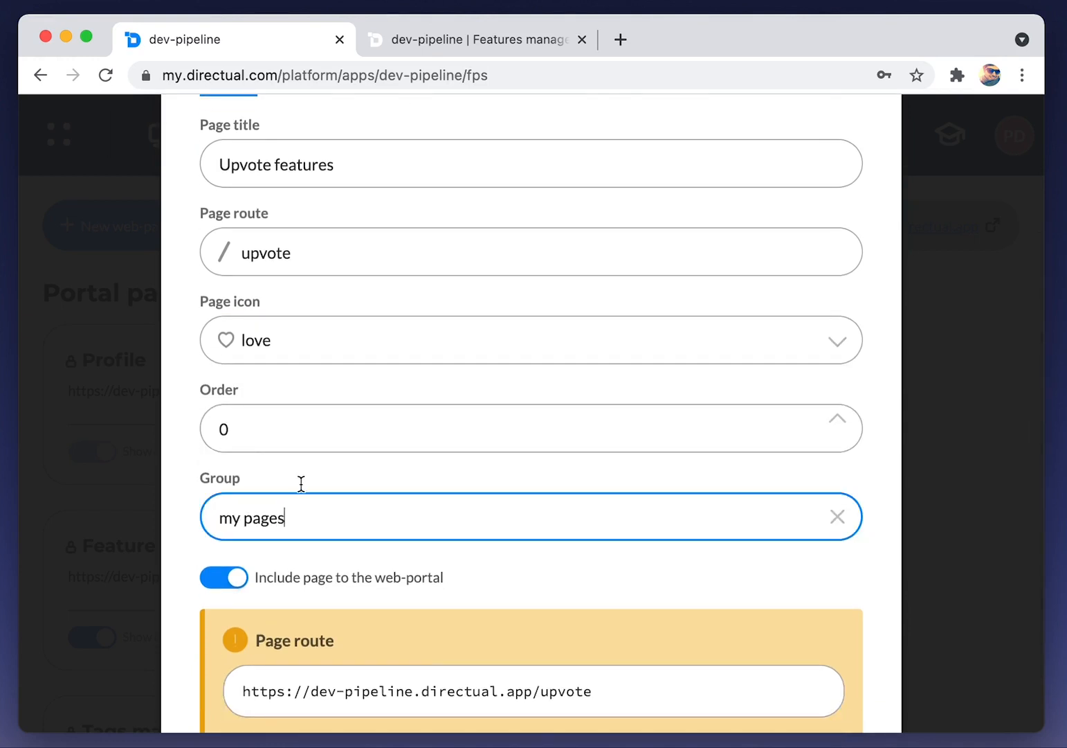
key("shift+Tab")
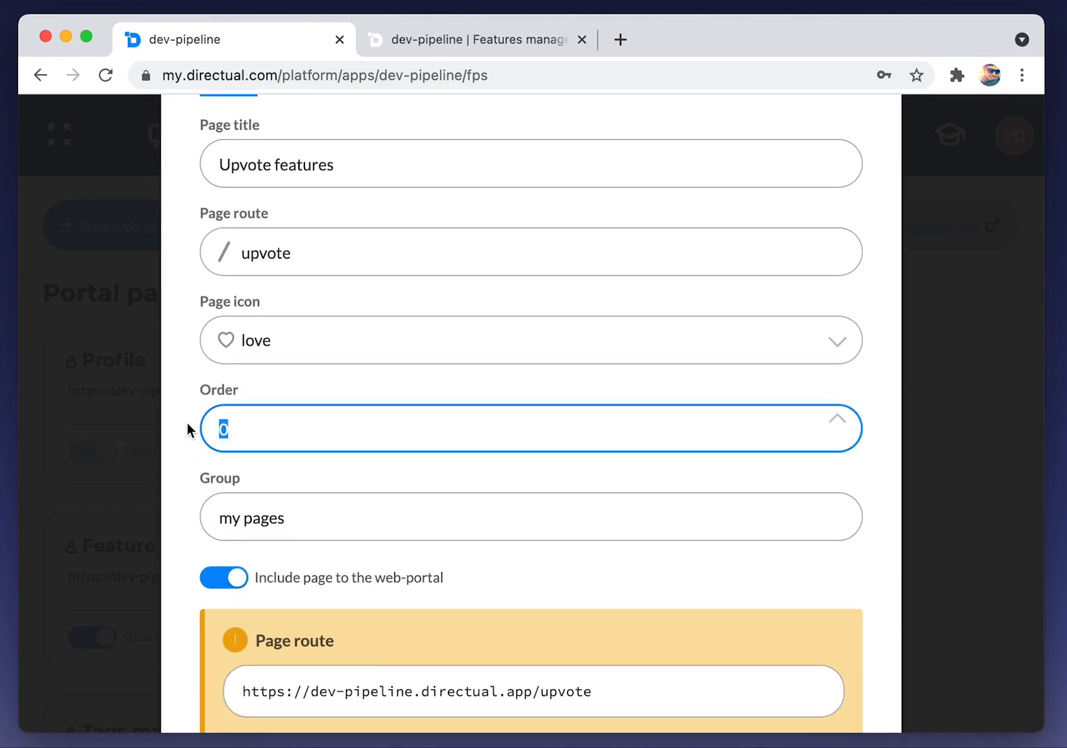
type("2")
scroll(357, 544, "up", 3)
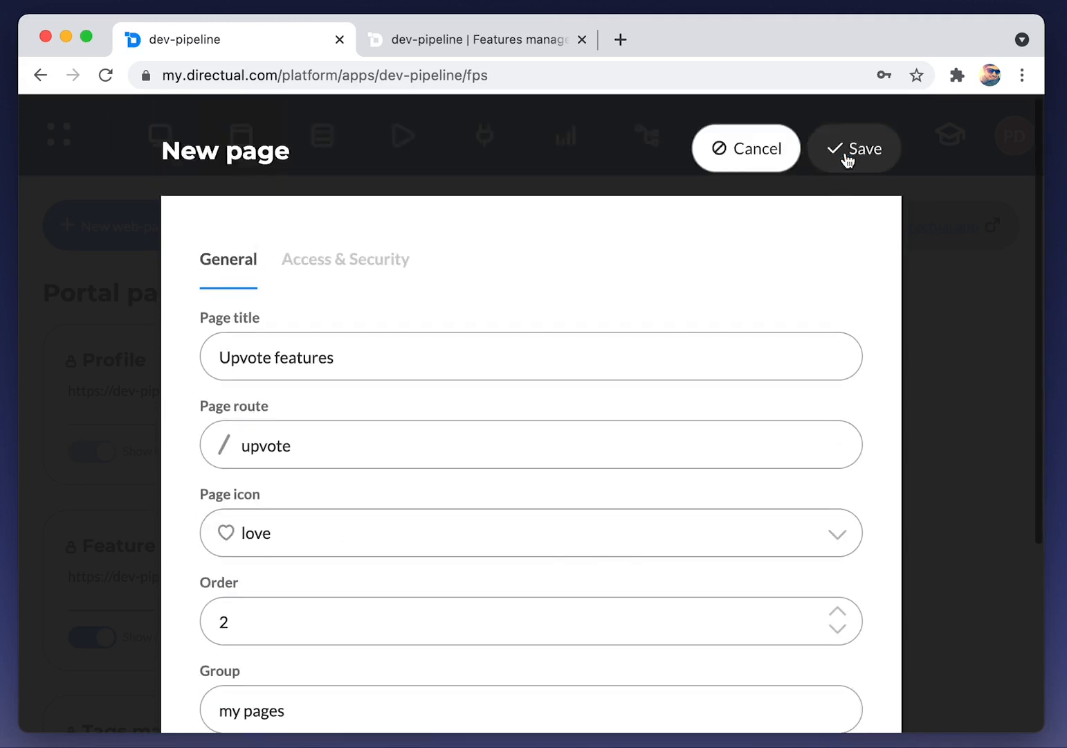
left_click(845, 158)
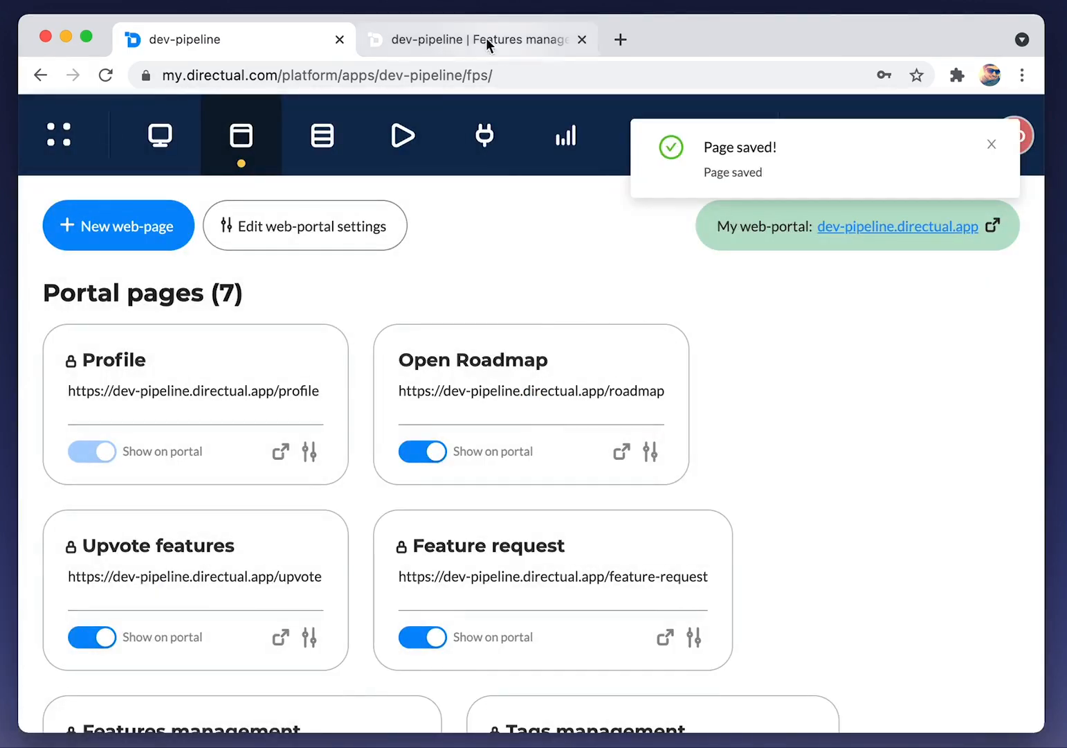
Check the Upvote features page on the live portal, then return to the pages list
left_click(448, 41)
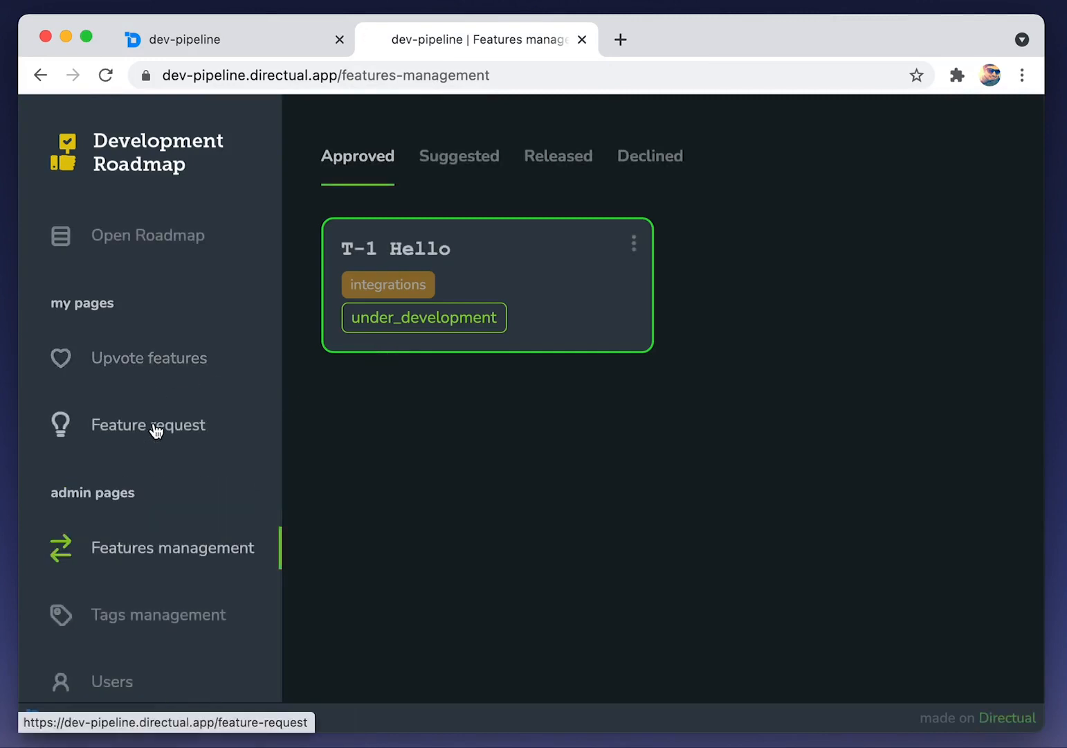
left_click(153, 360)
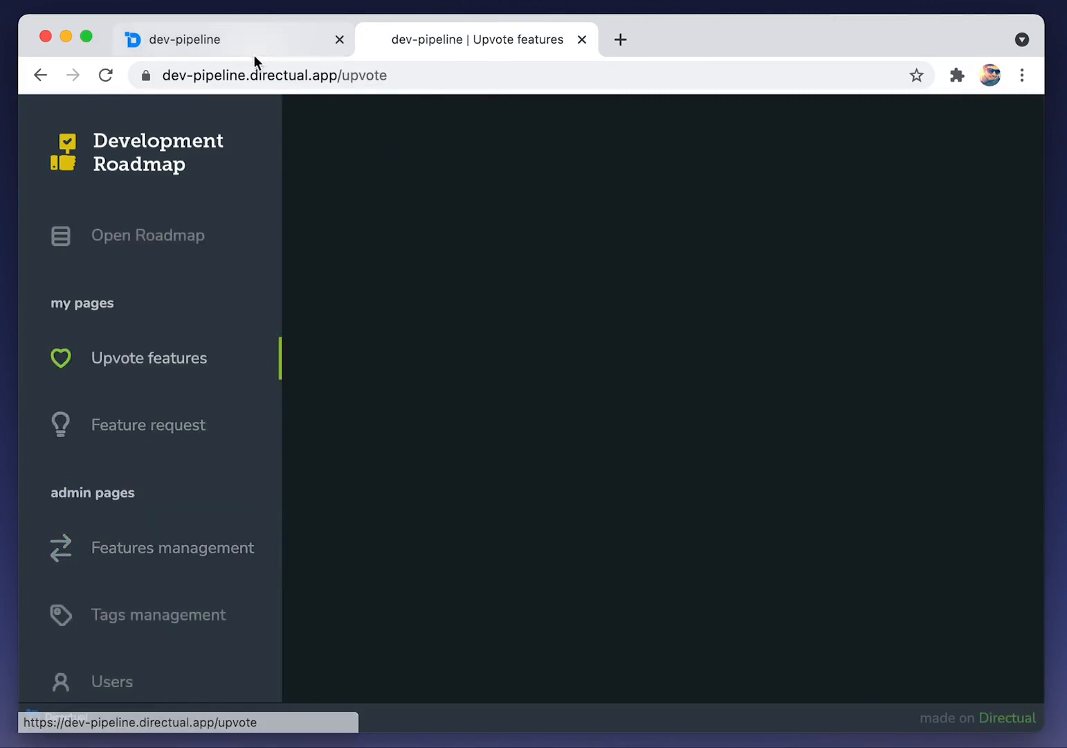
left_click(230, 41)
scroll(228, 346, "down", 3)
Turn on the page header, add tabs, and rename the first tab 'Planned features'
left_click(219, 408)
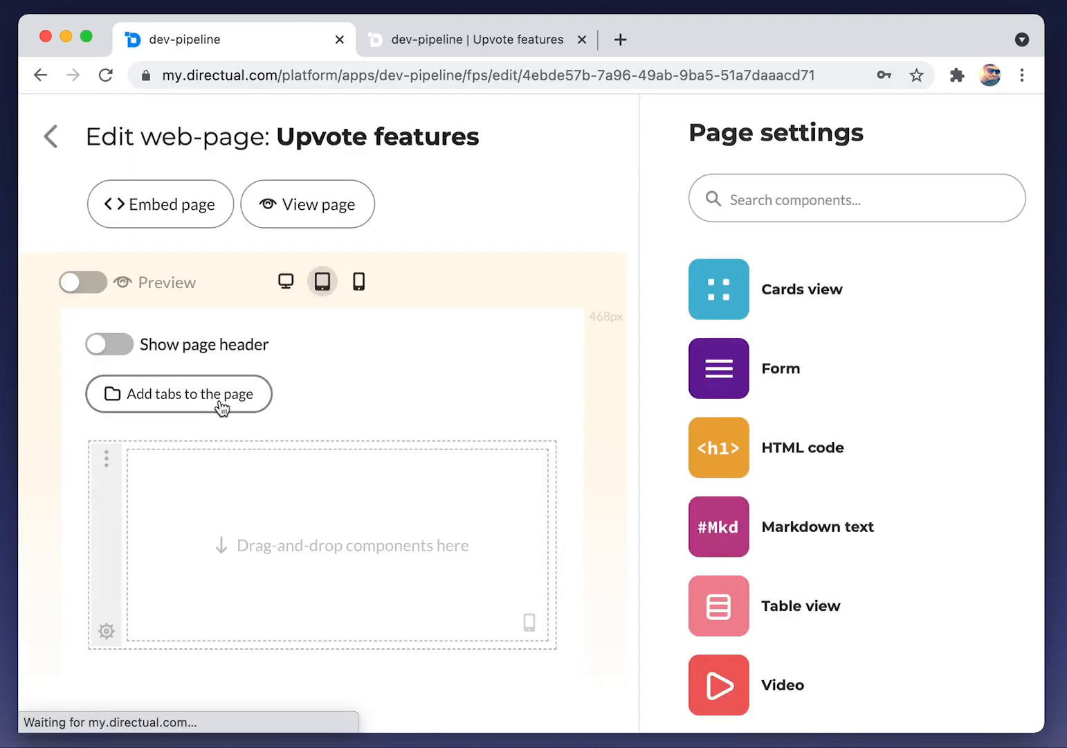
left_click(128, 349)
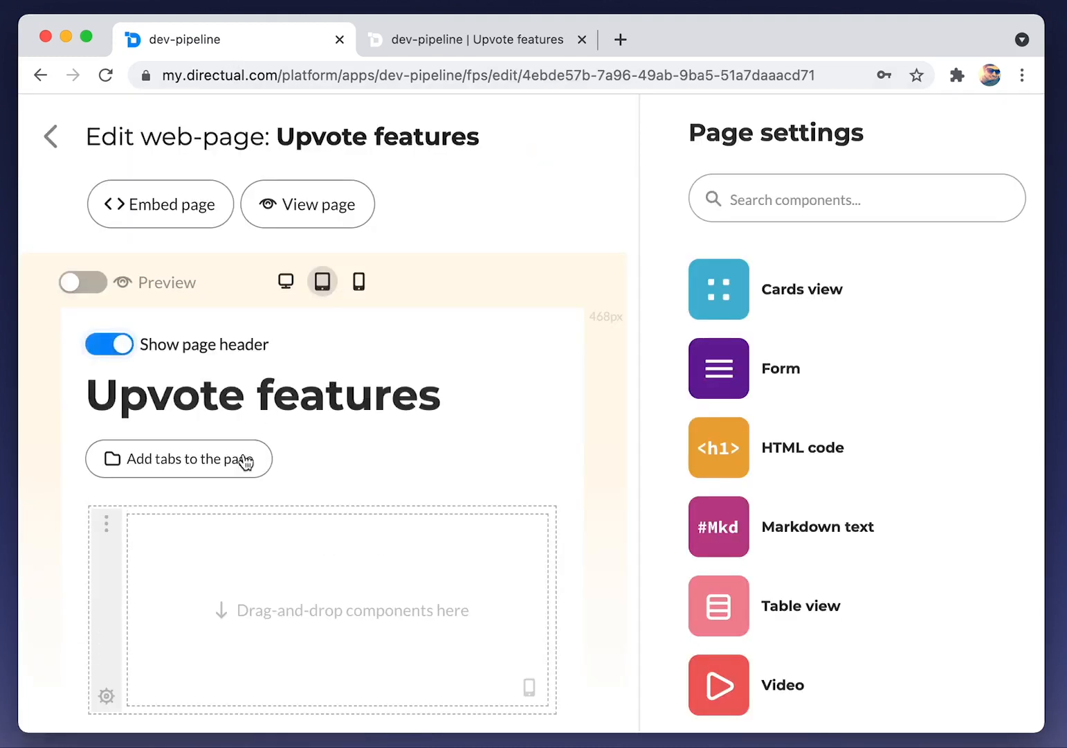
left_click(204, 461)
left_click(164, 467)
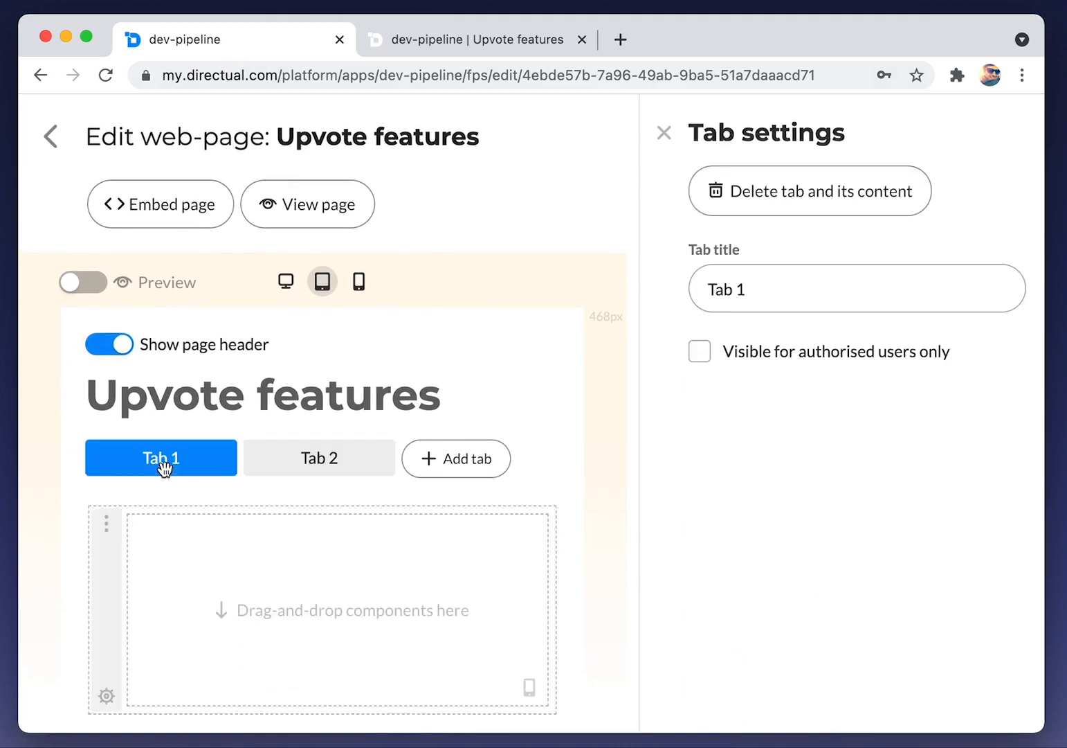
left_click(767, 288)
key("super+a")
type("Planned ")
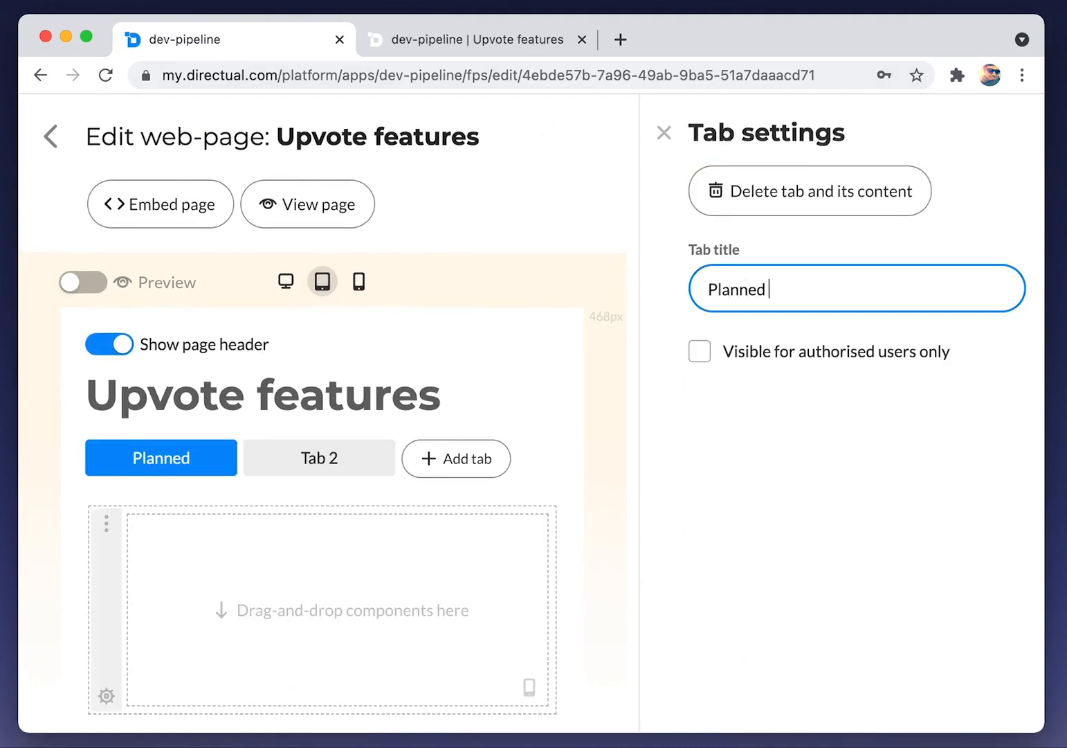
type("features")
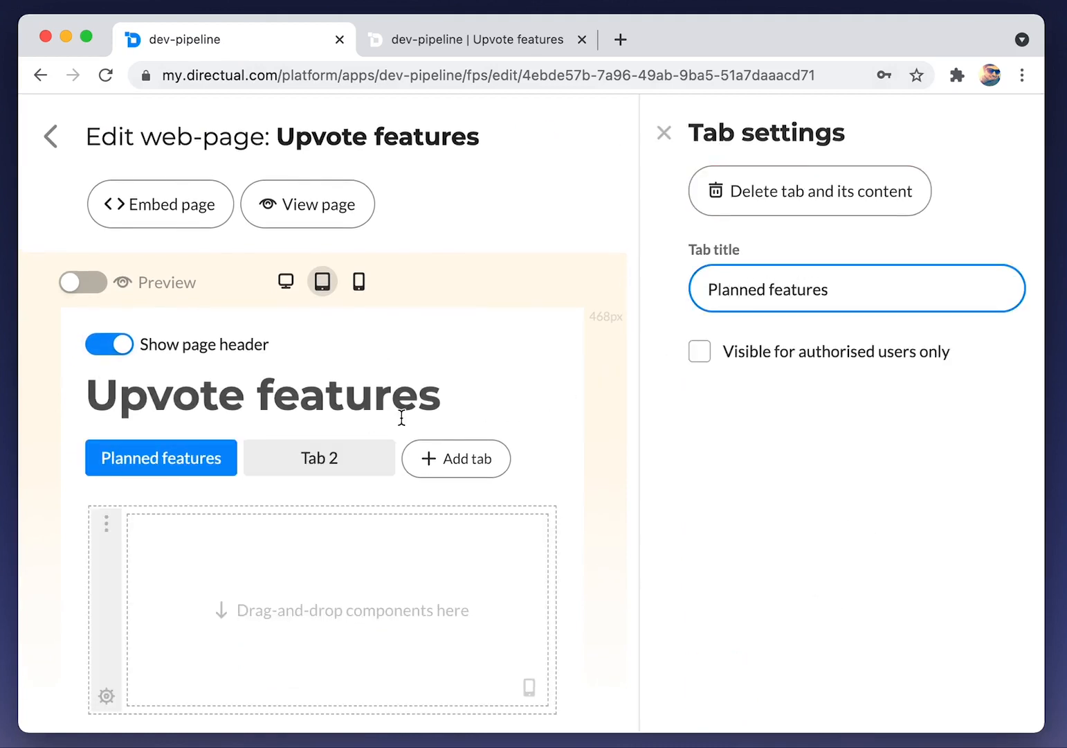
Rename the second tab 'Backlog' and give it an empty section
left_click(296, 461)
left_click(797, 281)
key("super+a")
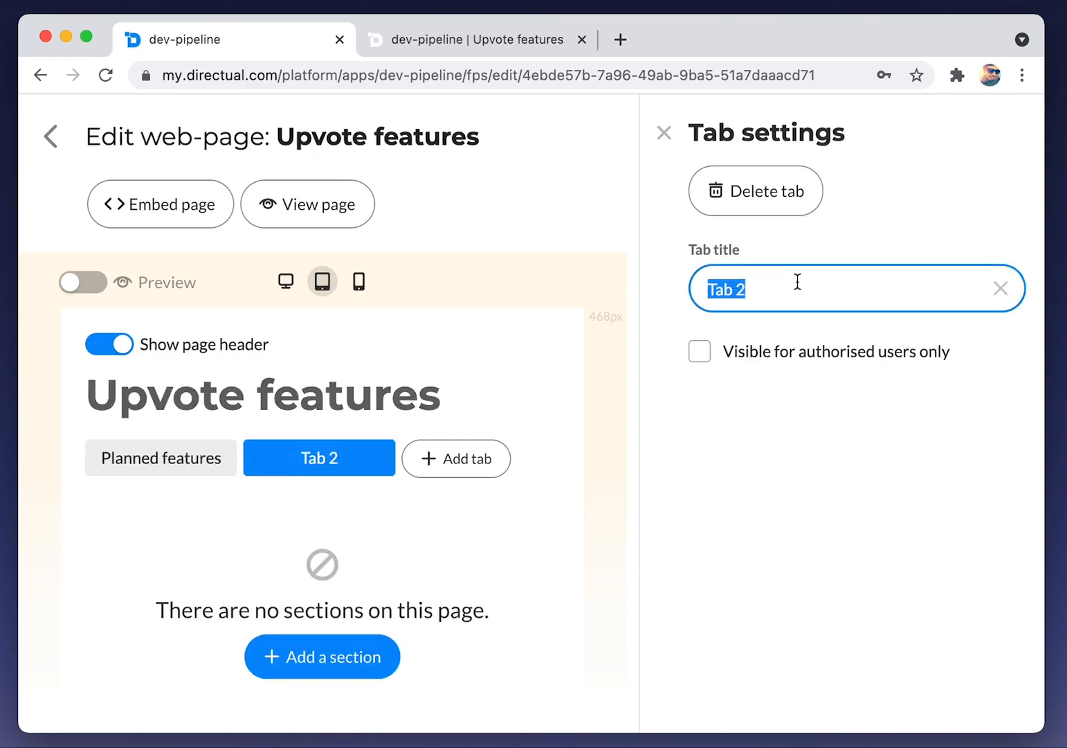
type("Backlog")
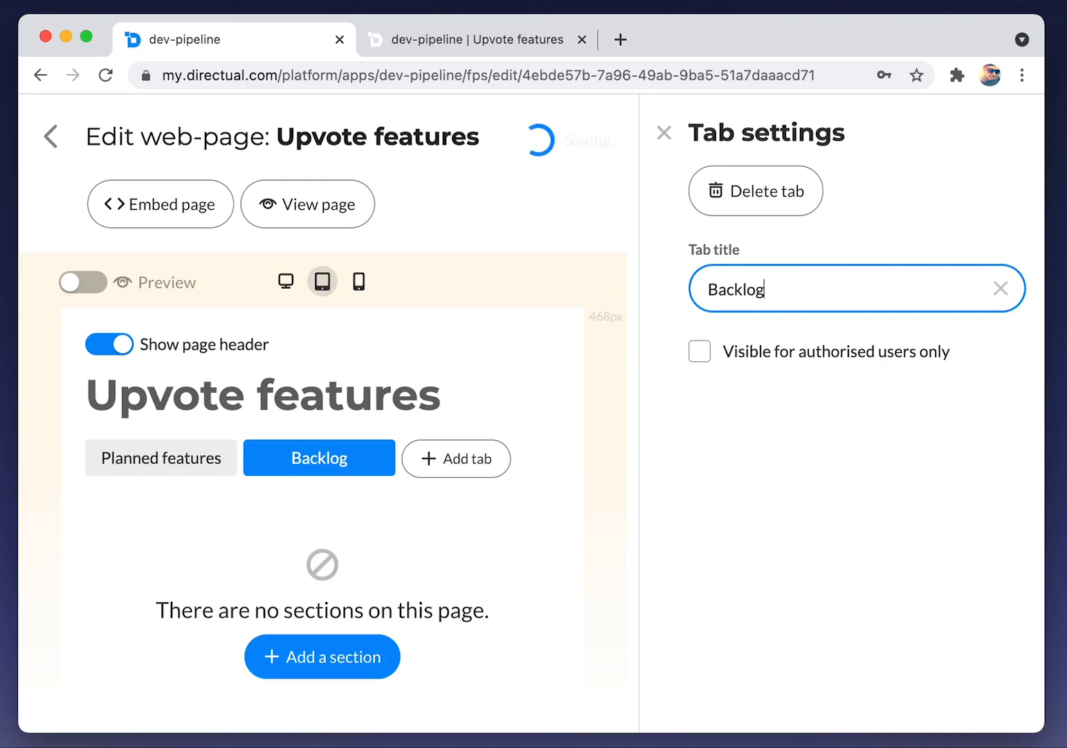
left_click(524, 360)
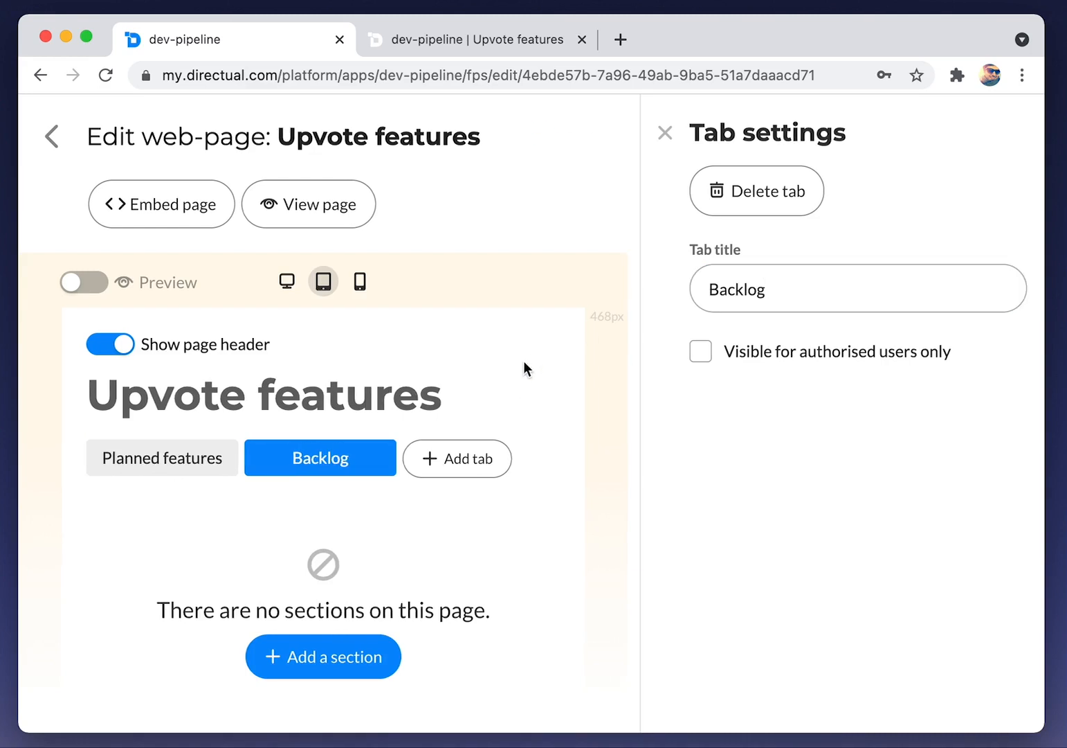
left_click(334, 658)
left_click(156, 460)
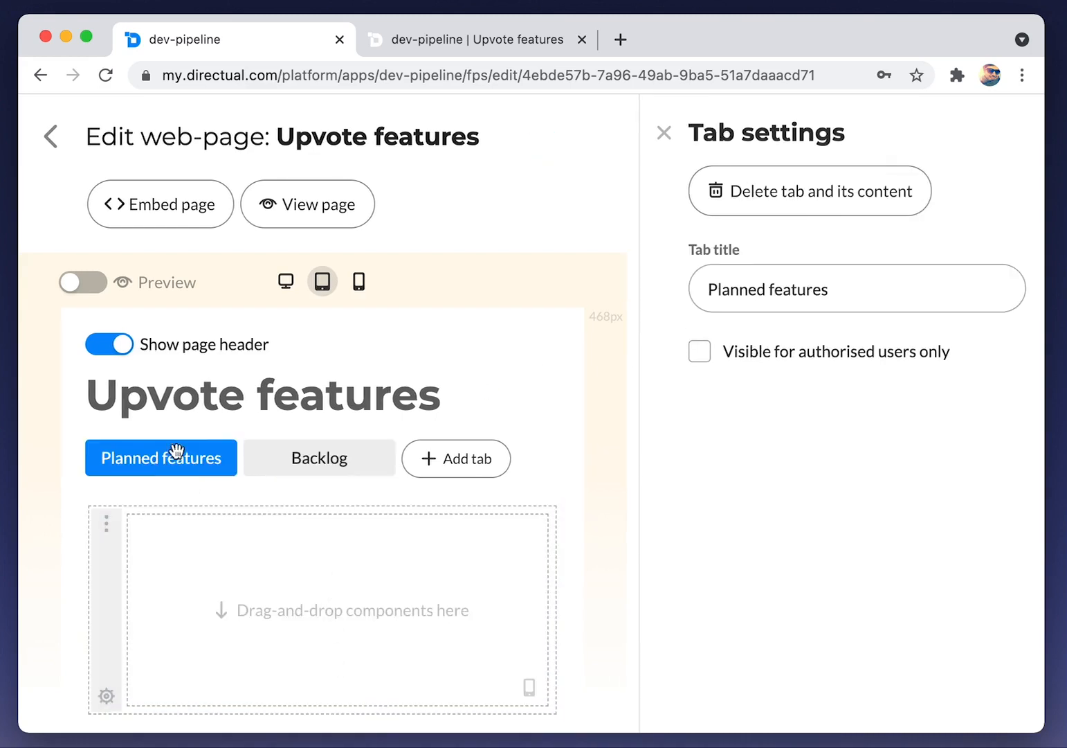
Place a Cards view under Planned features using the upvoteUnderDev endpoint as data source
left_click(664, 133)
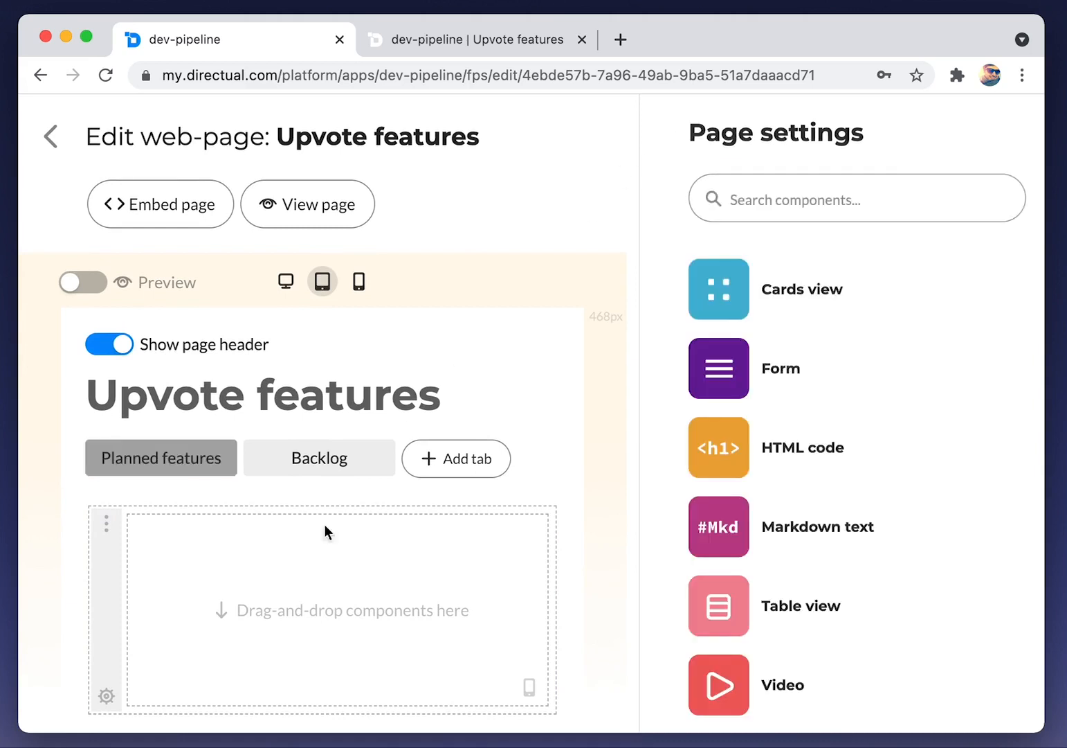
left_click(321, 613)
left_click_drag(708, 392, 356, 565)
left_click(788, 398)
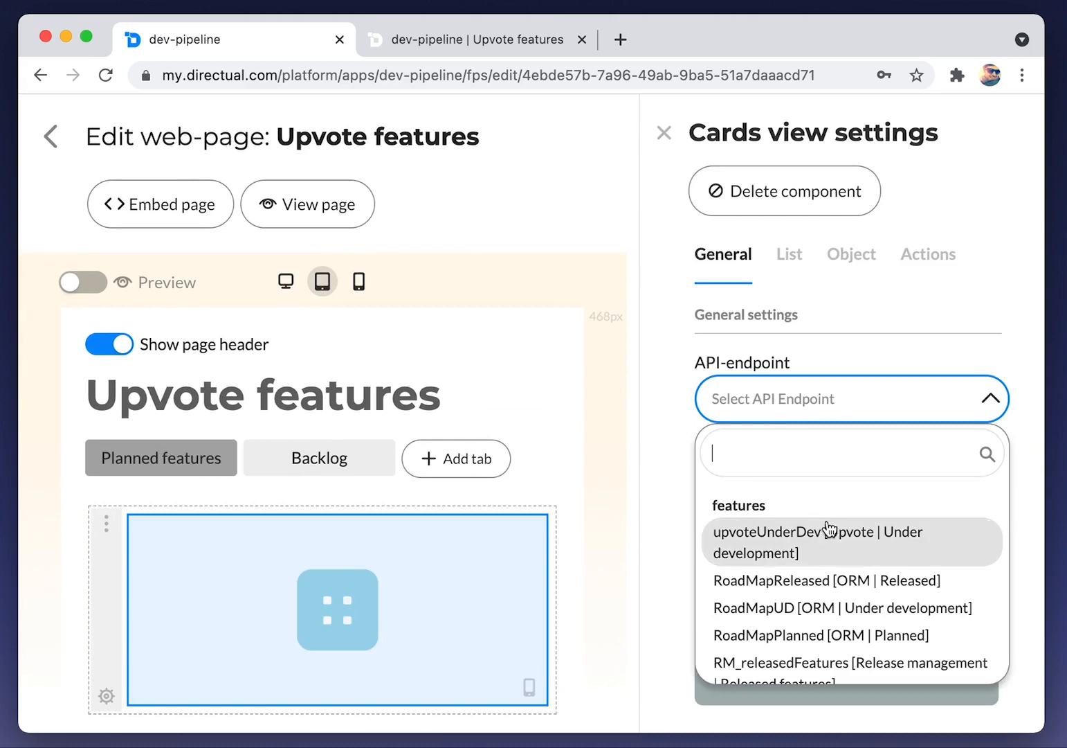
left_click(827, 533)
scroll(819, 453, "down", 4)
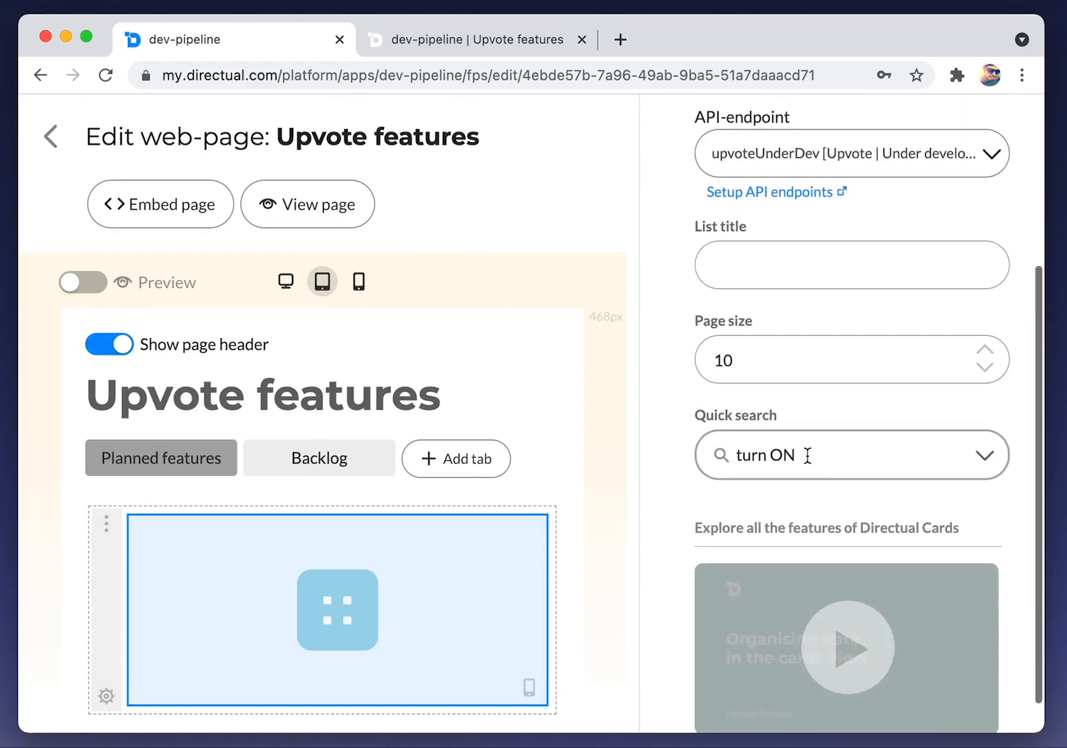
scroll(808, 453, "up", 3)
scroll(797, 460, "up", 1)
Set cards to show Tags as header comment, Development status as text, and Card color as a left stripe
left_click(789, 277)
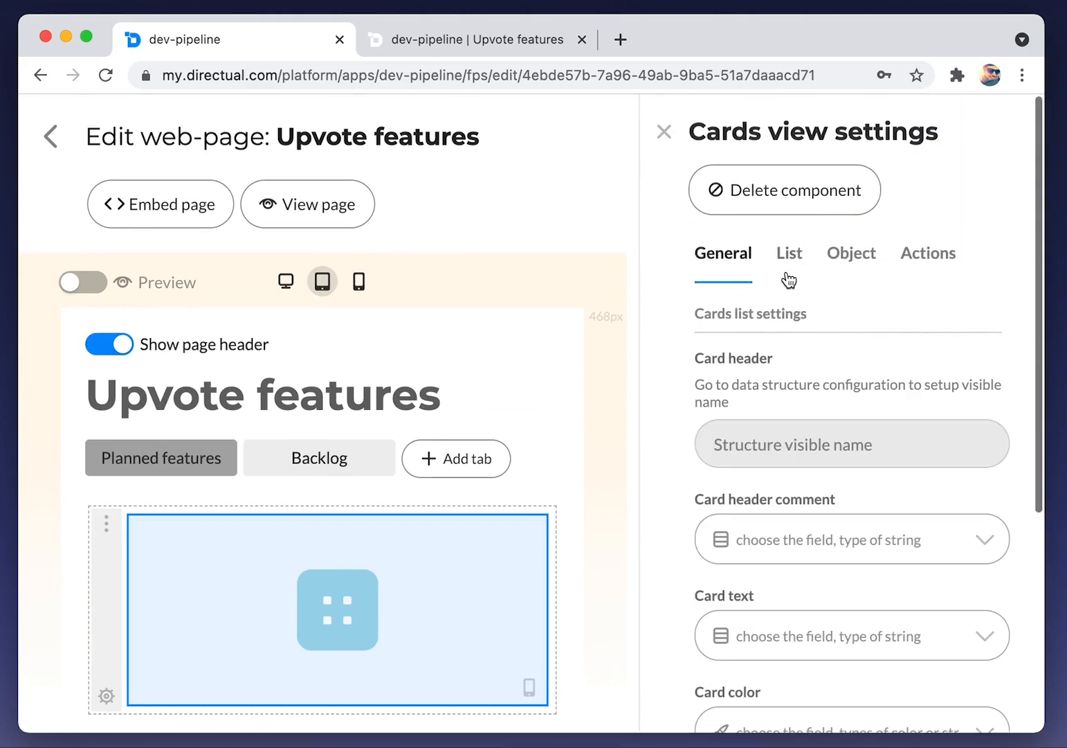
scroll(768, 332, "down", 2)
left_click(727, 397)
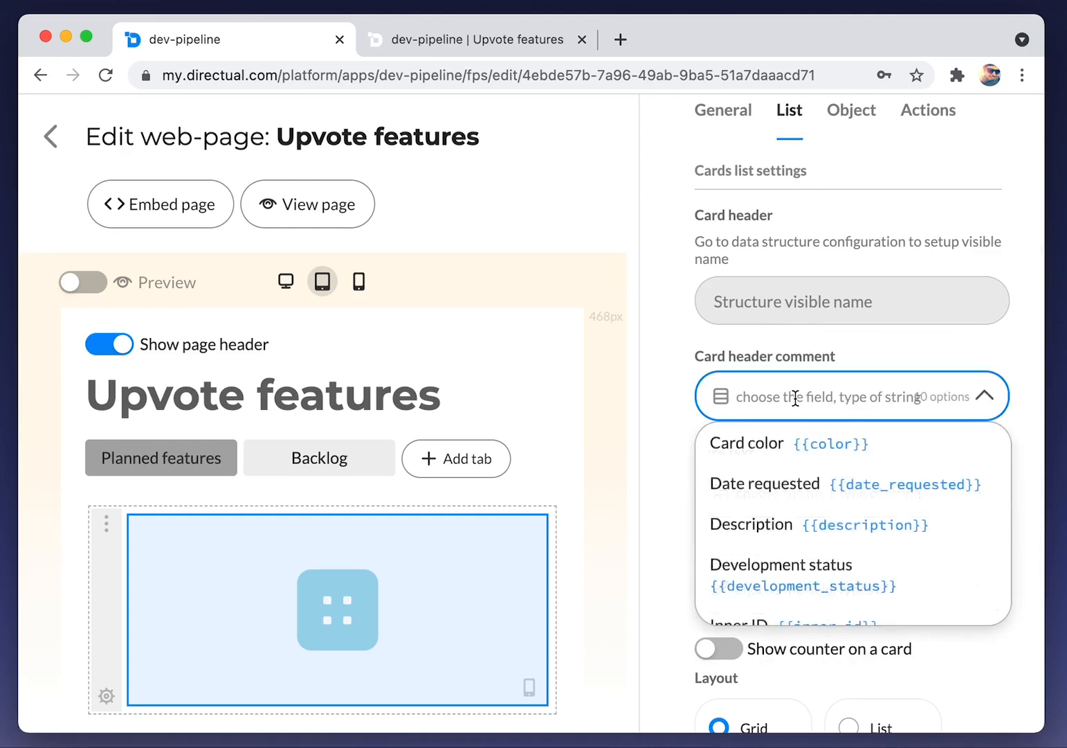
type("tag")
key("Return")
left_click(815, 481)
type("deve")
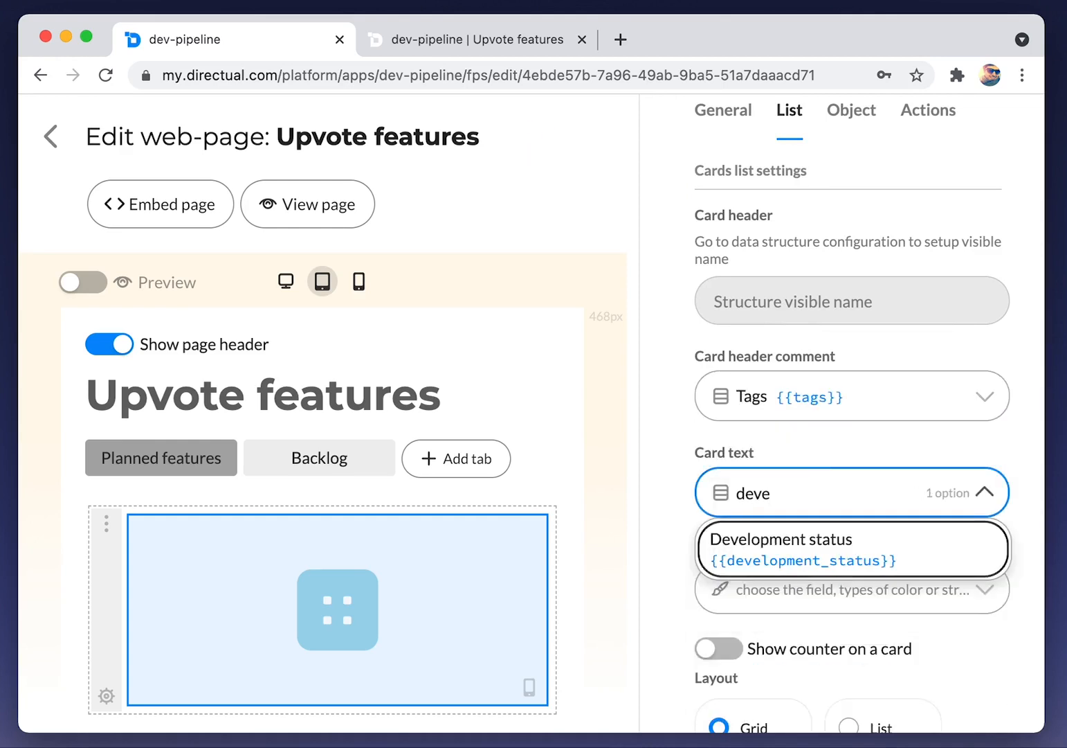
key("Return")
scroll(820, 476, "down", 1)
left_click(805, 508)
left_click(796, 566)
scroll(798, 564, "down", 2)
left_click(889, 507)
scroll(831, 493, "down", 5)
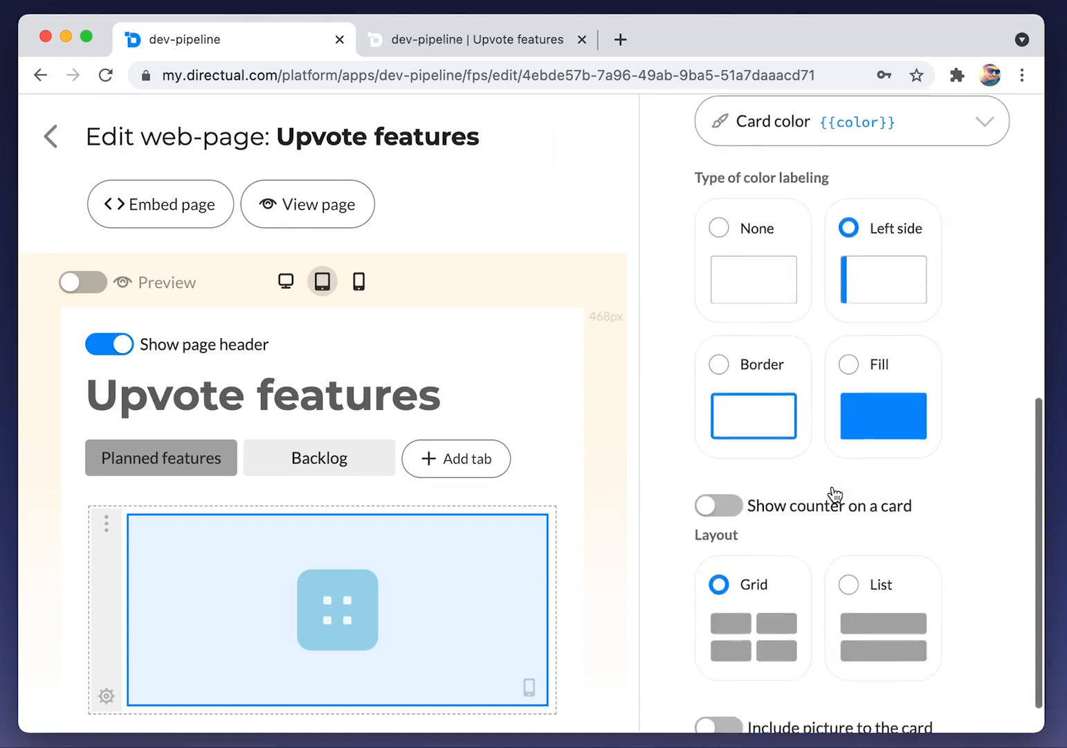
Show an Upvotes counter labelled 'upvotes' on each card, then reload the live app
left_click(720, 462)
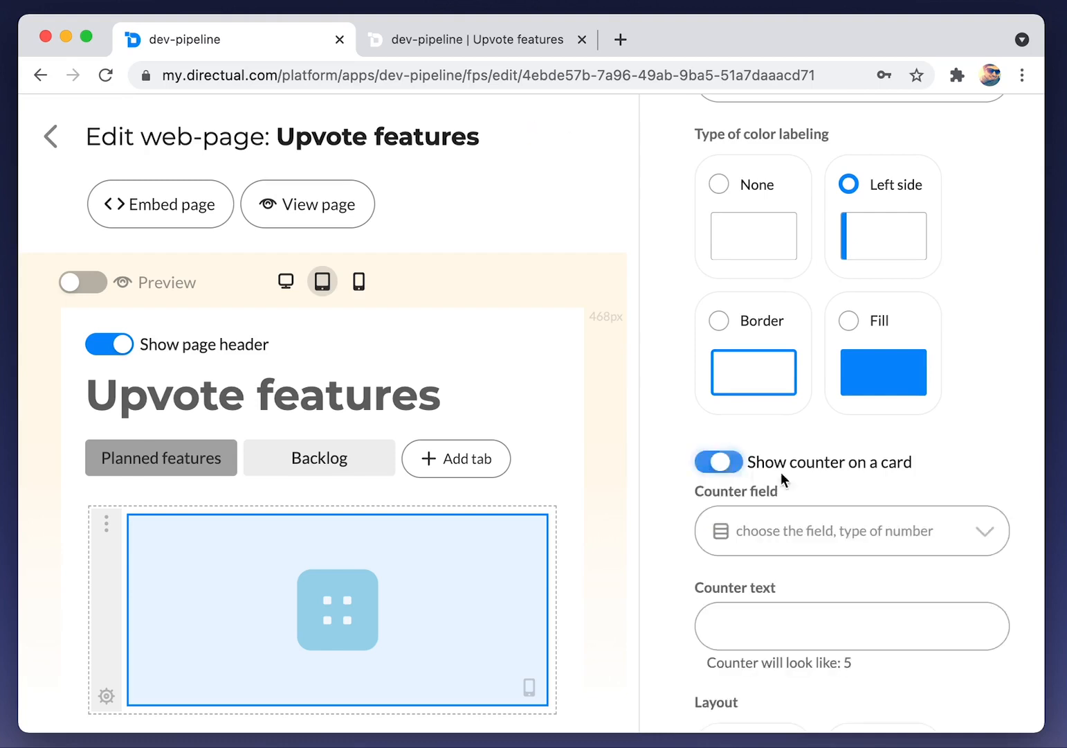
scroll(787, 472, "down", 2)
left_click(794, 438)
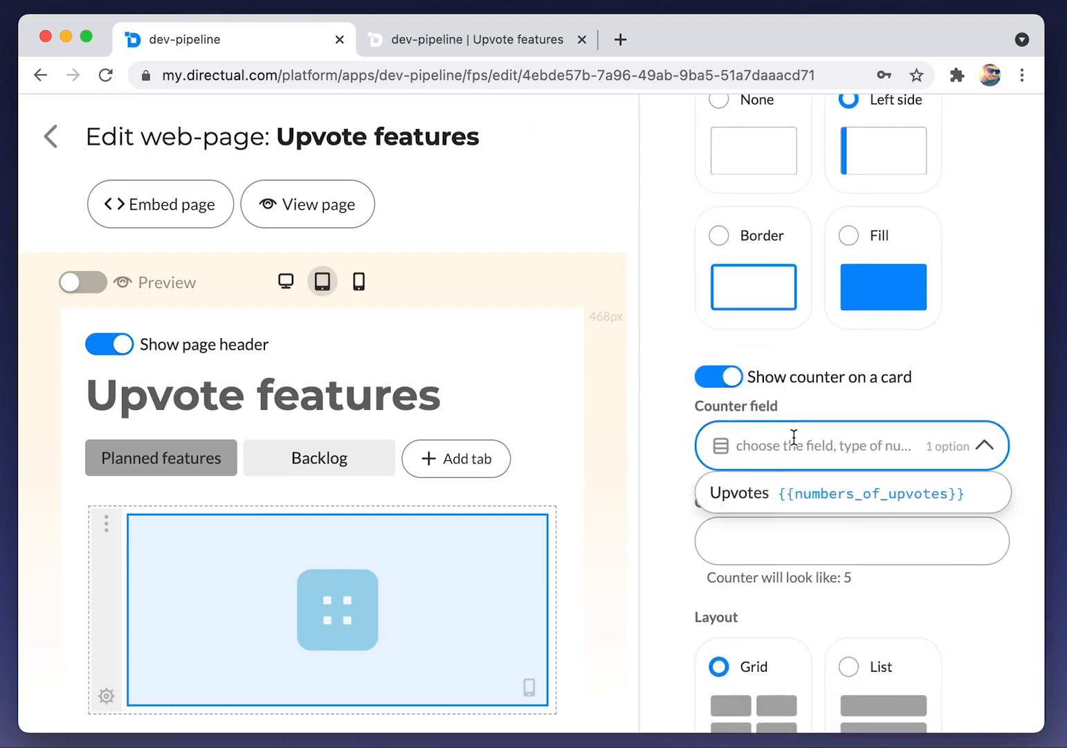
left_click(757, 495)
left_click(754, 548)
type("up")
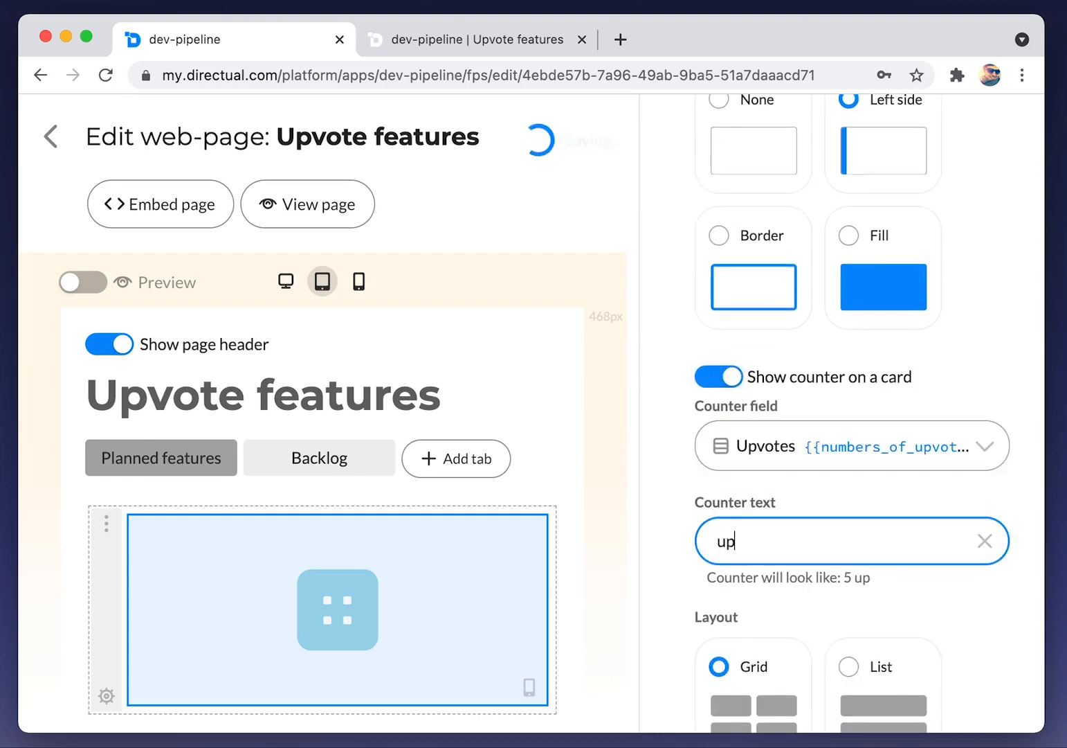
left_click(944, 603)
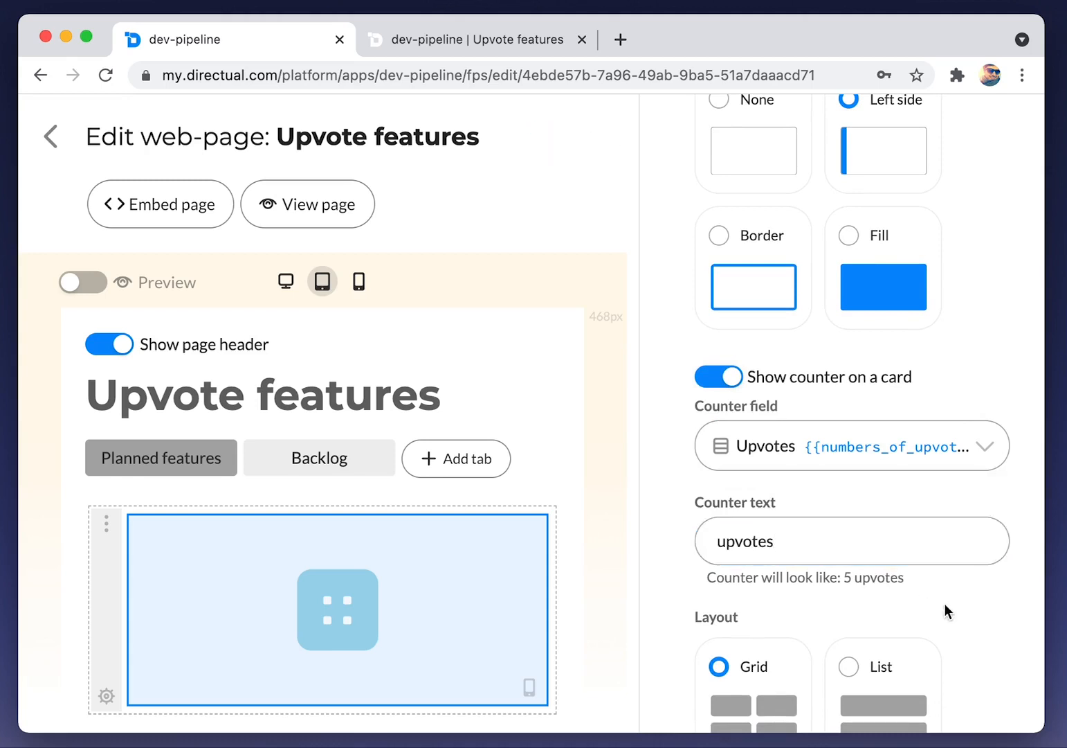
scroll(955, 604, "down", 2)
scroll(967, 579, "up", 10)
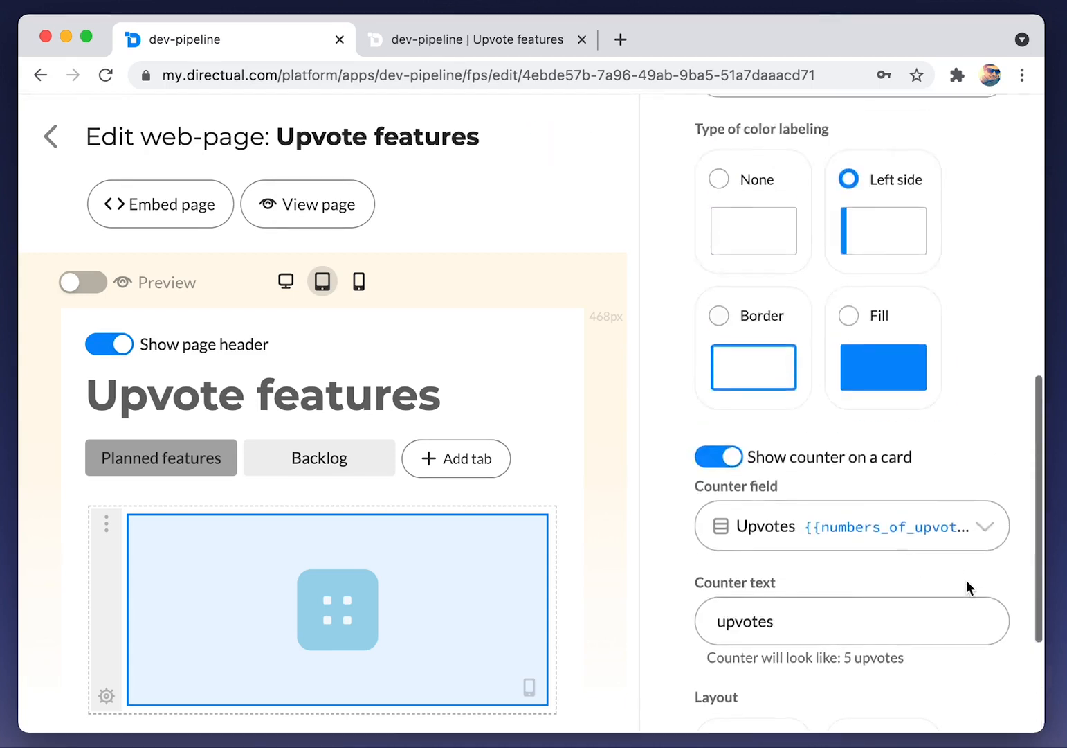
left_click(468, 37)
key("super+r")
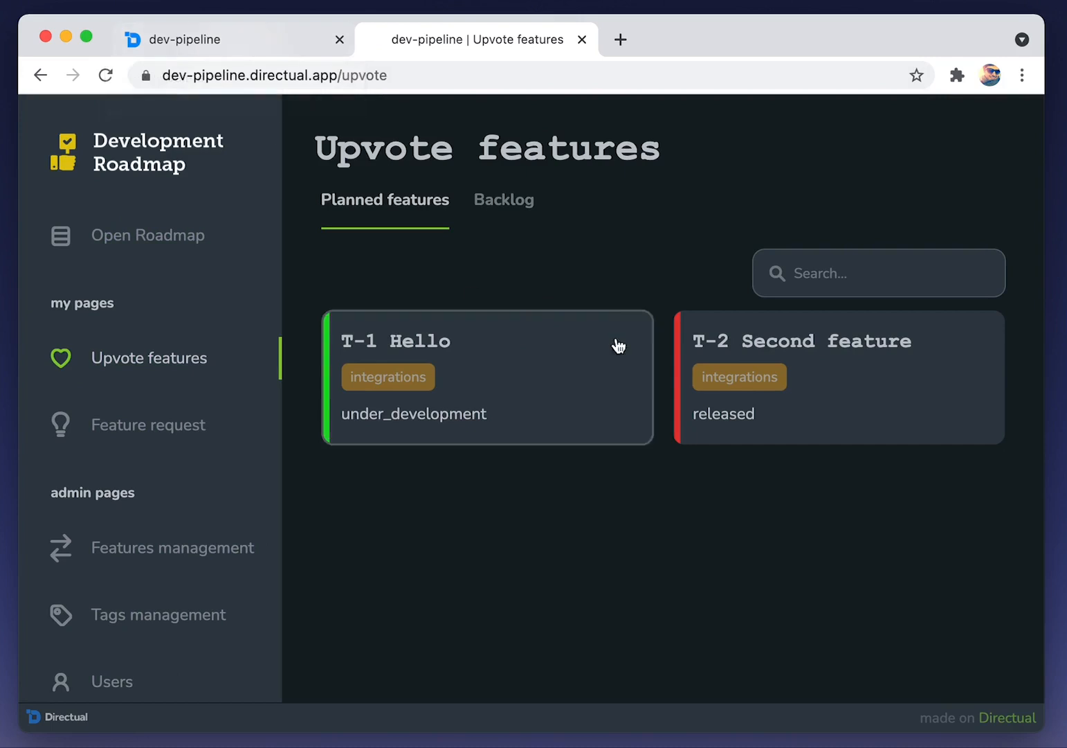
Search the live Upvote features page for 't-2', clear the search, and return to the editor
left_click(838, 290)
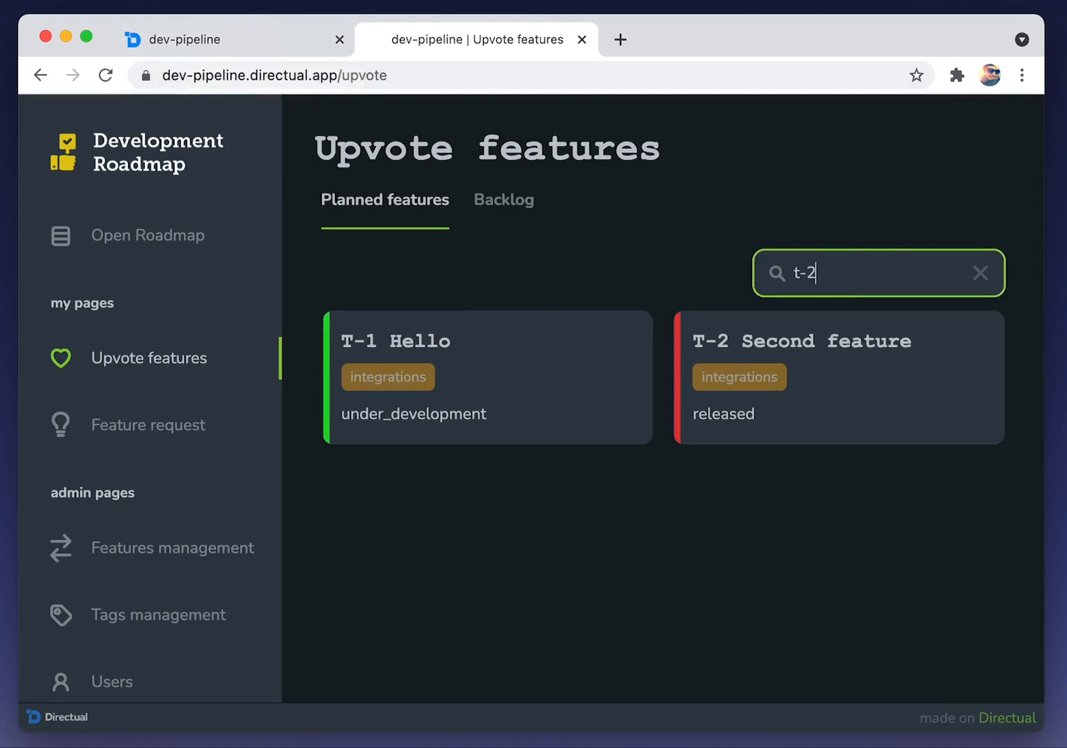
left_click(983, 277)
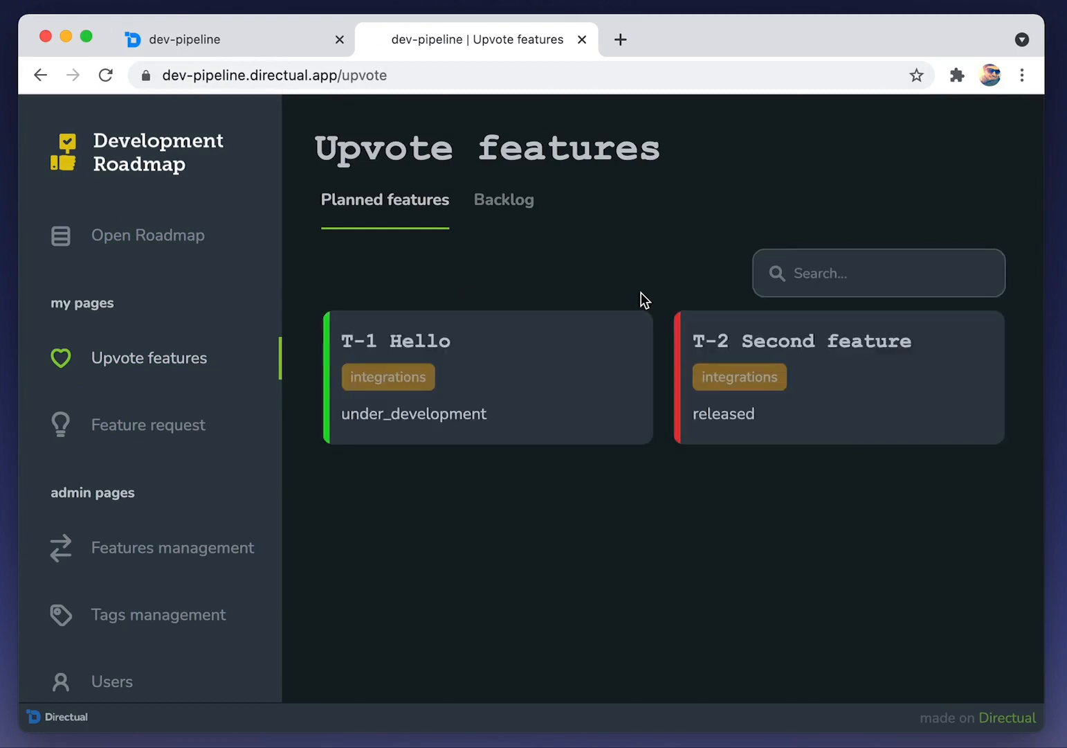
left_click(183, 54)
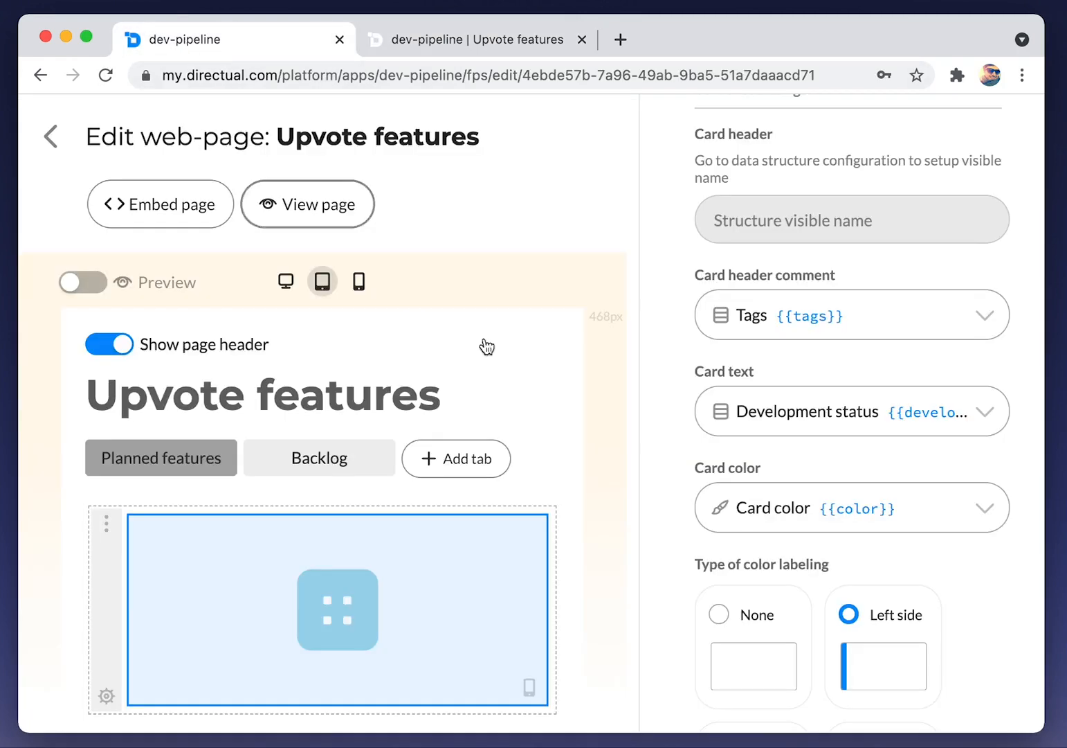
Turn Quick search off in the cards view's General settings
scroll(775, 225, "up", 5)
left_click(723, 254)
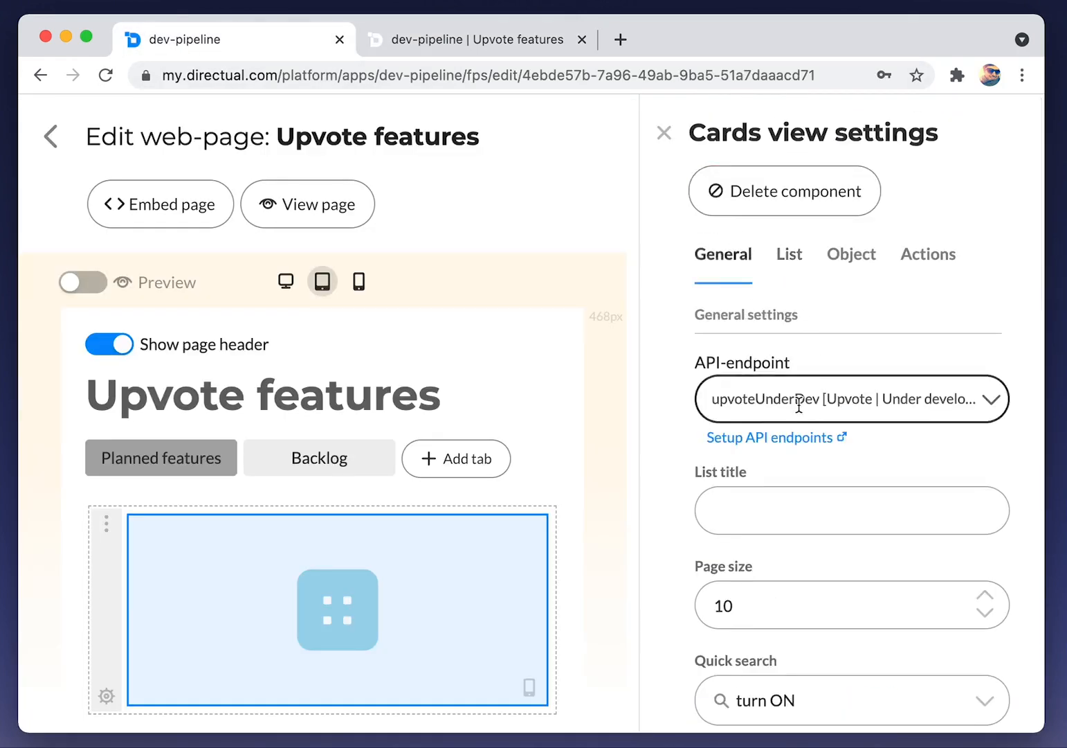
scroll(793, 410, "down", 4)
left_click(815, 419)
left_click(789, 504)
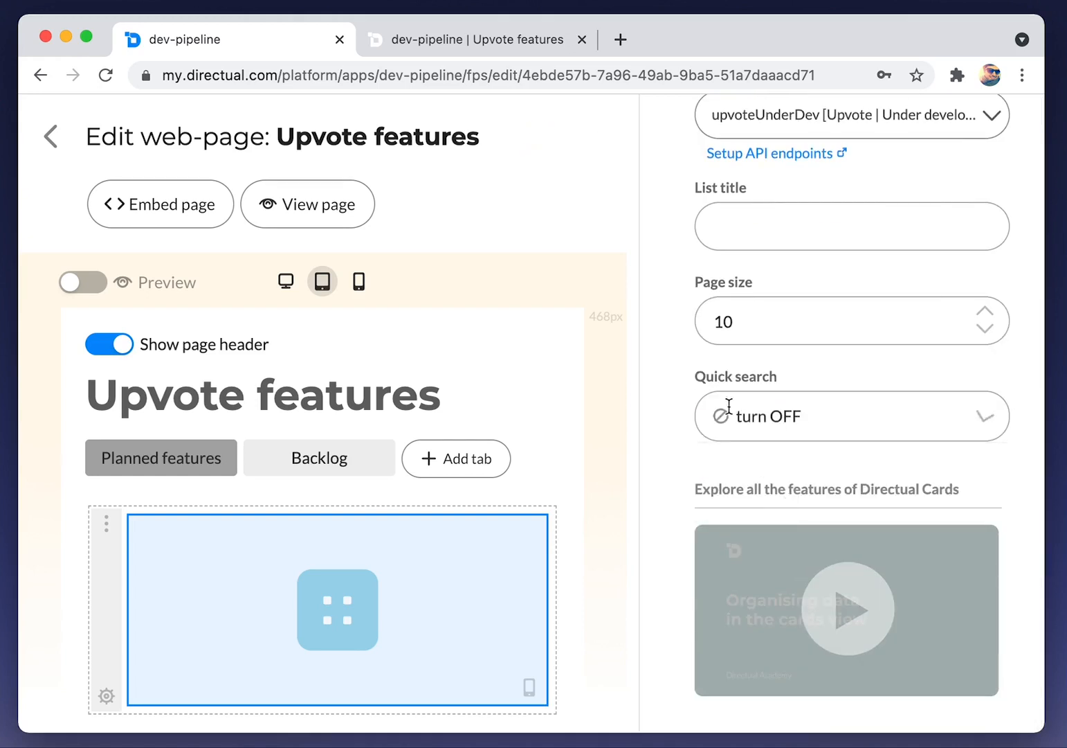
Reload the live app and open then close the T-1 Hello feature card to verify
left_click(589, 44)
key("super+r")
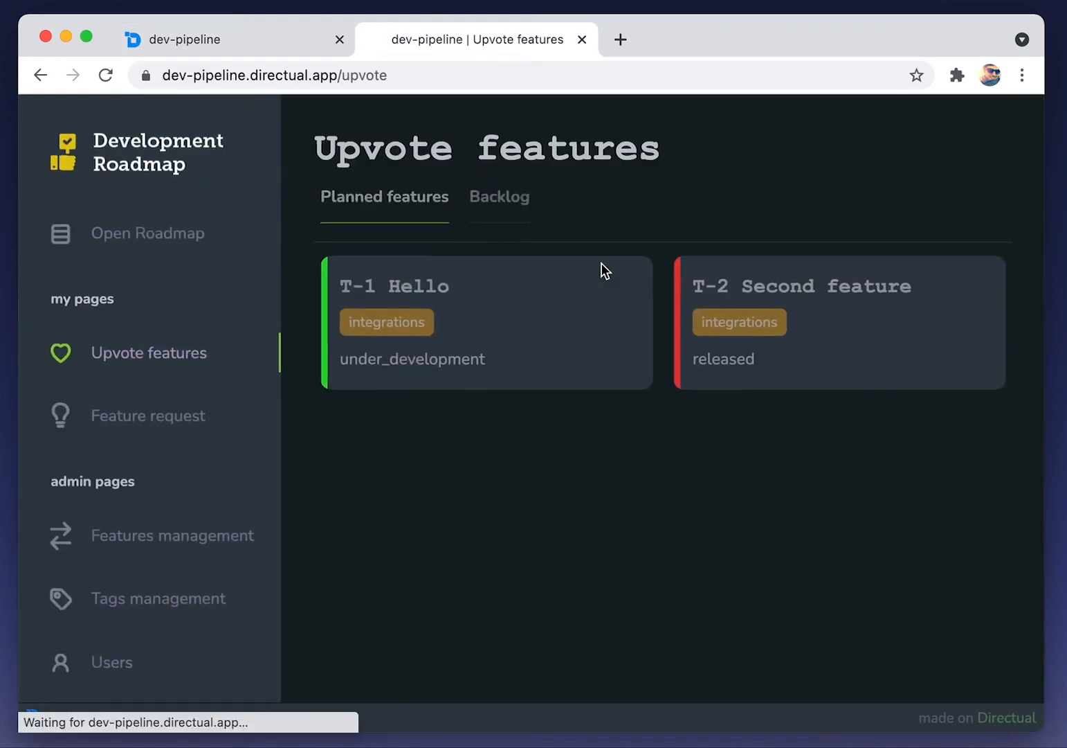
left_click(556, 313)
scroll(553, 310, "down", 3)
scroll(553, 310, "up", 3)
left_click(326, 154)
left_click(223, 41)
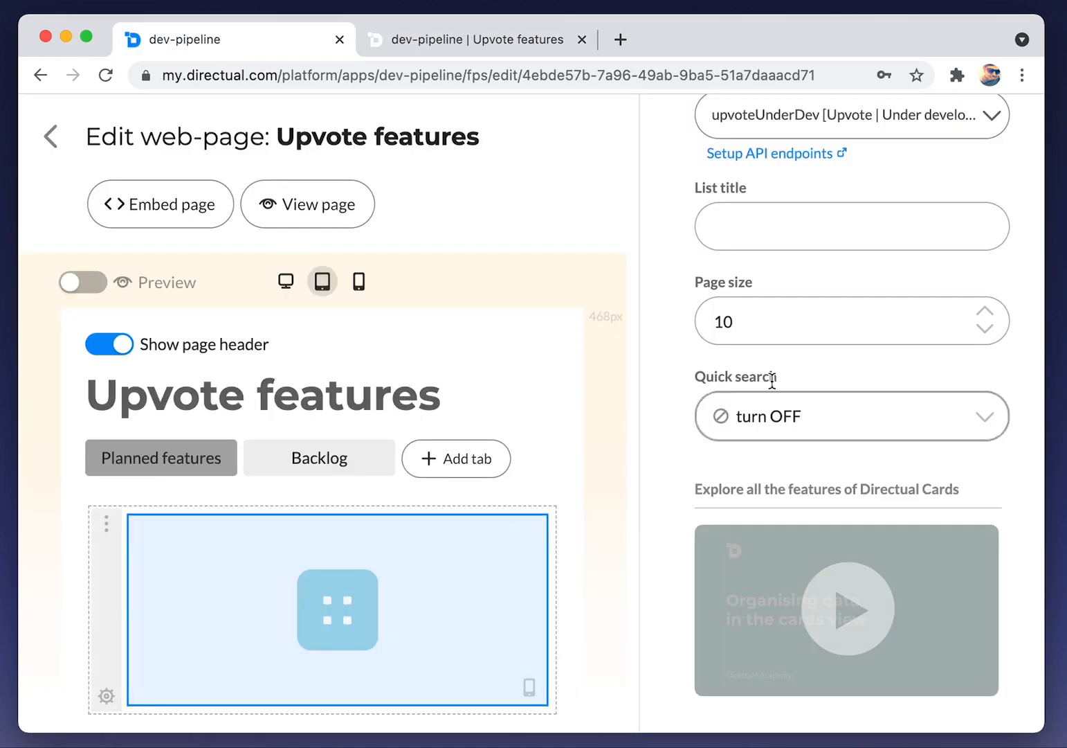
scroll(826, 362, "up", 1)
scroll(875, 242, "up", 4)
Hide Card color on the card and move Inner ID, Type and Who upvoted up
left_click(851, 256)
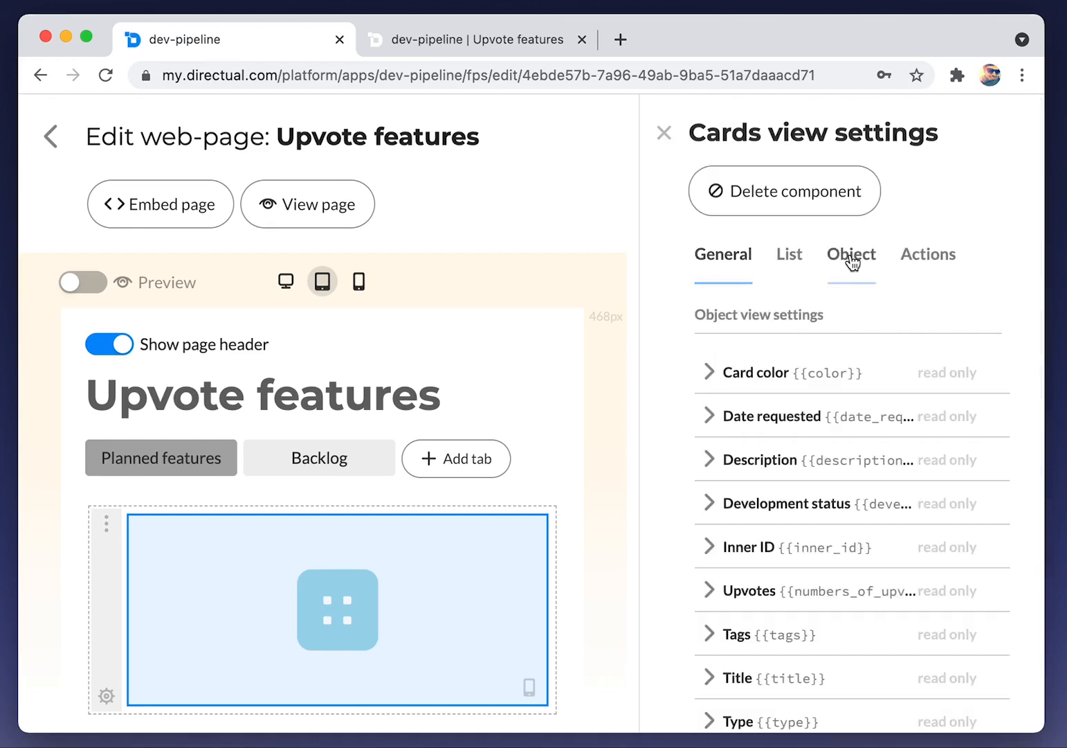
scroll(824, 314, "down", 1)
left_click(768, 294)
left_click(736, 362)
left_click(775, 297)
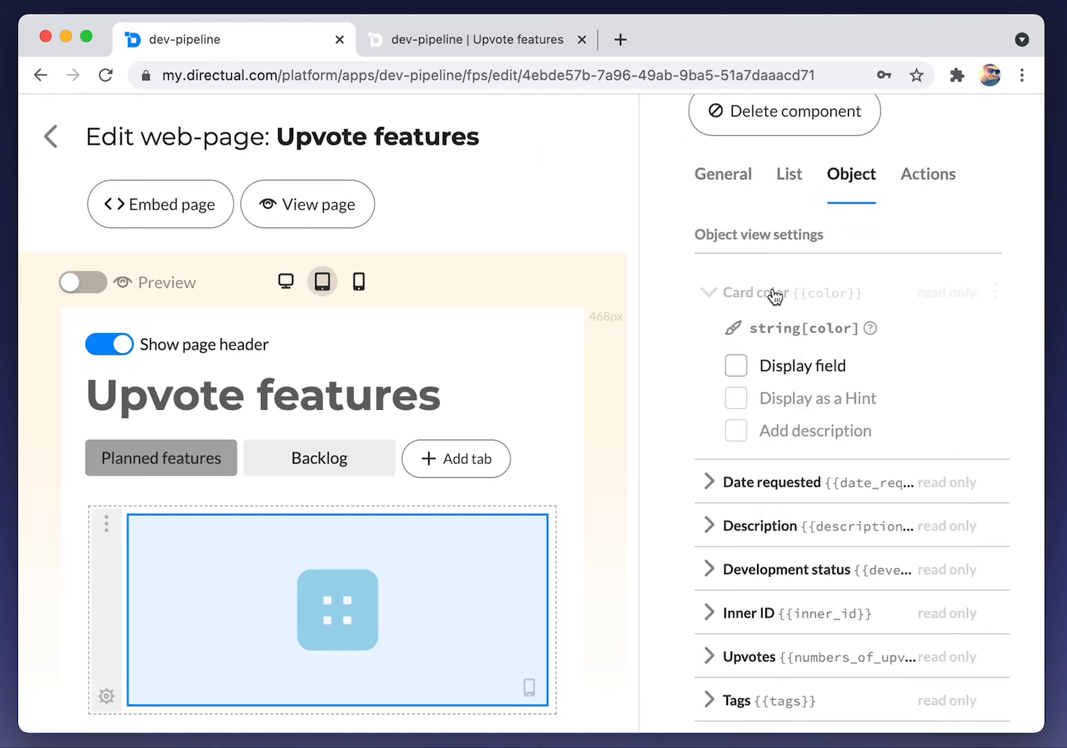
left_click_drag(986, 467, 983, 340)
left_click_drag(995, 634, 1001, 378)
left_click_drag(995, 683, 990, 367)
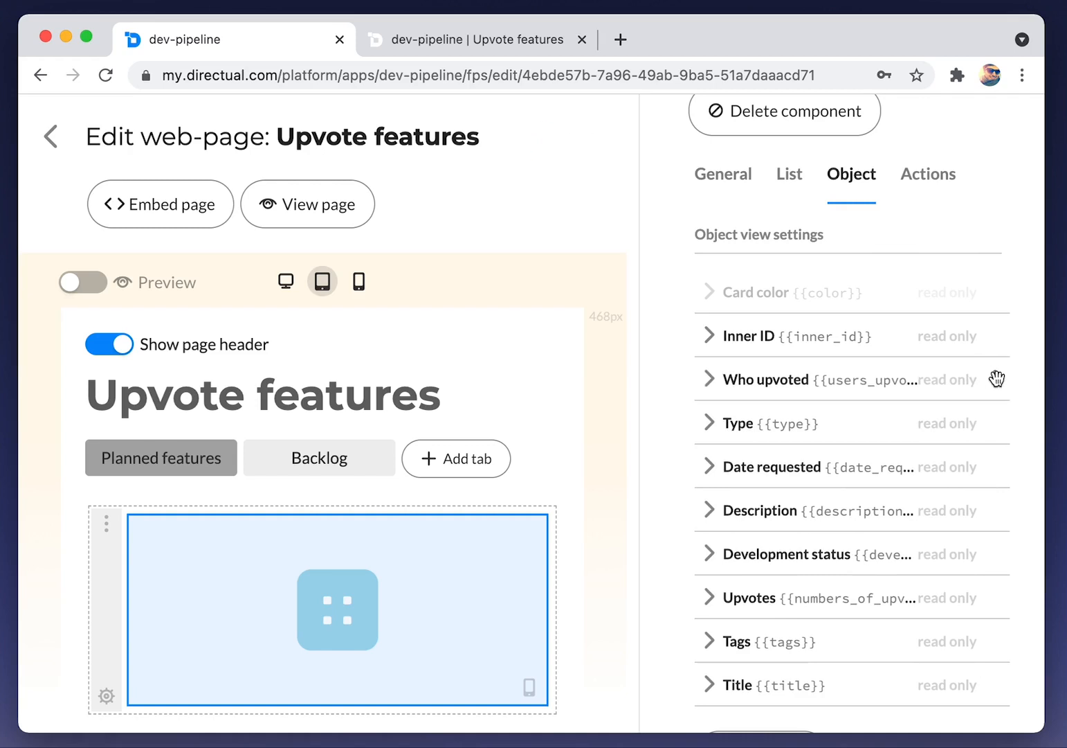
Add a second card section and name the sections 'info' and 'Upvotes'
scroll(869, 465, "down", 5)
left_click(768, 521)
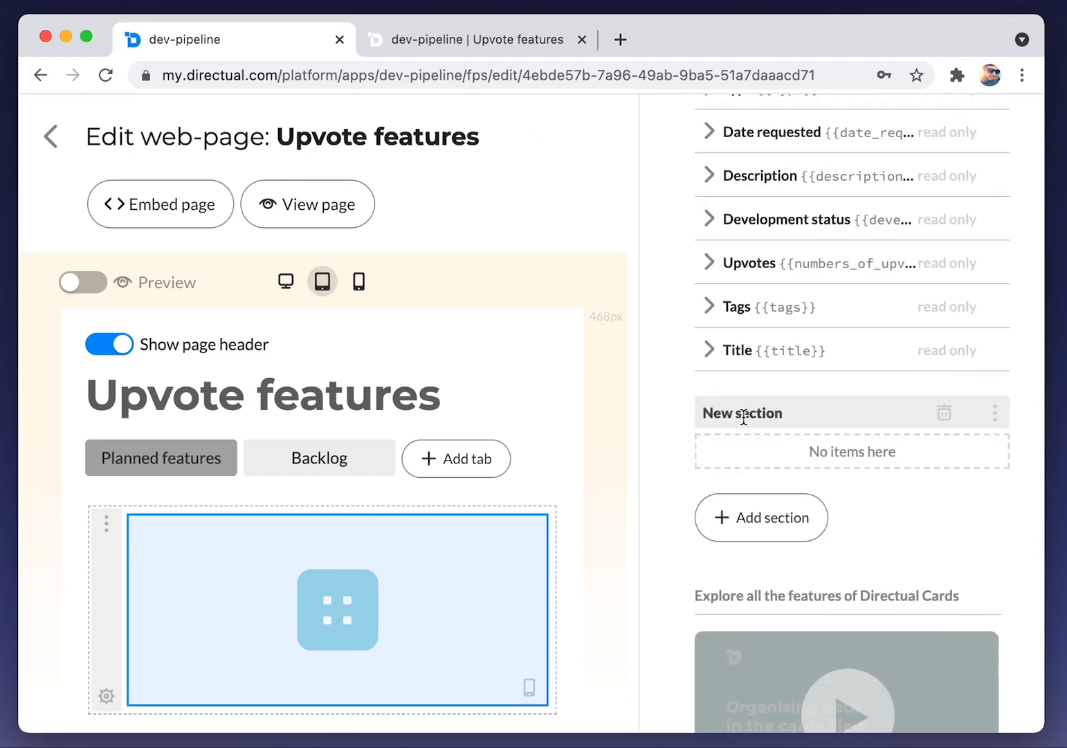
scroll(757, 418, "up", 6)
double_click(739, 366)
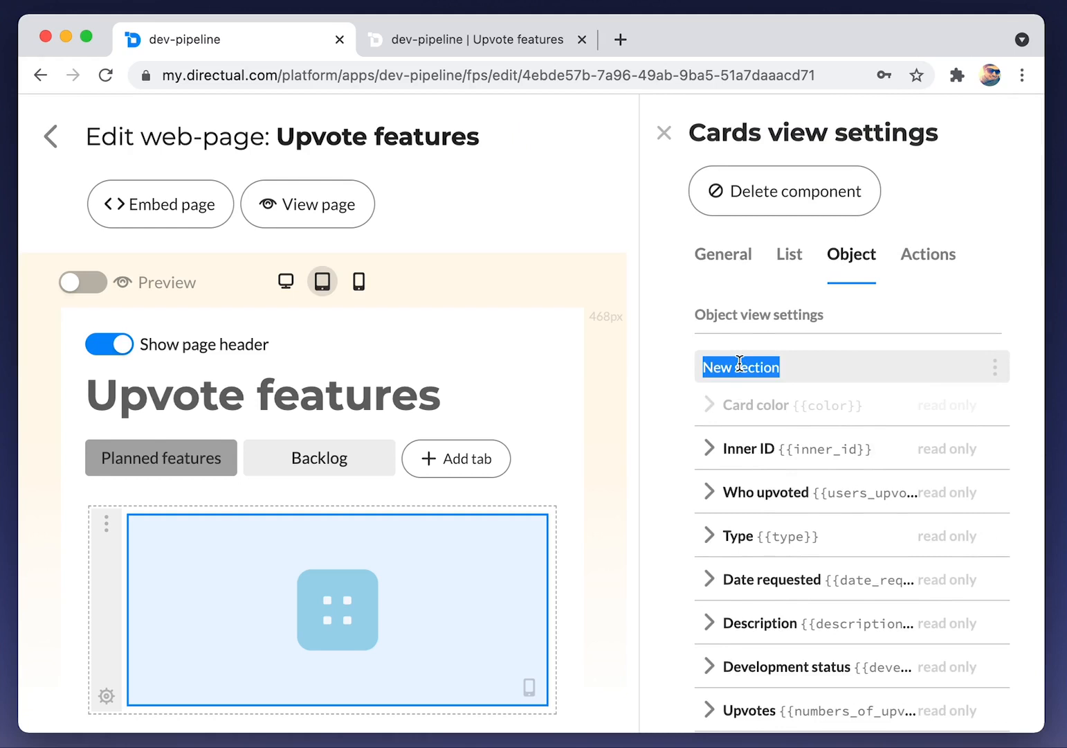
type("info")
scroll(793, 466, "down", 5)
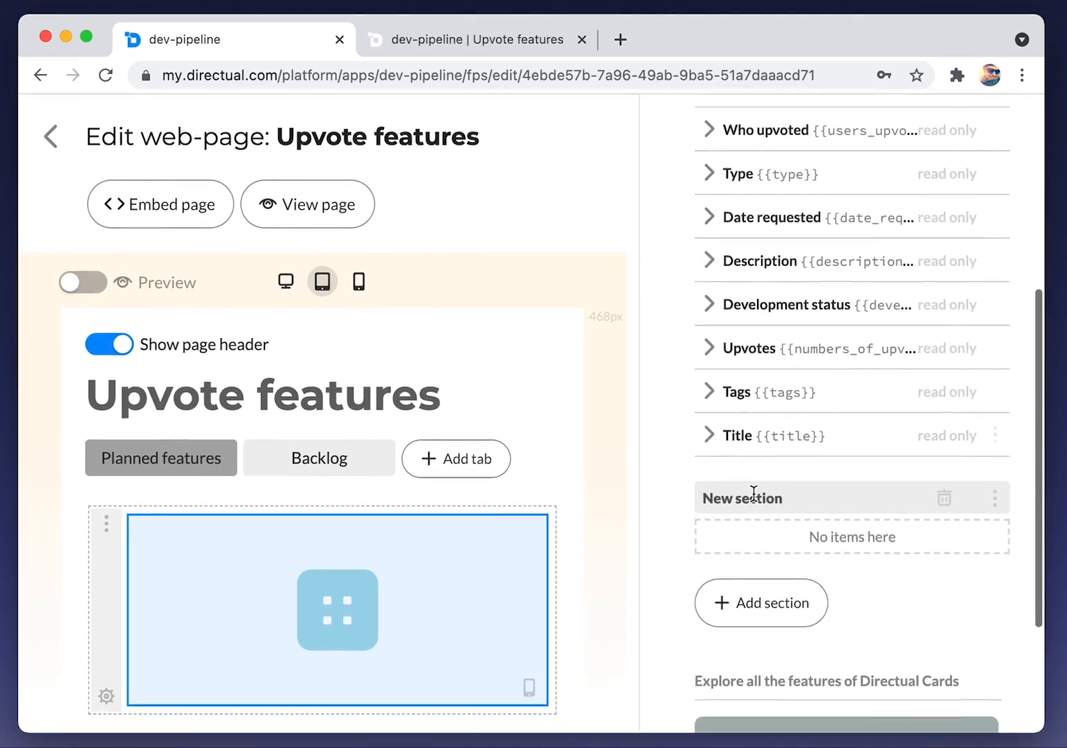
triple_click(733, 490)
type("Upvotes")
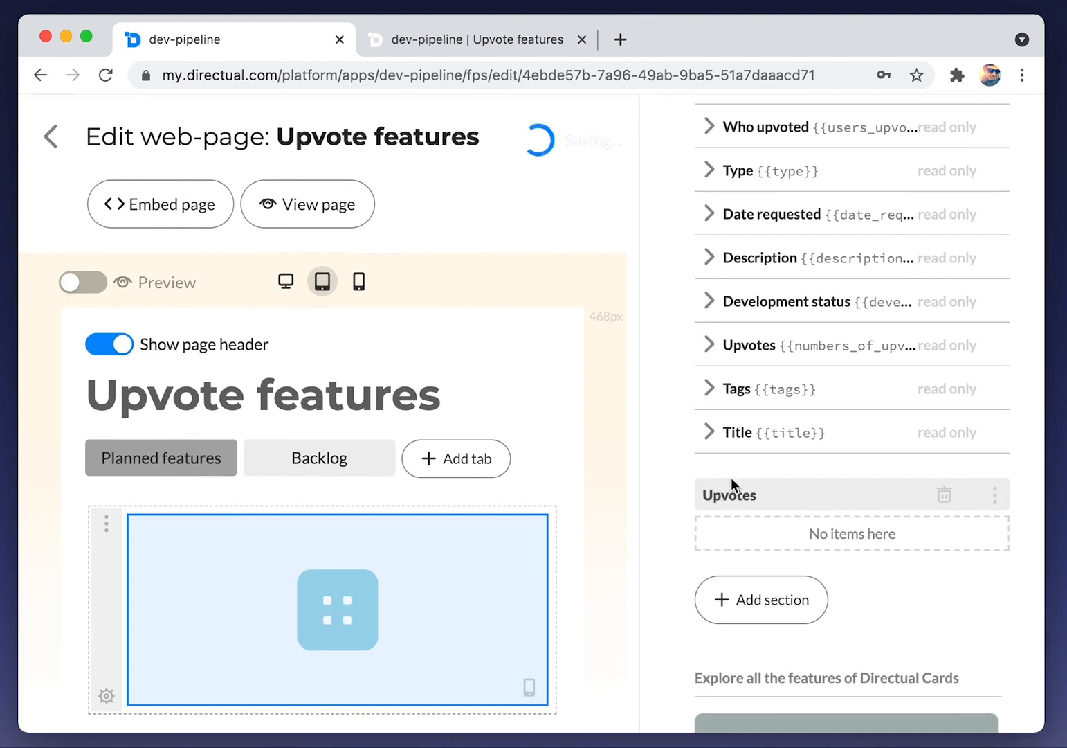
Move Upvotes and Who upvoted into the Upvotes section, and Title and Description up
left_click_drag(996, 348, 970, 514)
scroll(934, 438, "up", 4)
left_click_drag(985, 319, 991, 658)
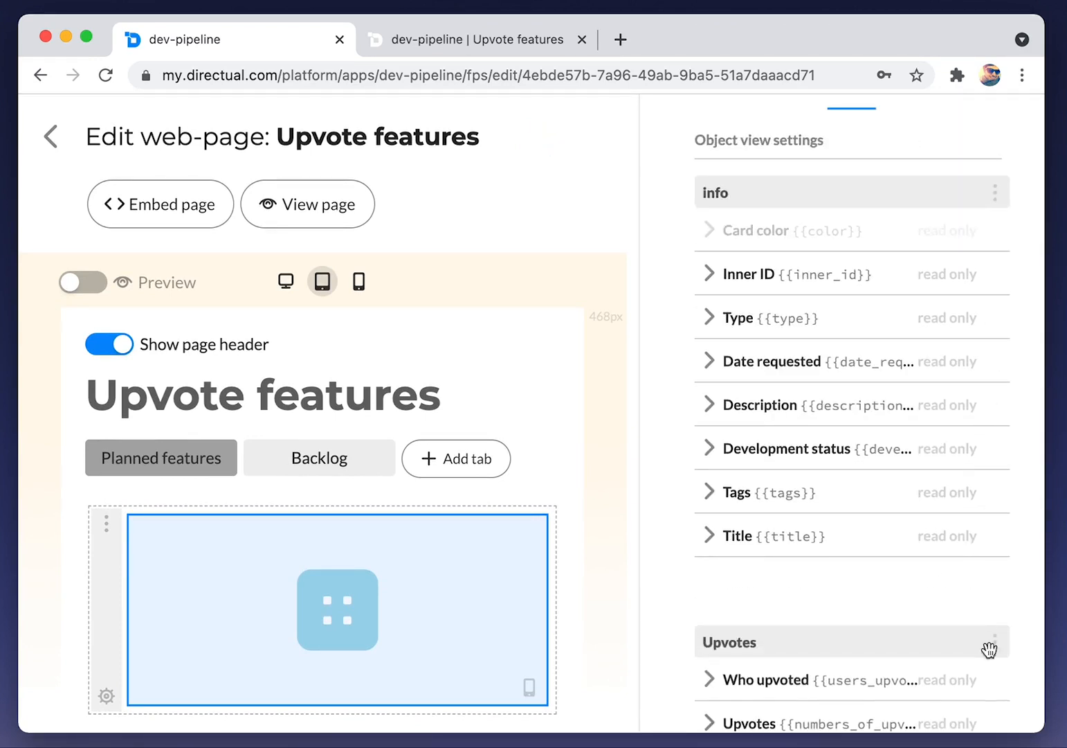
left_click_drag(1001, 526, 1002, 396)
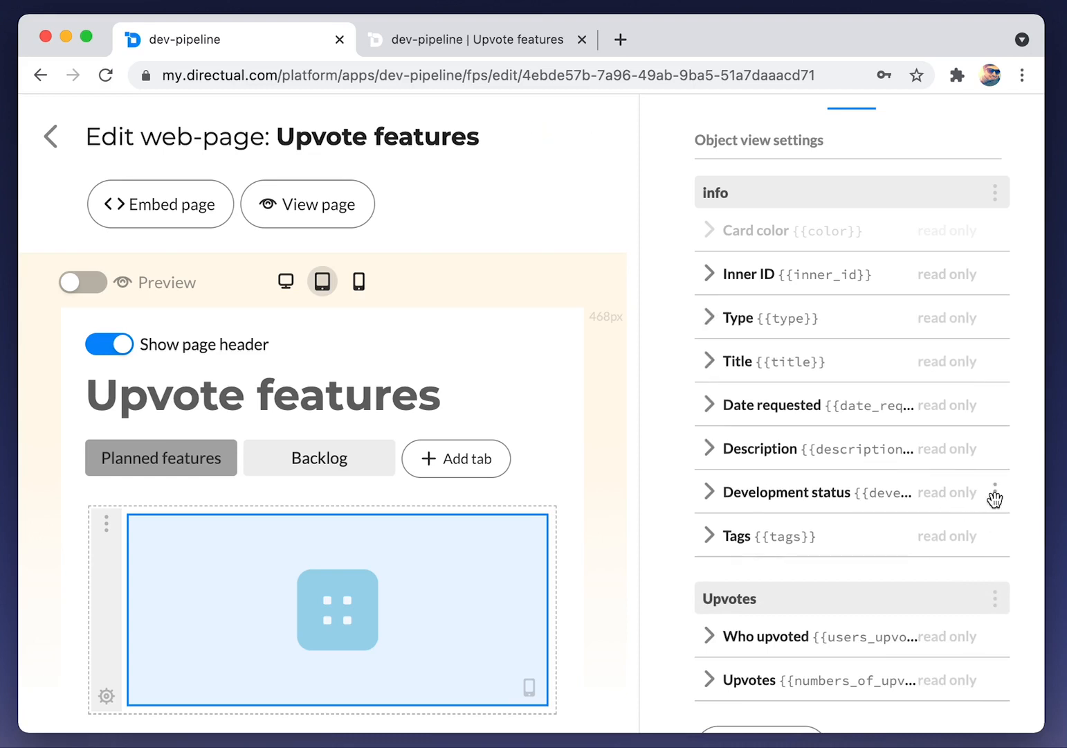
left_click_drag(1006, 453, 997, 401)
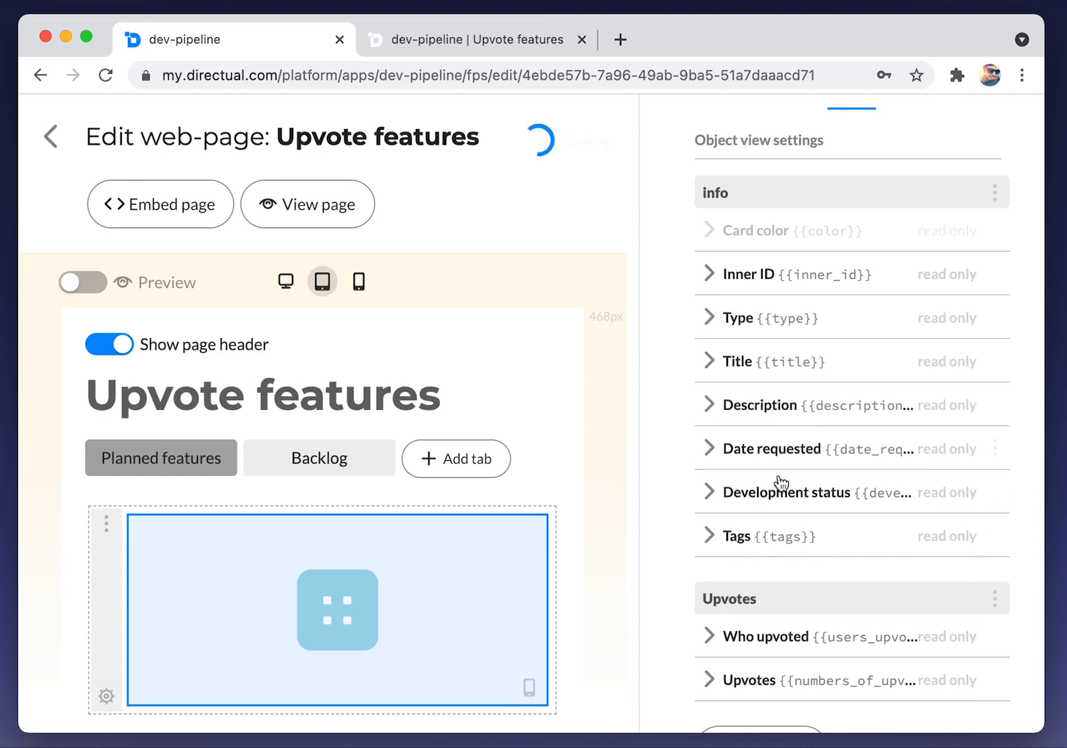
scroll(863, 500, "down", 3)
scroll(862, 500, "up", 5)
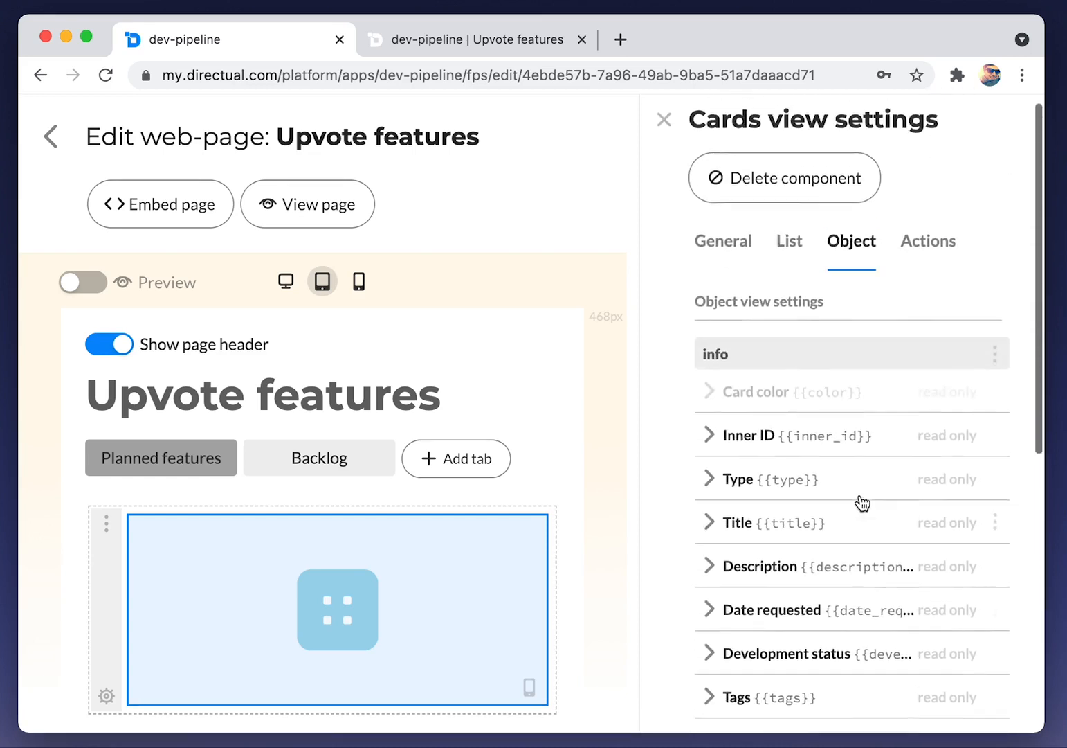
left_click(930, 272)
Add a new card action named 'Upvote!' shown as a button only
left_click(747, 393)
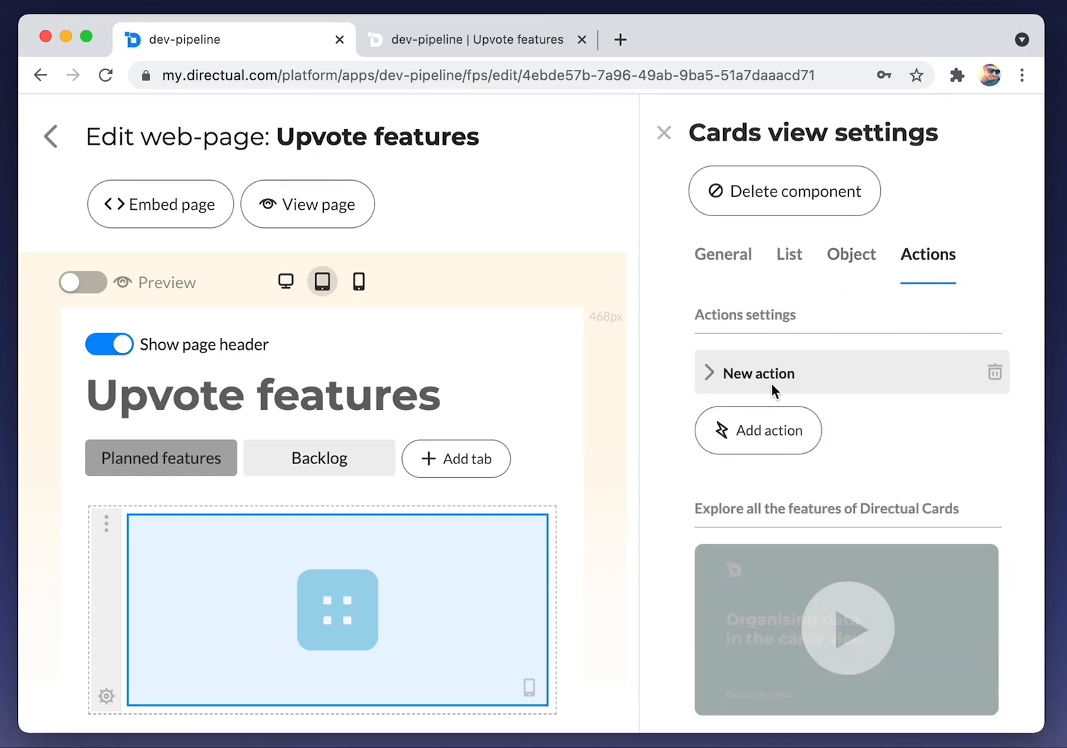
triple_click(744, 380)
type("U")
left_click(701, 381)
left_click(749, 445)
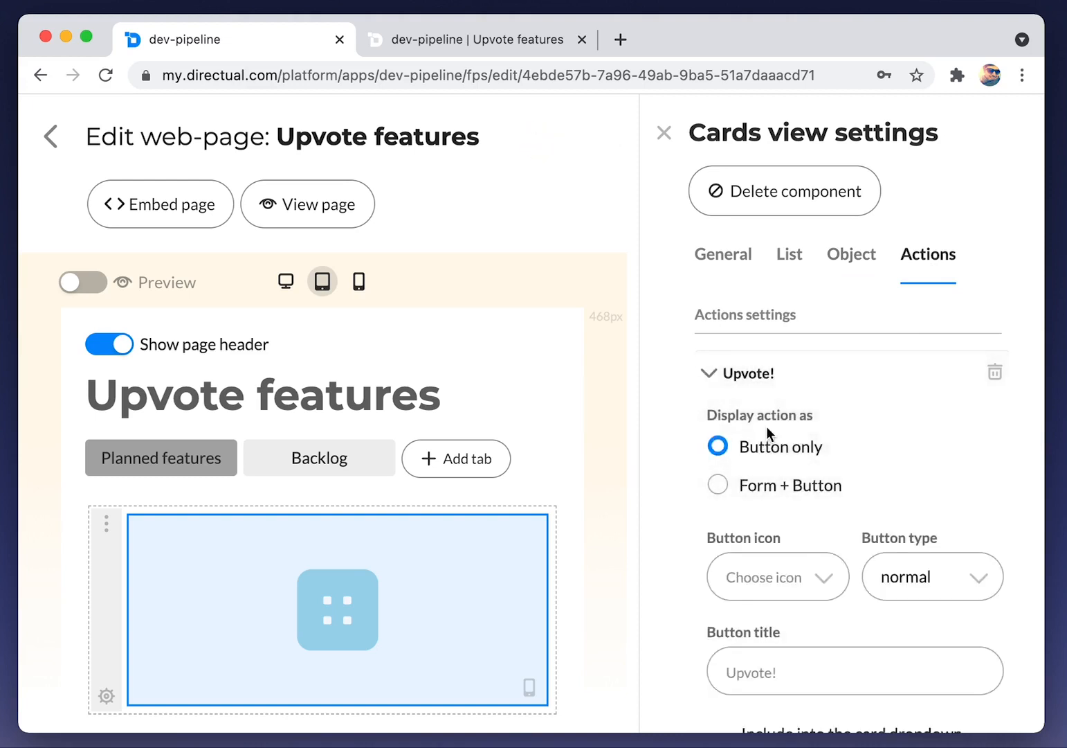
Give Upvote! the love icon, accent type, card-dropdown placement and popup closing
scroll(769, 426, "down", 3)
left_click(785, 385)
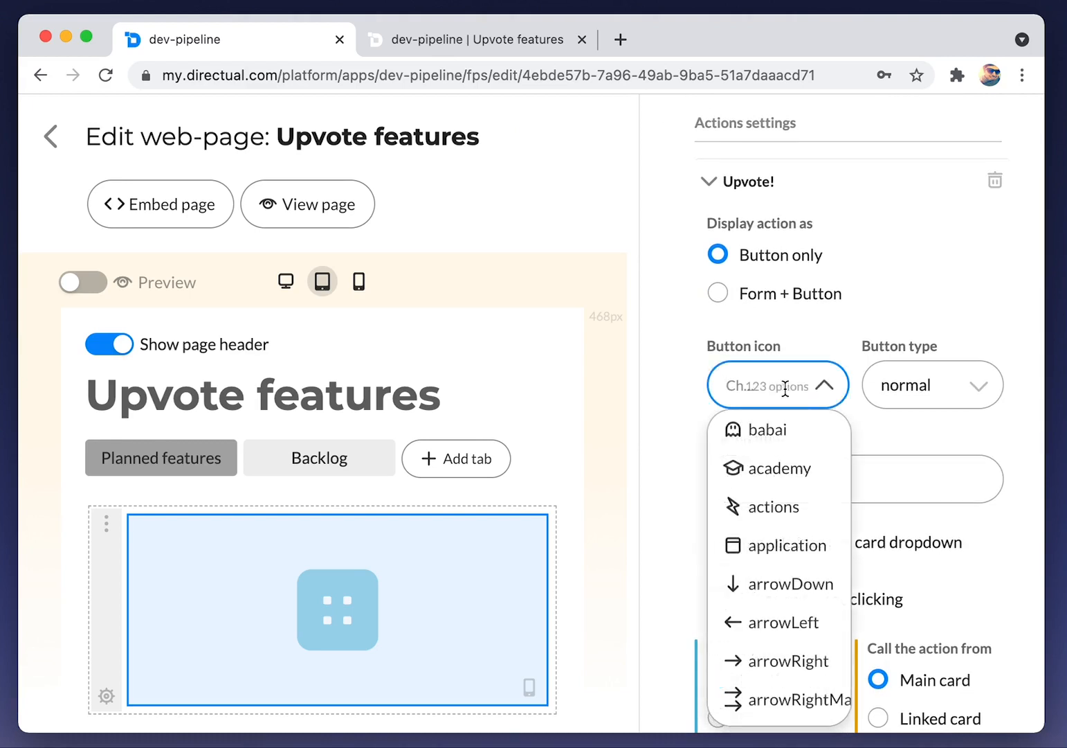
type("lov")
key("Return")
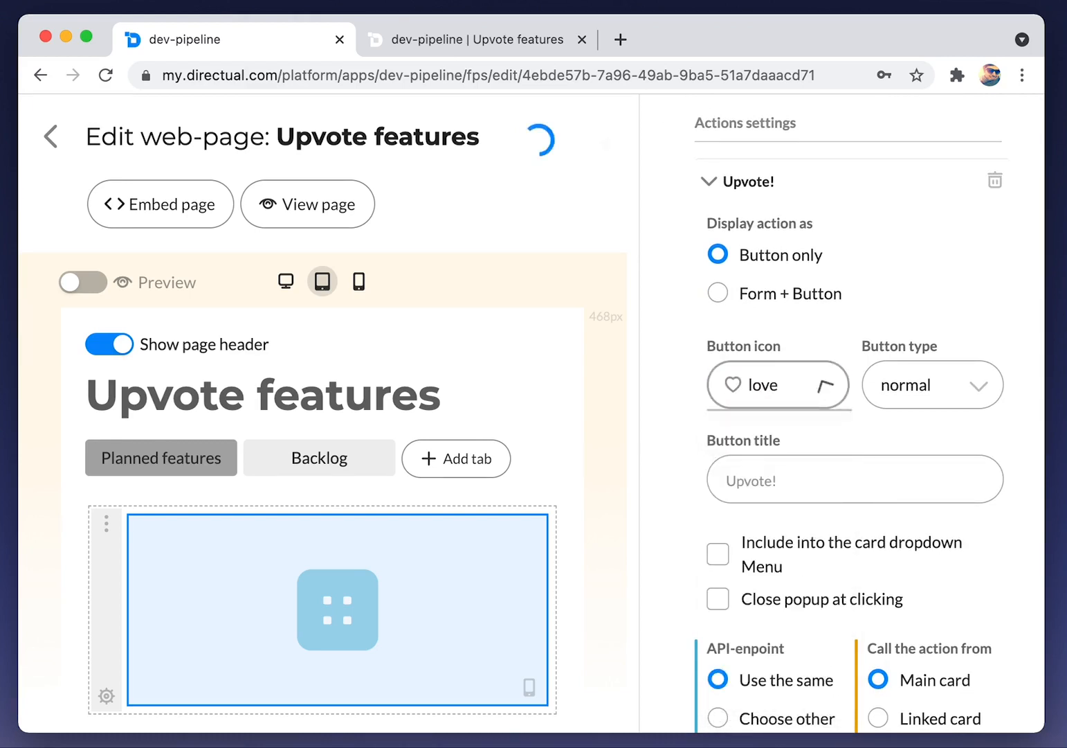
left_click(960, 387)
left_click(920, 469)
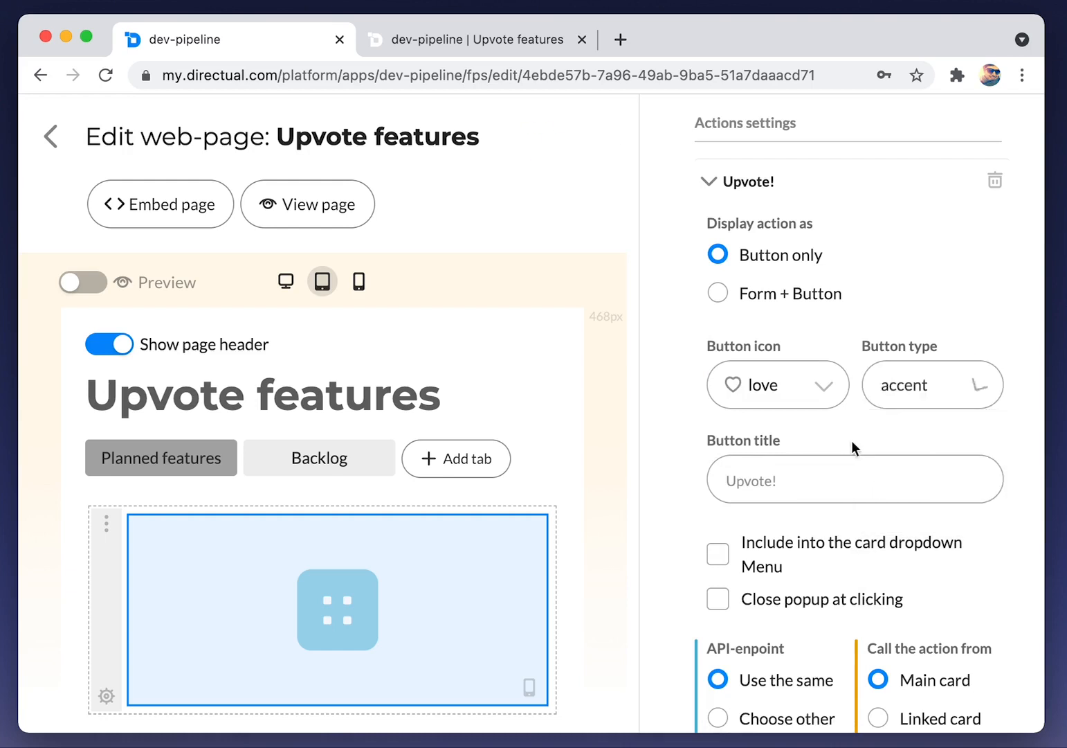
left_click(746, 564)
left_click(754, 600)
Point the Upvote! action at a different API endpoint and leave the web-page editor
scroll(781, 604, "down", 5)
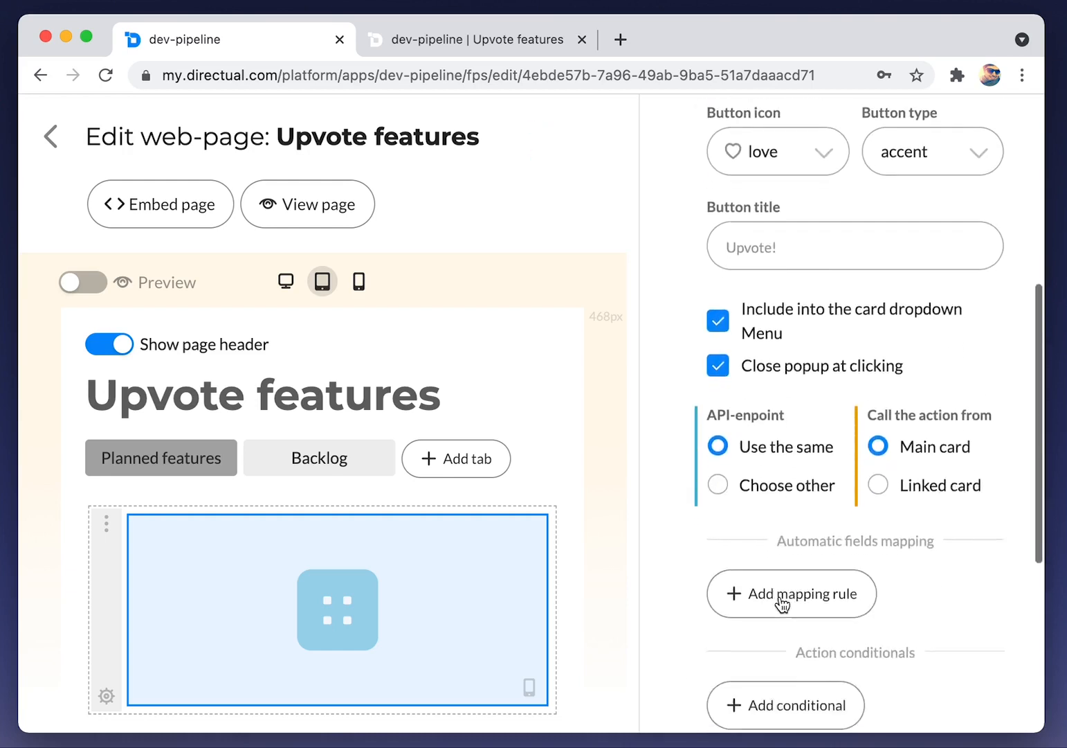
left_click(760, 403)
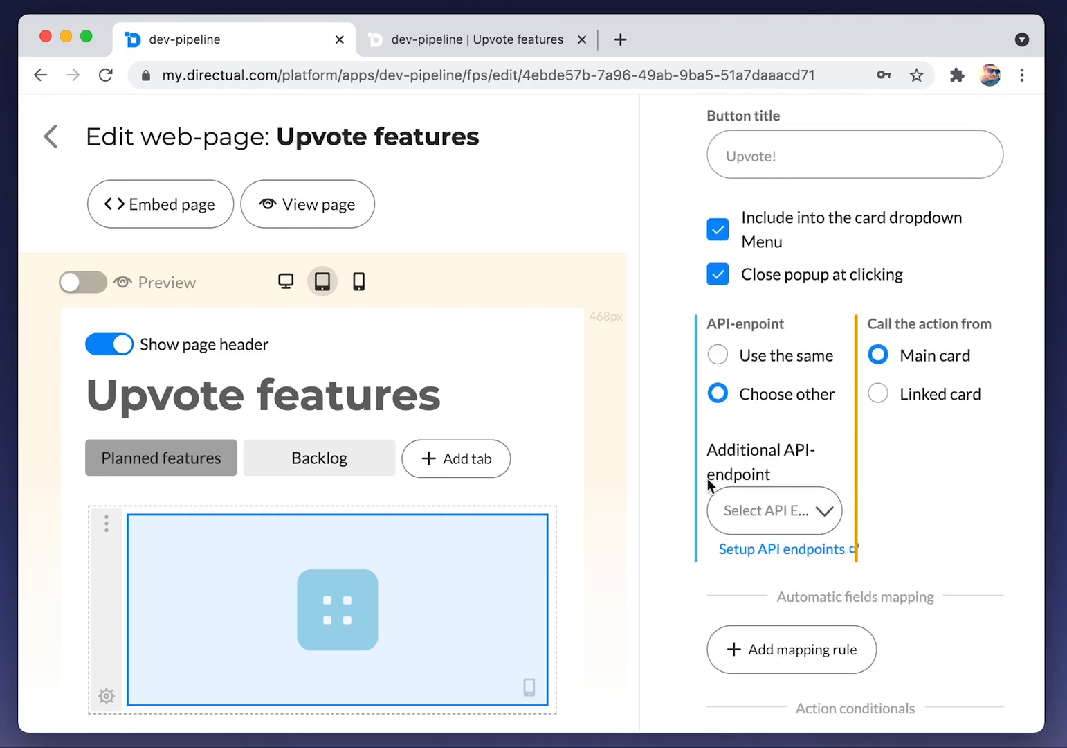
left_click_drag(635, 478, 541, 477)
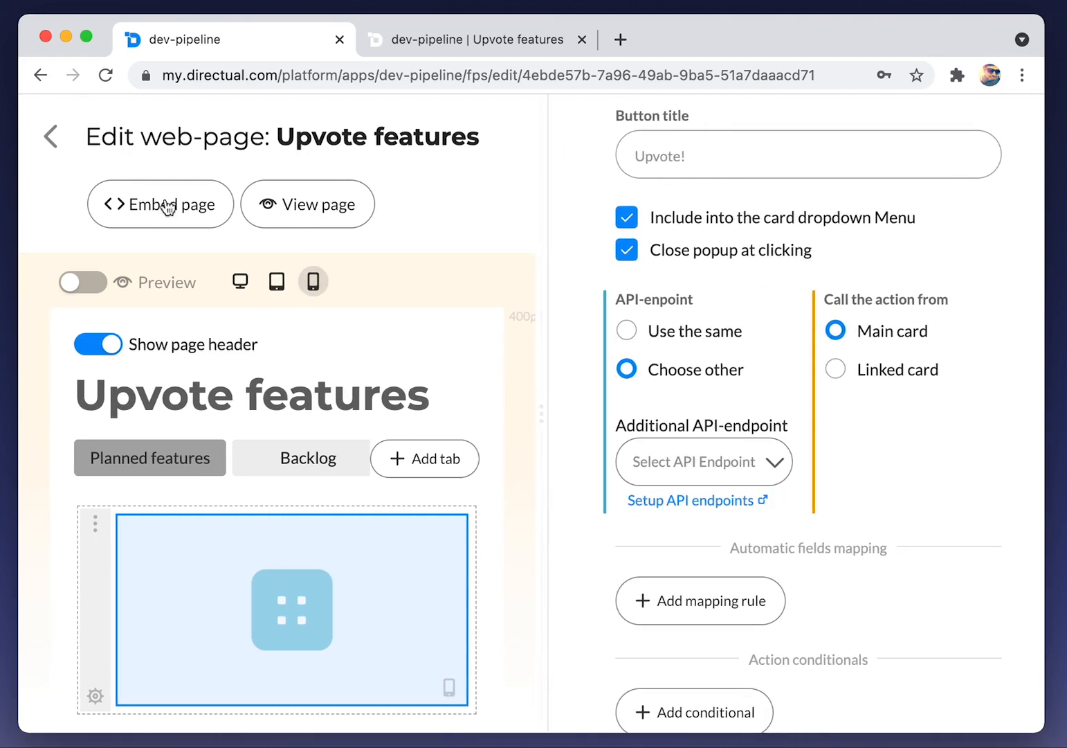
left_click(50, 139)
left_click(500, 143)
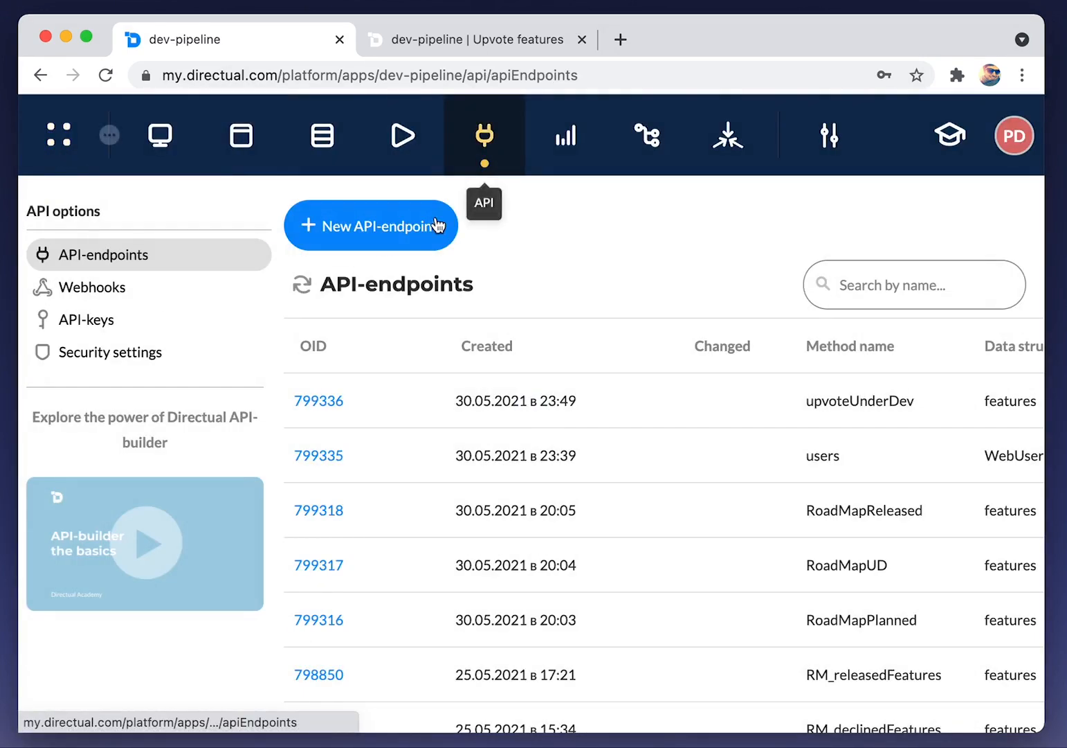
scroll(666, 372, "right", 5)
scroll(666, 372, "left", 5)
left_click(391, 228)
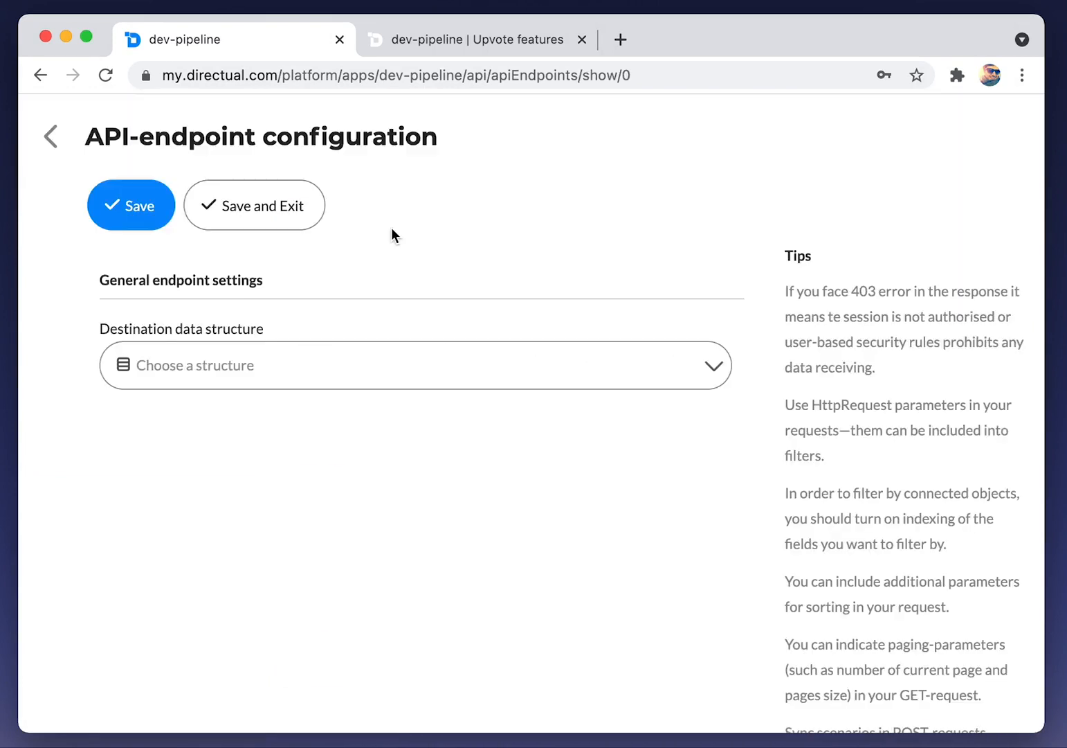
left_click(220, 355)
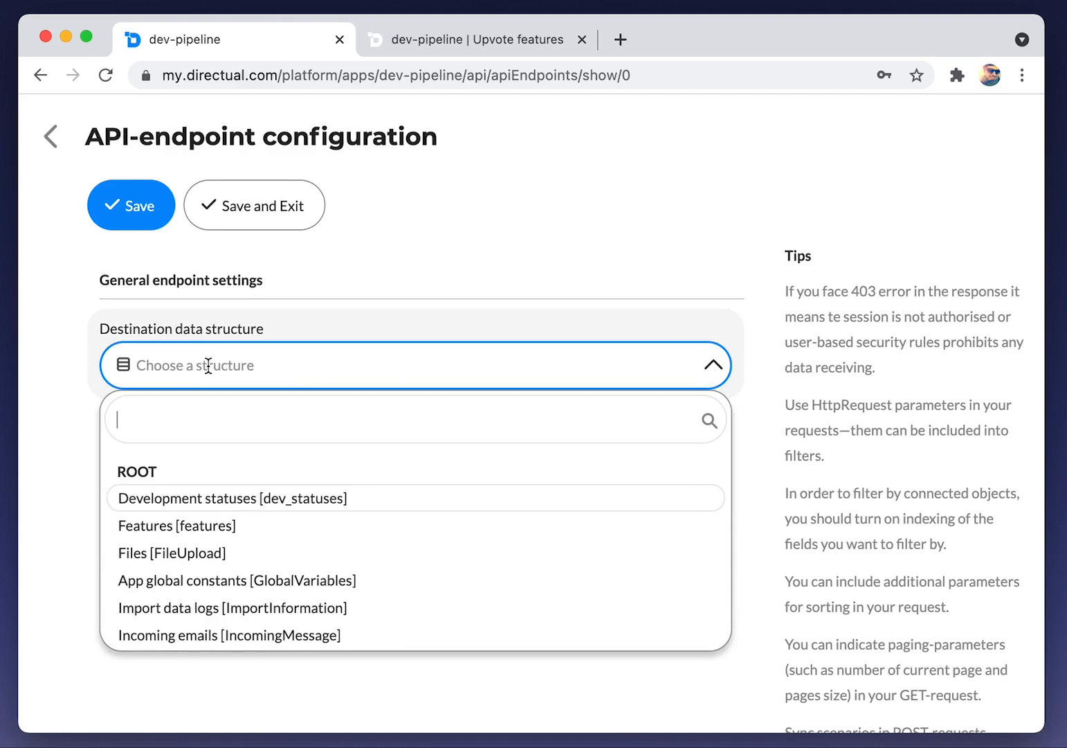
left_click(336, 275)
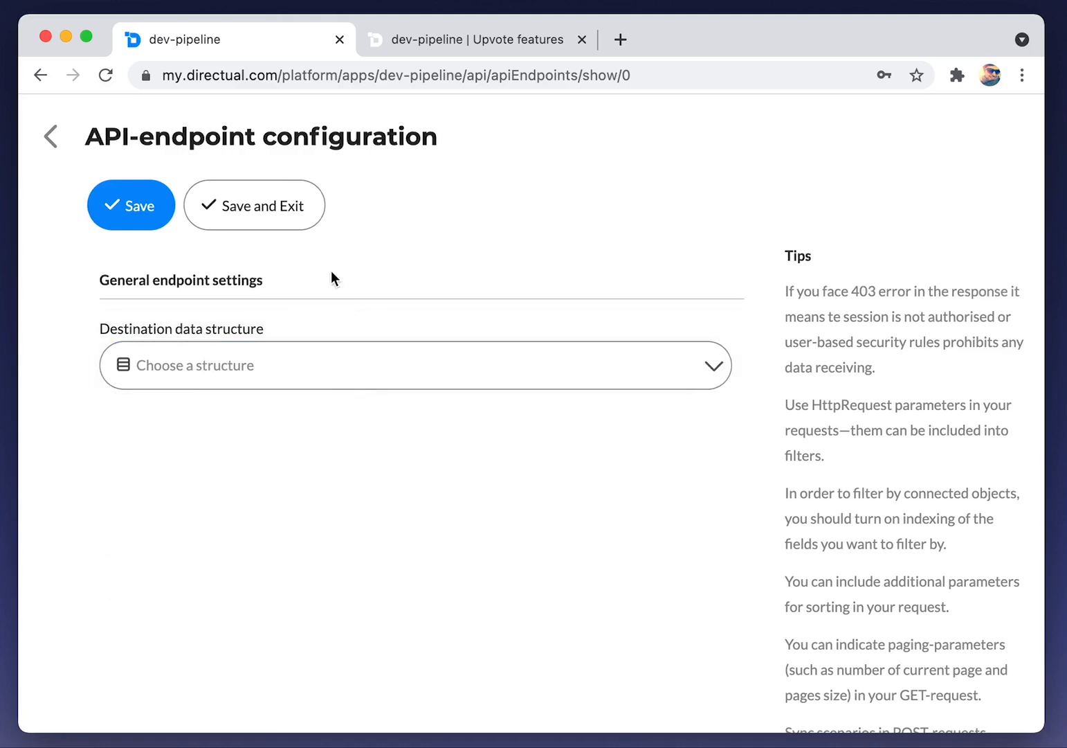
left_click(47, 147)
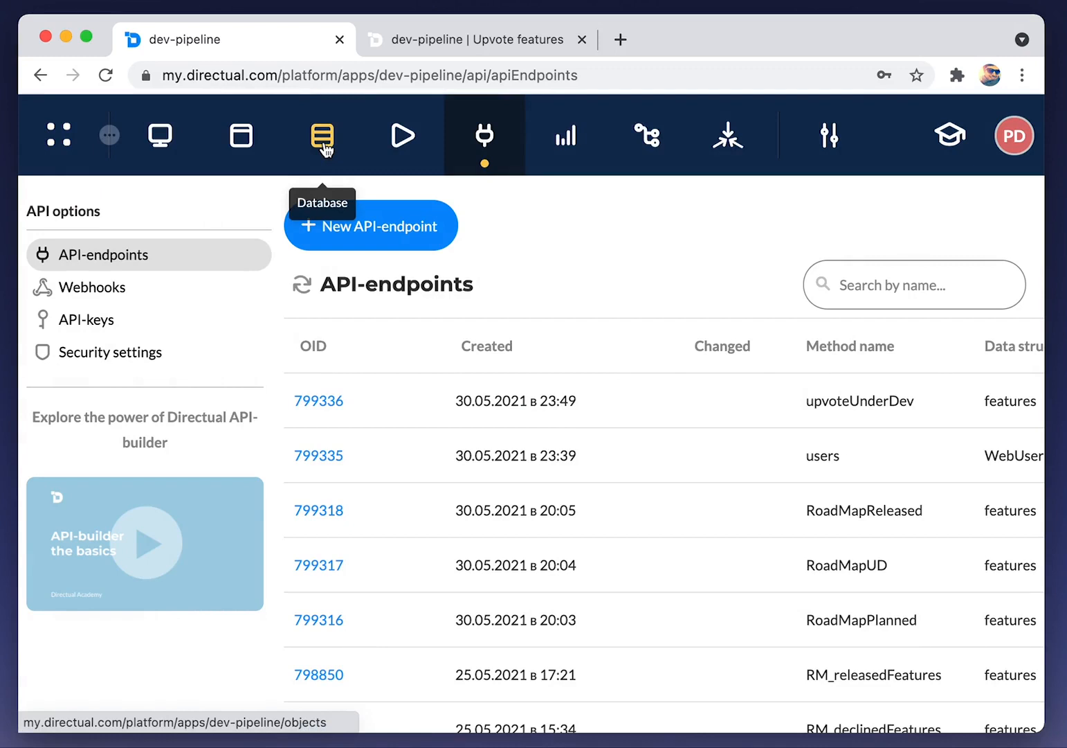
Create a new folder 'Upvoting' inside the Features database folder
left_click(324, 147)
left_click(161, 354)
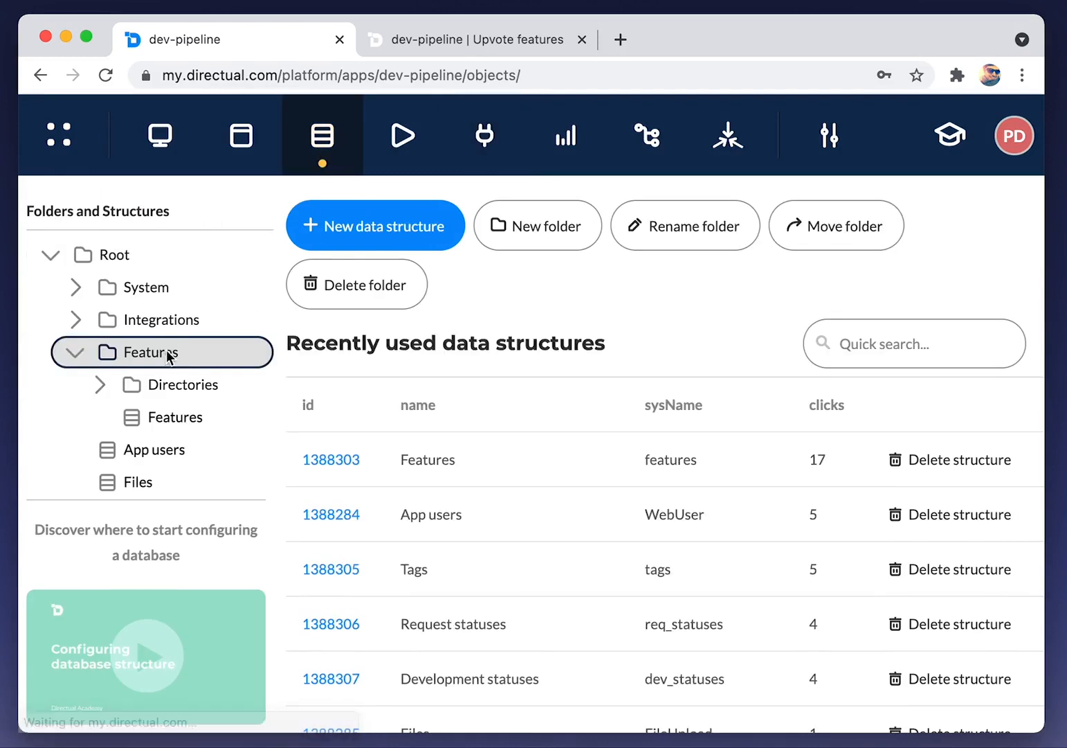
left_click(499, 236)
left_click(289, 360)
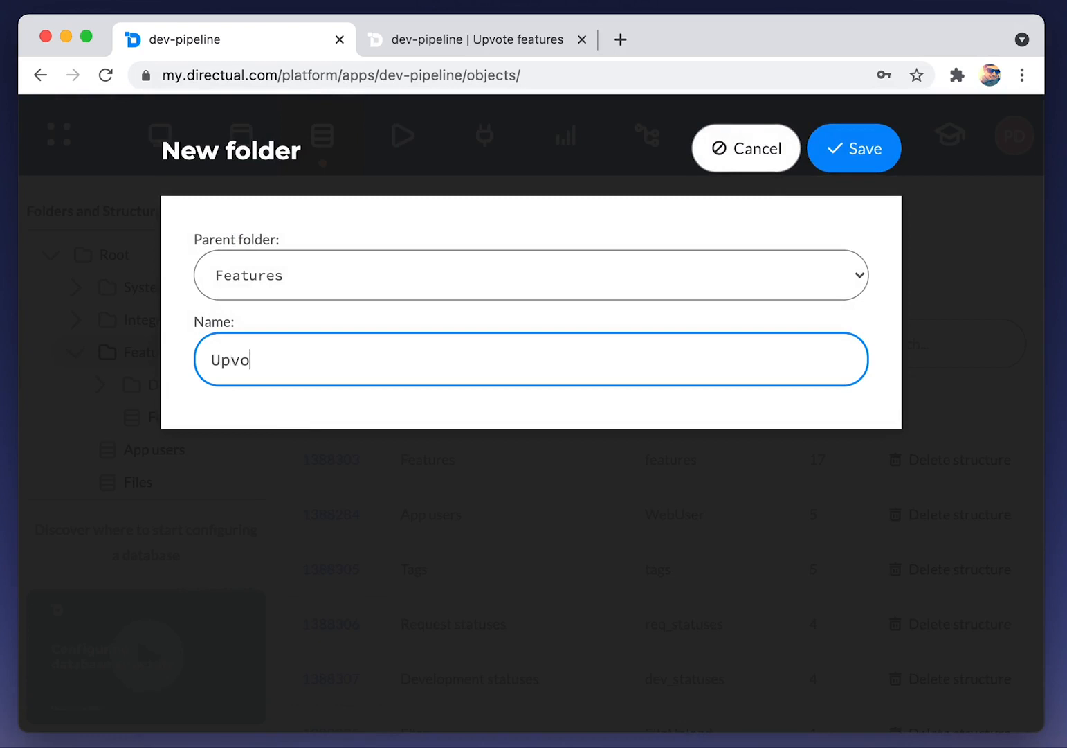
left_click(848, 149)
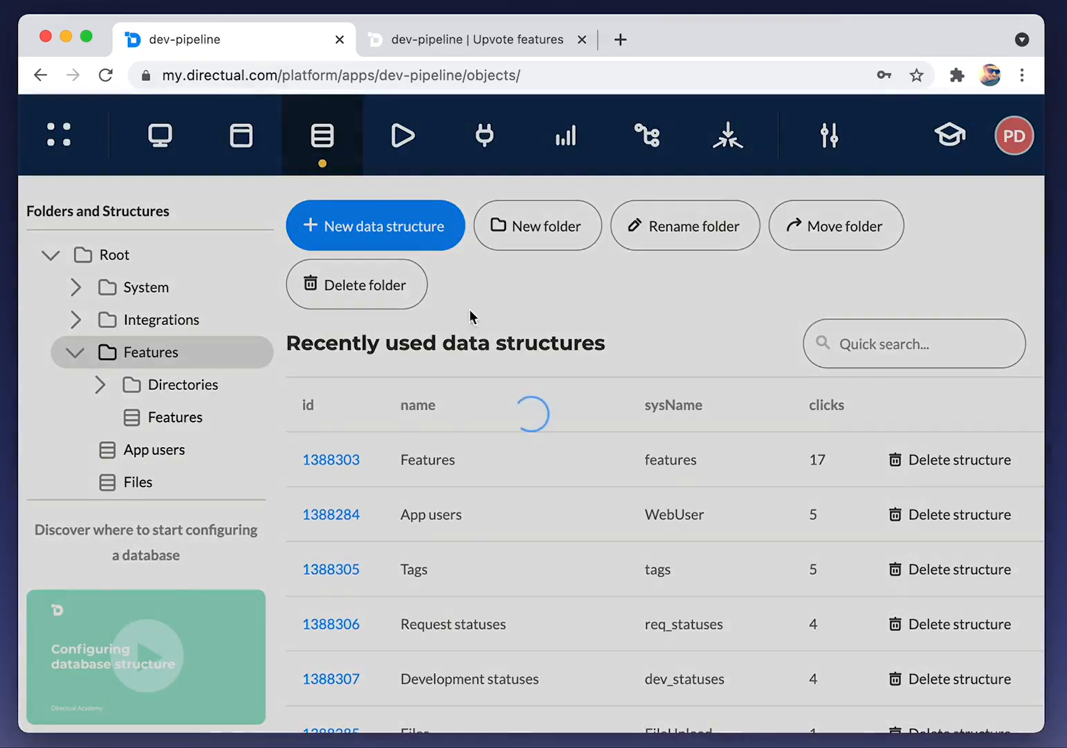
Create an 'upvotes' data structure in the Upvoting folder and open it
left_click(199, 417)
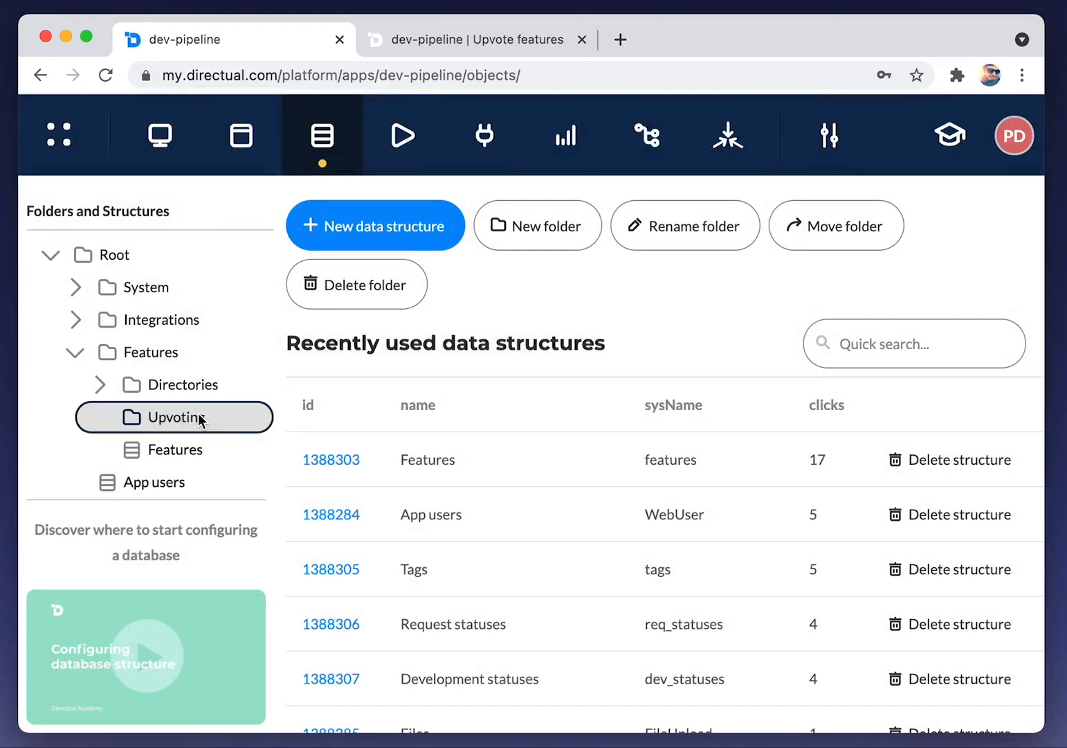
left_click(374, 242)
left_click(255, 346)
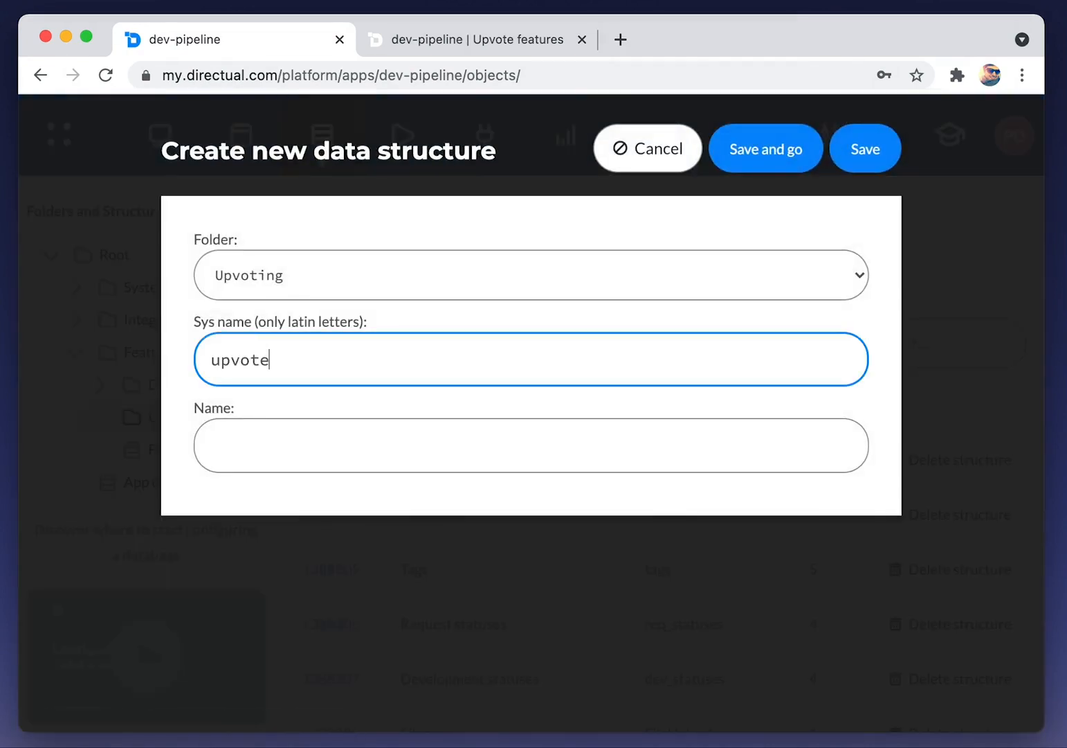
key("Tab")
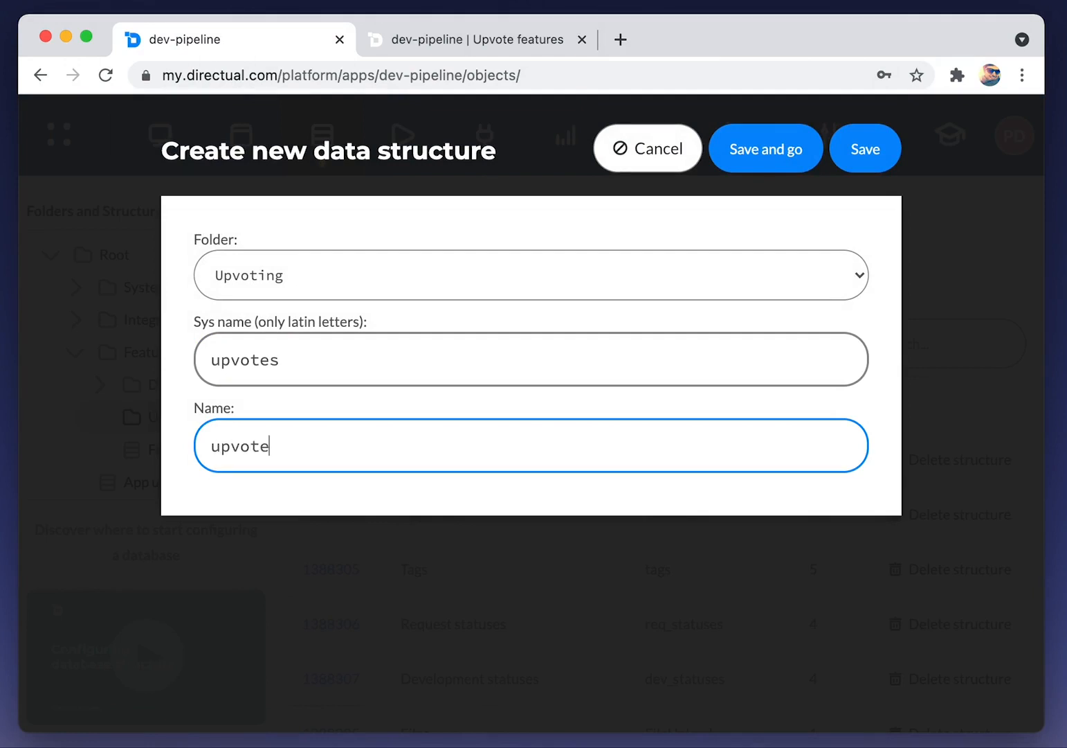
left_click(765, 158)
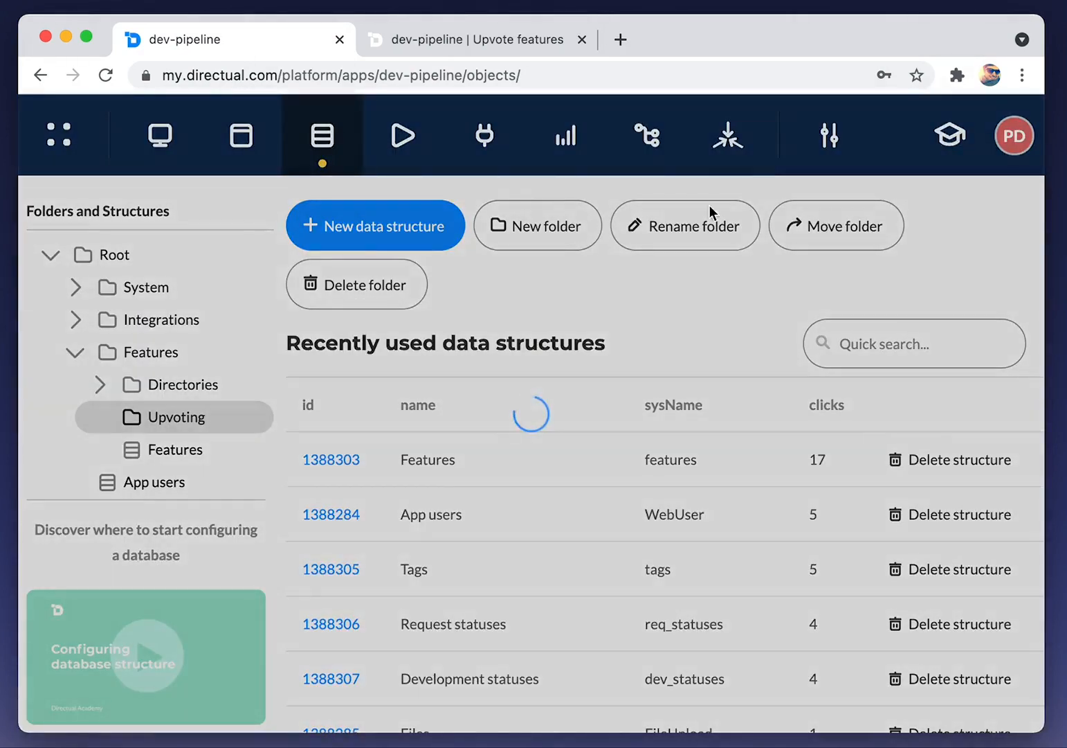
left_click(230, 448)
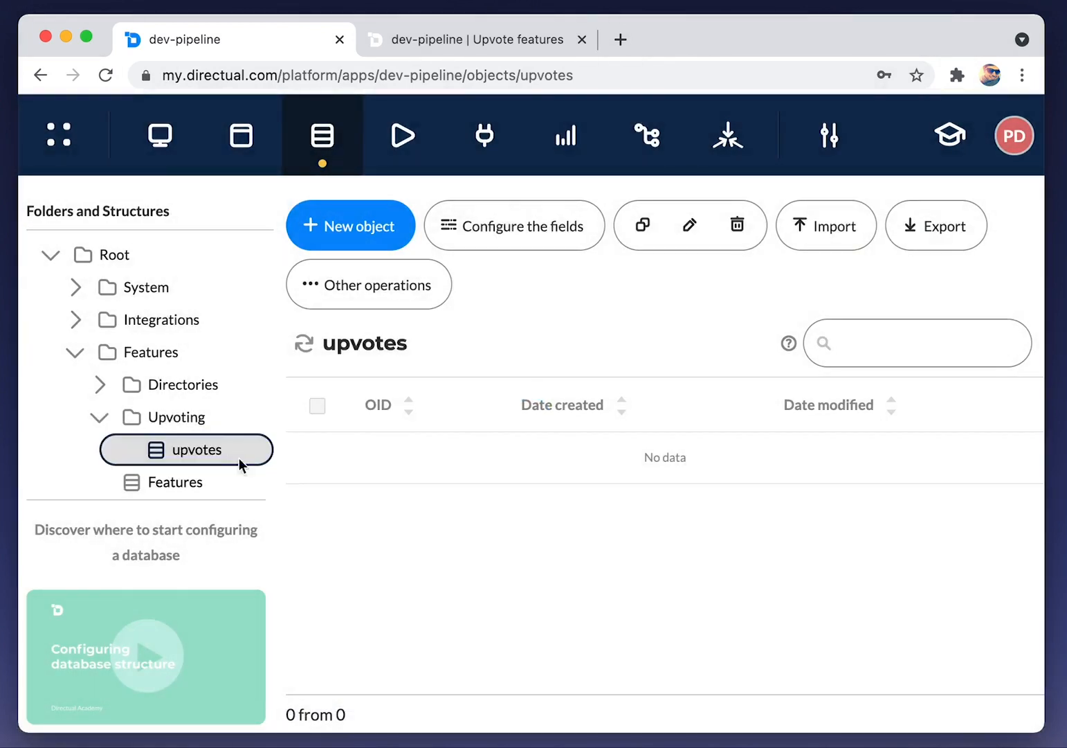
Add two fields to upvotes and make user_id a link to App users
left_click(536, 242)
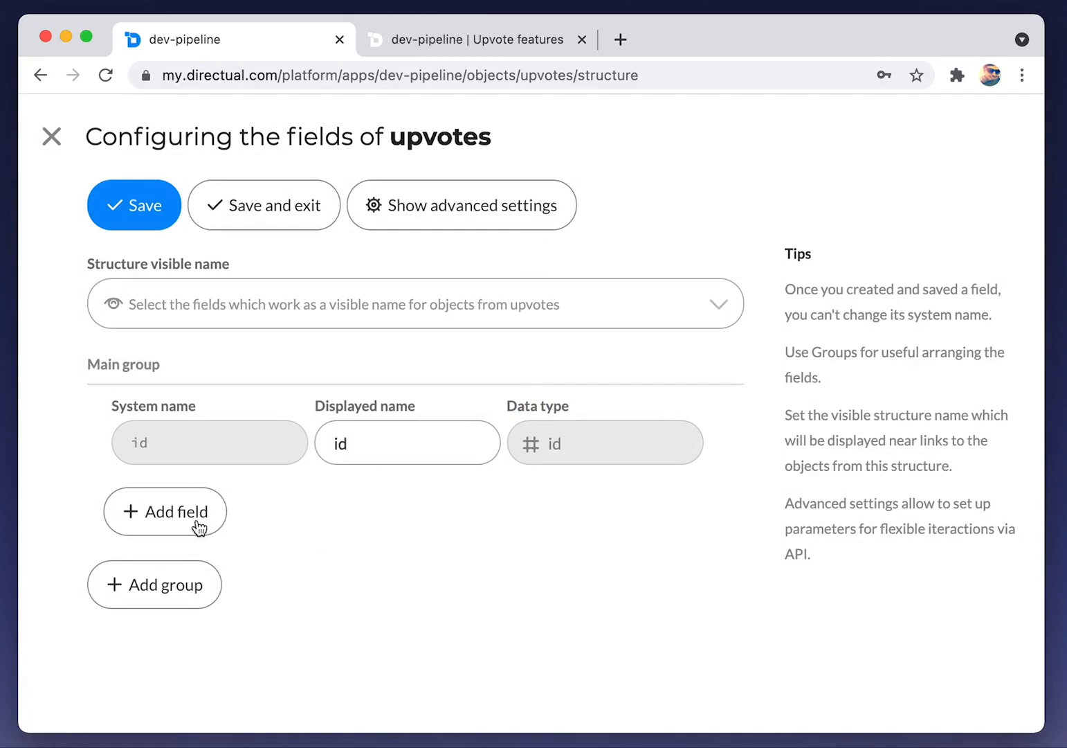
left_click(199, 528)
left_click(181, 562)
left_click(189, 507)
type("user_id")
left_click(555, 502)
type("lin")
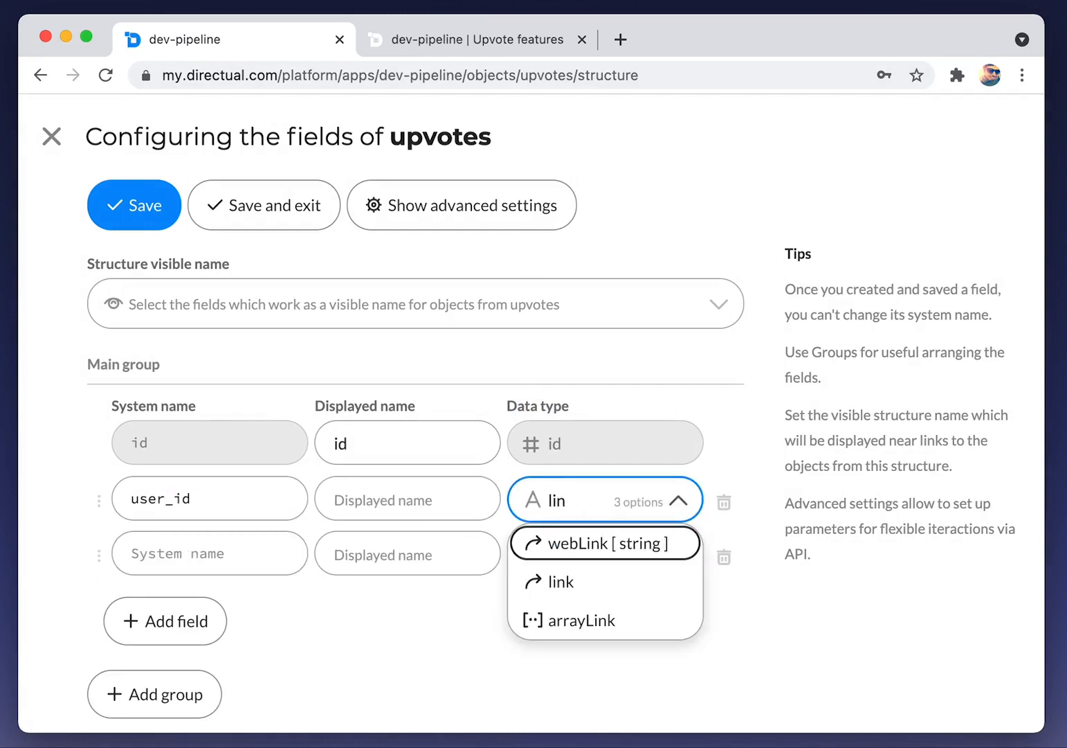
key("Down")
key("Return")
left_click(586, 550)
type("app u")
key("Return")
Make feature_id a link to Features and save the new fields
left_click(226, 618)
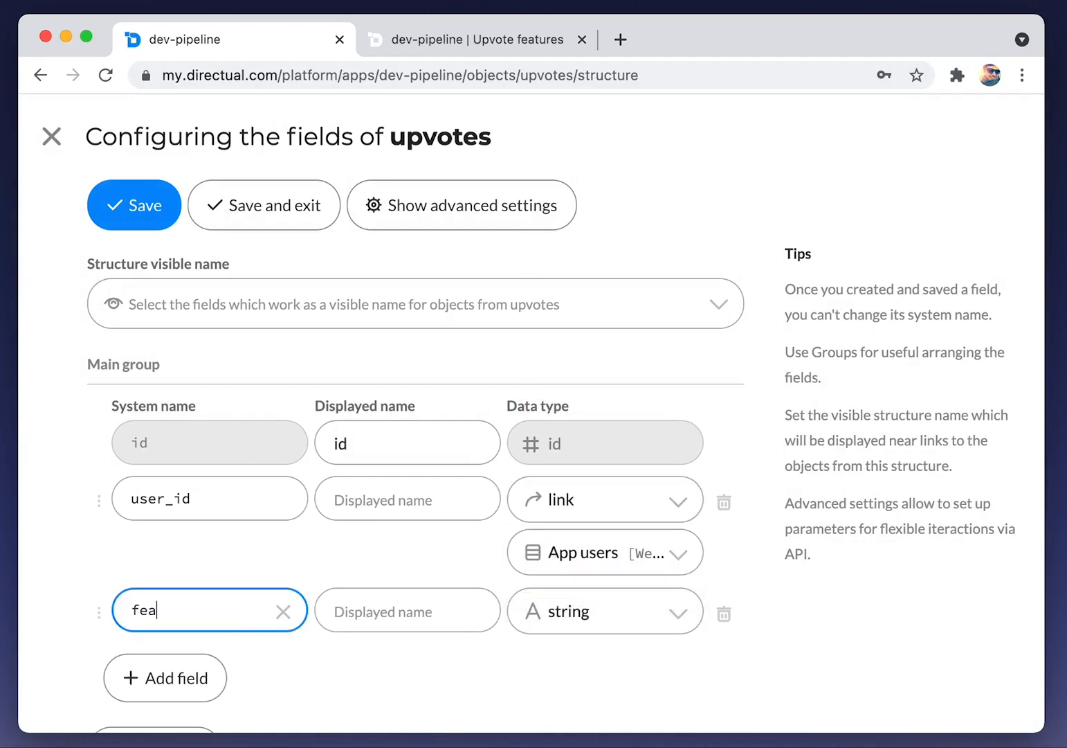
scroll(463, 687, "down", 2)
left_click(603, 562)
type("li")
key("Down")
key("Return")
left_click(557, 610)
type("feat")
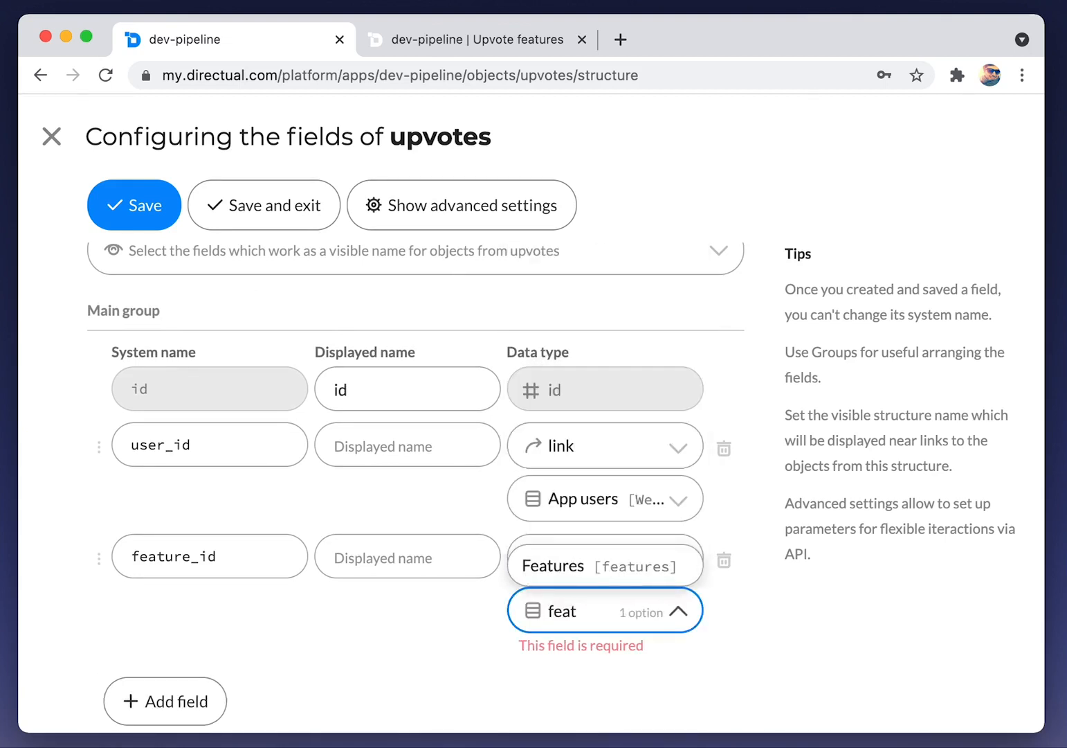
key("Return")
left_click(276, 208)
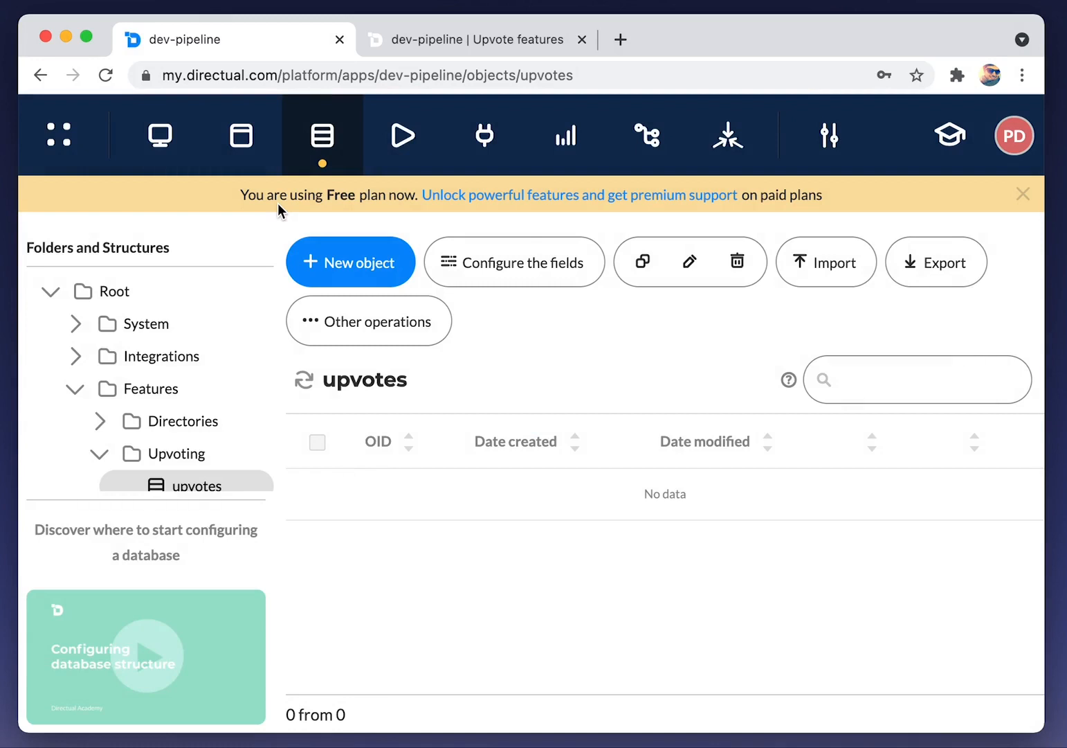
scroll(156, 331, "down", 4)
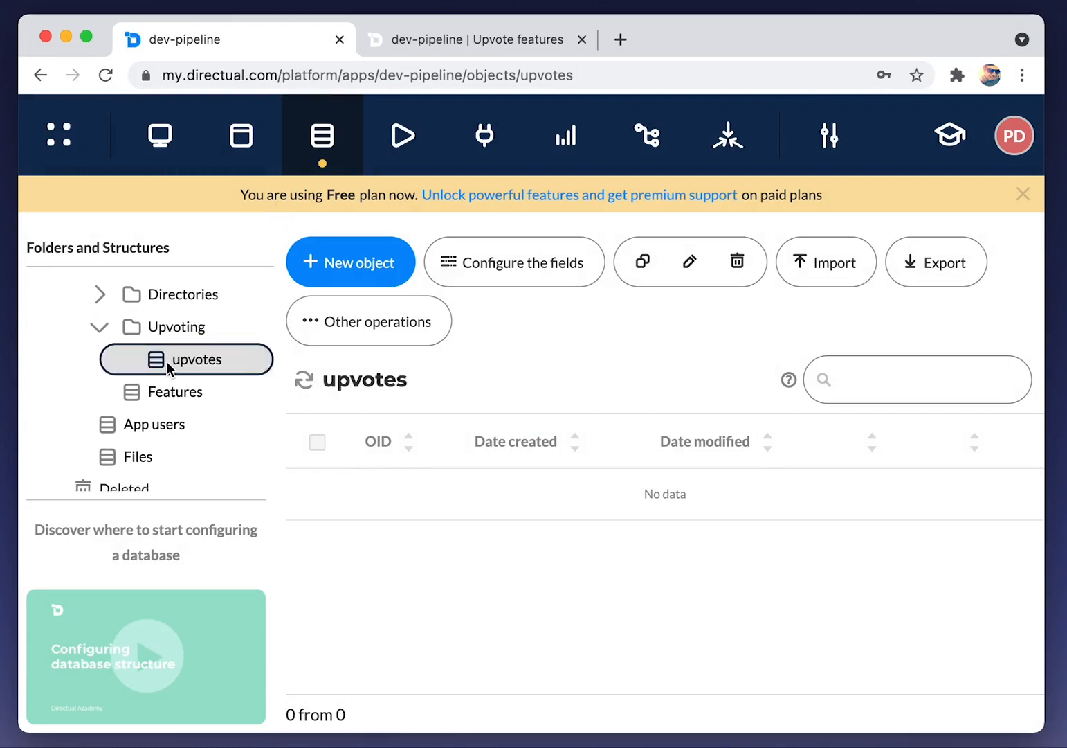
left_click(485, 140)
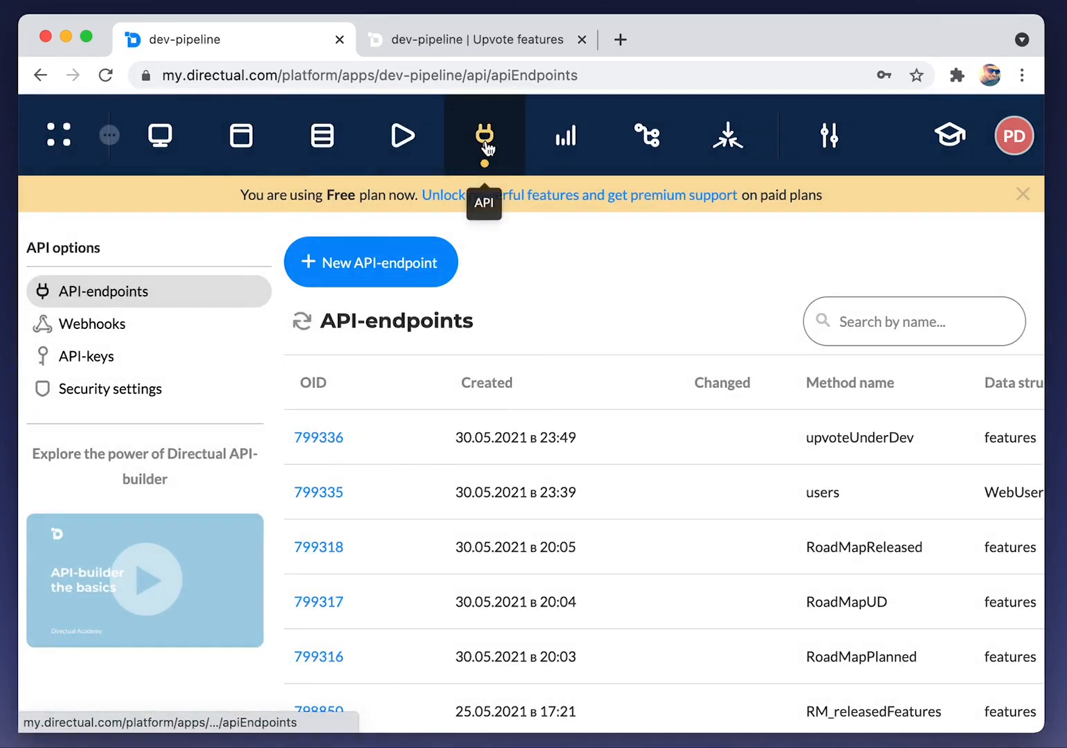
Create an API endpoint on upvotes described 'Upvotes | upvote feature'
left_click(398, 284)
left_click(280, 375)
type("upvo")
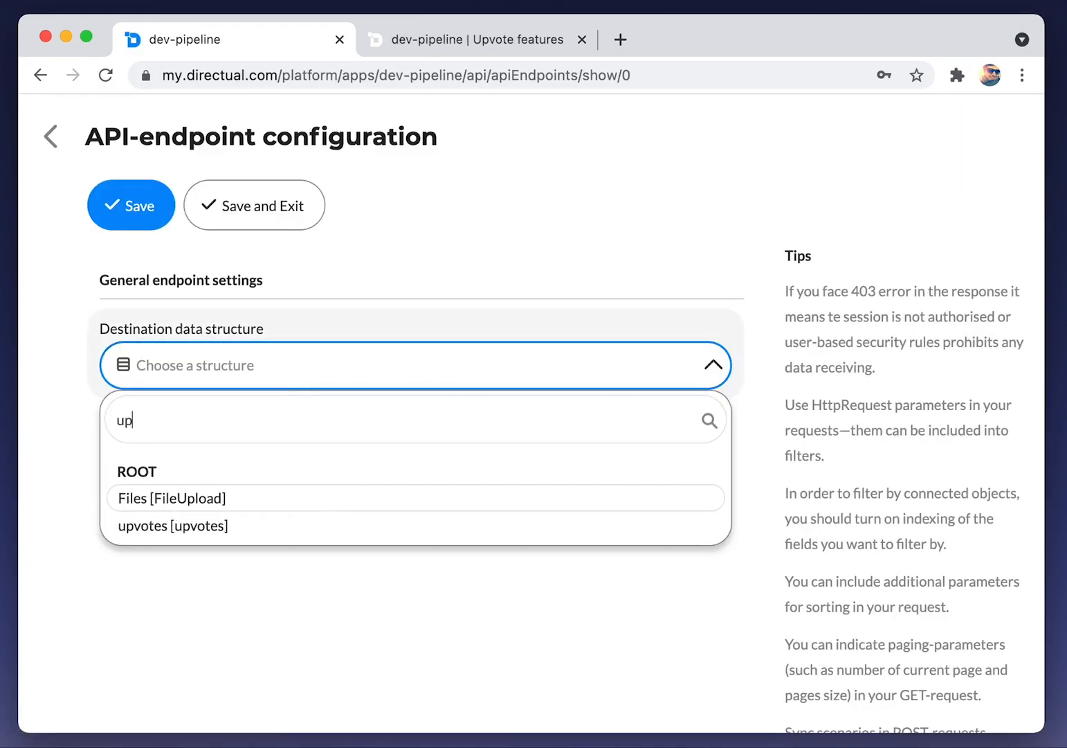
key("Return")
left_click(518, 453)
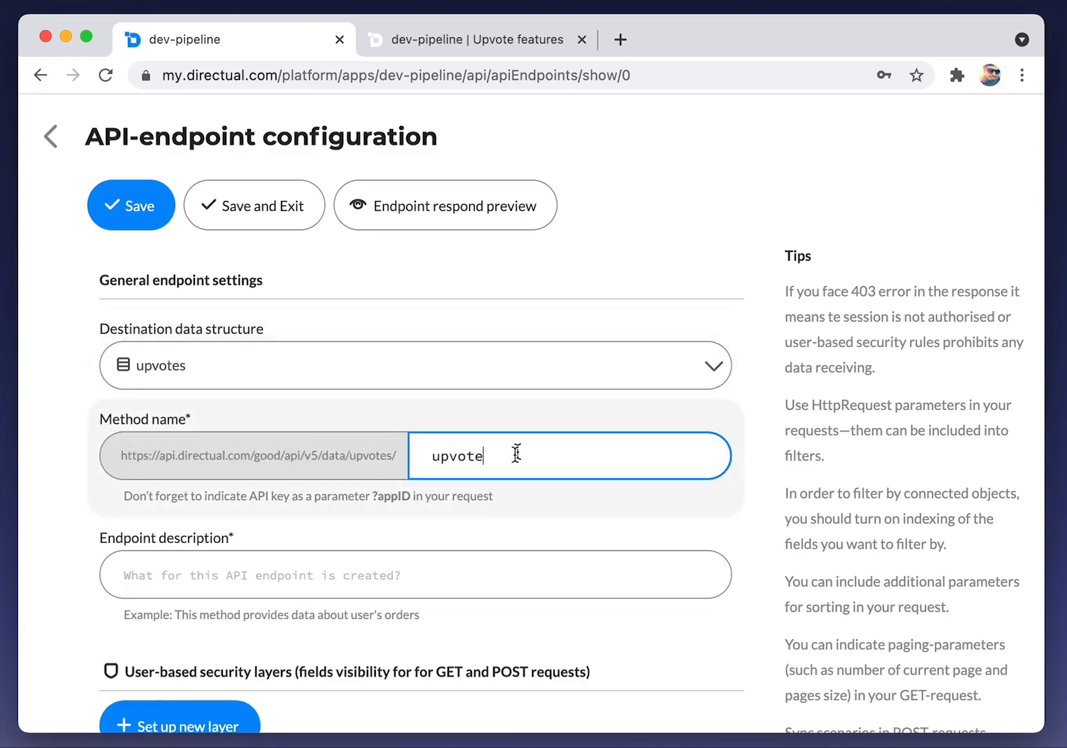
left_click(193, 503)
type("Upvote")
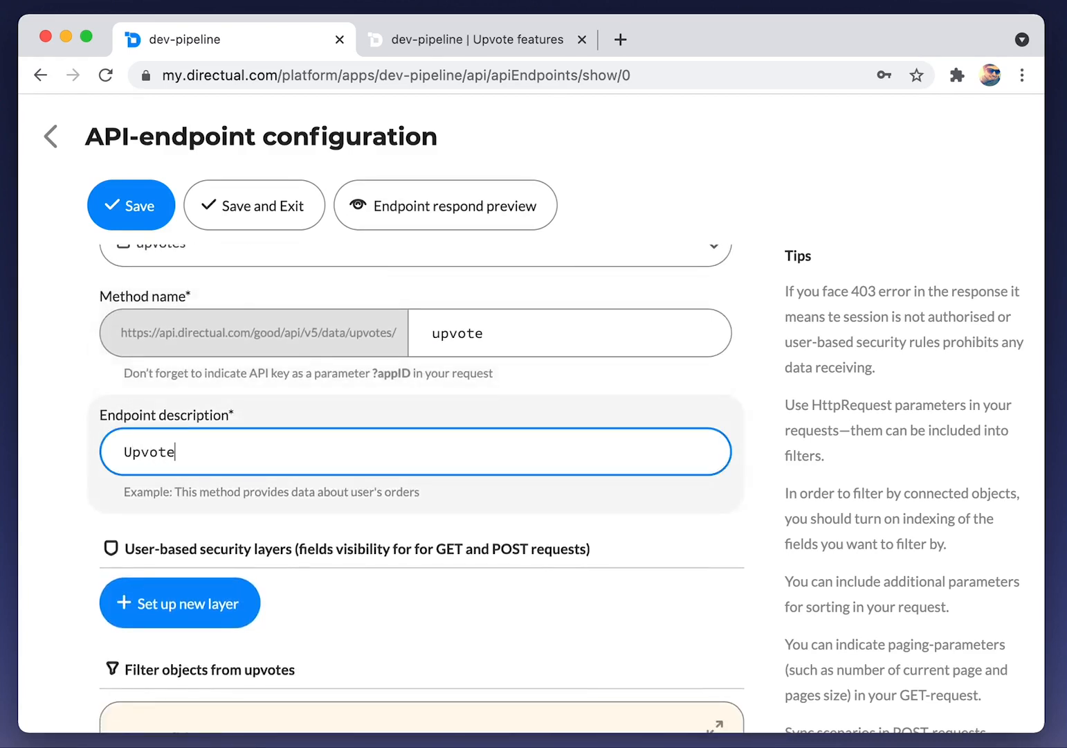
type("s | upvote feature")
Add a user-based security layer making feature_id and user_id writable
scroll(194, 481, "down", 4)
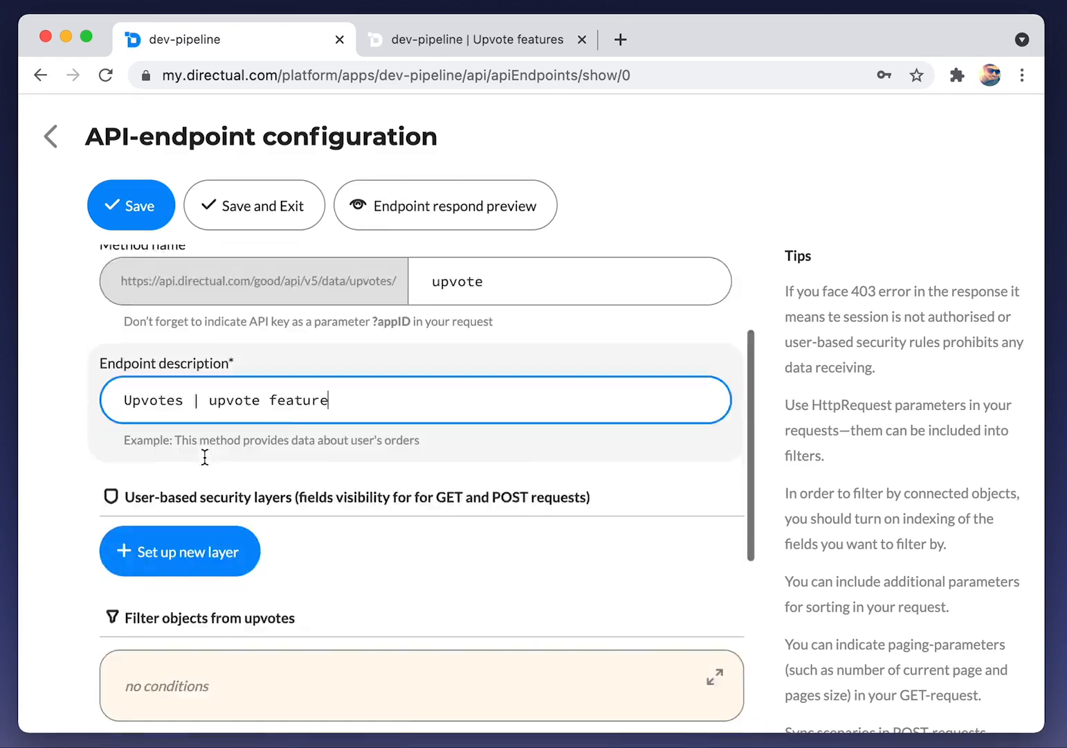
left_click(194, 481)
scroll(215, 443, "down", 1)
scroll(143, 434, "down", 4)
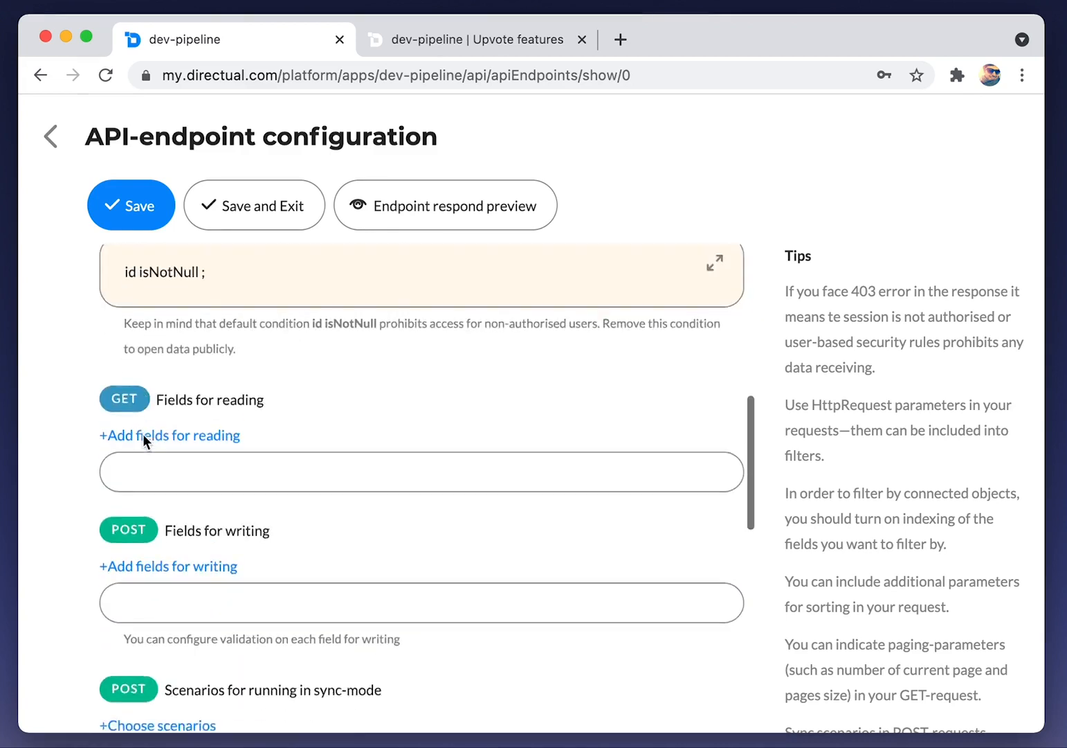
scroll(337, 477, "down", 4)
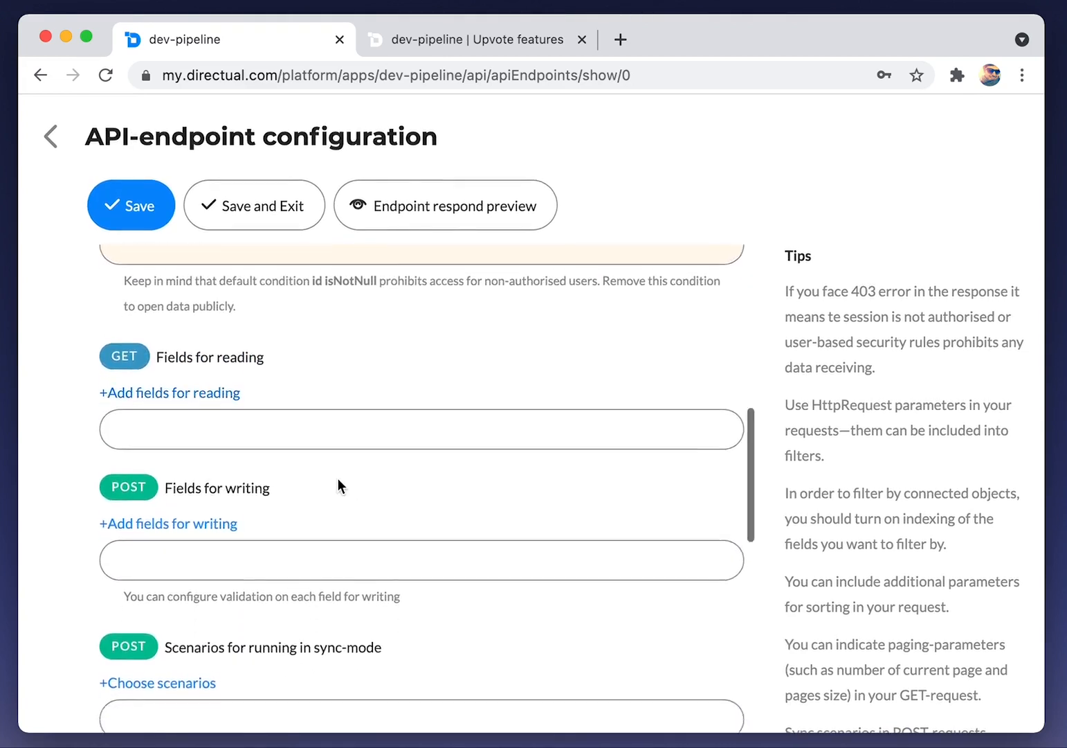
left_click(188, 411)
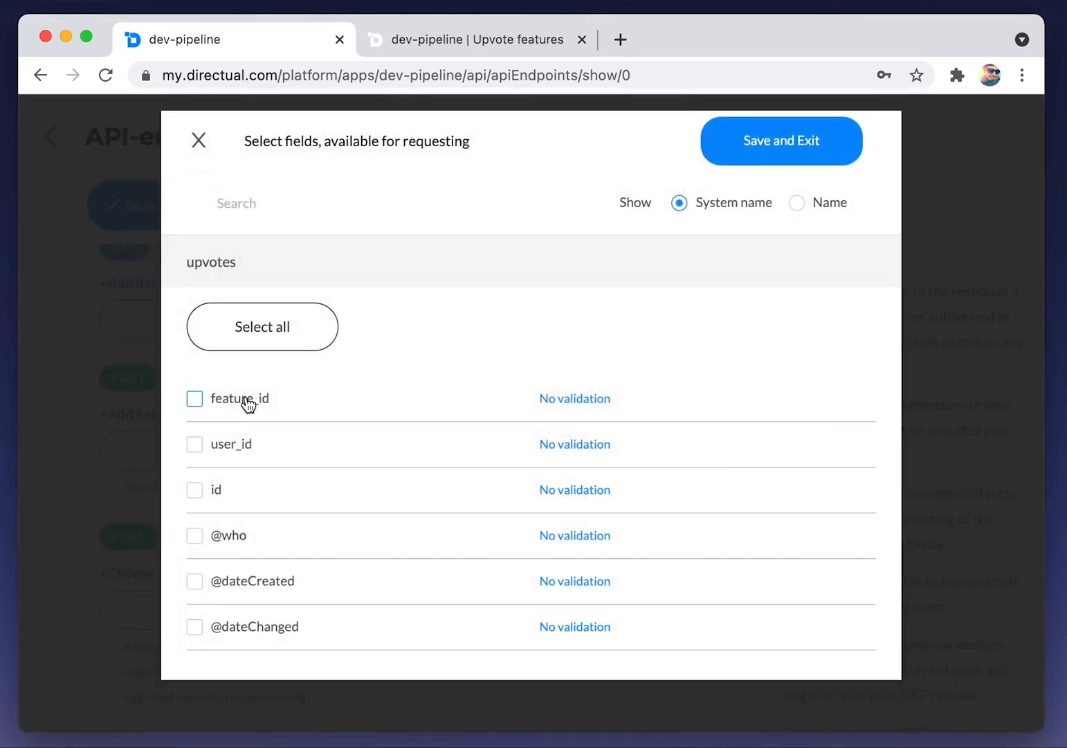
left_click(777, 142)
Set id as the readable field and save the endpoint
left_click(168, 289)
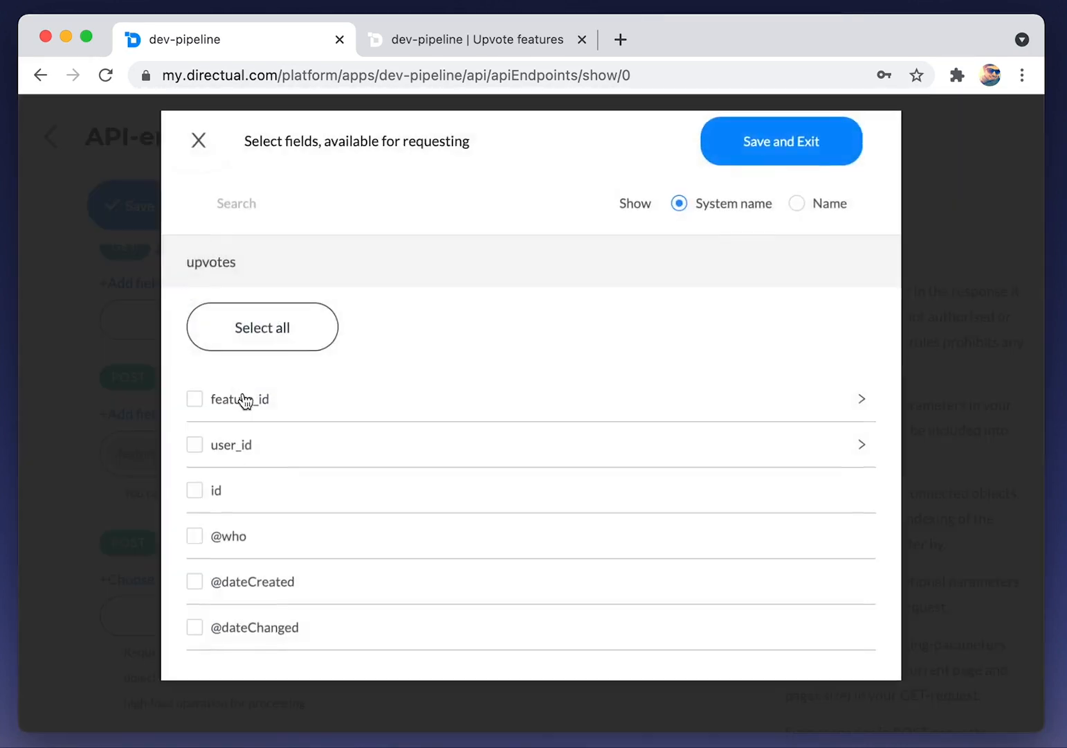
left_click(765, 147)
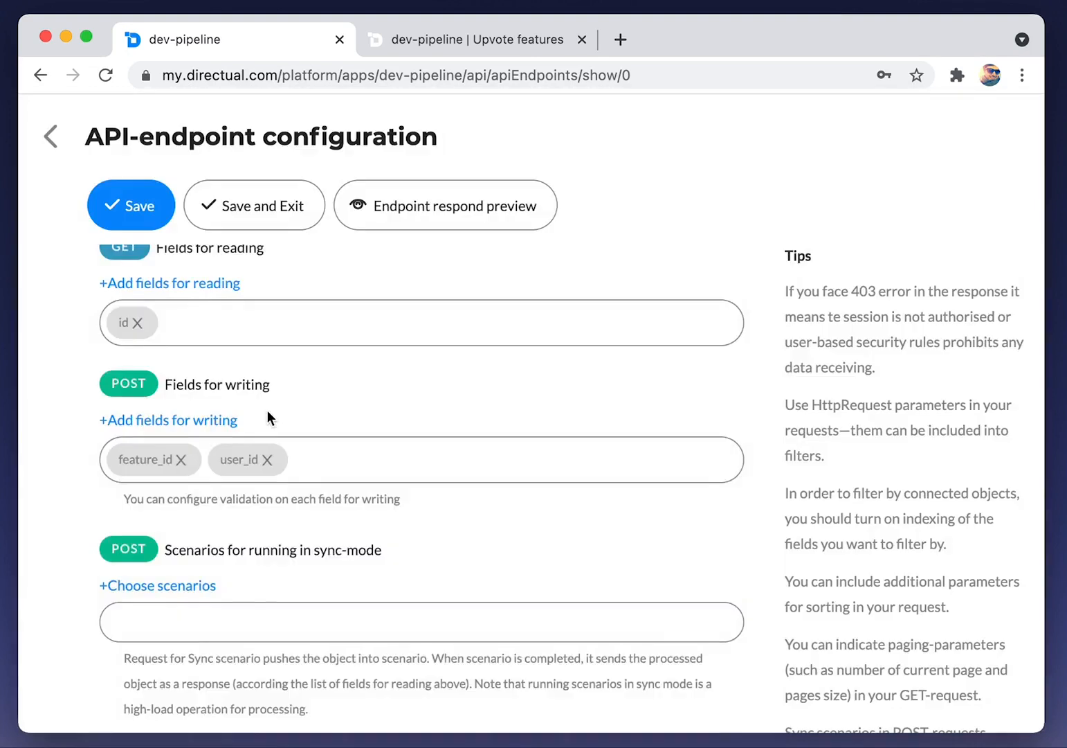
scroll(267, 409, "down", 5)
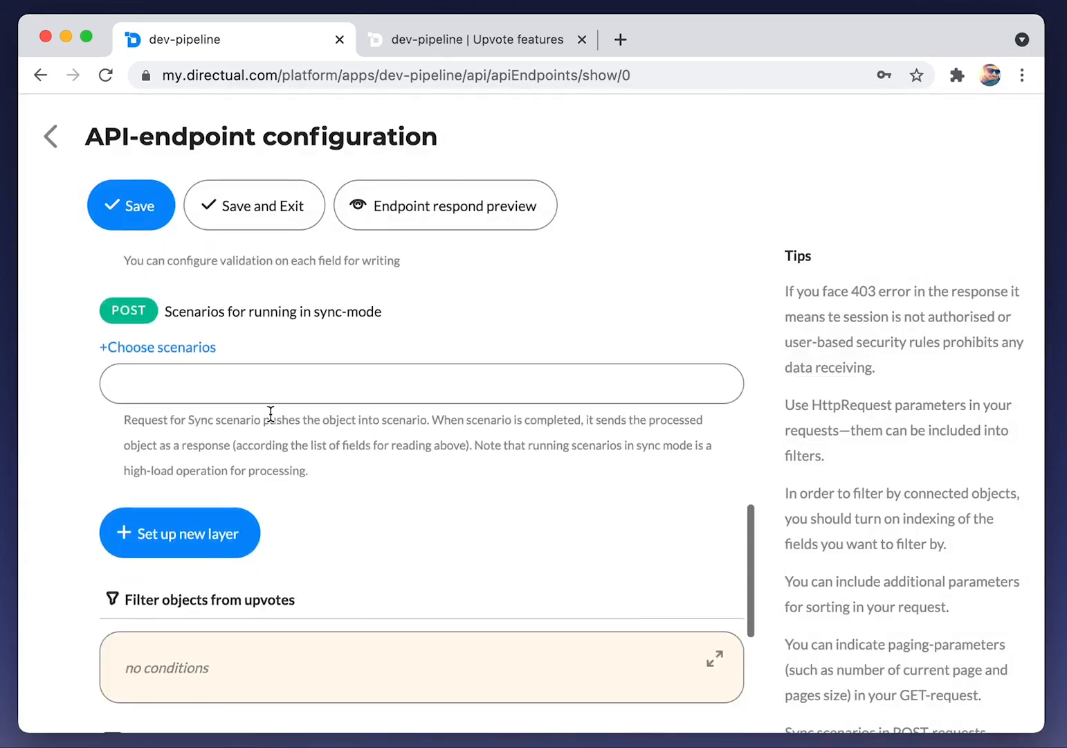
scroll(271, 414, "down", 3)
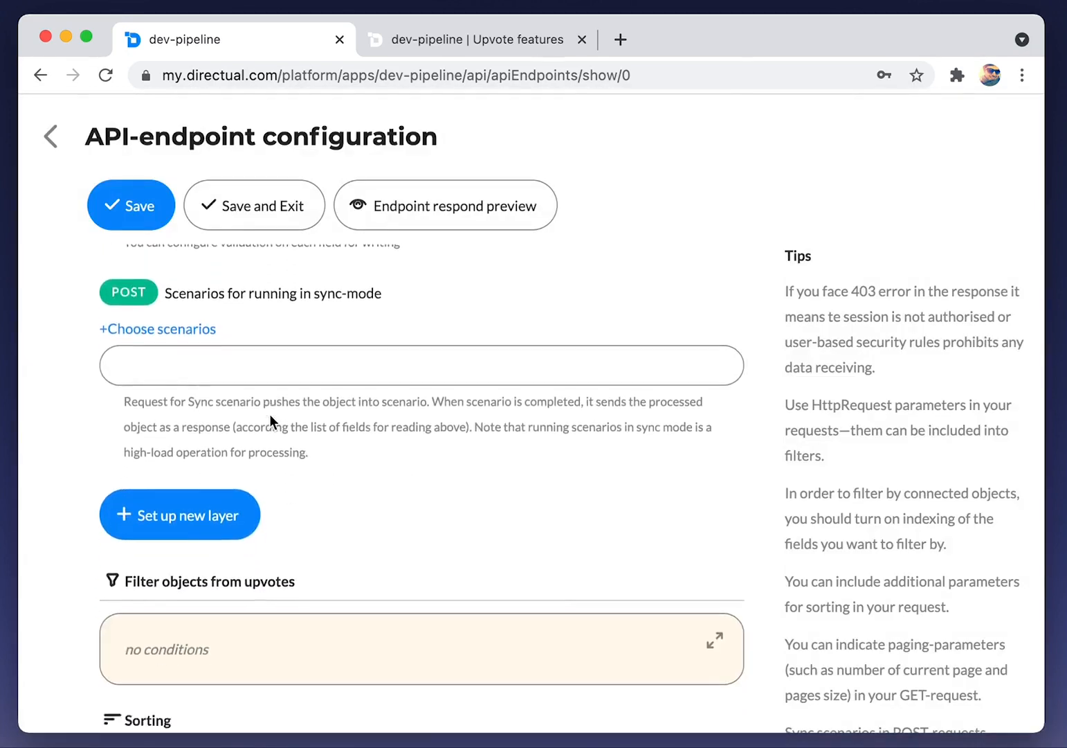
scroll(269, 413, "down", 2)
scroll(269, 414, "up", 6)
scroll(286, 321, "up", 1)
left_click(263, 207)
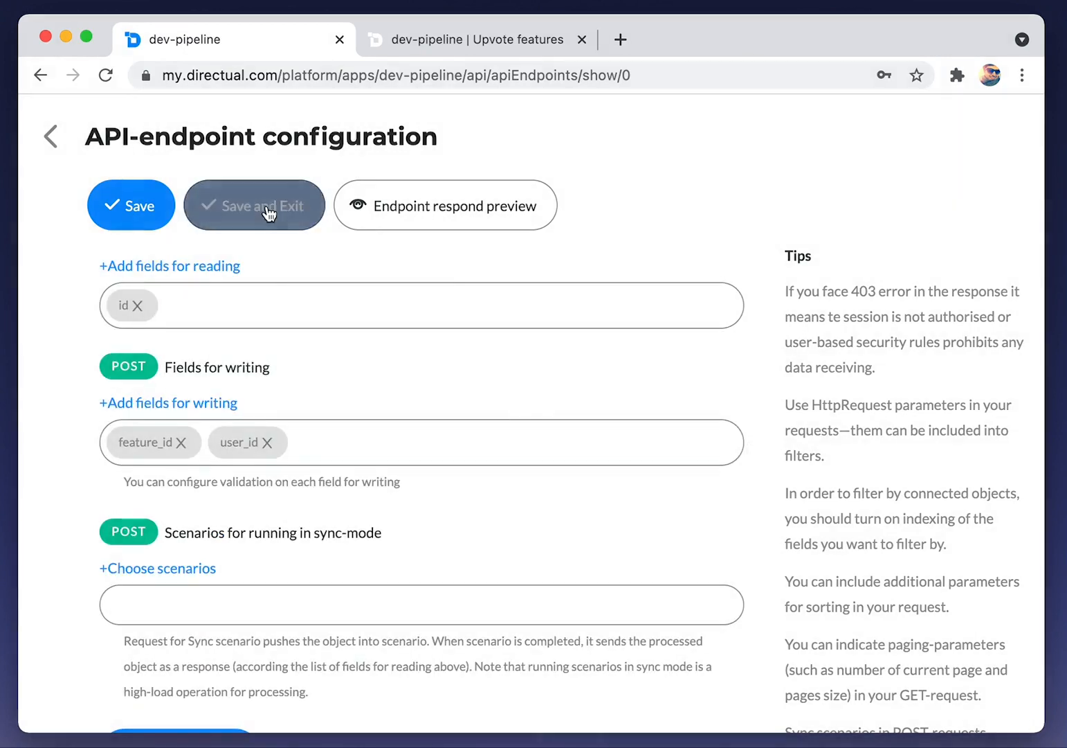
In the Upvote features Cards view, send the Upvote! action to the upvote endpoint
left_click(240, 139)
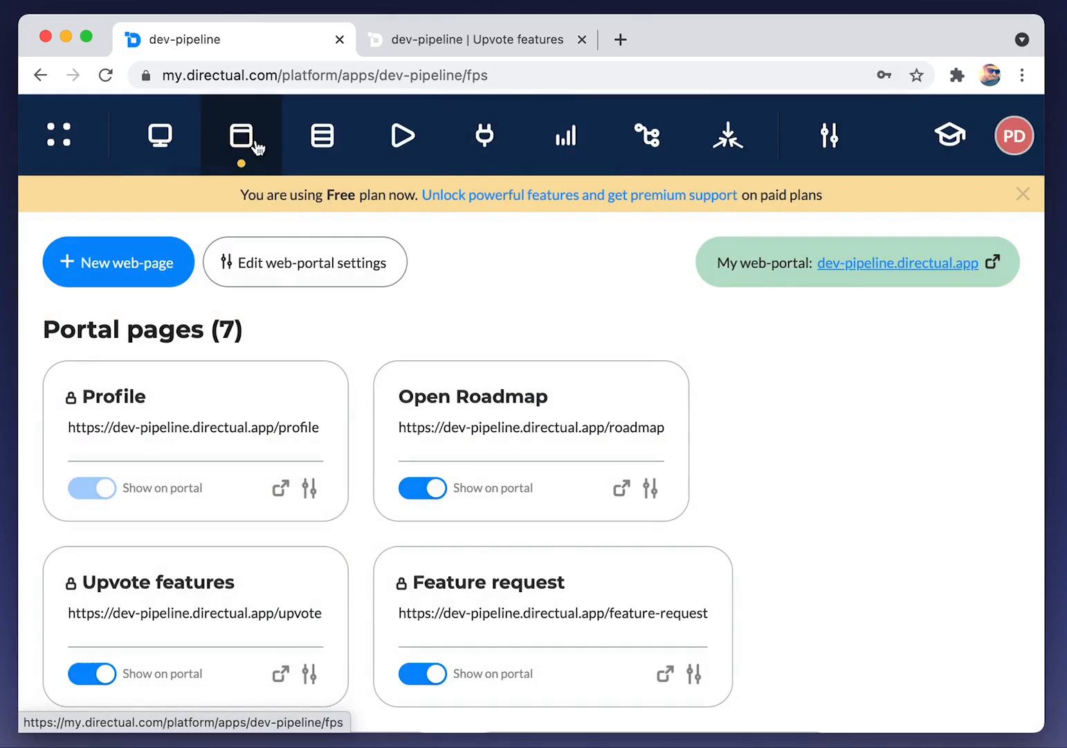
scroll(310, 346, "down", 1)
scroll(311, 347, "down", 1)
left_click(242, 474)
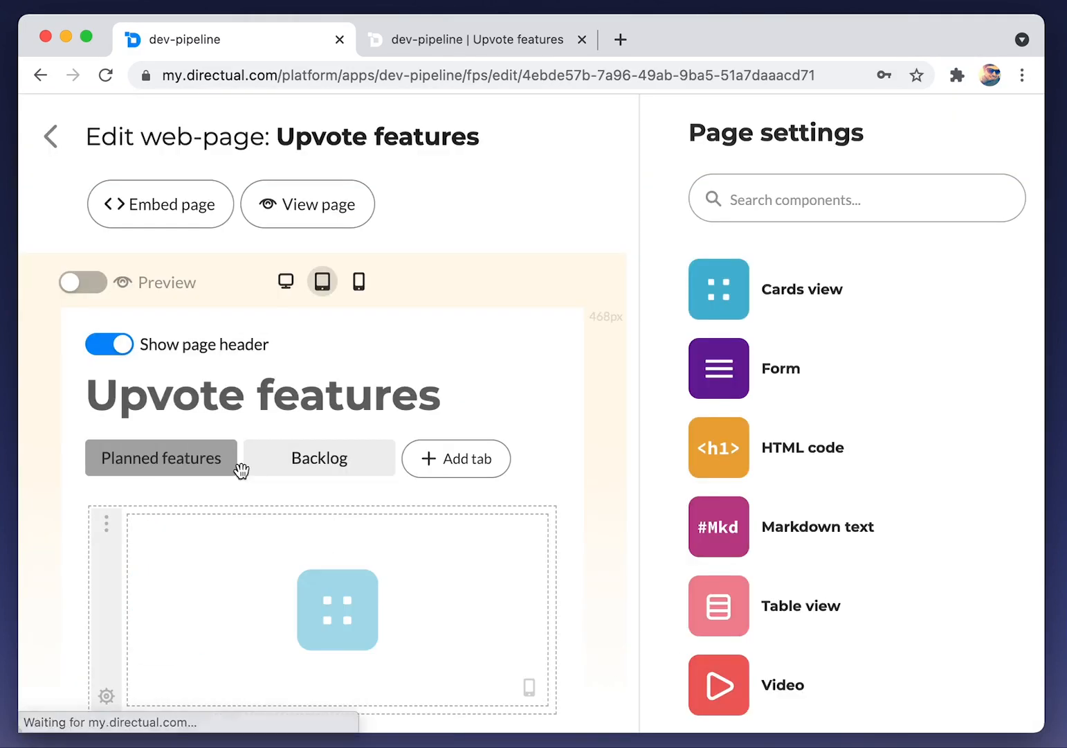
left_click(418, 593)
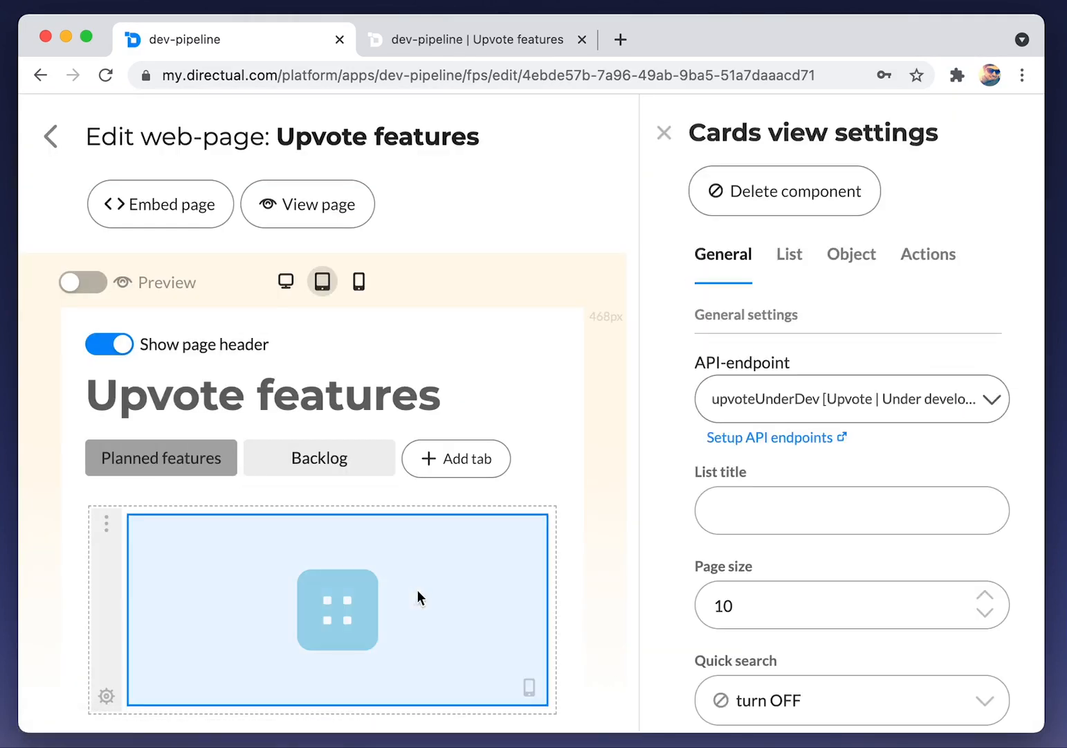
left_click(939, 252)
left_click(710, 374)
scroll(714, 485, "down", 10)
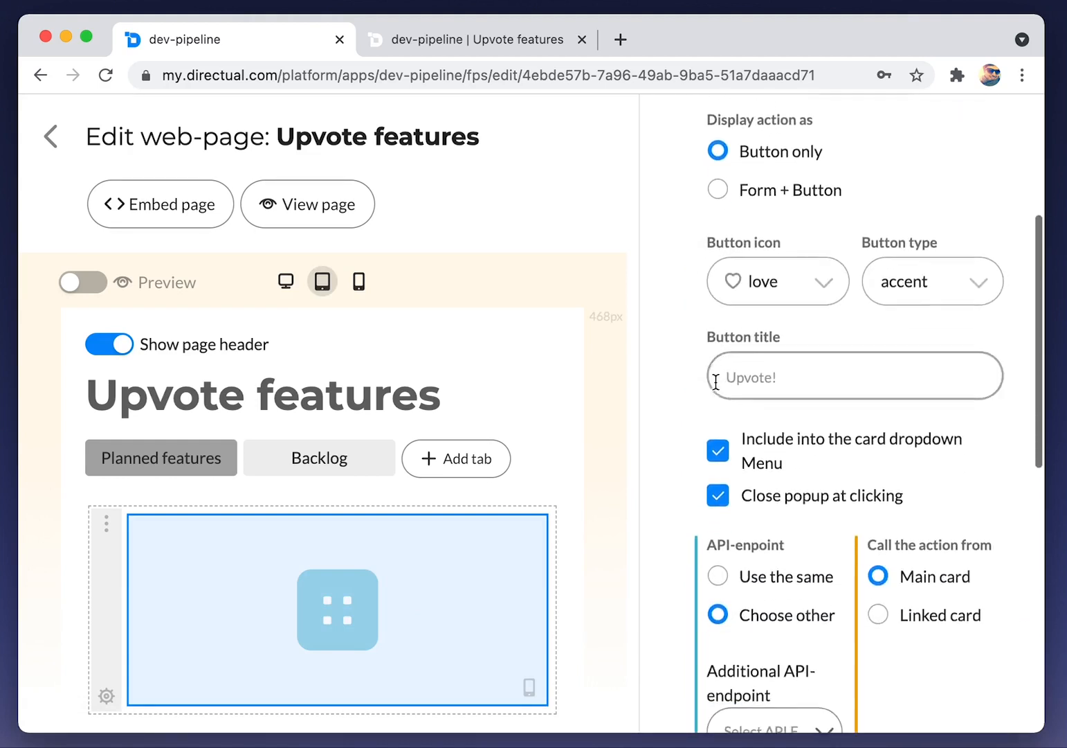
left_click(784, 280)
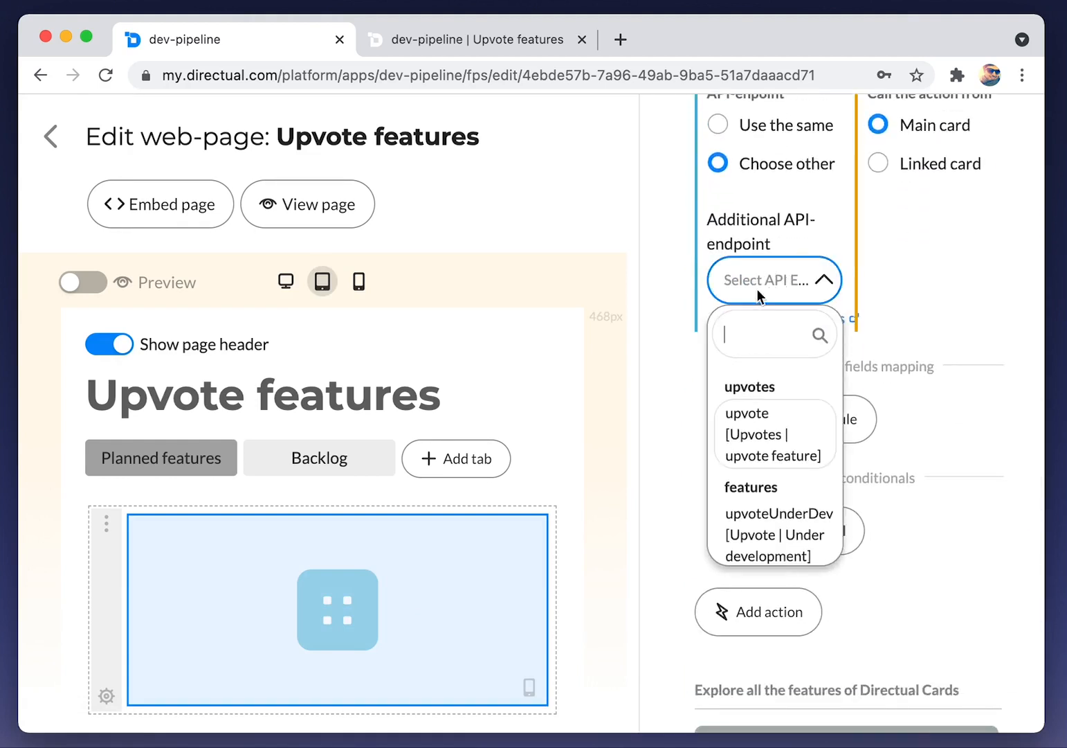
left_click(777, 431)
Add a mapping rule filling feature_id from the object card
left_click_drag(634, 424, 513, 423)
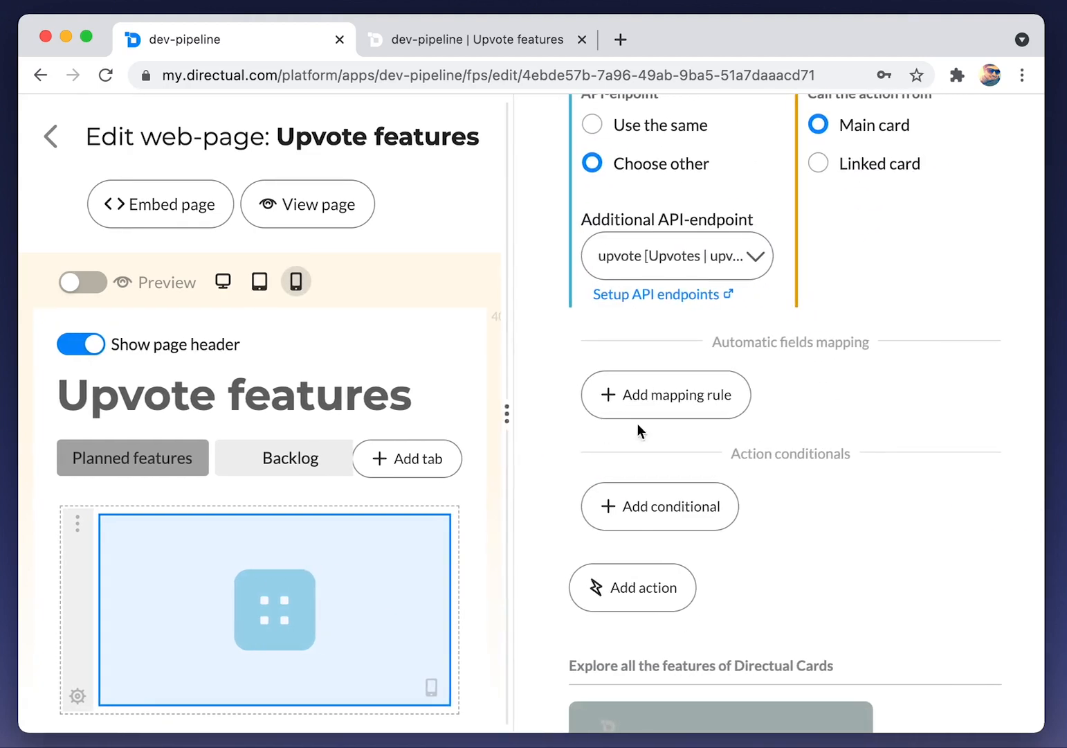
left_click(704, 394)
left_click(688, 424)
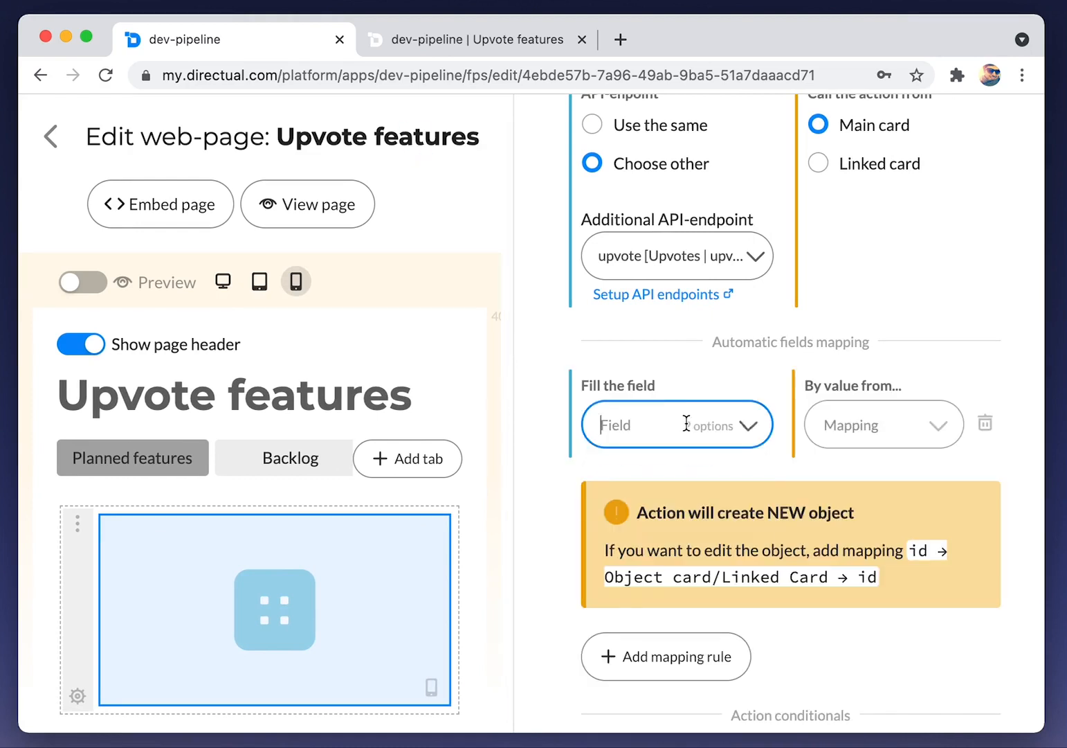
left_click(686, 472)
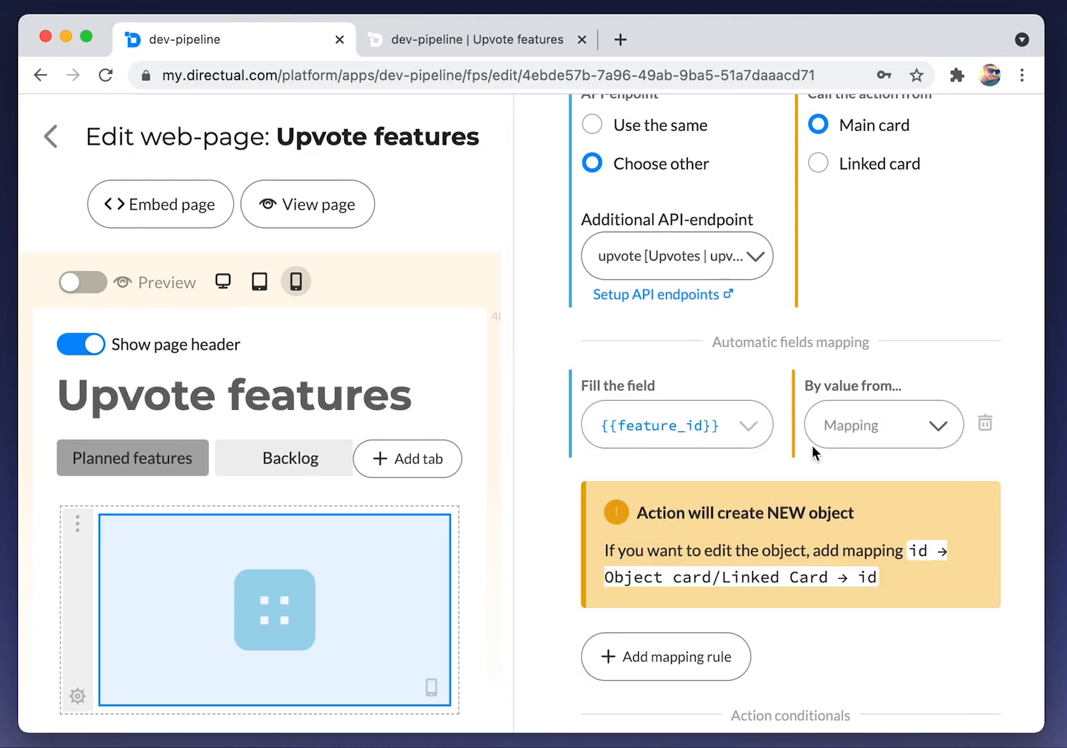
left_click(867, 433)
left_click(879, 513)
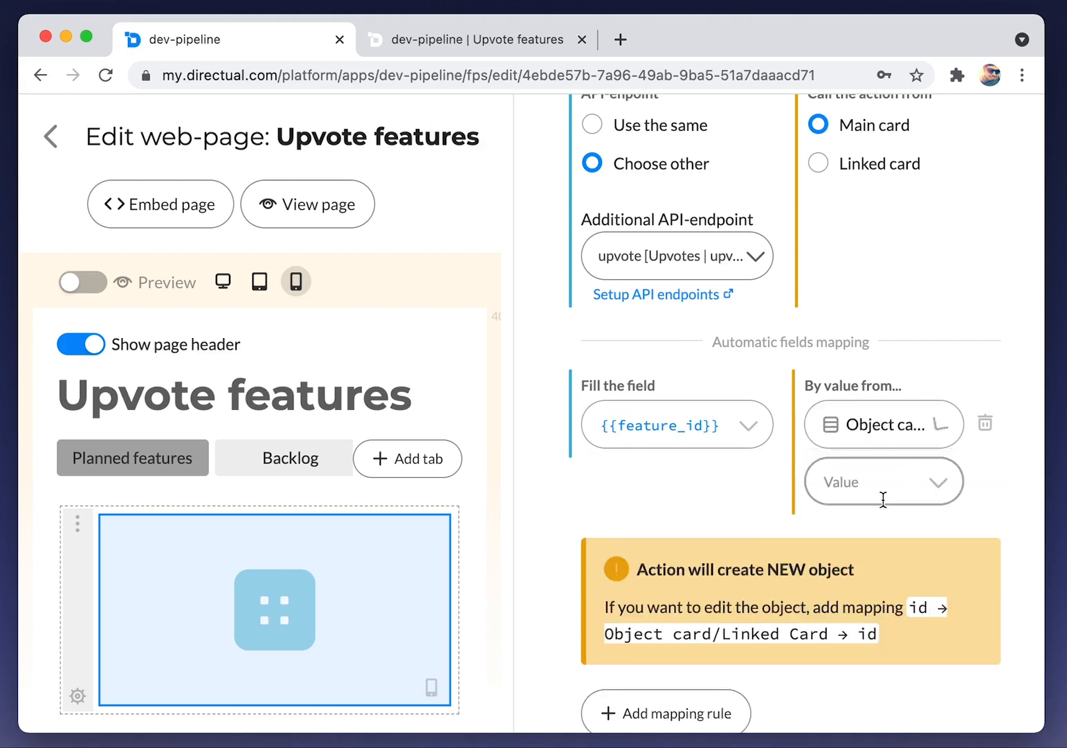
left_click(883, 497)
type("id")
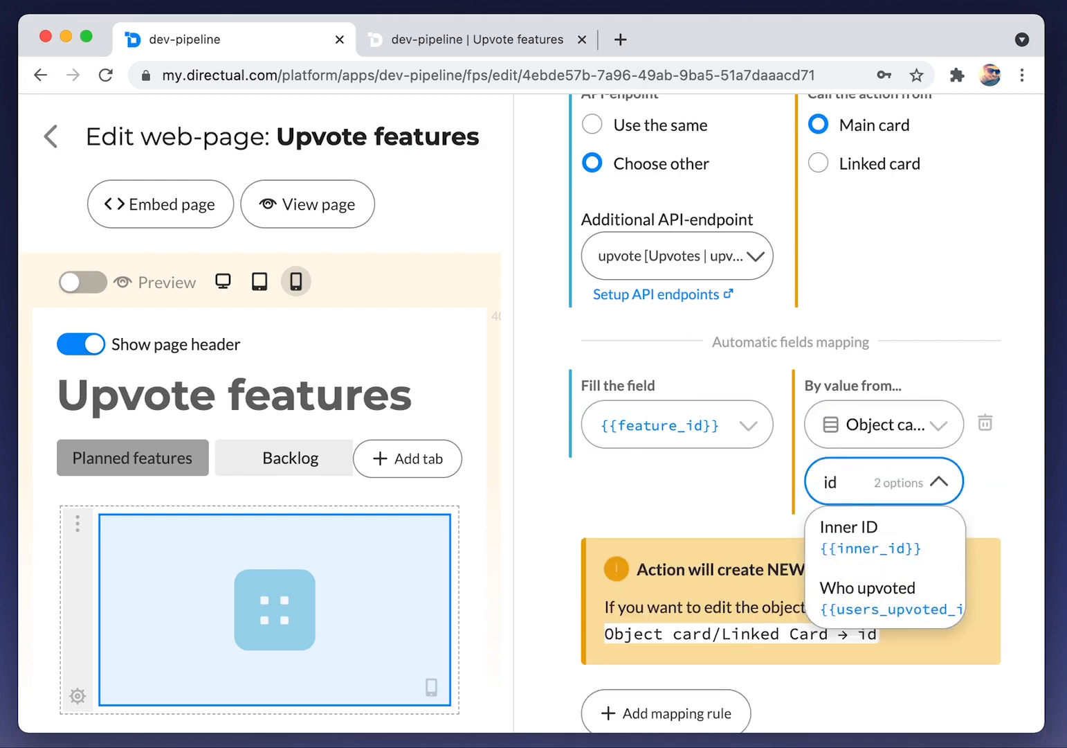
key("Down")
key("Down")
scroll(900, 549, "down", 2)
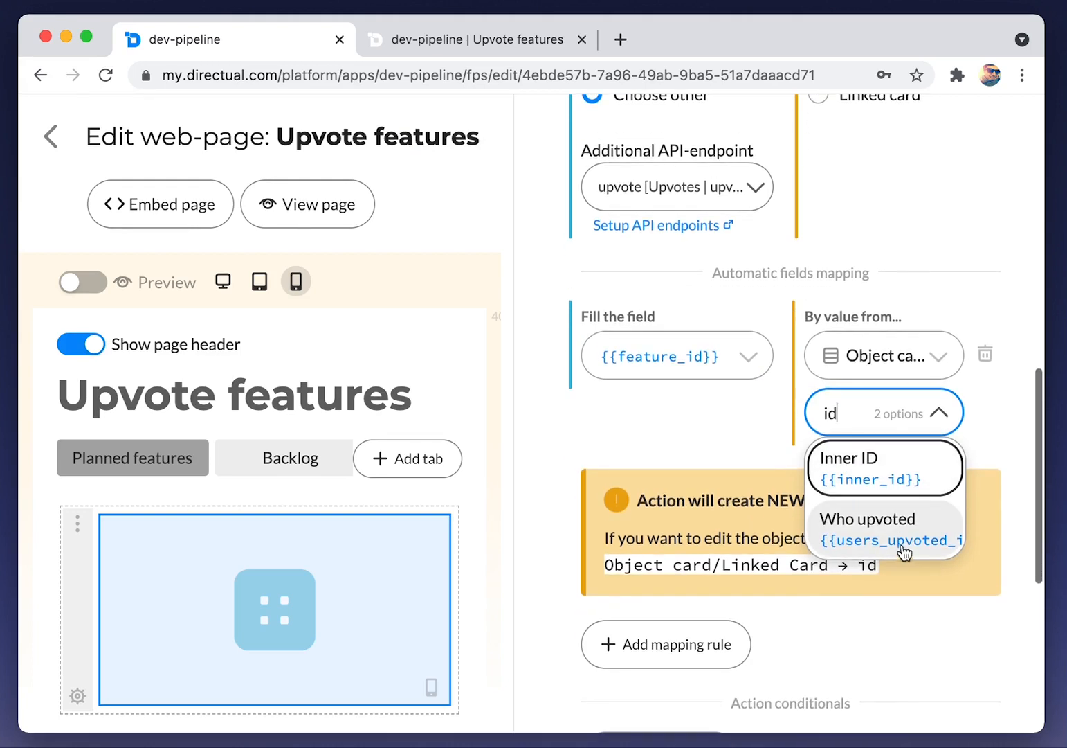
left_click(758, 435)
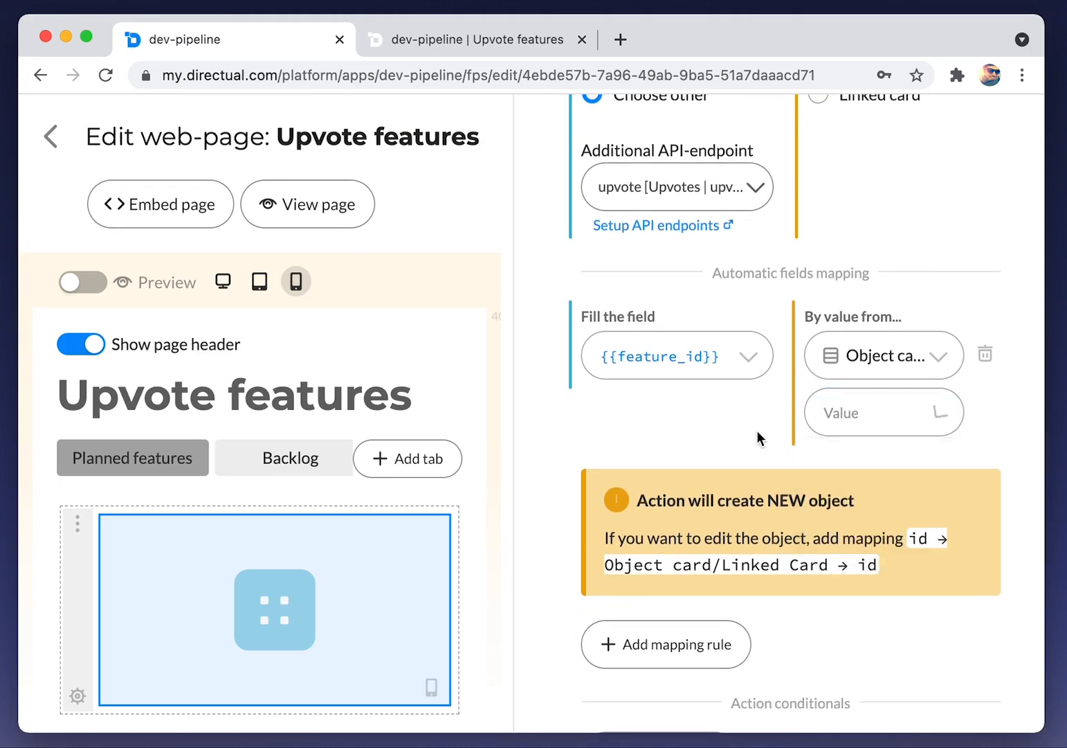
scroll(747, 408, "up", 10)
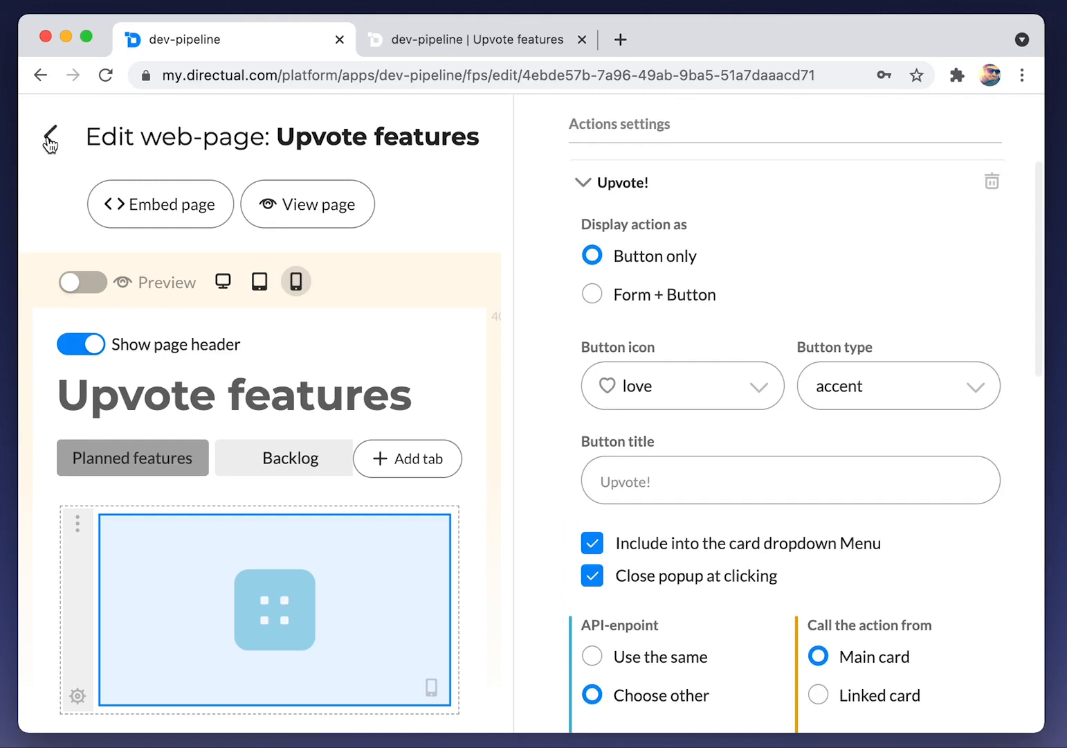
left_click(49, 136)
Add id to the upvoteUnderDev endpoint's readable fields, save it, and go back to the portal pages
left_click(488, 136)
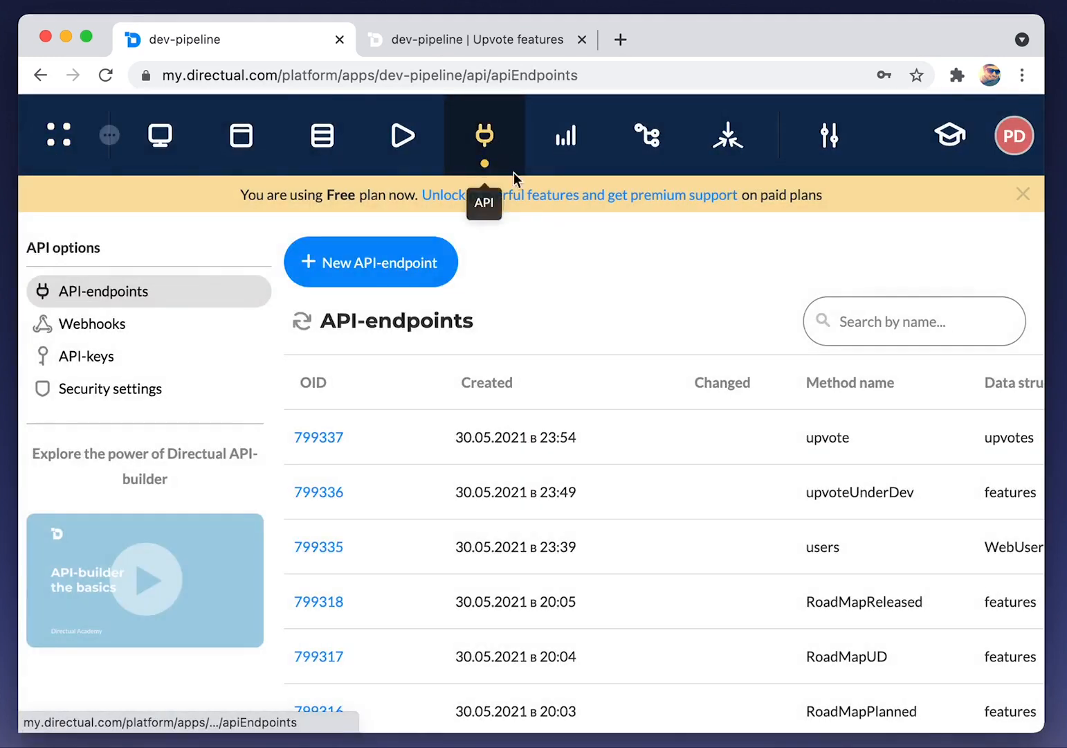
left_click(307, 490)
scroll(288, 457, "down", 5)
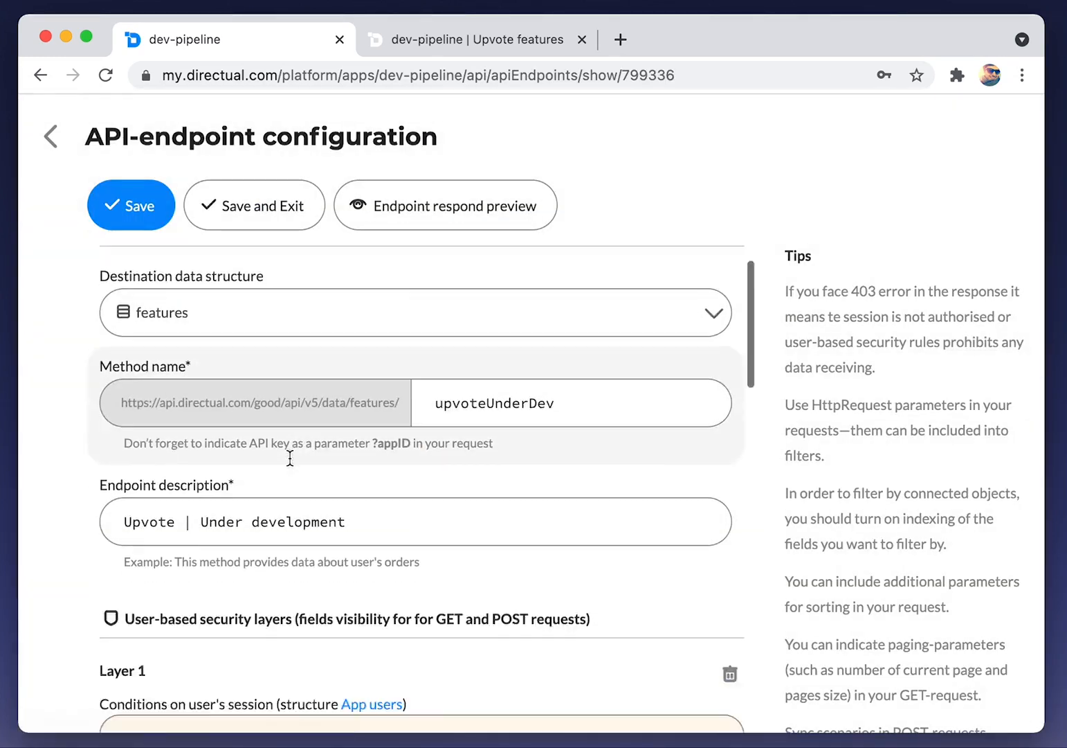
left_click(195, 451)
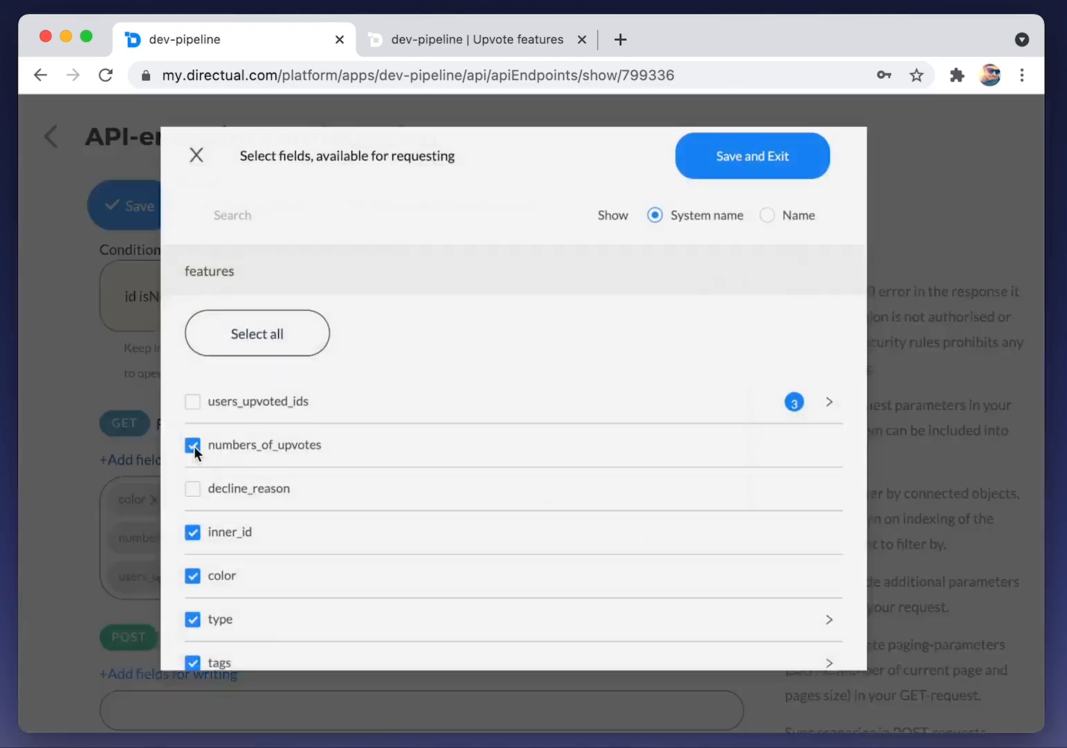
scroll(270, 411, "down", 5)
scroll(270, 411, "down", 3)
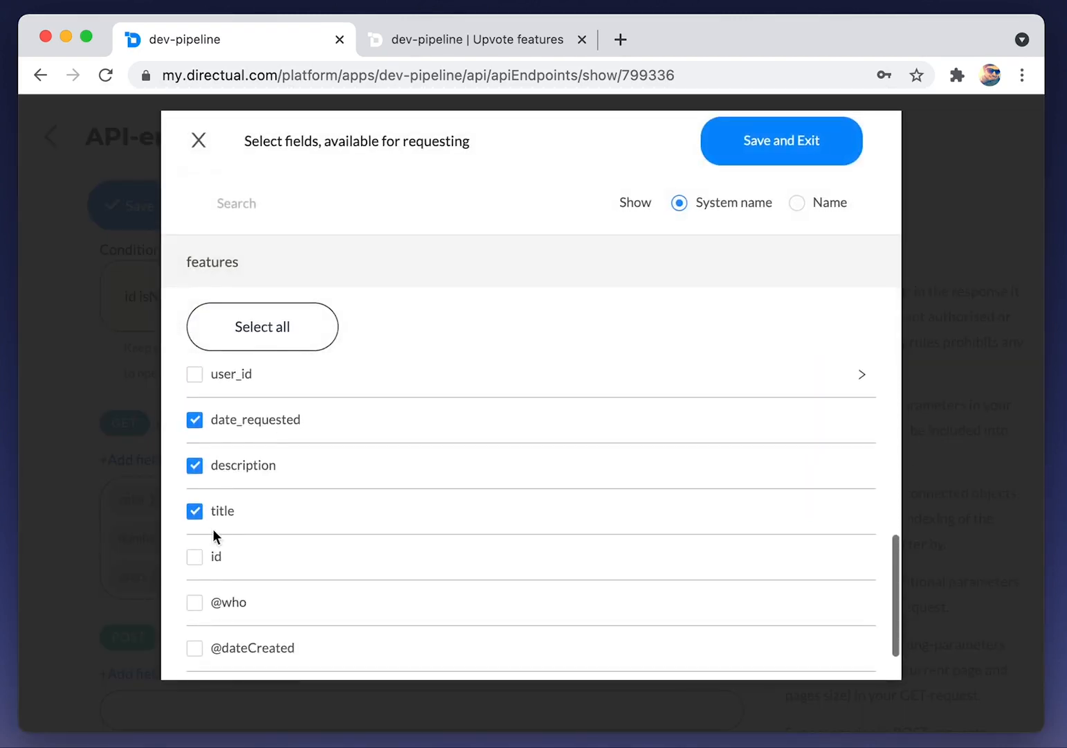
left_click(744, 154)
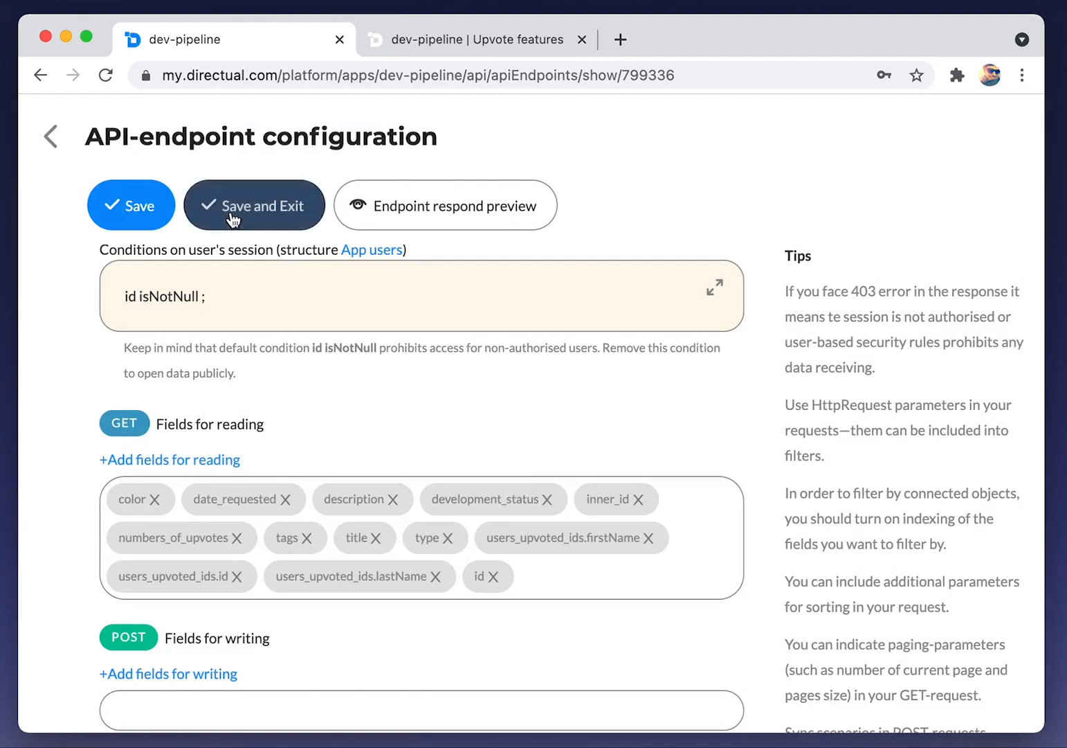
left_click(242, 207)
left_click(235, 137)
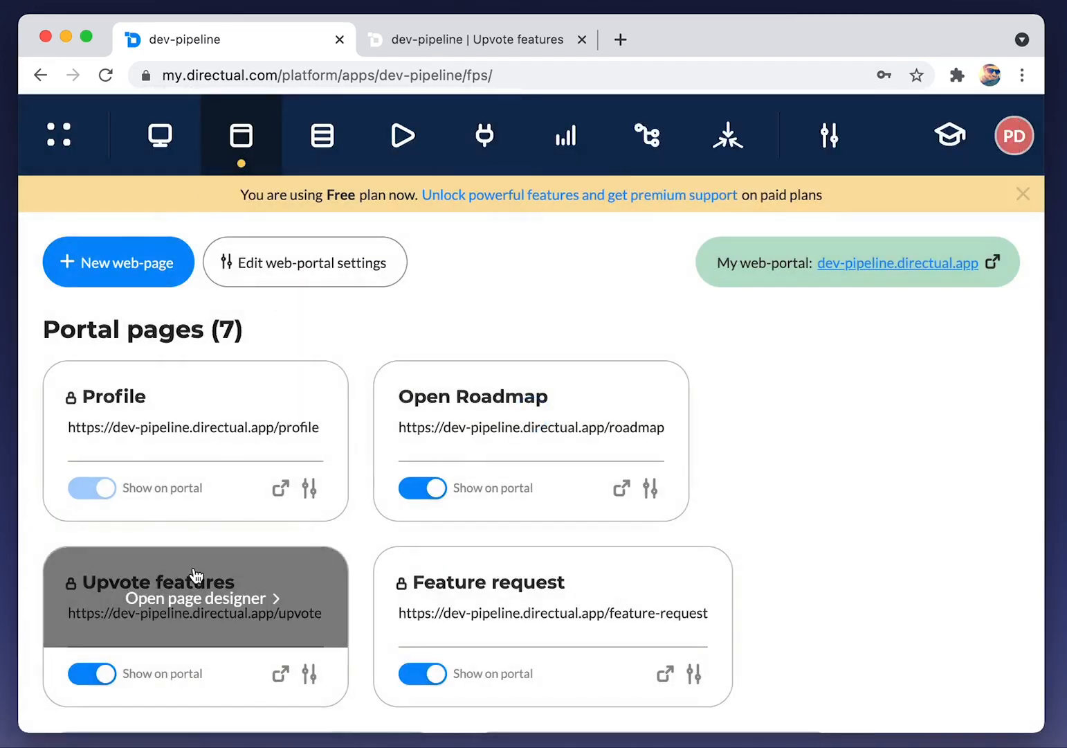
On the Upvote features page, map the Upvote! action's {{feature_id}} to the card's id
left_click(193, 572)
left_click(383, 554)
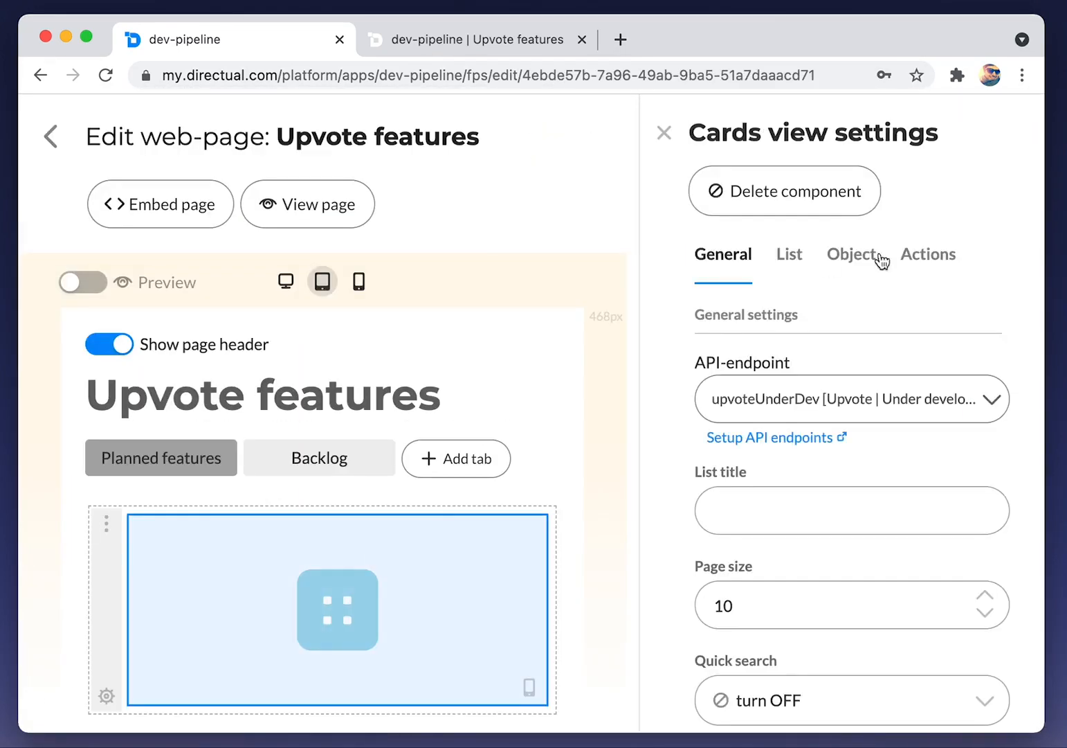
left_click(929, 256)
scroll(805, 353, "down", 1)
left_click(710, 355)
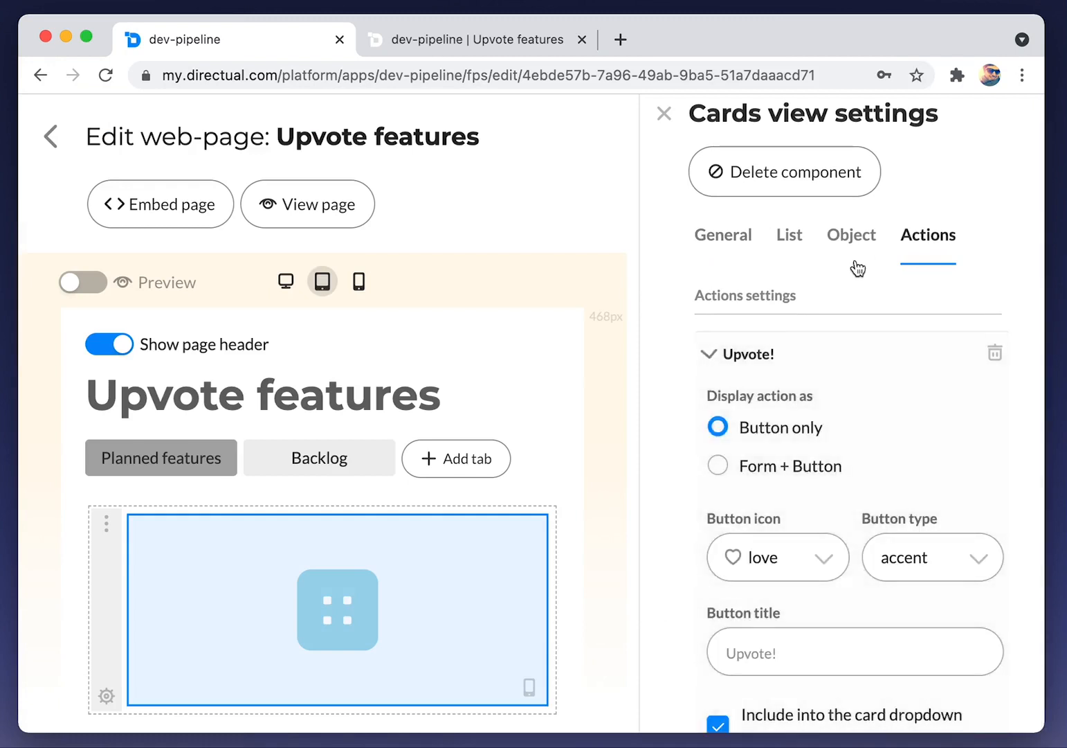
scroll(880, 429, "down", 10)
scroll(886, 439, "down", 4)
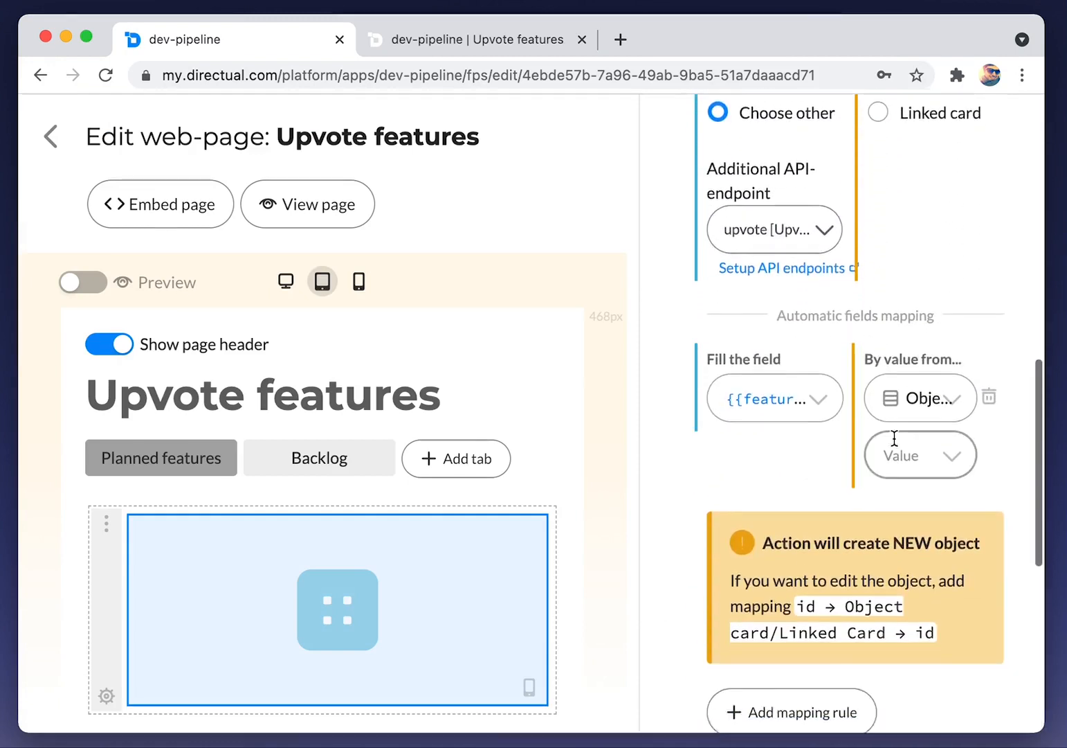
left_click(894, 441)
scroll(930, 544, "down", 2)
scroll(928, 542, "down", 2)
scroll(932, 548, "up", 2)
left_click(930, 552)
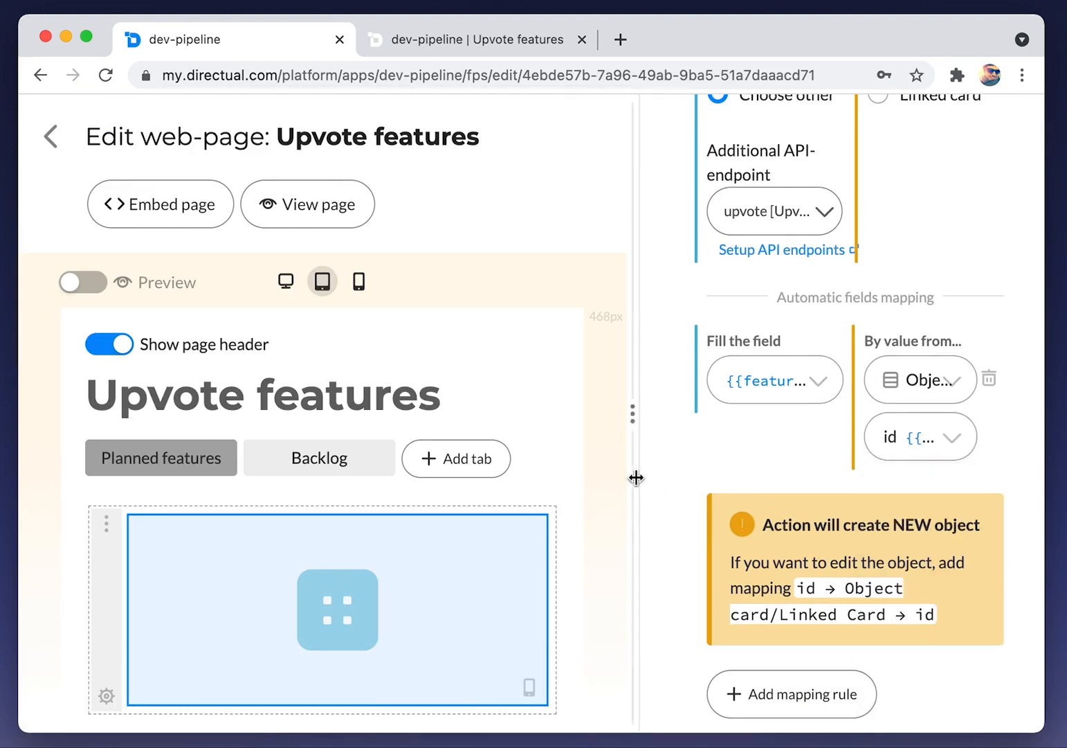
Add a second rule filling {{user_id}} with the current User ID, and widen the page preview
left_click_drag(633, 478, 469, 478)
left_click(611, 645)
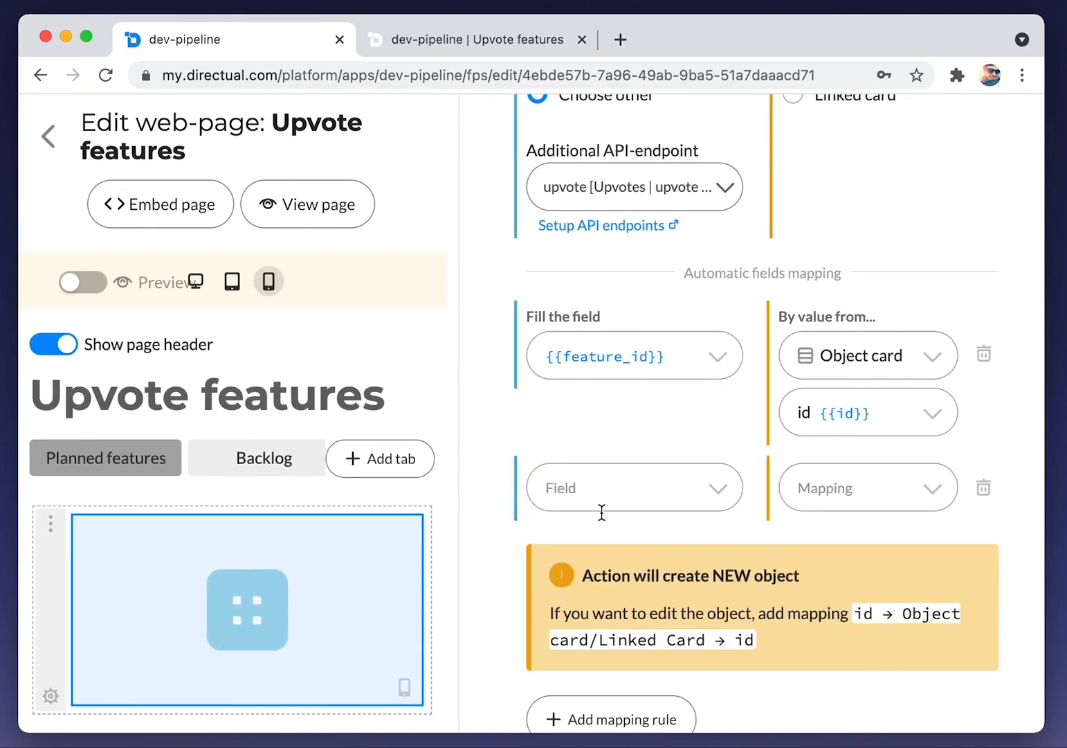
left_click(625, 494)
left_click(622, 590)
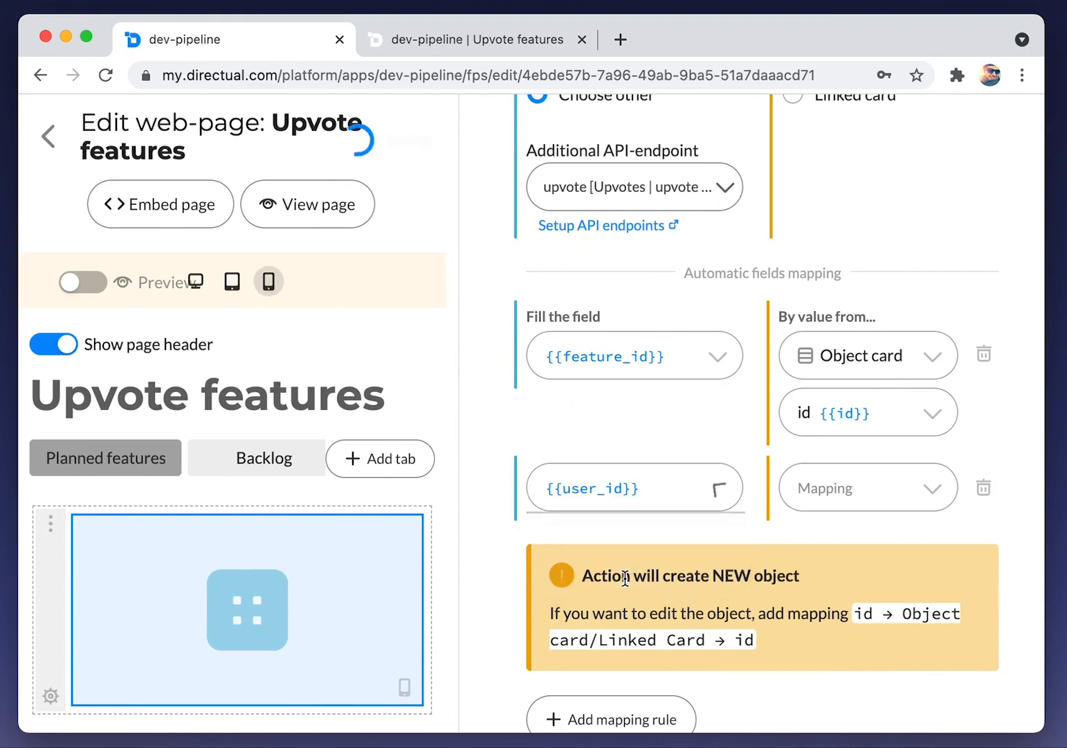
left_click(879, 482)
left_click(851, 610)
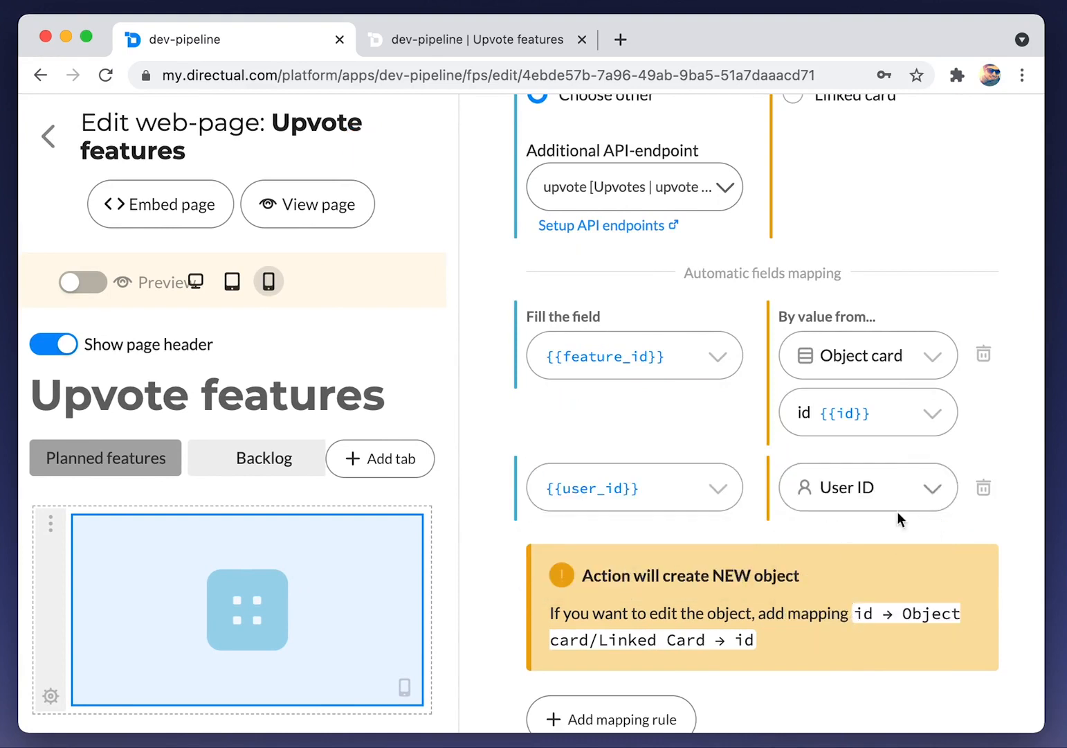
scroll(749, 496, "down", 3)
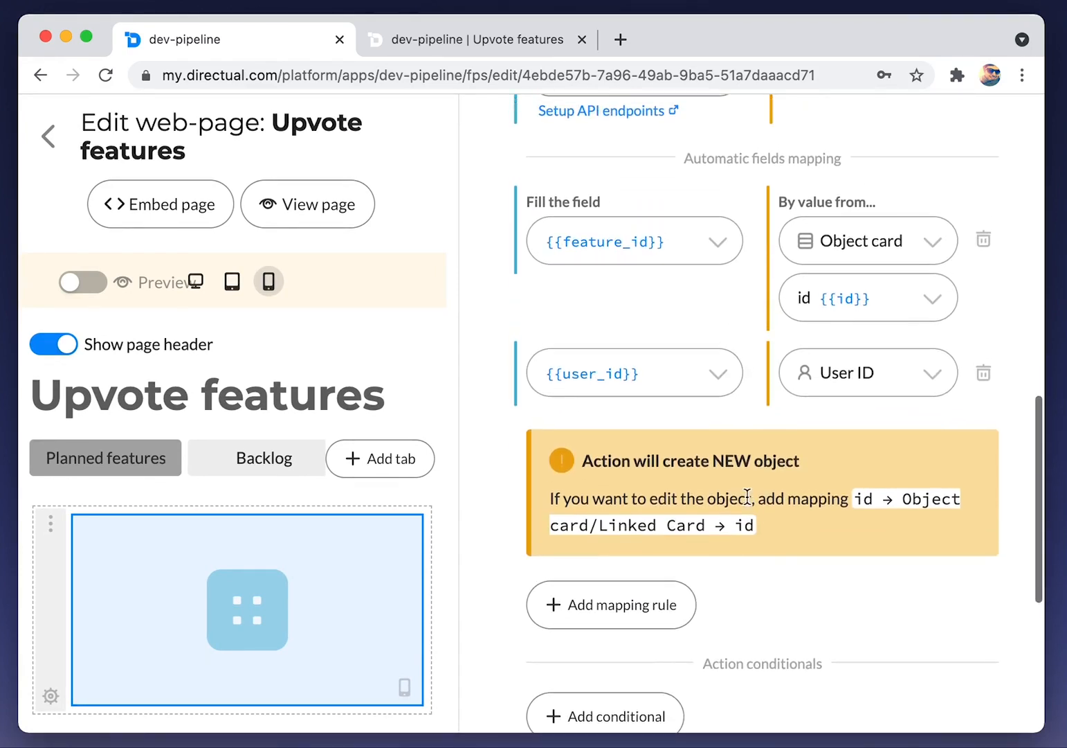
scroll(749, 496, "up", 15)
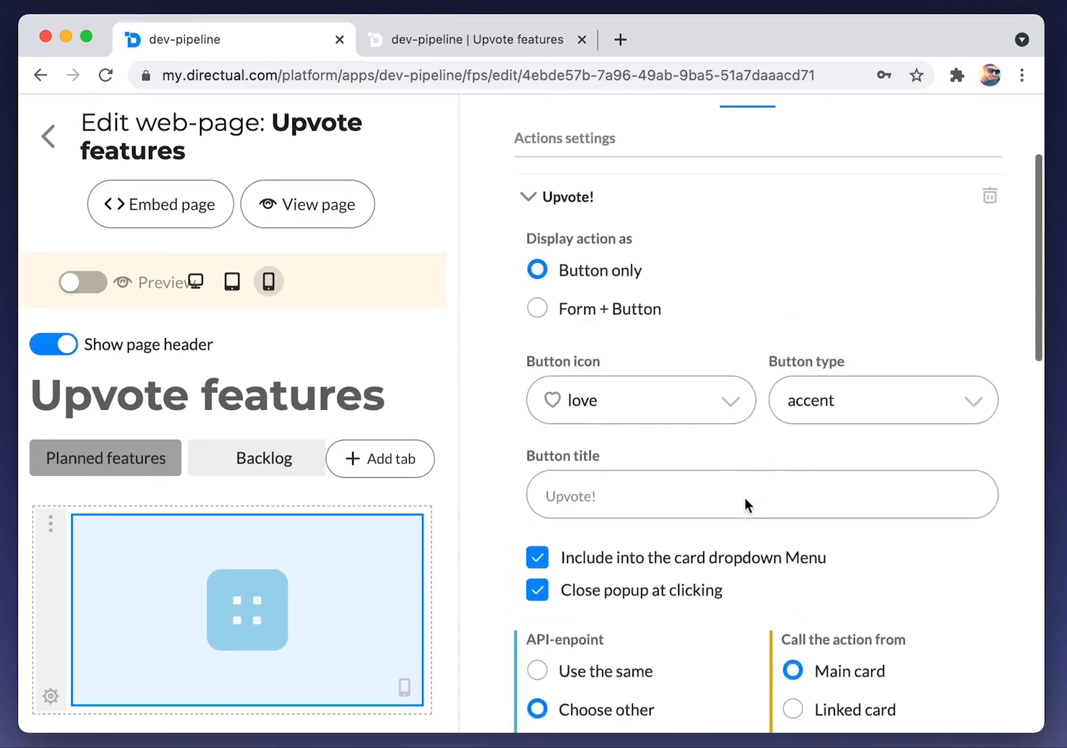
left_click_drag(458, 225, 635, 237)
Reload the live Upvote features page and inspect the T-1 Hello feature's Upvotes section
left_click(464, 38)
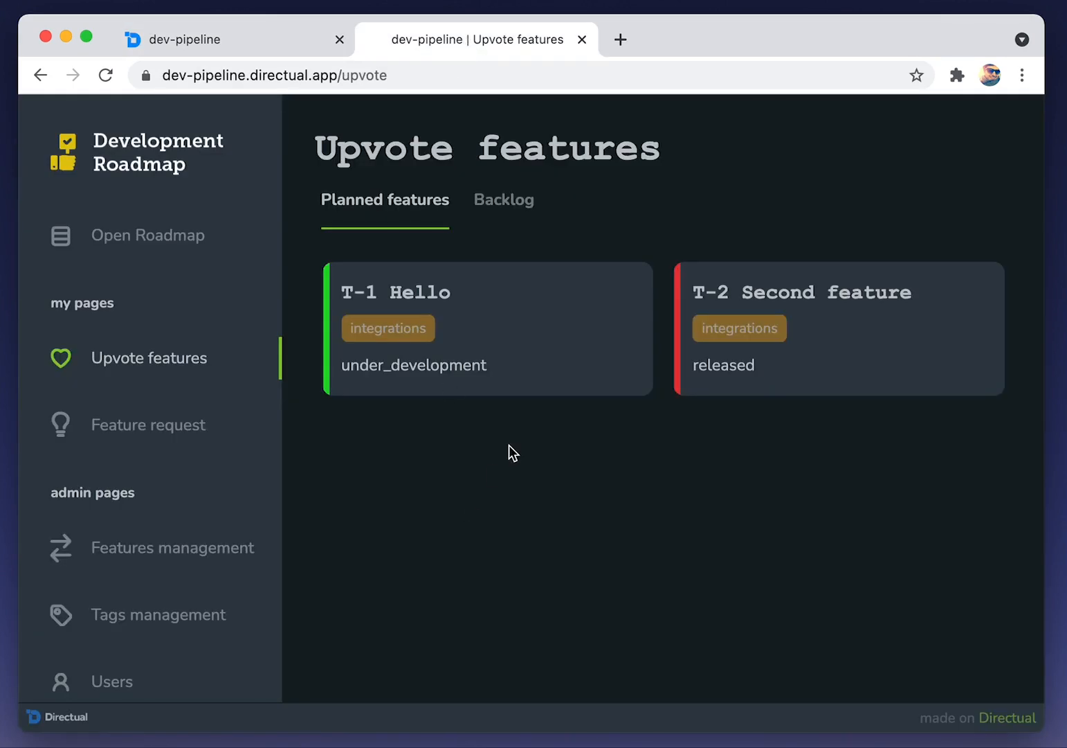
key("super+r")
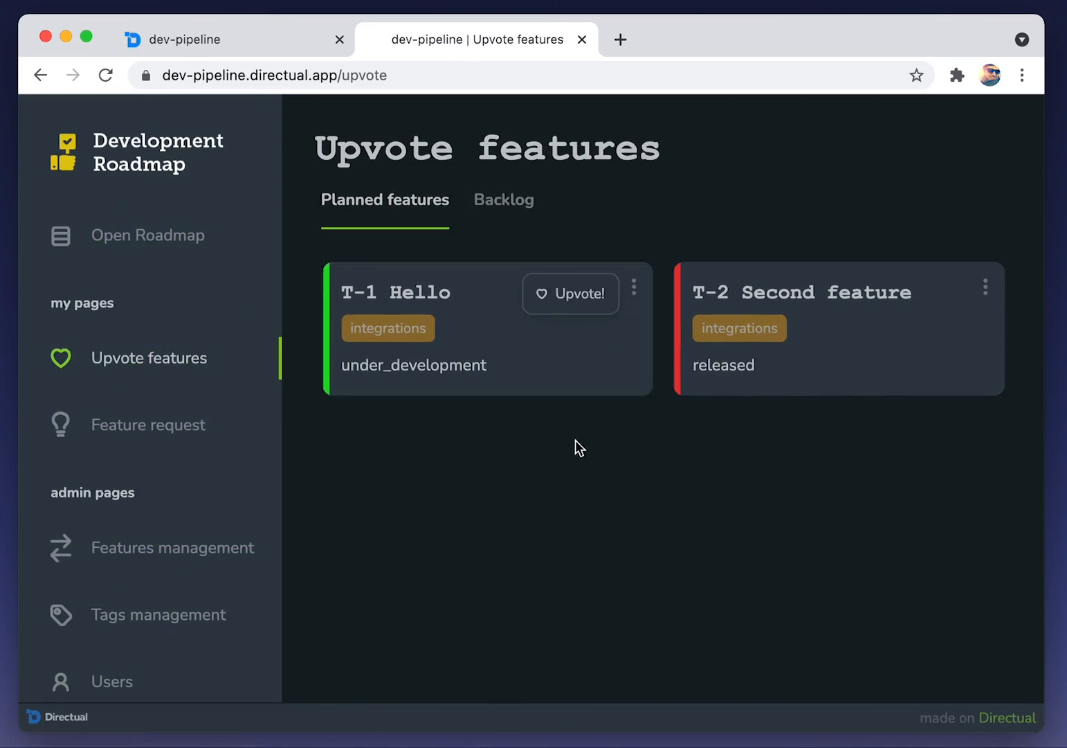
left_click(552, 354)
left_click(437, 206)
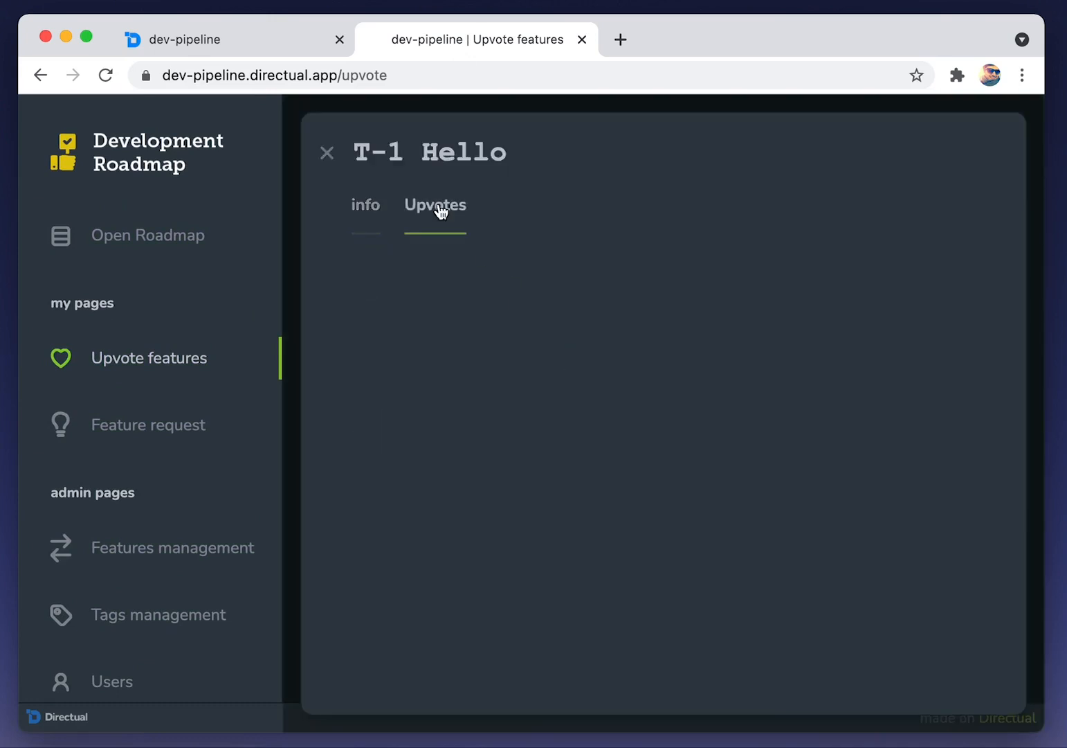
left_click(373, 208)
scroll(469, 422, "down", 3)
scroll(468, 423, "up", 3)
left_click(328, 156)
In the card's Object settings, drag Upvote! below Upvotes in the Upvotes section
left_click(266, 48)
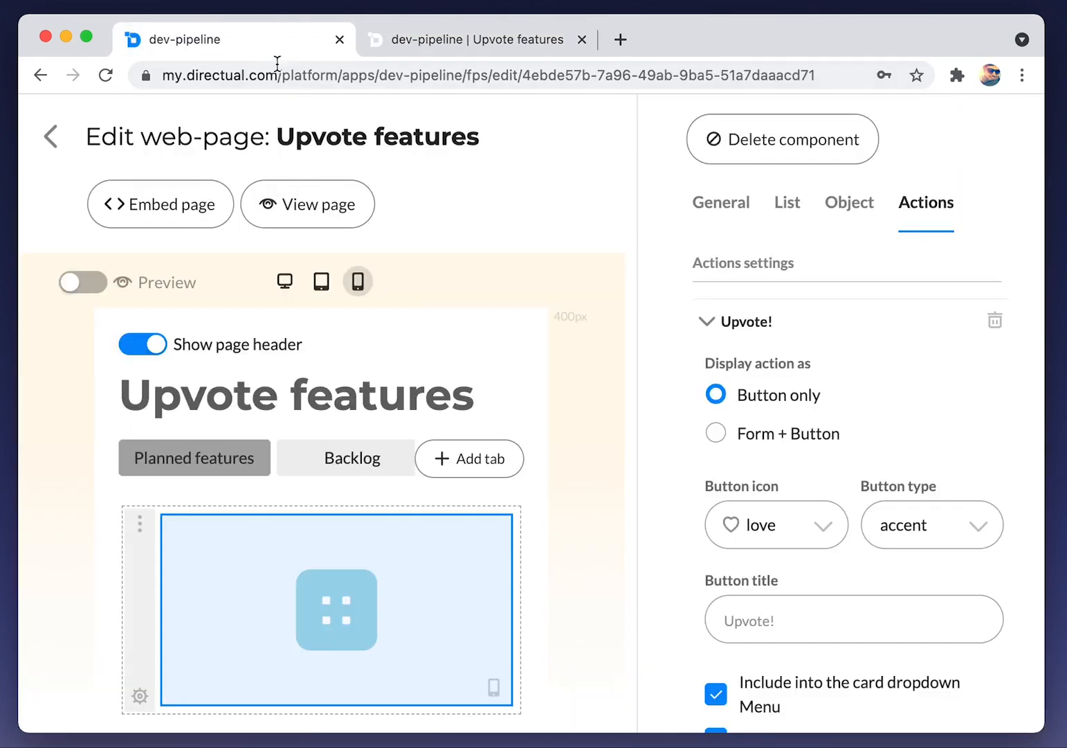
left_click(852, 208)
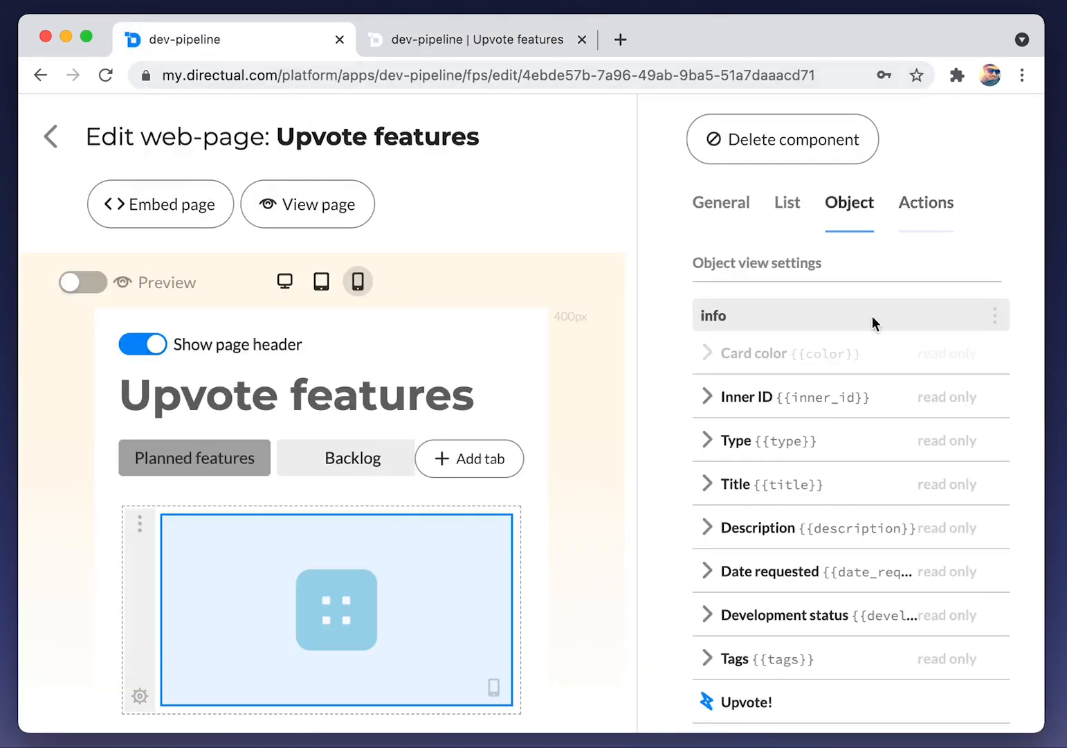
scroll(898, 474, "down", 6)
left_click_drag(983, 304, 984, 522)
left_click_drag(1005, 449, 996, 507)
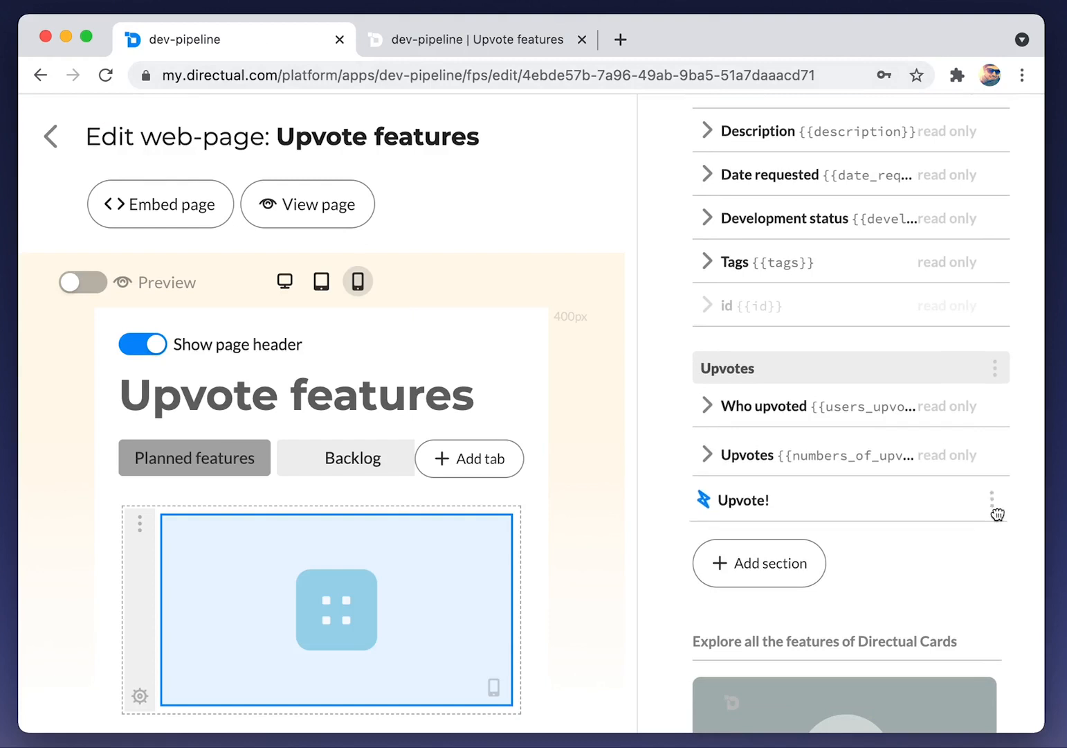
Reload the live page to confirm Upvote! appears under Upvotes, then return to the portal pages list
left_click(475, 46)
key("super+r")
left_click(503, 317)
left_click(461, 205)
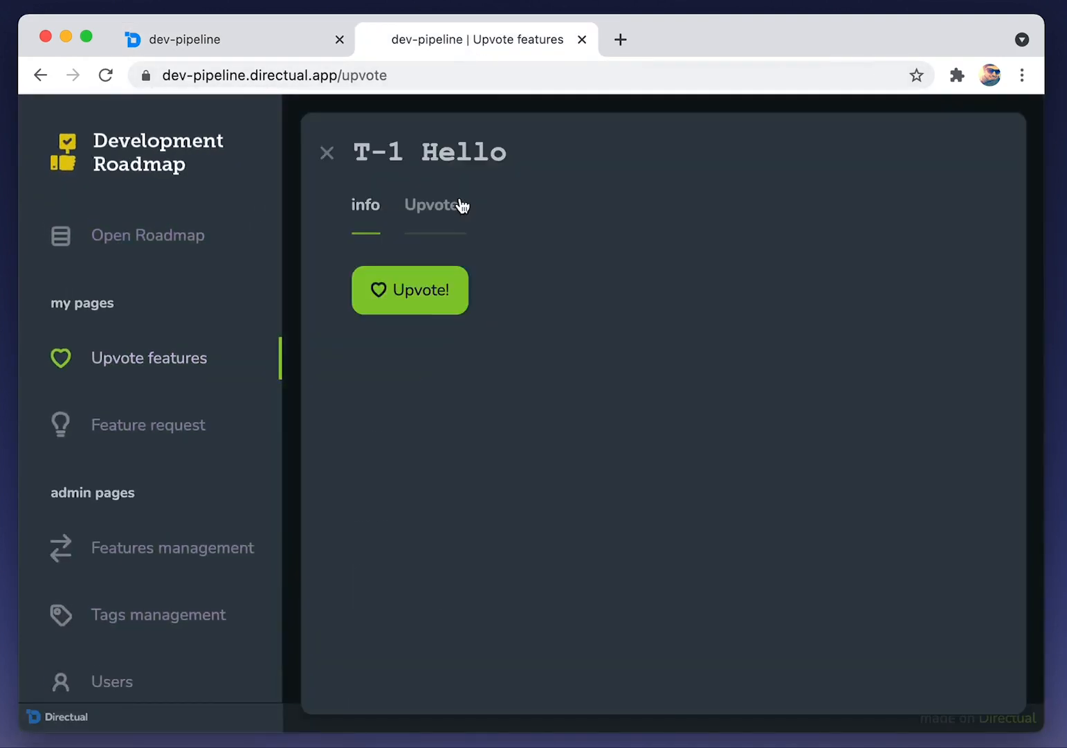
left_click(424, 302)
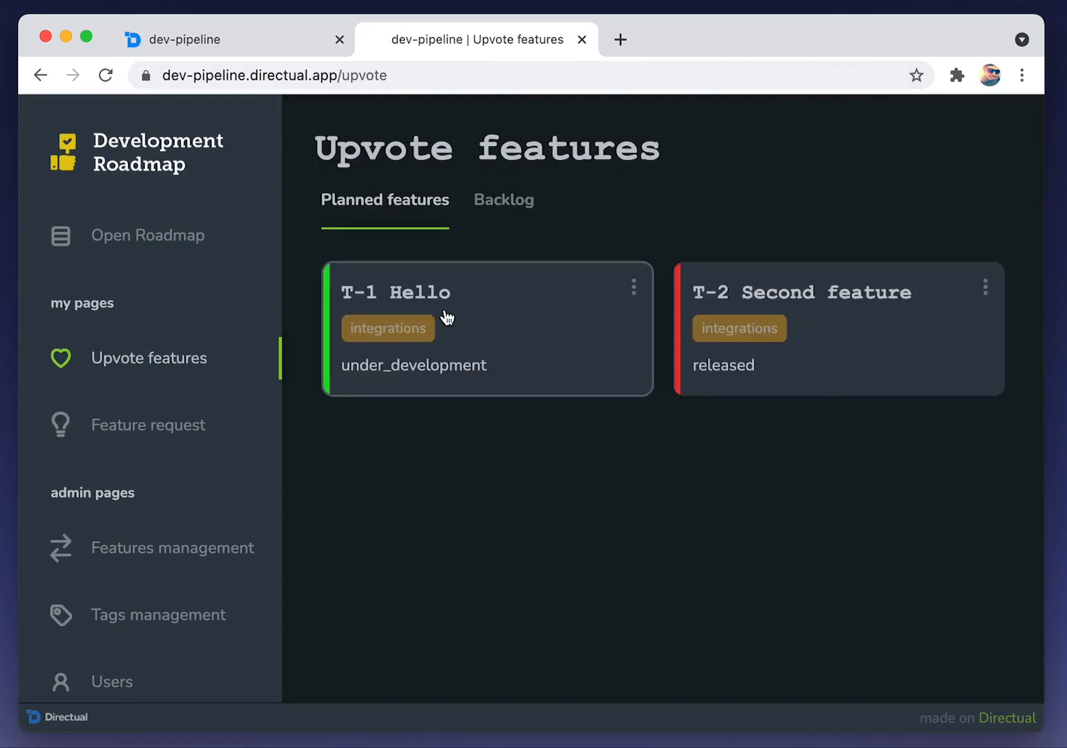
left_click(241, 43)
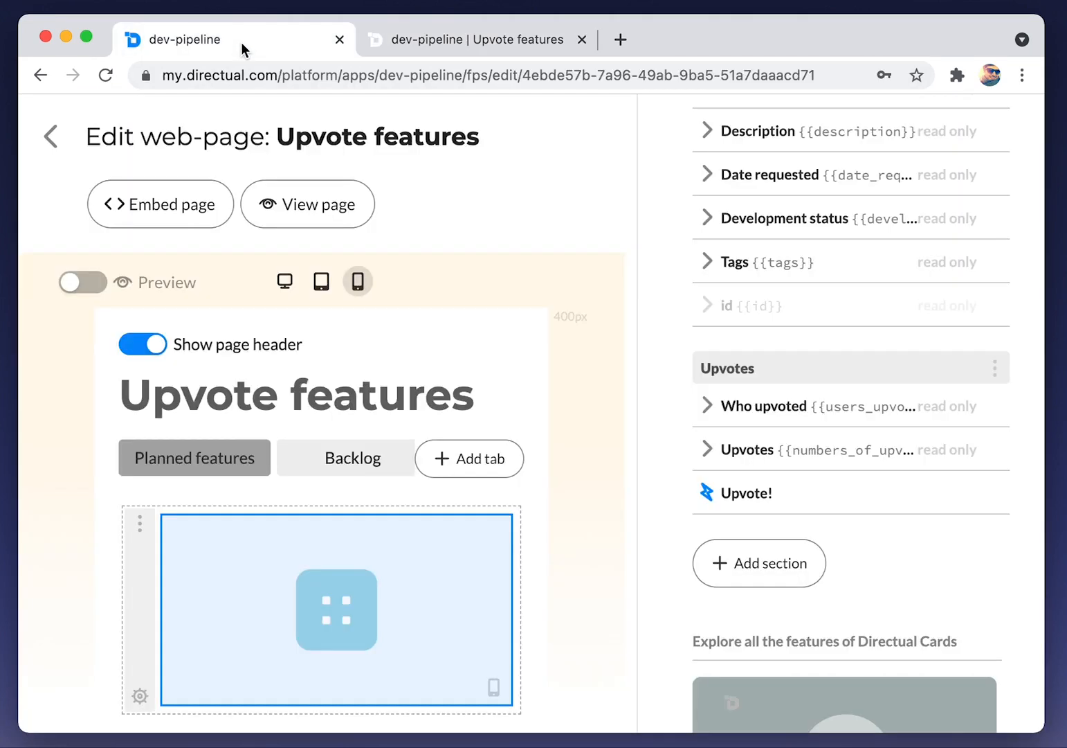
left_click(57, 147)
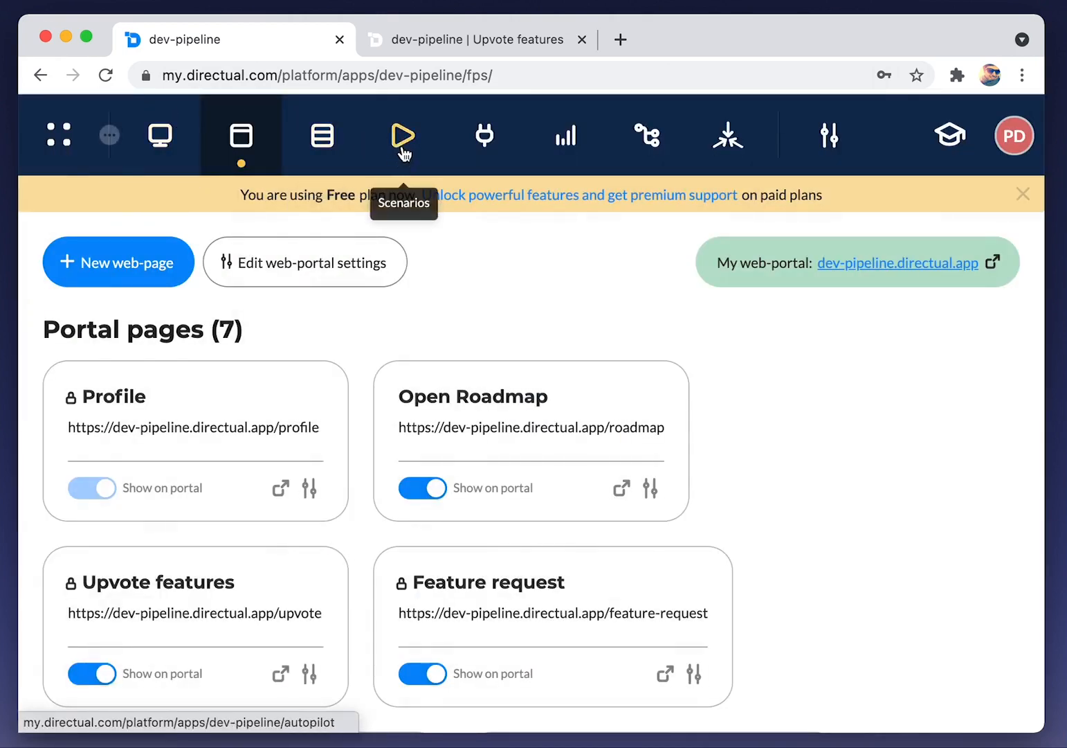
Create the scenario 'Count upvotes' targeting the upvotes structure, save it, and open it
left_click(402, 152)
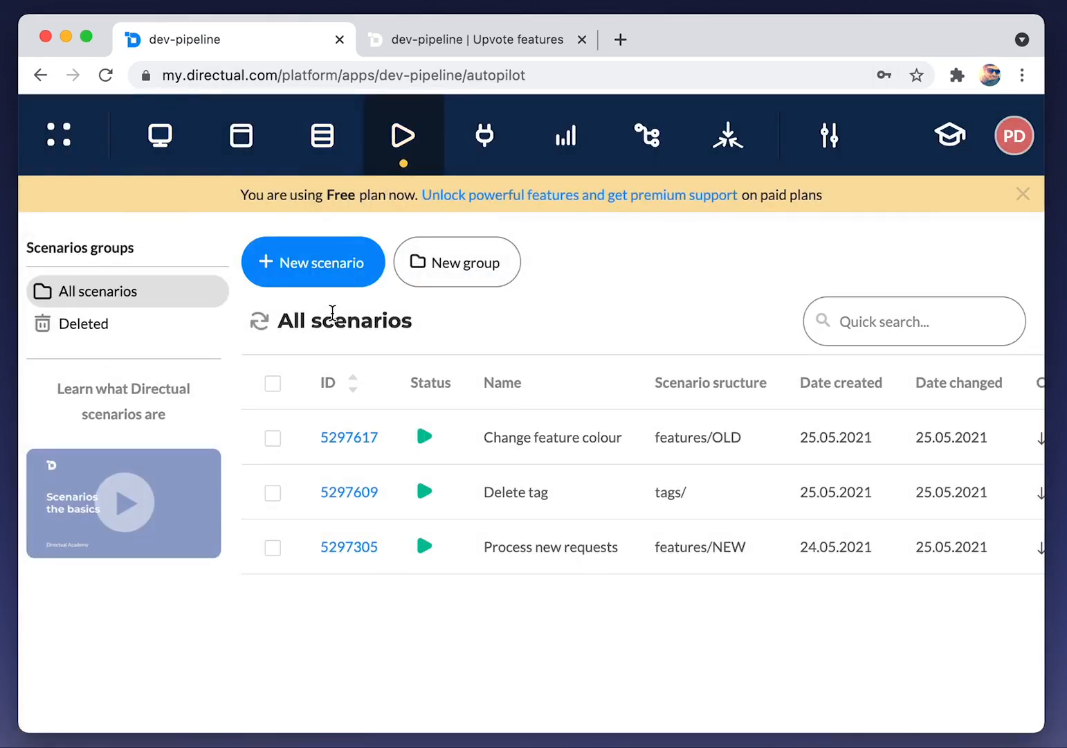
left_click(309, 275)
left_click(308, 359)
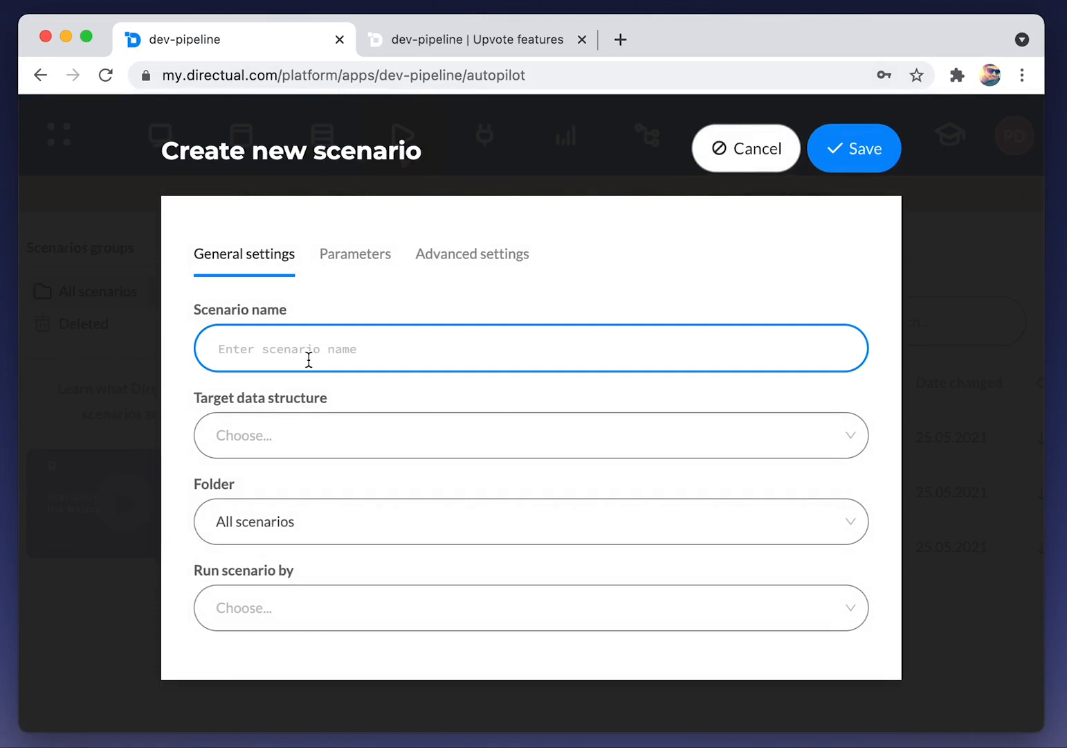
type("Count upvotes")
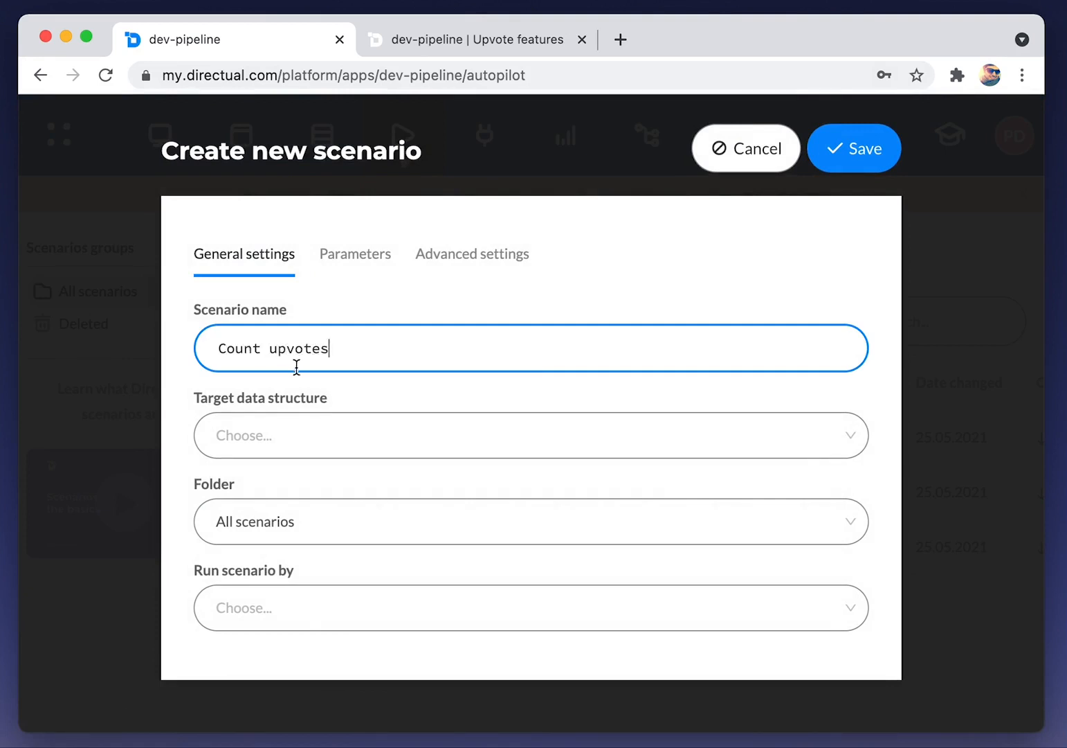
left_click(290, 436)
type("upv")
key("Return")
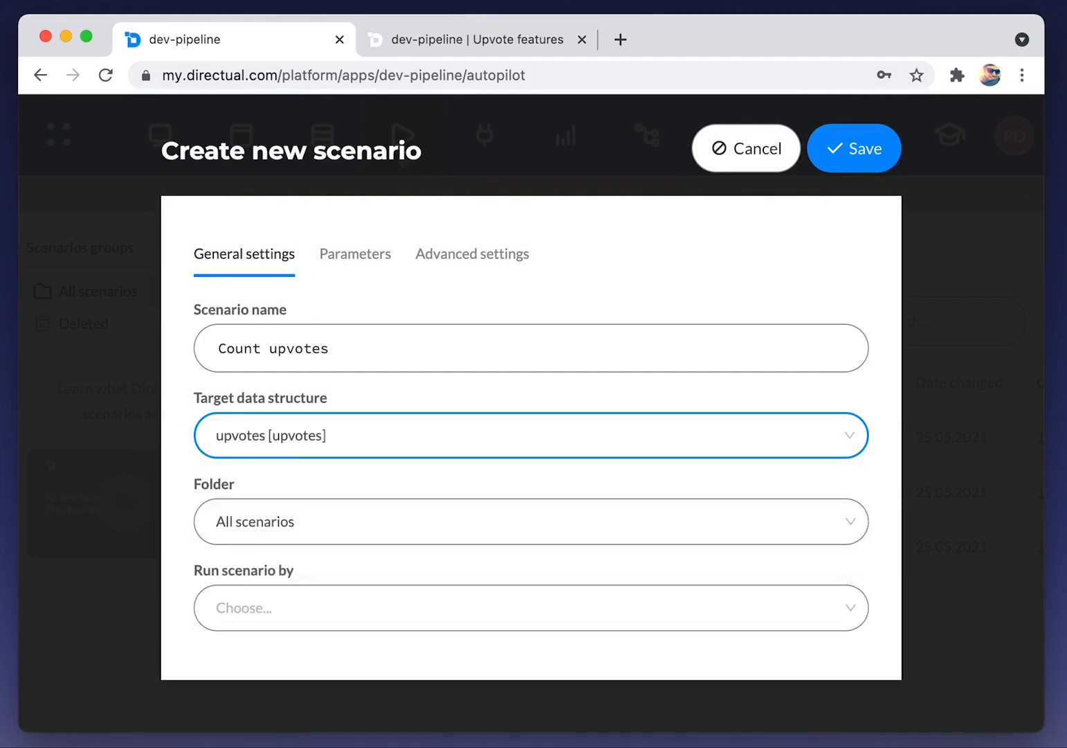
left_click(862, 166)
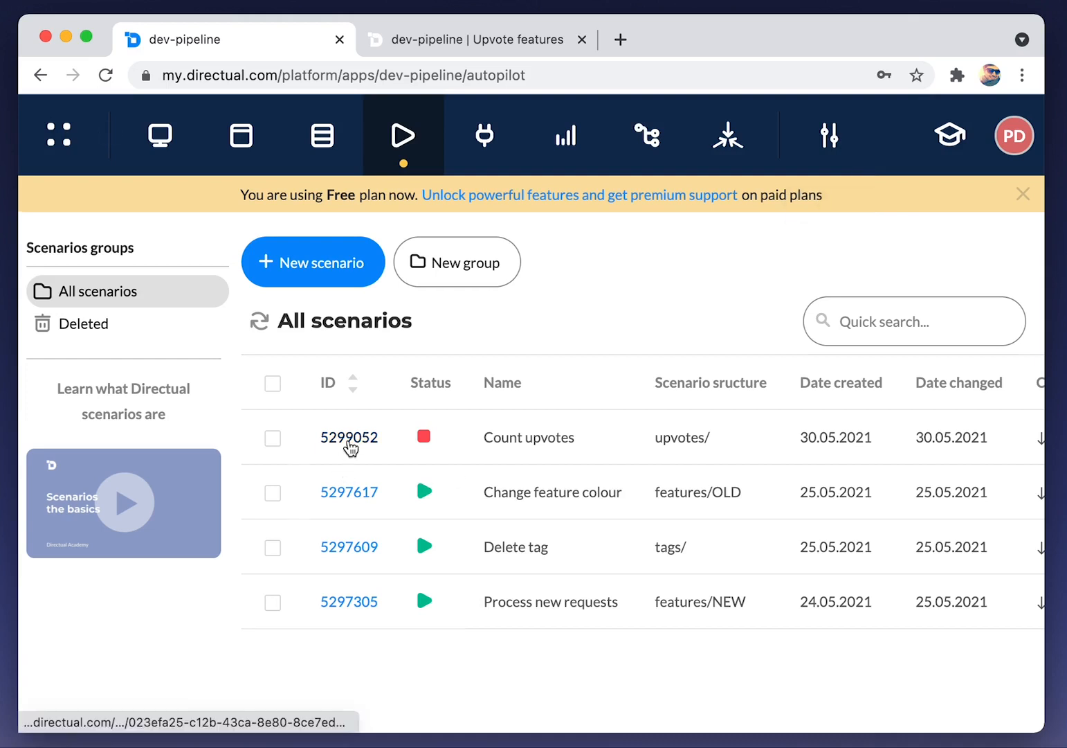
left_click(348, 441)
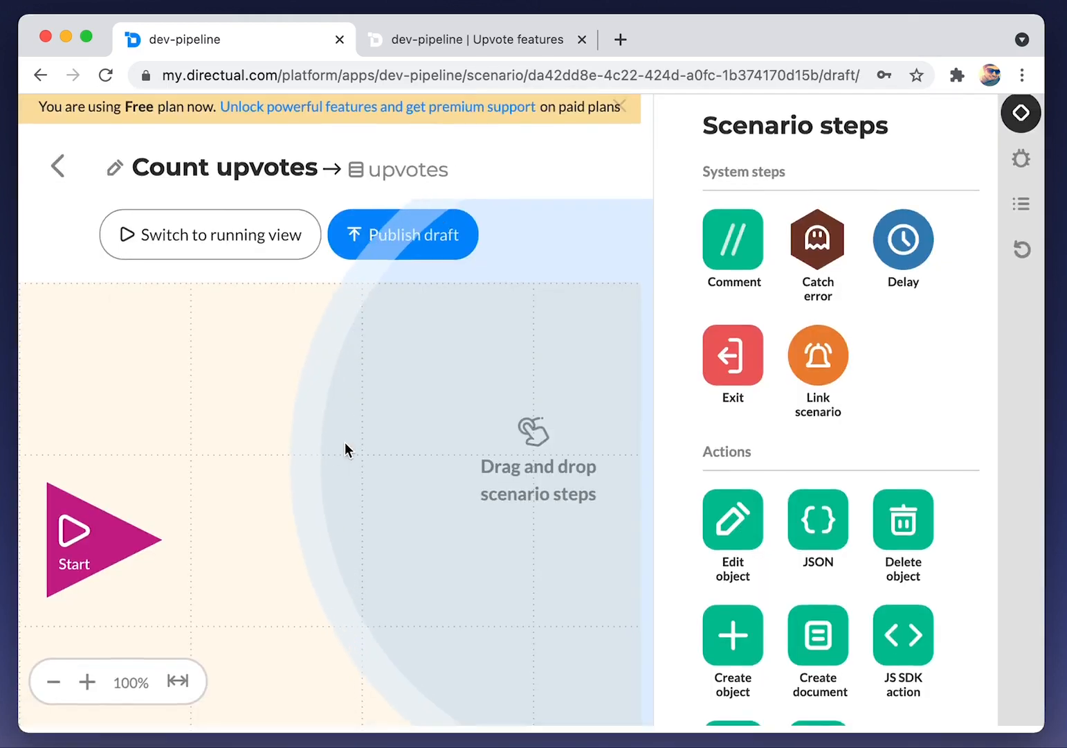
Place an Edit object step on the canvas and connect Start to it
scroll(731, 594, "down", 2)
left_click_drag(731, 378, 269, 561)
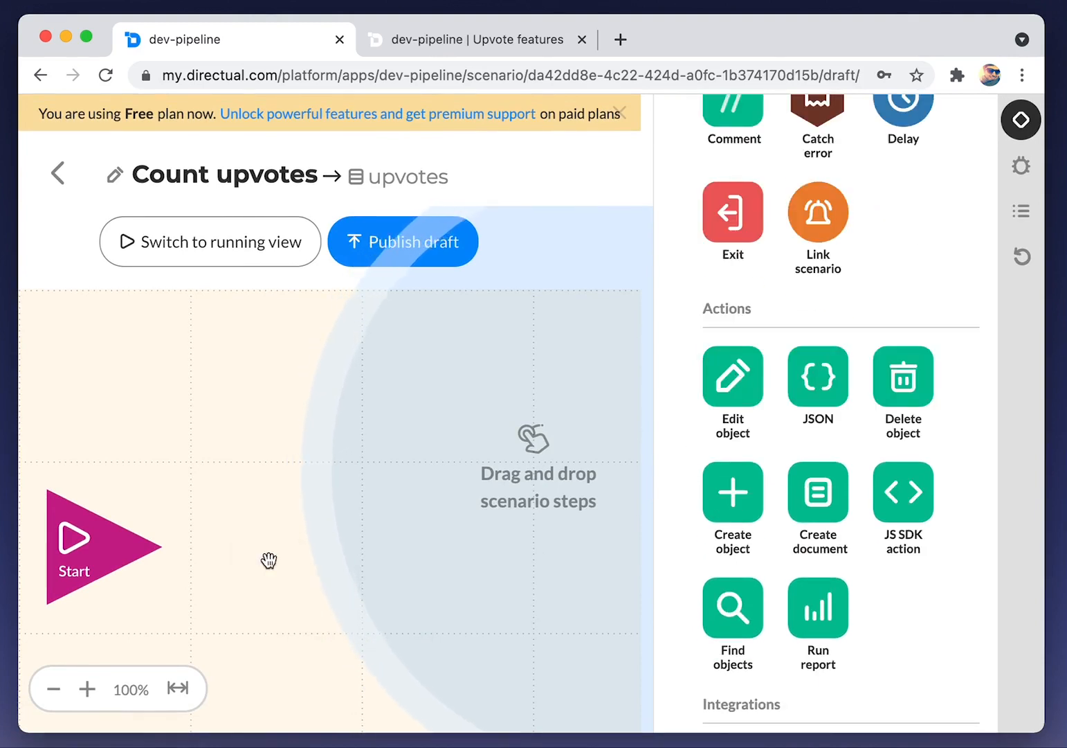
left_click(621, 115)
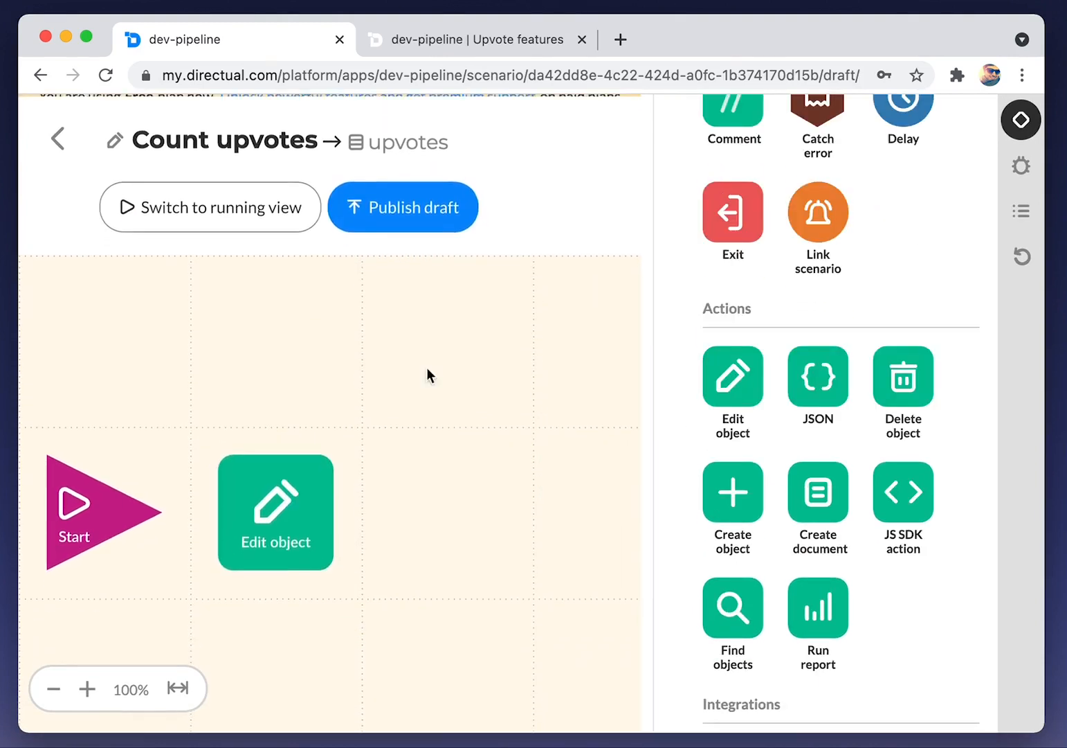
left_click_drag(165, 513, 270, 501)
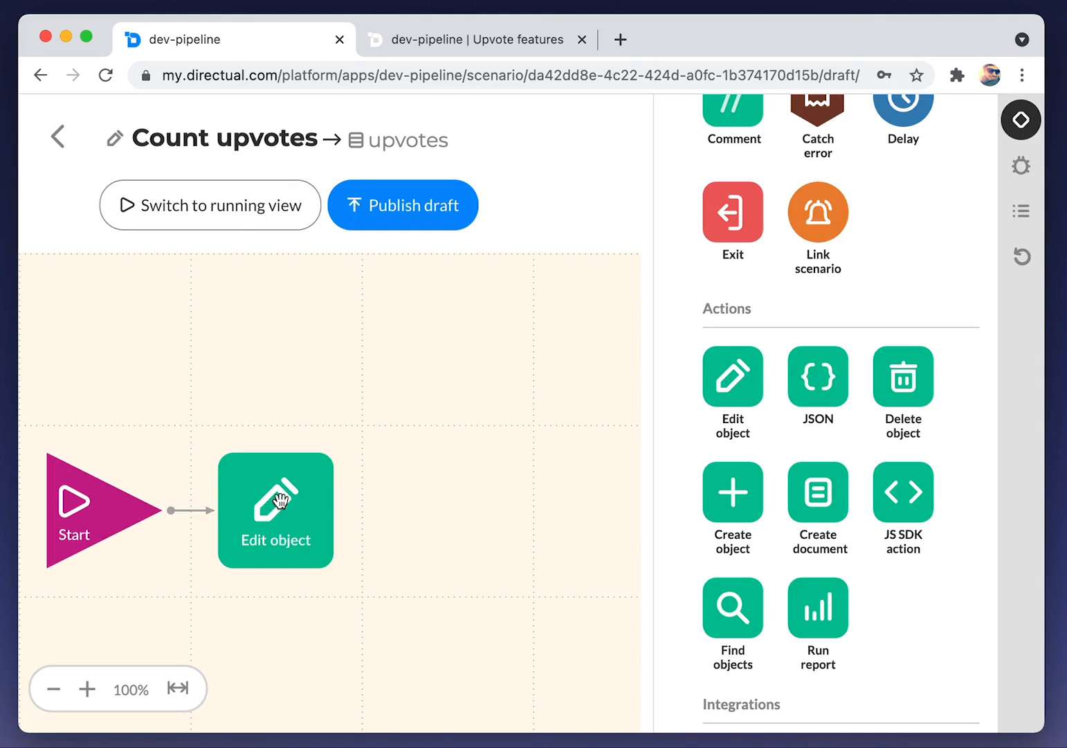
left_click(281, 501)
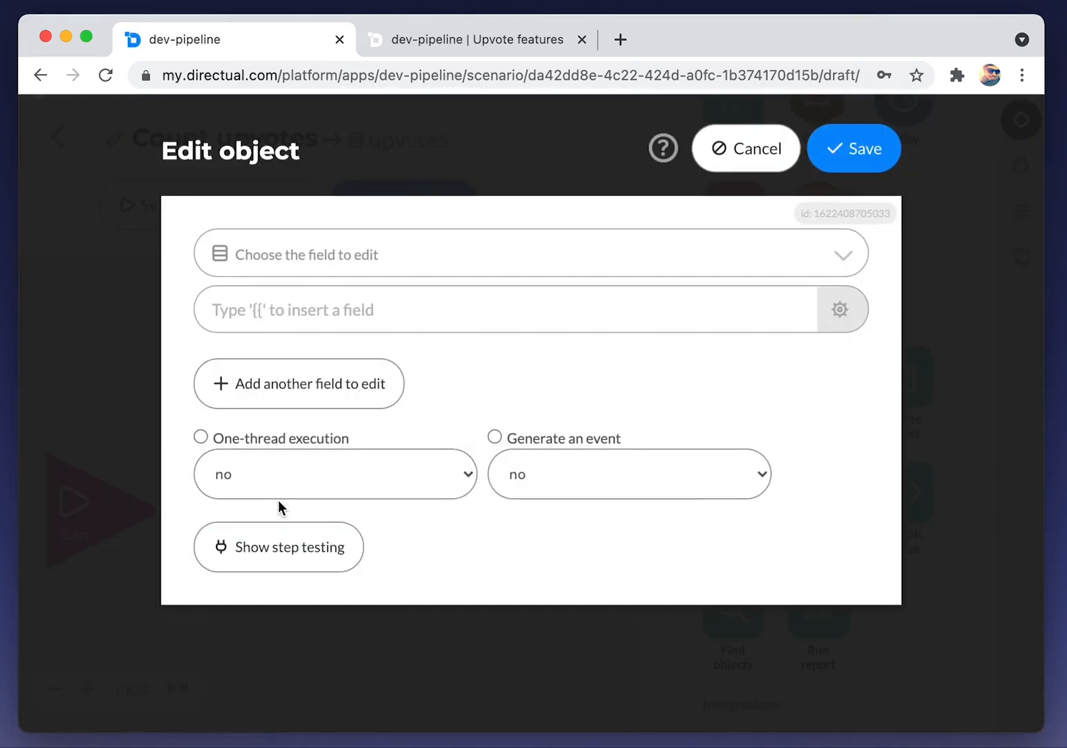
Set the Edit object step to edit feature_id > Who upvoted
left_click(299, 253)
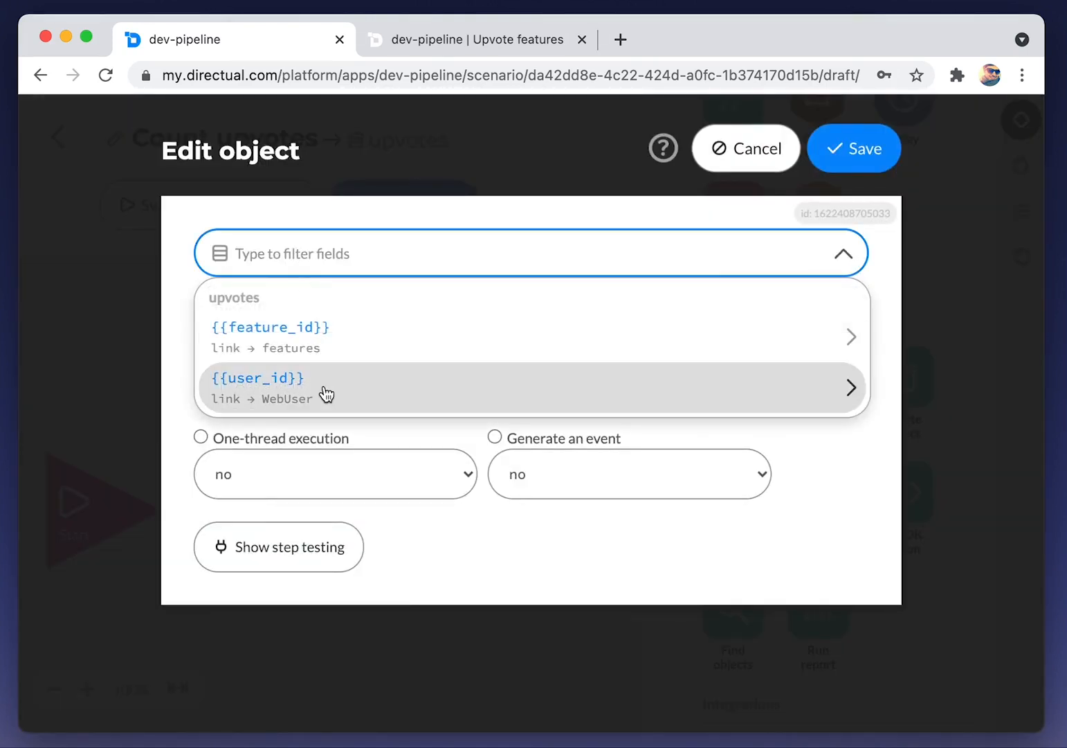
key("Tab")
key("Right")
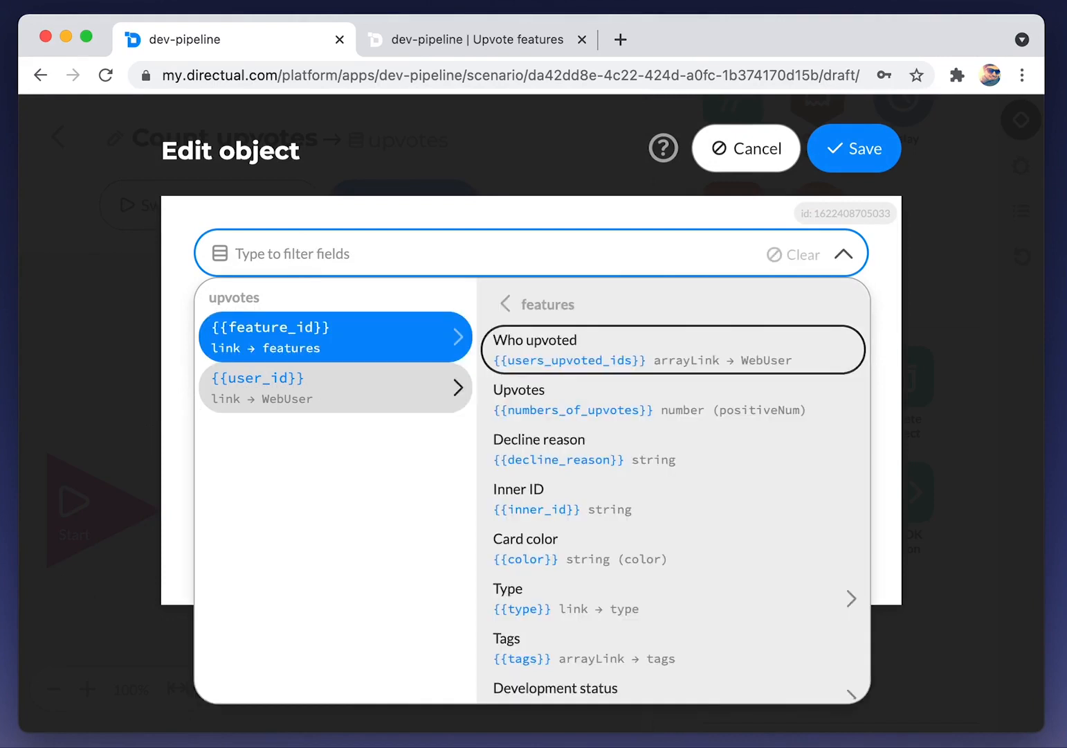
type("upv")
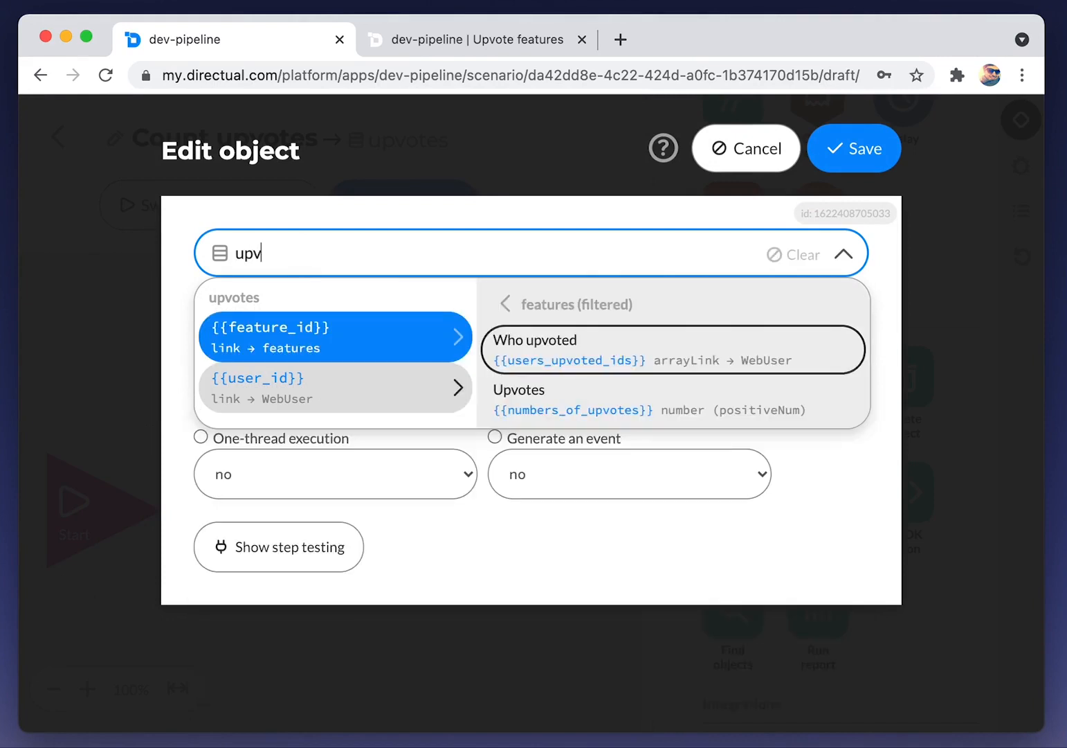
key("Down")
key("Up")
key("Return")
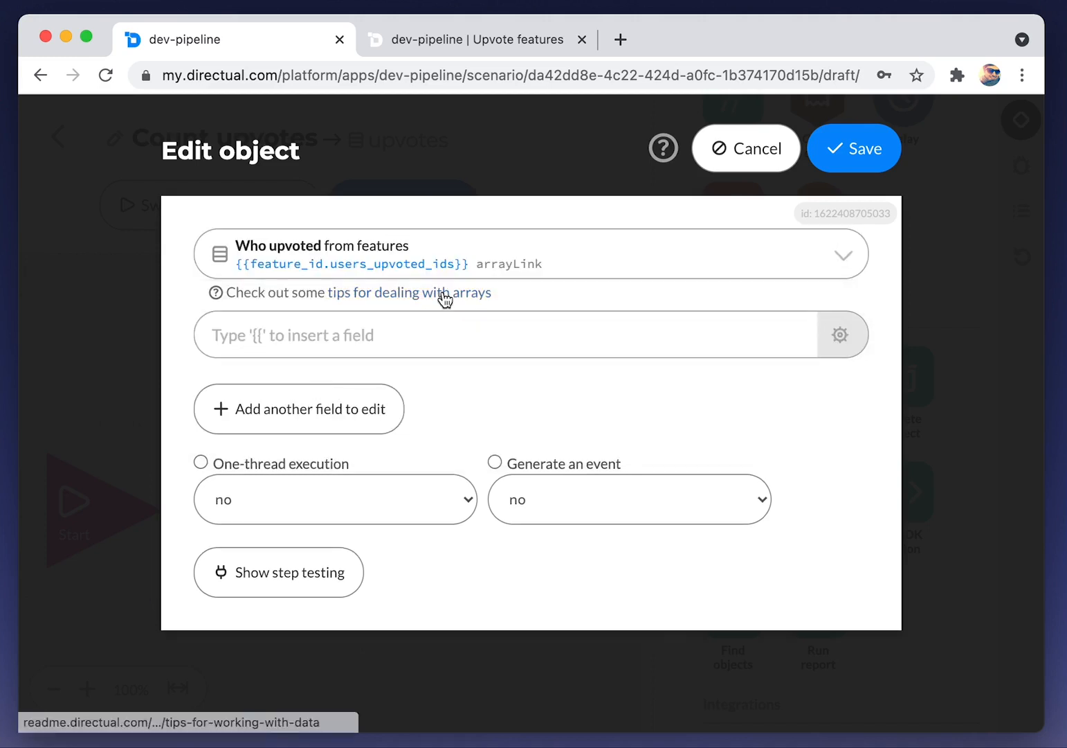
Scroll the 'Tips for dealing with data' page to the $D.concat section on adding array elements without duplicates
left_click(445, 296)
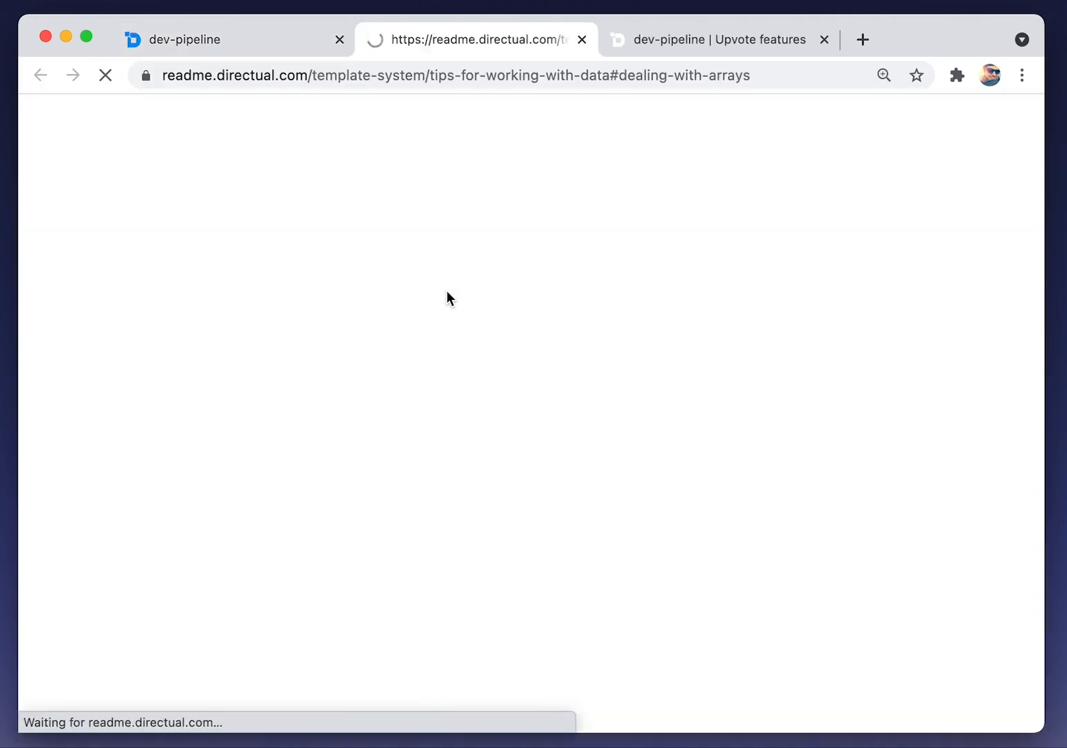
scroll(447, 294, "down", 4)
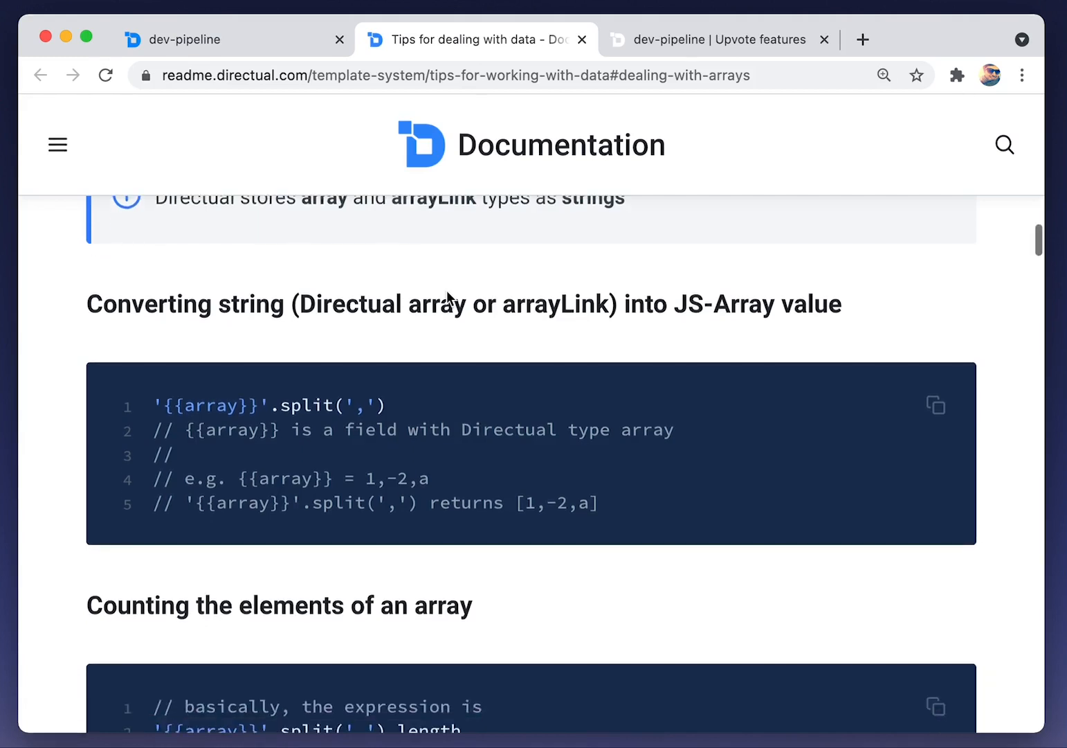
scroll(446, 290, "down", 10)
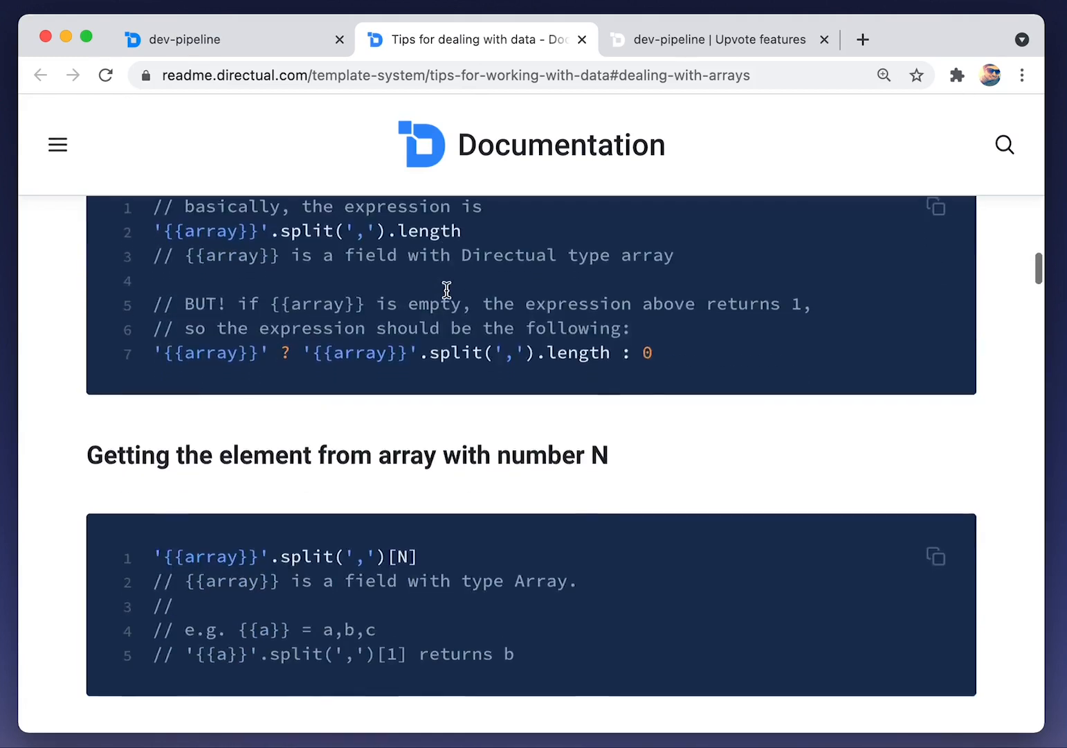
scroll(446, 289, "down", 18)
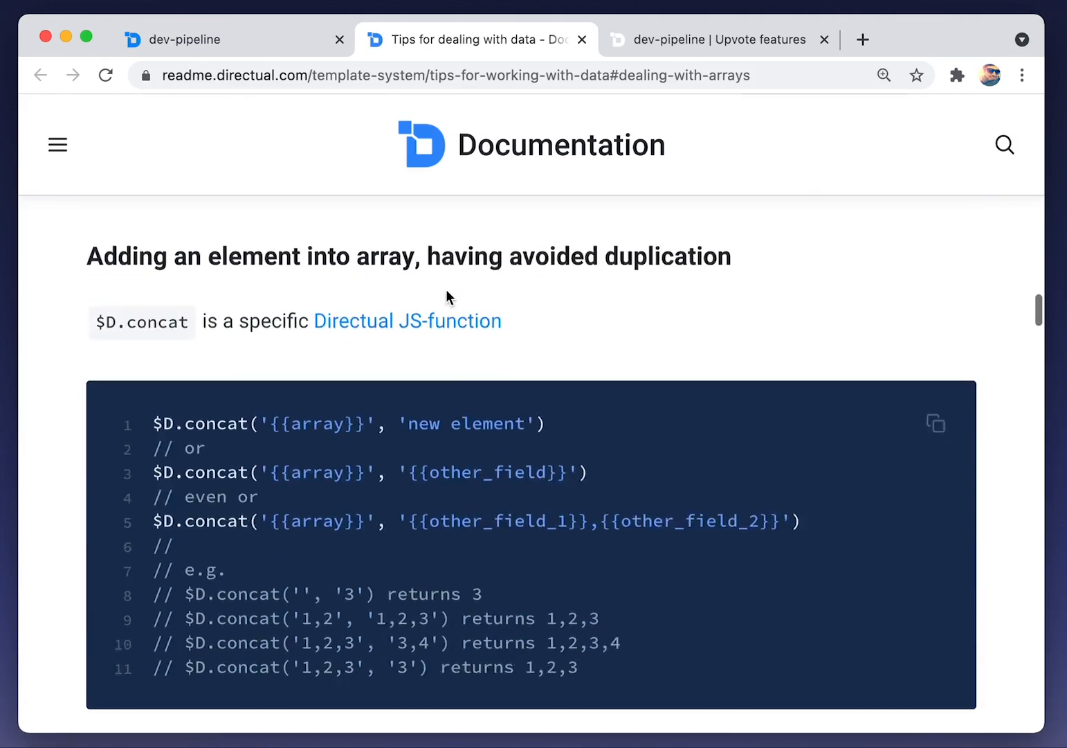
scroll(447, 289, "up", 12)
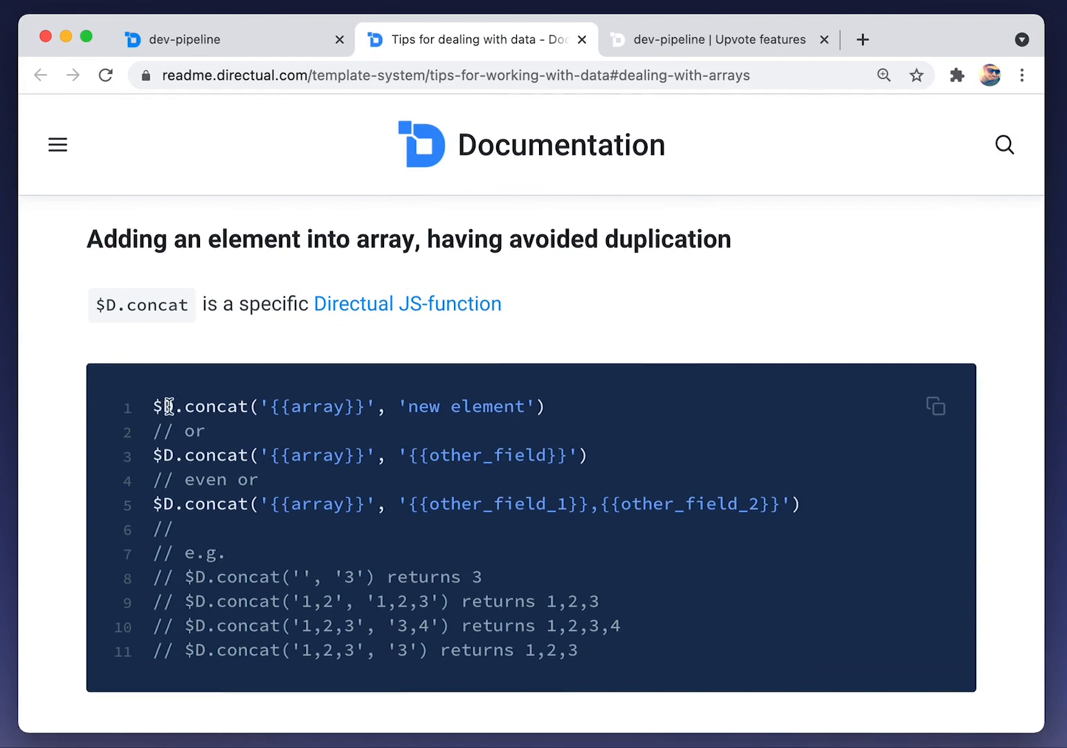
Start the Who upvoted value as a JS $D.concat with {{feature_id.users_upvoted_ids}} as the first argument
left_click(204, 46)
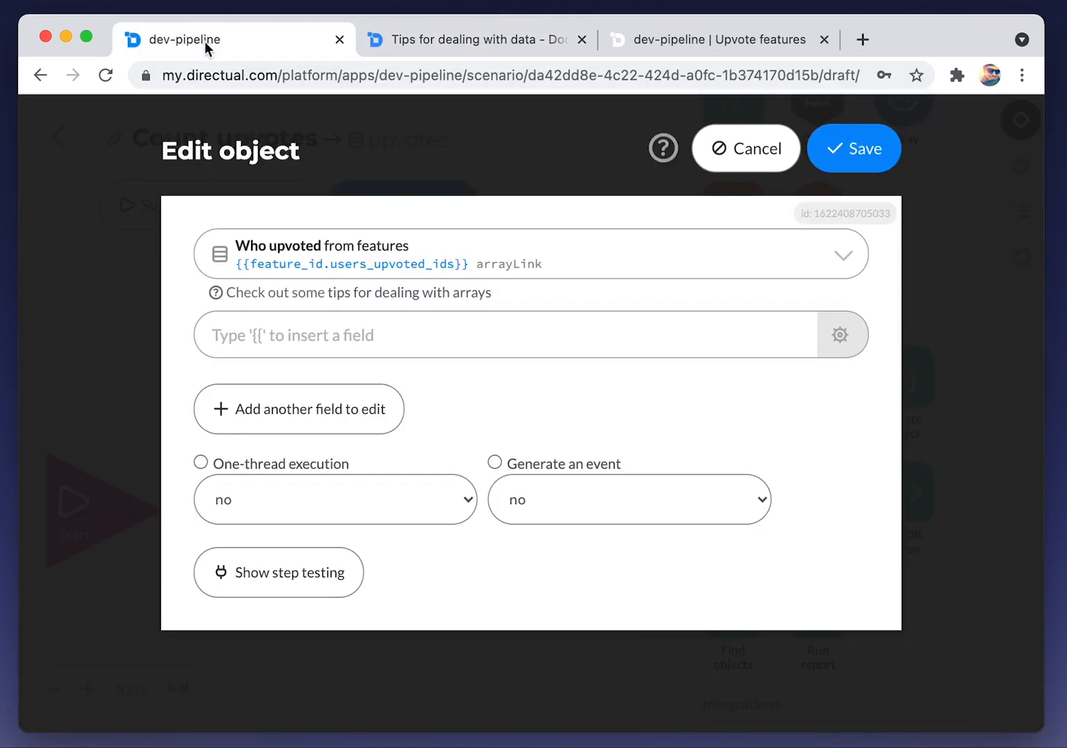
left_click(277, 335)
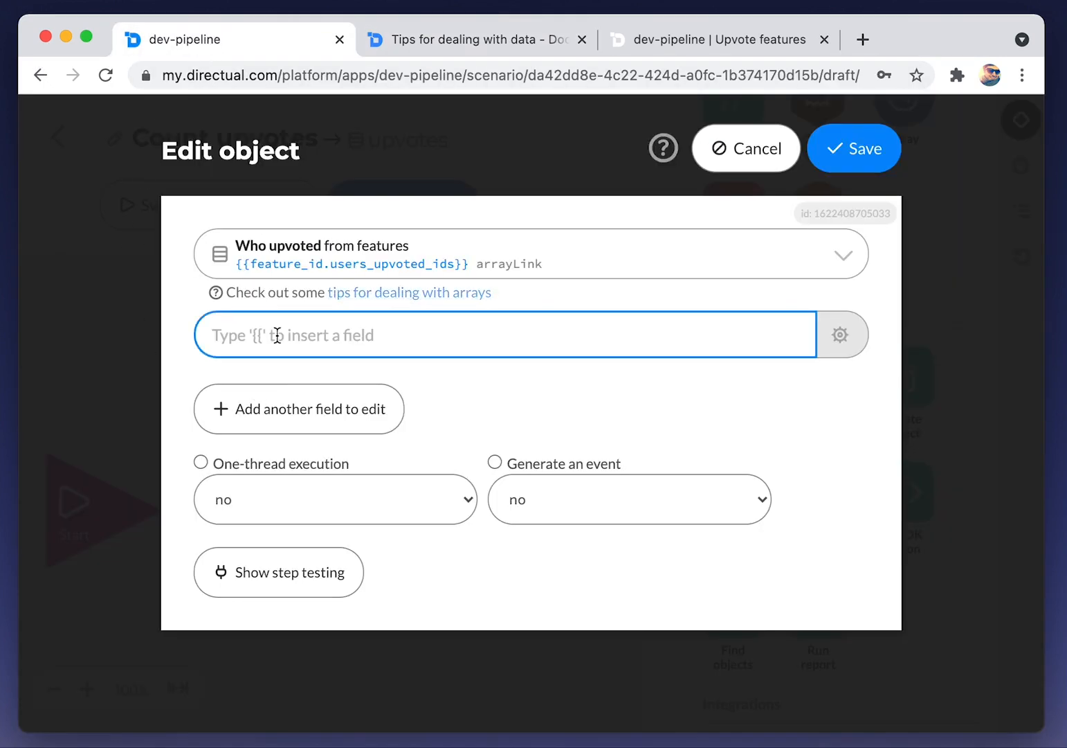
type("$D.concat")
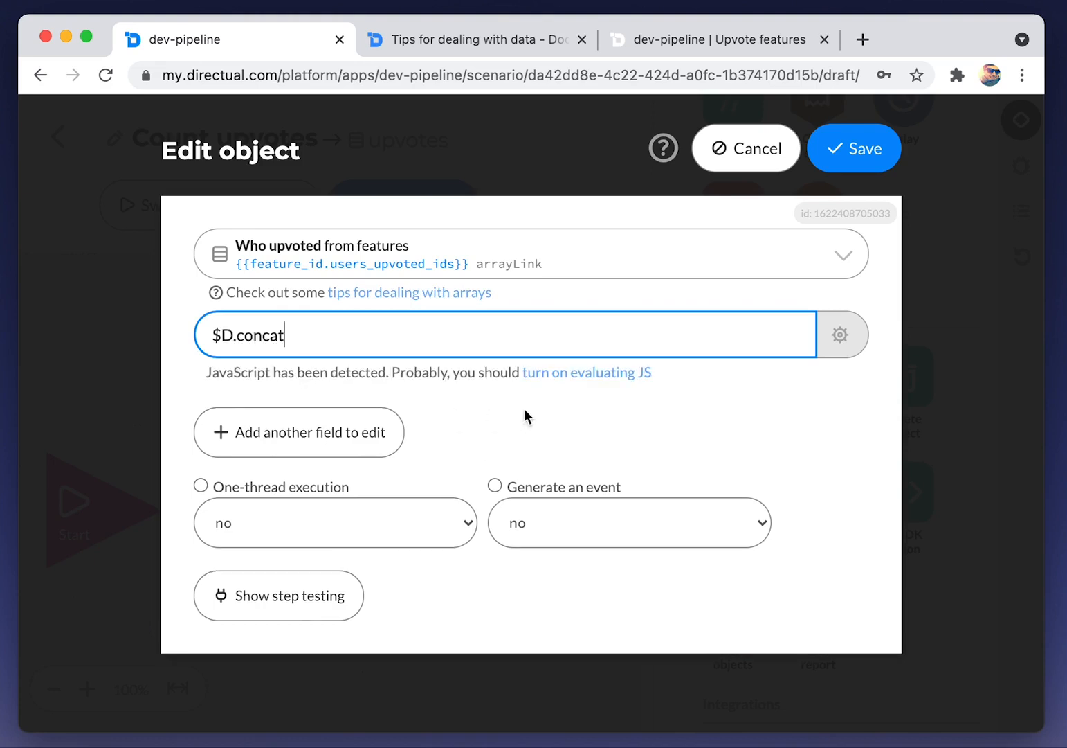
left_click(572, 373)
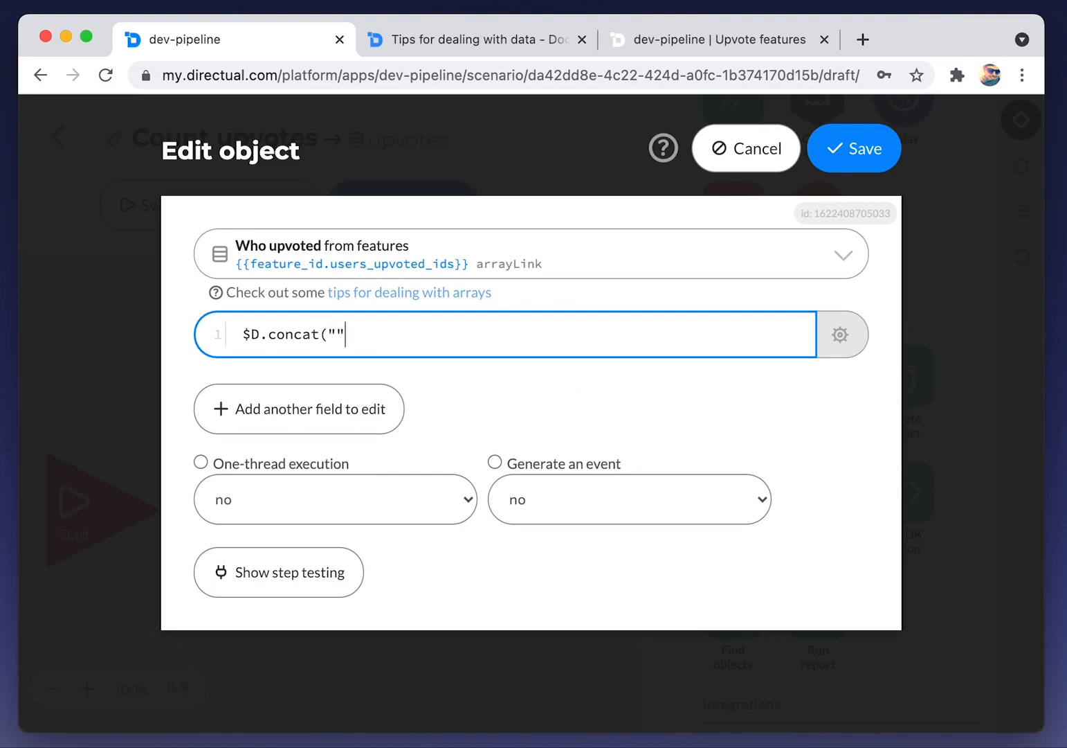
type("ncat(\"{{")
left_click(410, 334)
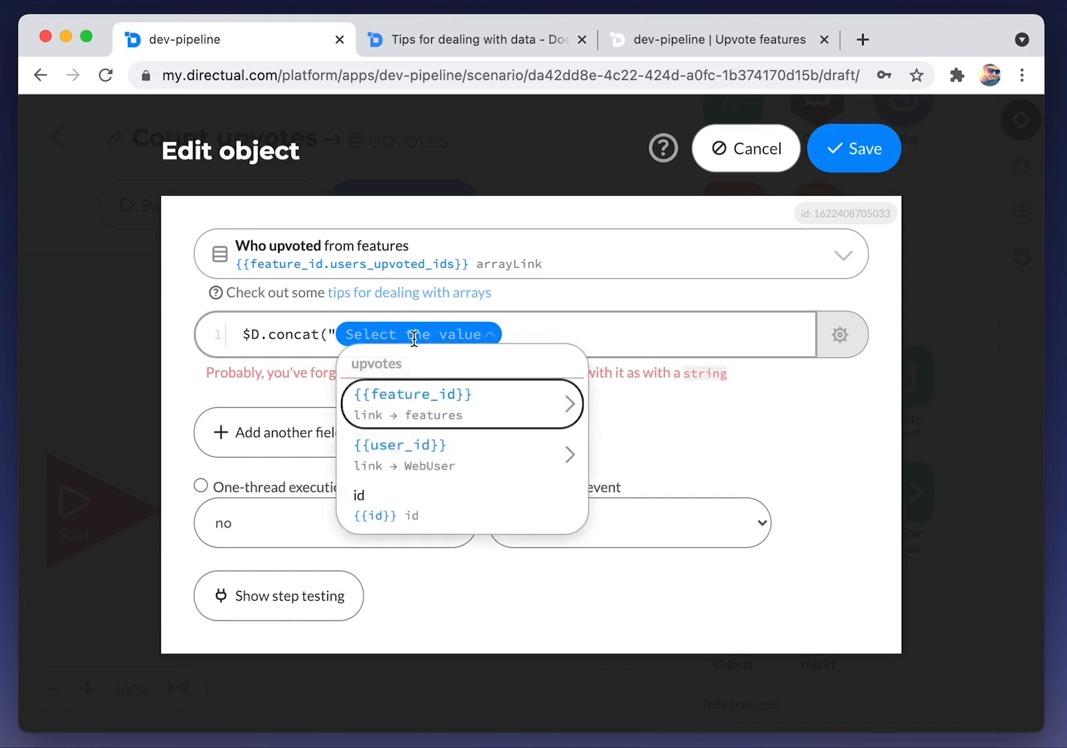
key("Right")
type("wh")
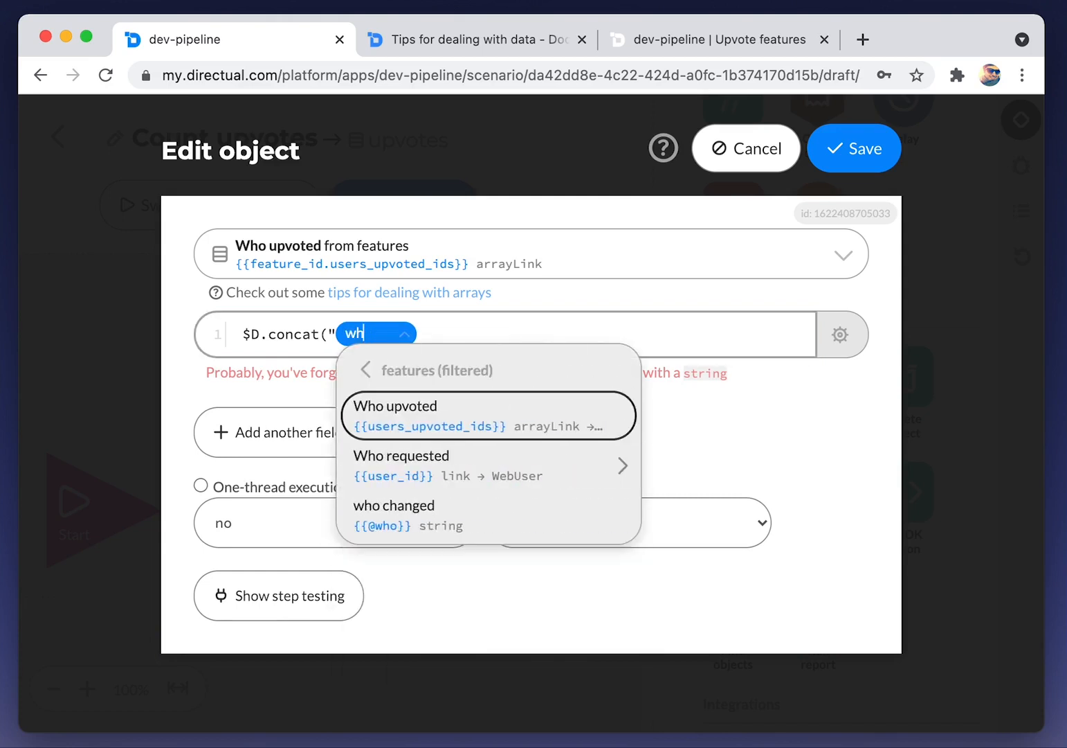
key("Return")
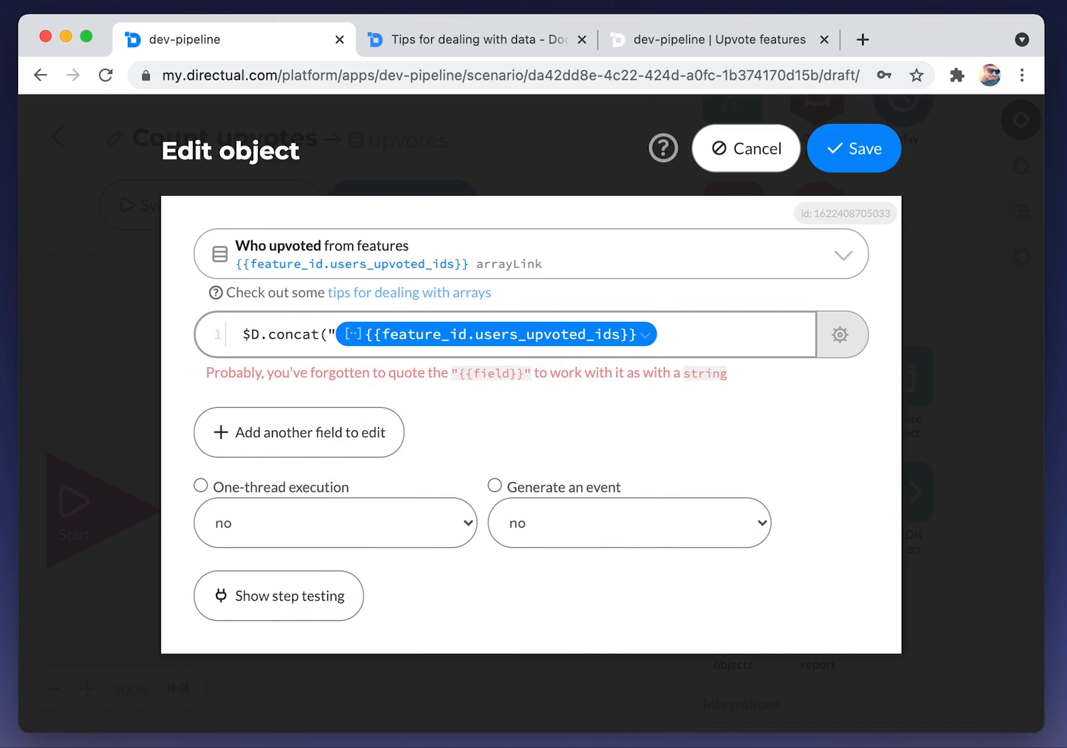
Add "{{user_id}}" as the second argument and close the expression
left_click(693, 336)
type("\",\"{{")
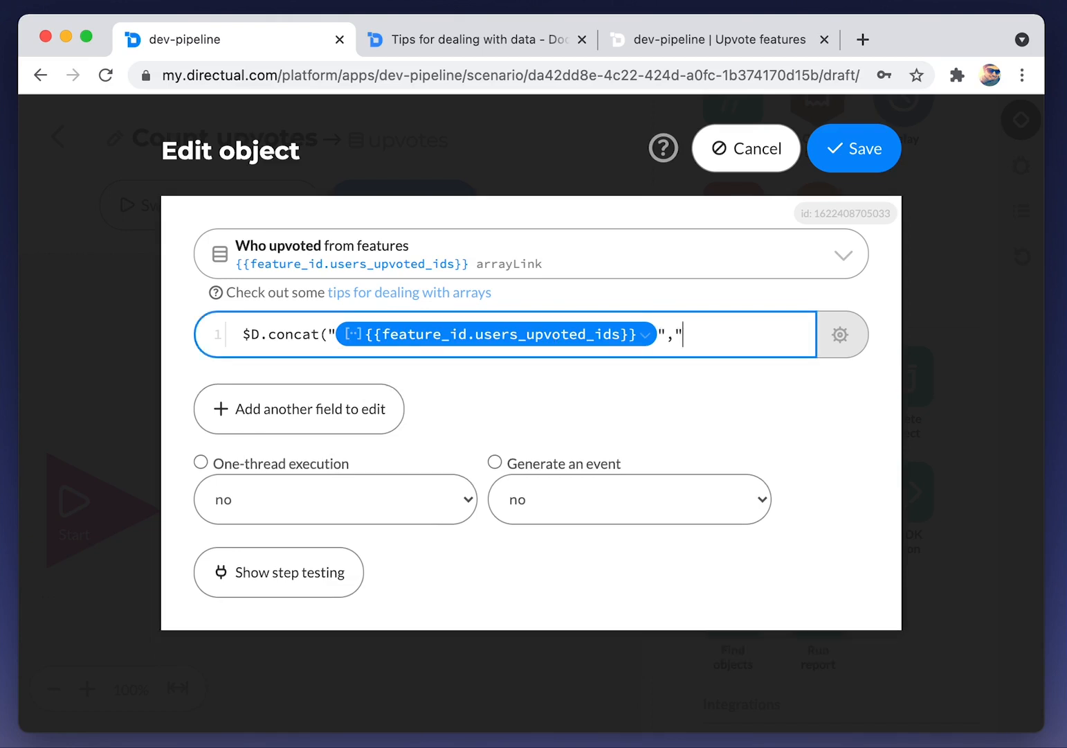
left_click(335, 361)
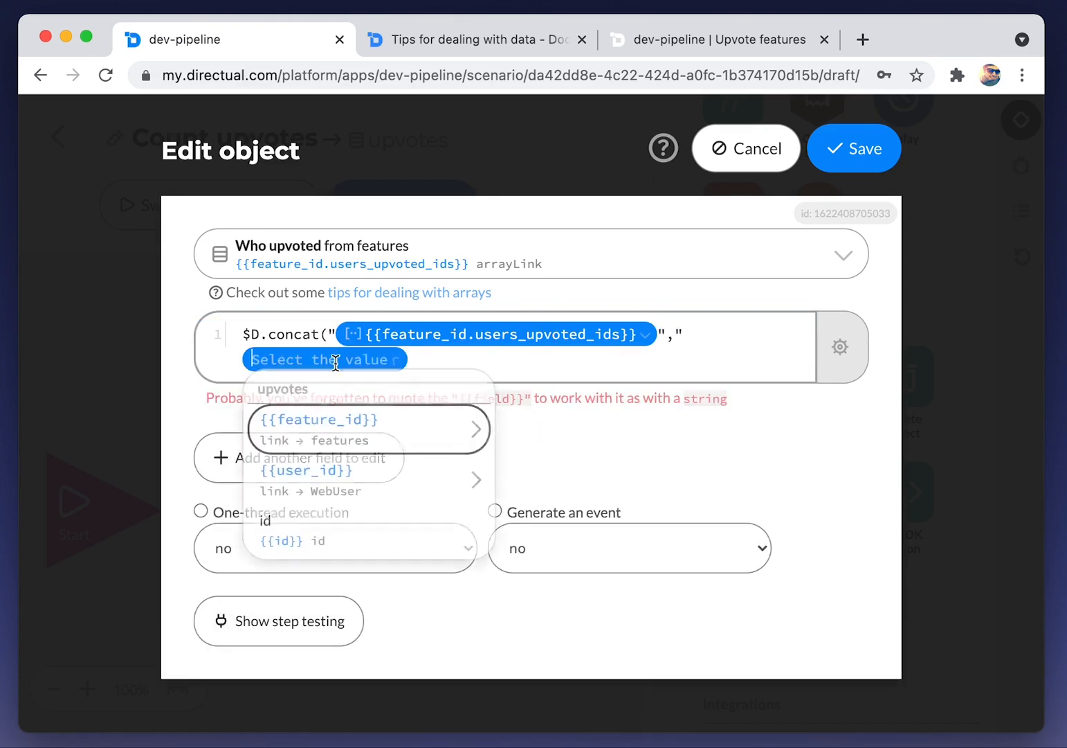
type("use")
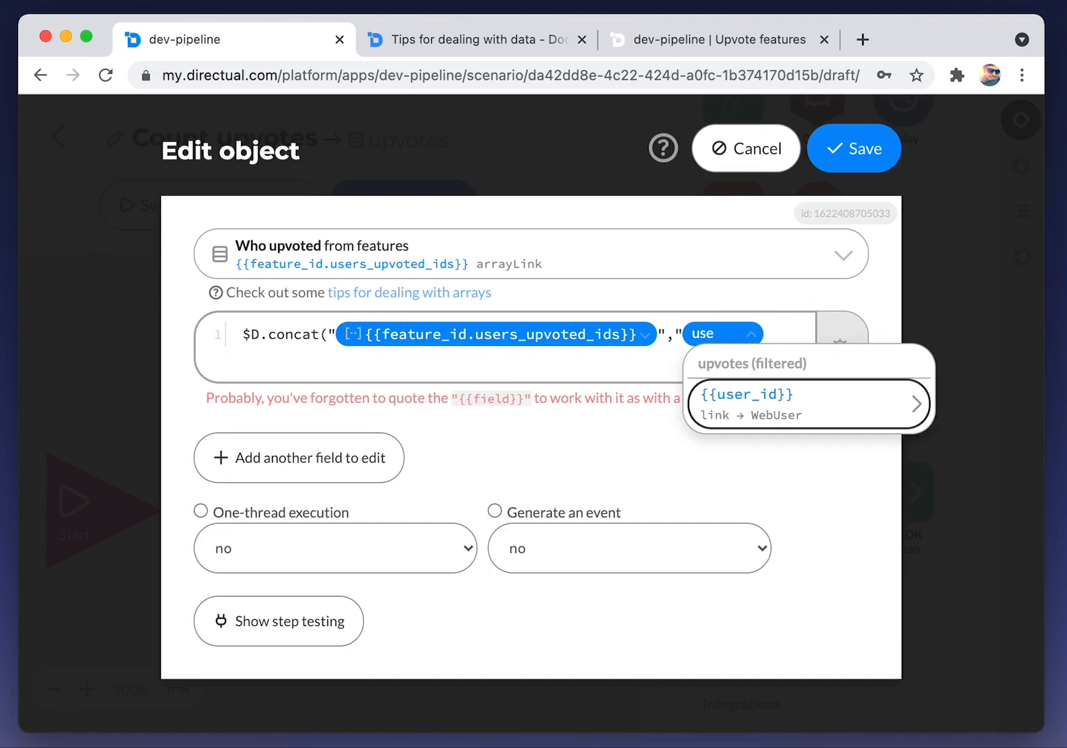
key("Return")
left_click(401, 359)
type("\"")
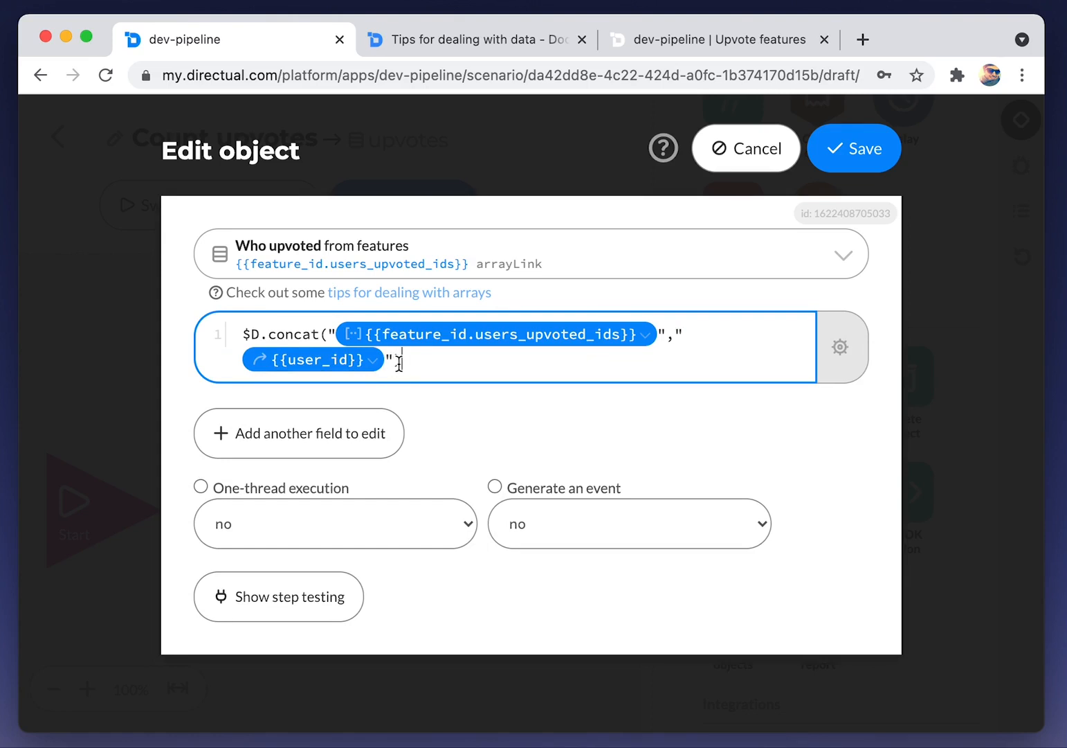
Save the Edit object step and open the upvotes table in a new tab
left_click(851, 160)
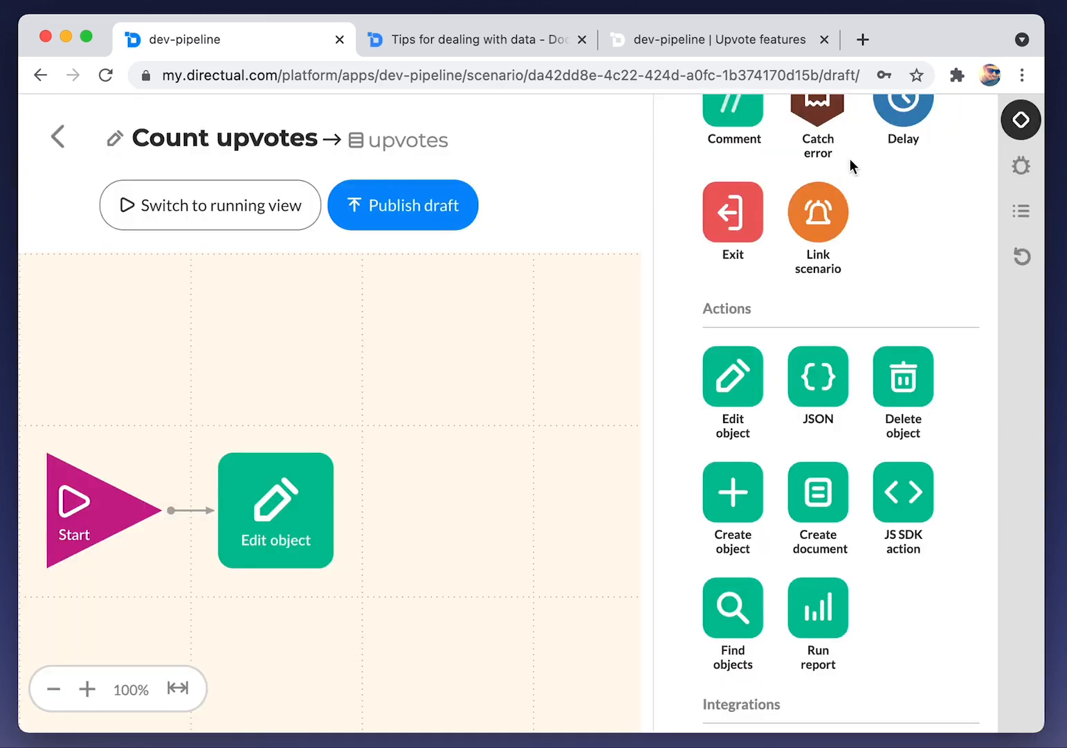
right_click(377, 144)
left_click(436, 146)
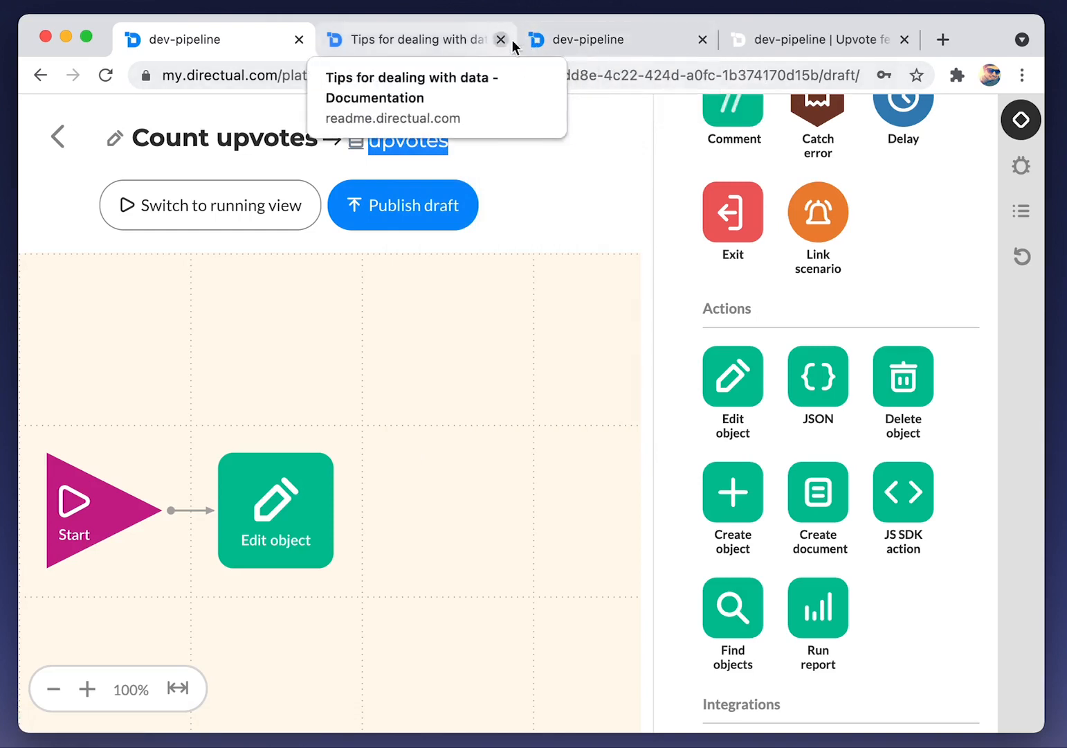
Copy the existing upvotes record's ID, then reopen the Edit object step's settings
left_click(566, 41)
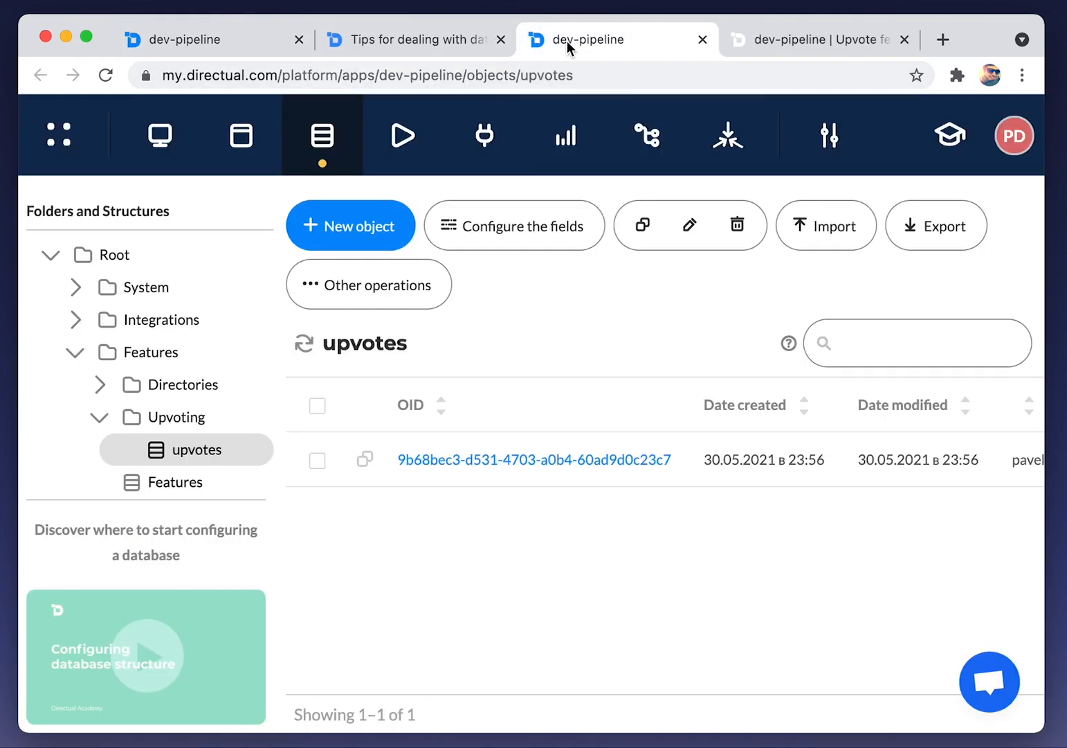
left_click(363, 459)
left_click(458, 469)
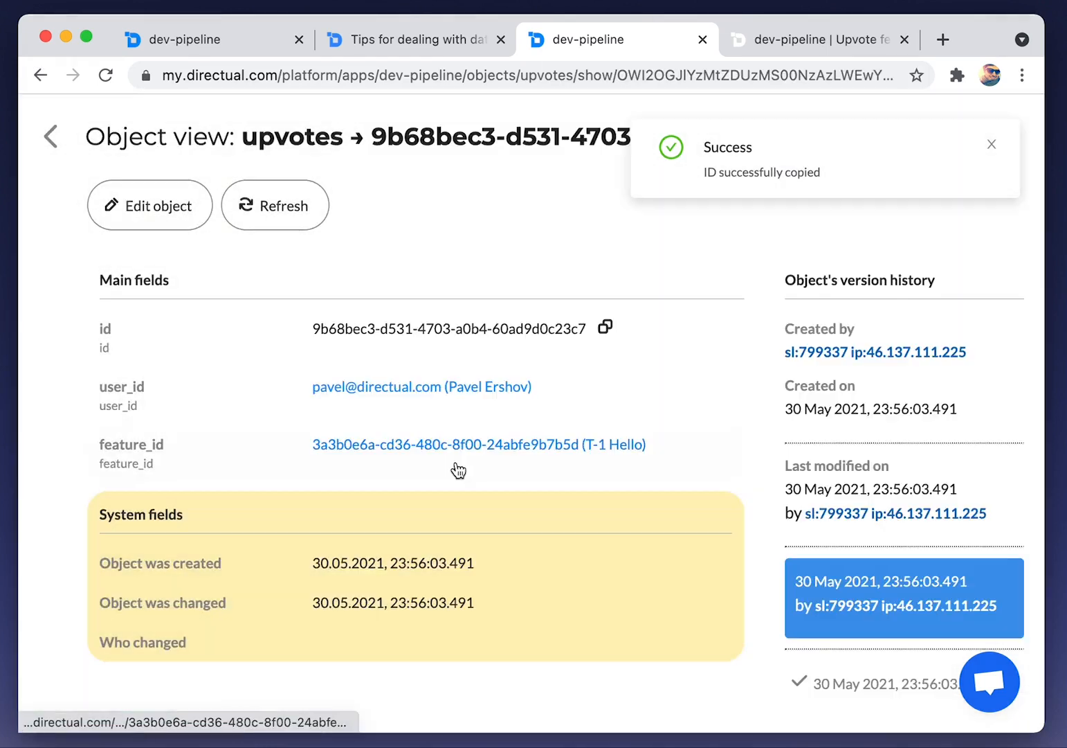
left_click(251, 41)
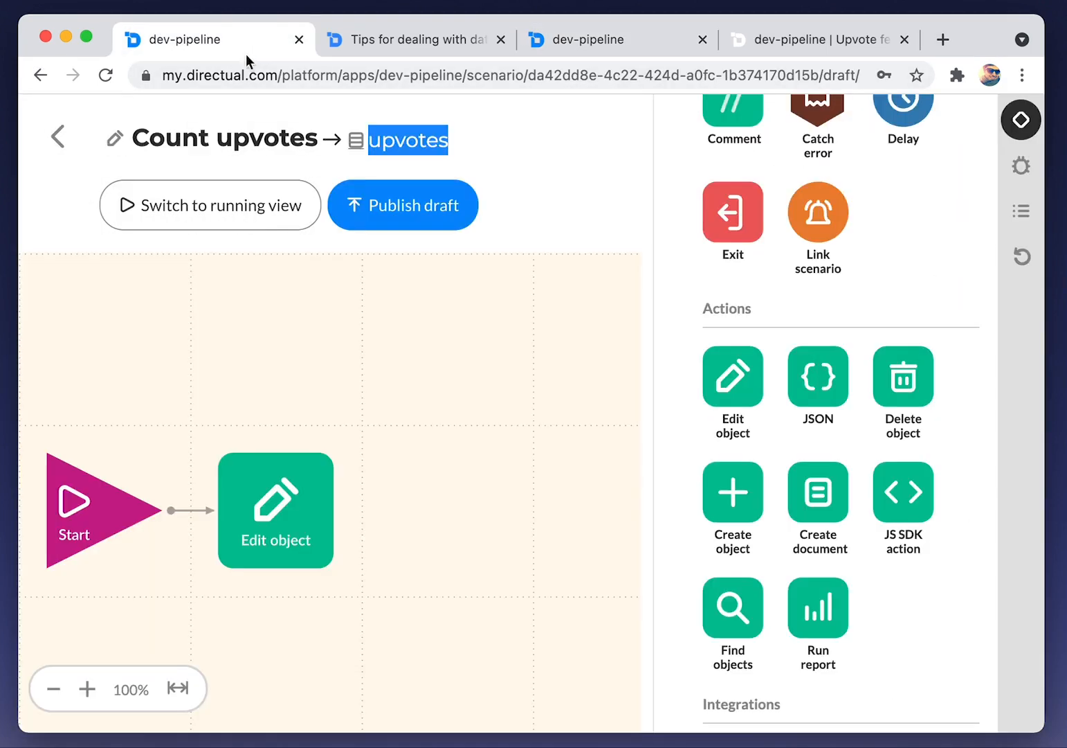
left_click(275, 519)
Evaluate the $D.concat expression against the copied upvotes record ID
left_click(486, 360)
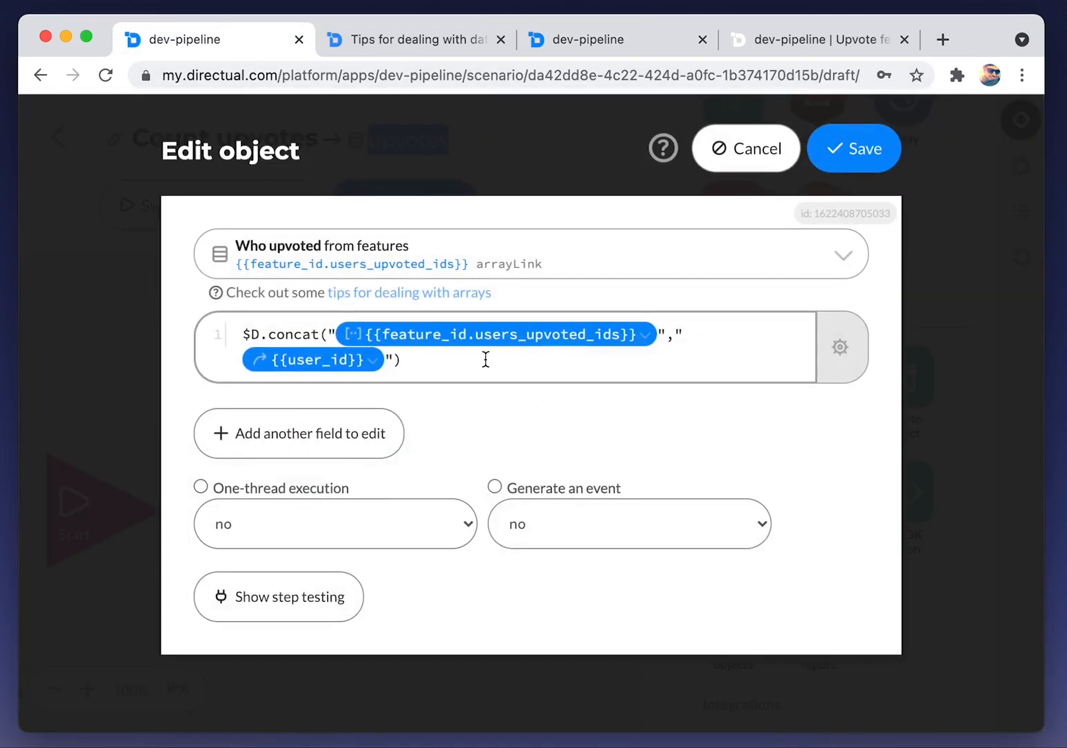
left_click(839, 347)
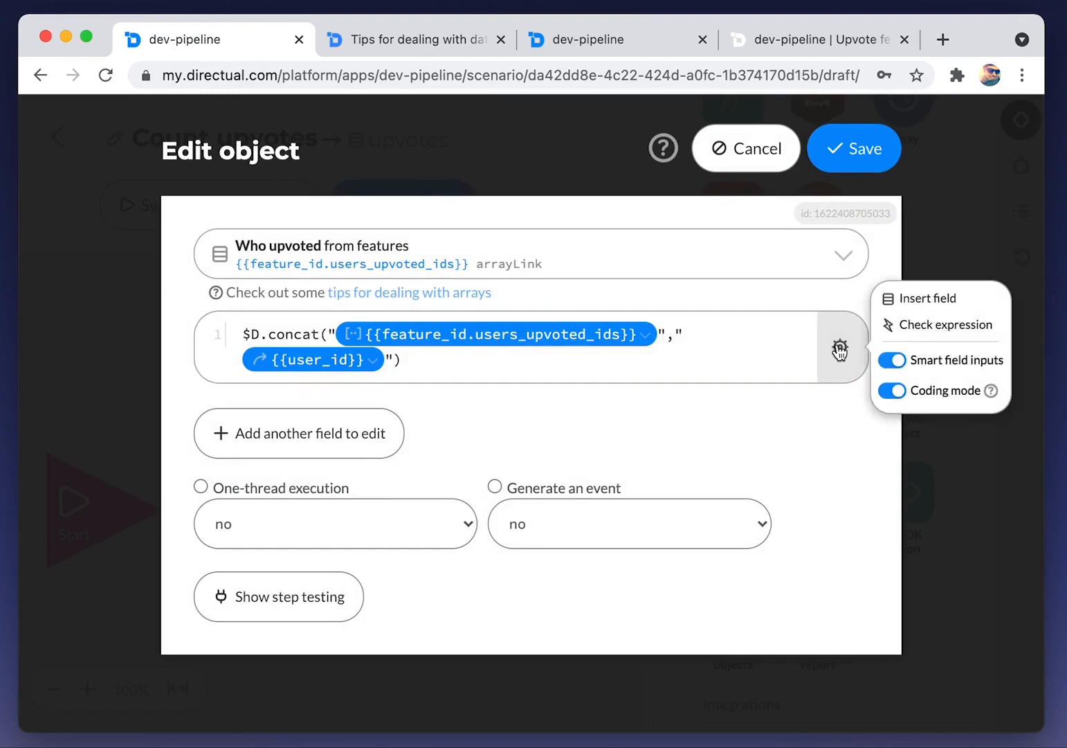
left_click(906, 329)
left_click(621, 369)
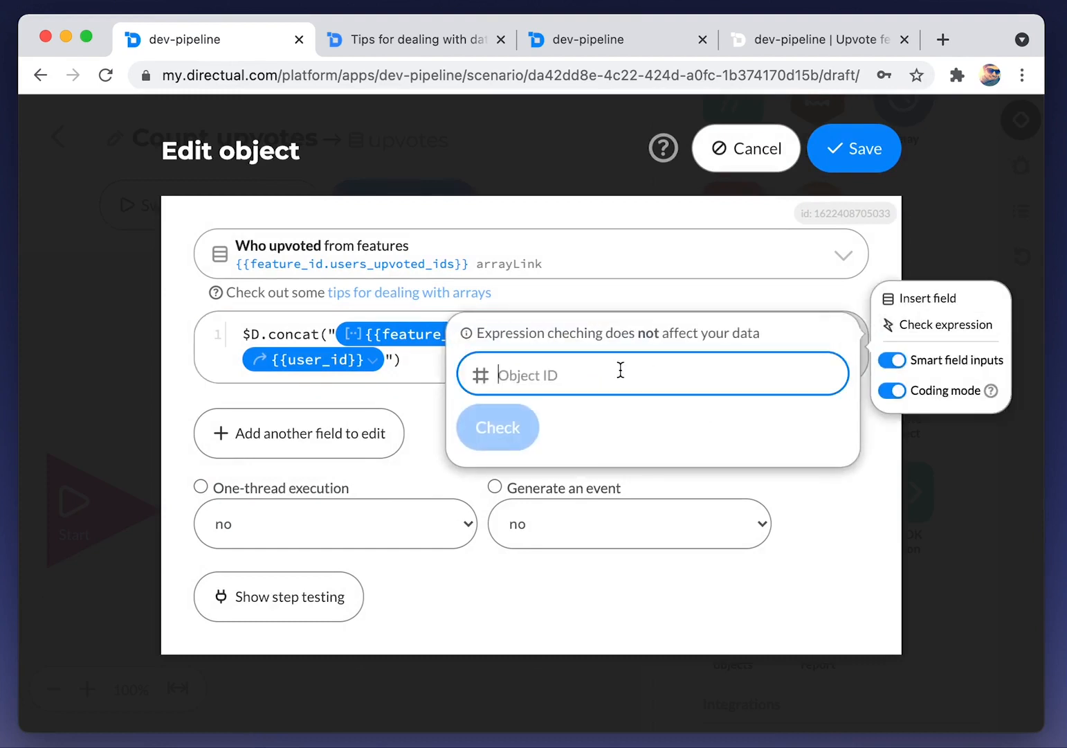
key("super+v")
left_click(525, 441)
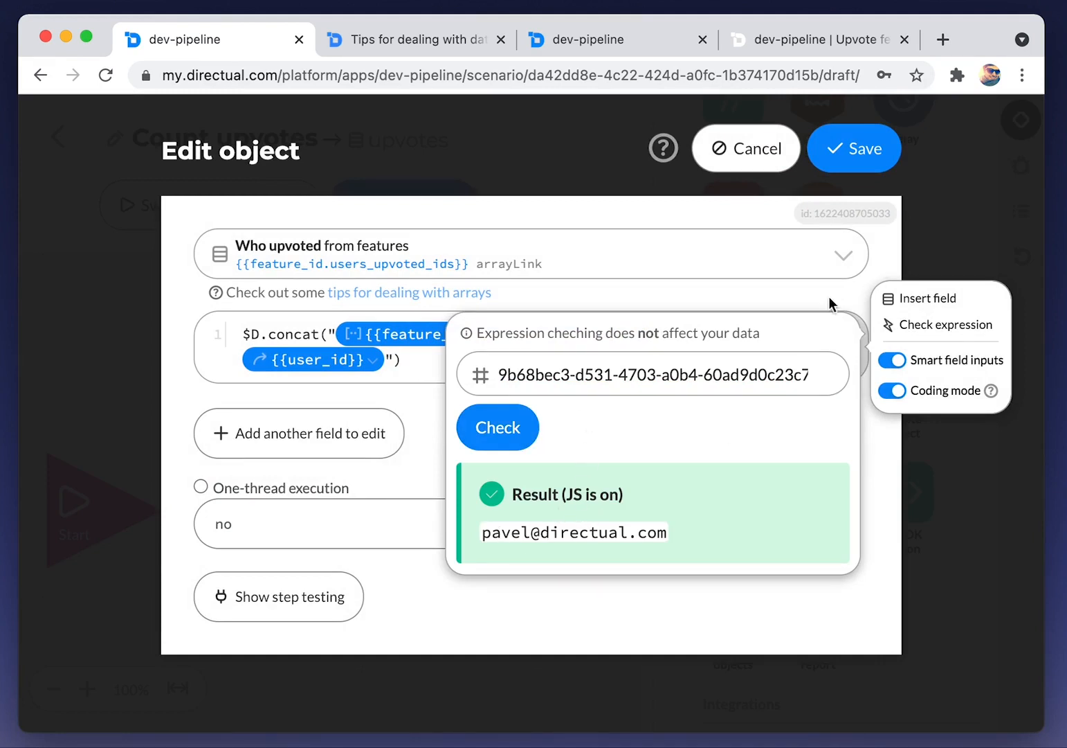
left_click(622, 292)
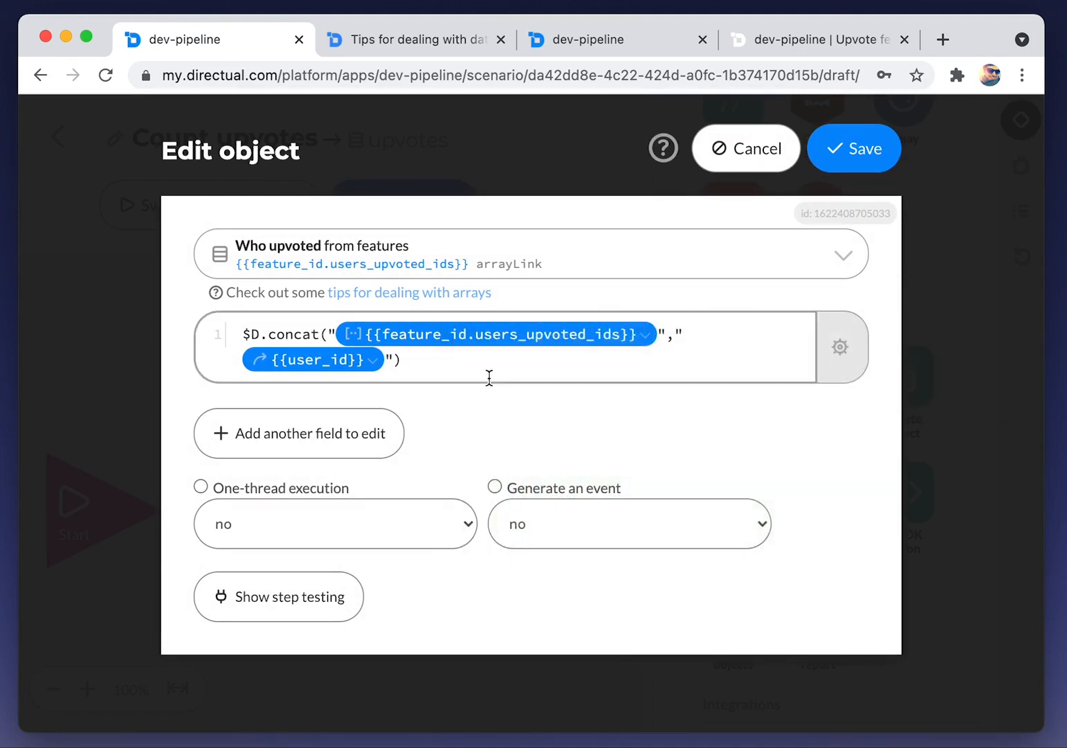
Run a step test with the copied record ID as the object OID
left_click(346, 596)
scroll(346, 596, "down", 3)
left_click(319, 599)
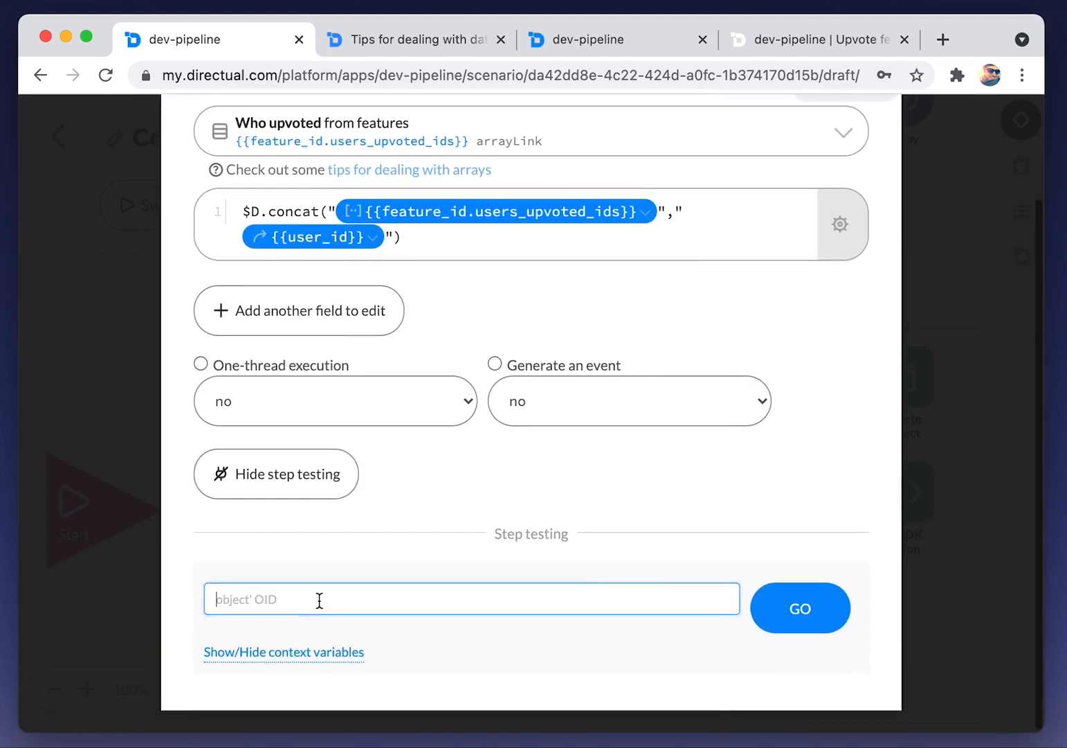
key("super+v")
left_click(793, 610)
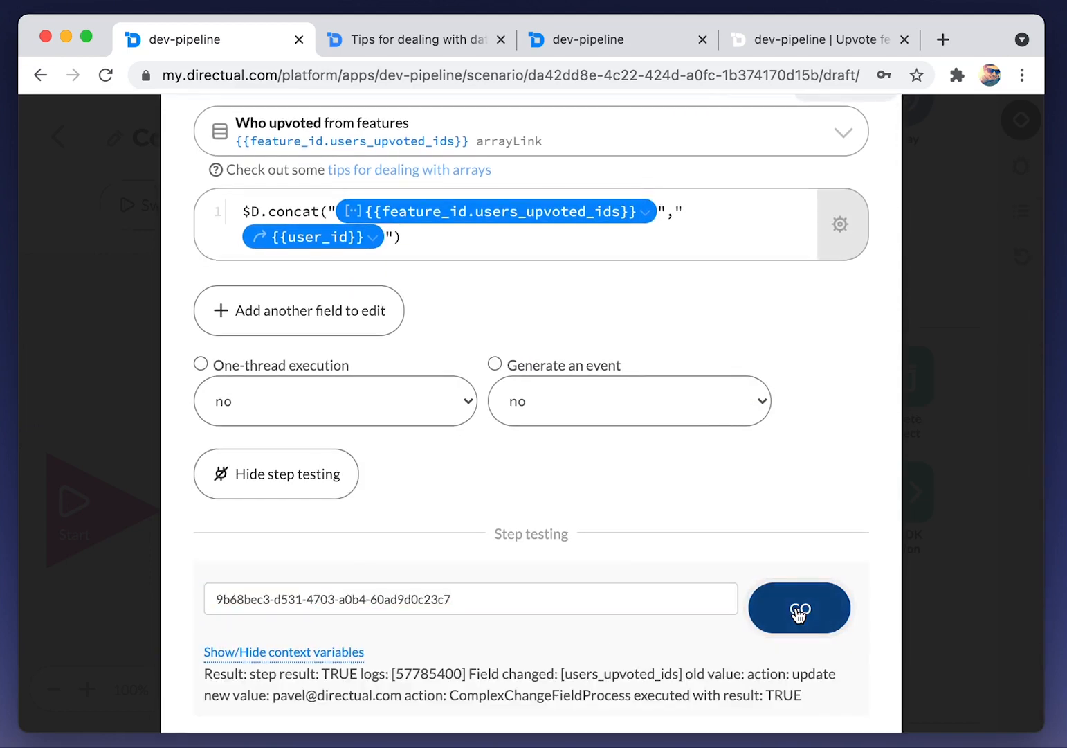
scroll(651, 612, "up", 3)
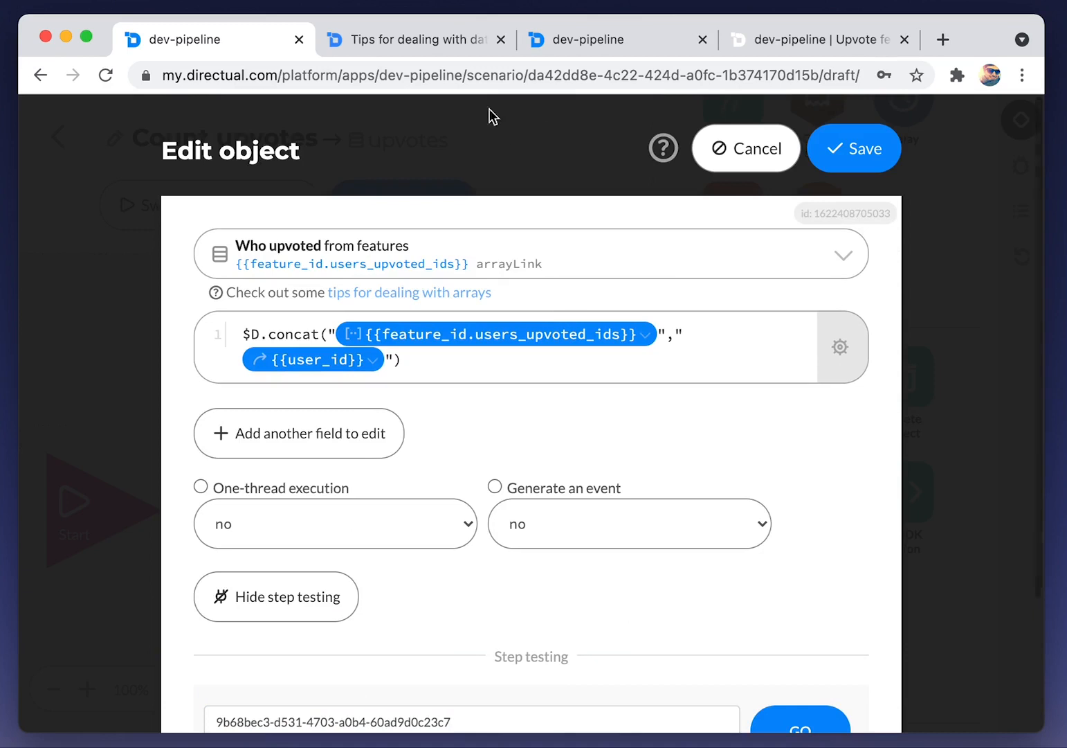
Check the linked feature record in the upvotes tab, then rerun the step test
left_click(598, 39)
left_click(283, 202)
left_click(376, 443)
scroll(360, 412, "down", 3)
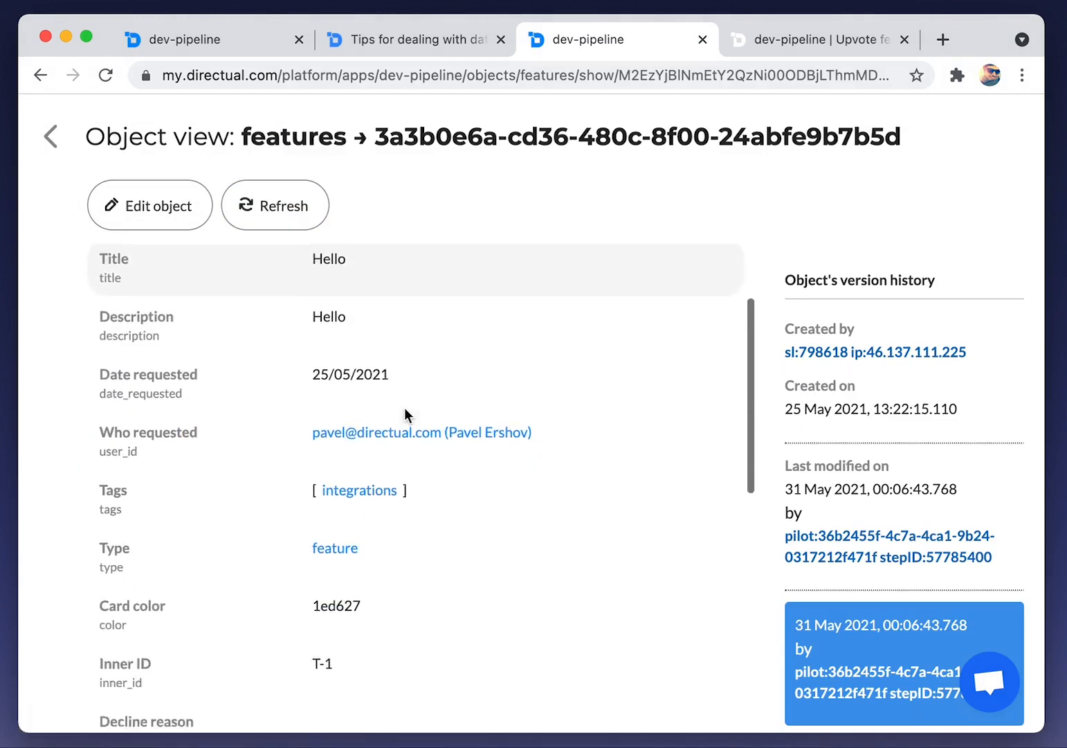
left_click(185, 39)
scroll(590, 491, "down", 3)
left_click(802, 553)
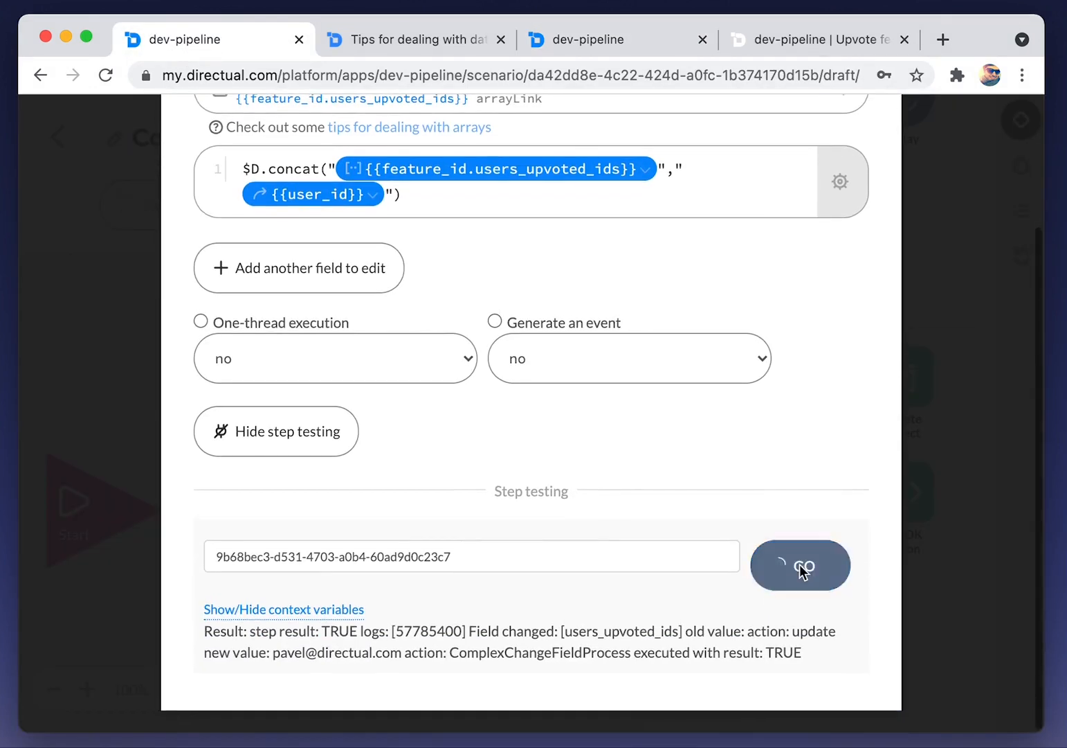
scroll(578, 496, "up", 3)
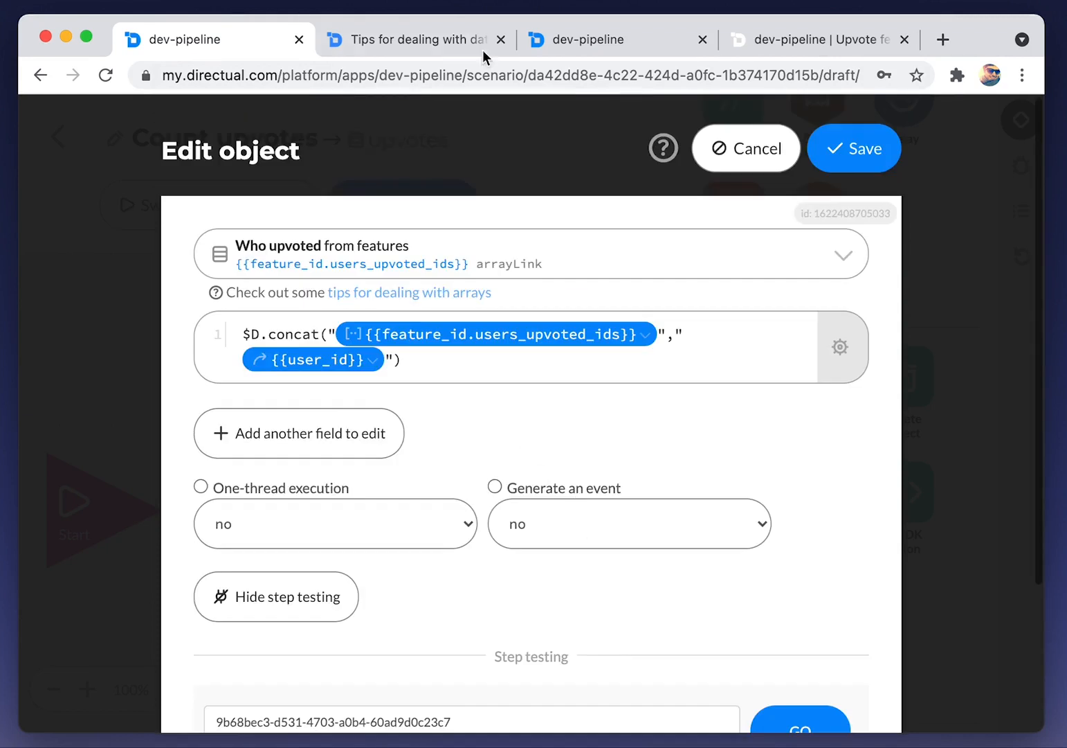
Recheck the array tips and the refreshed feature record, then save the Who upvoted edit
left_click(435, 36)
left_click(592, 39)
left_click(276, 207)
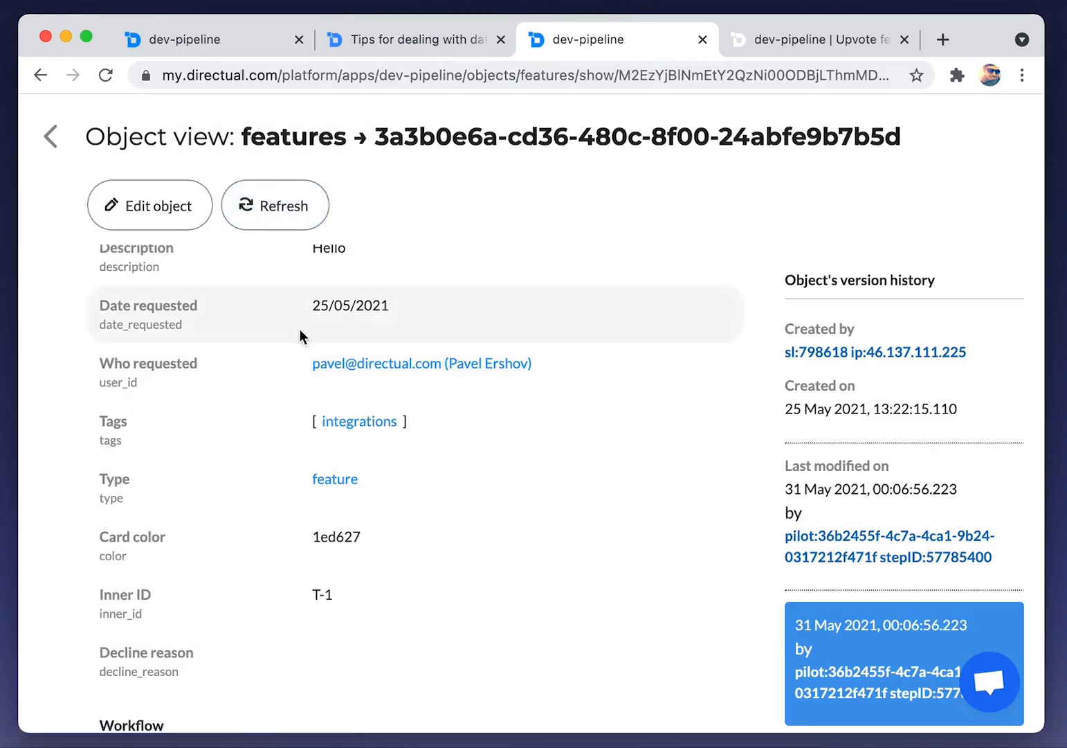
left_click(206, 43)
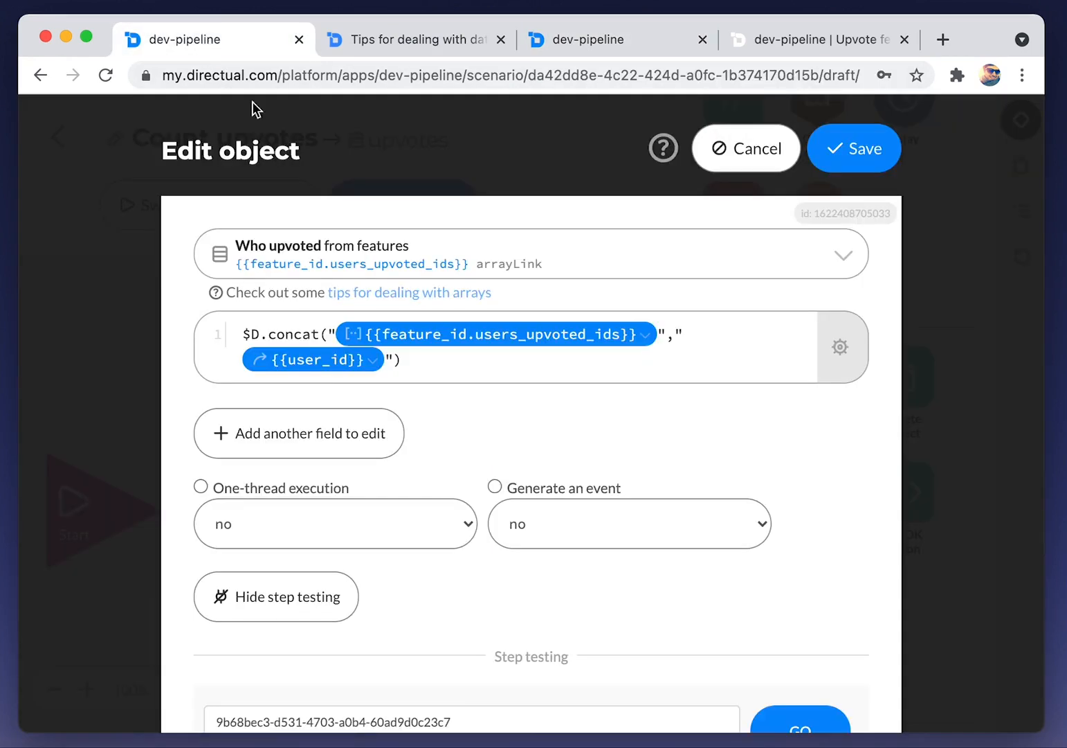
left_click(865, 167)
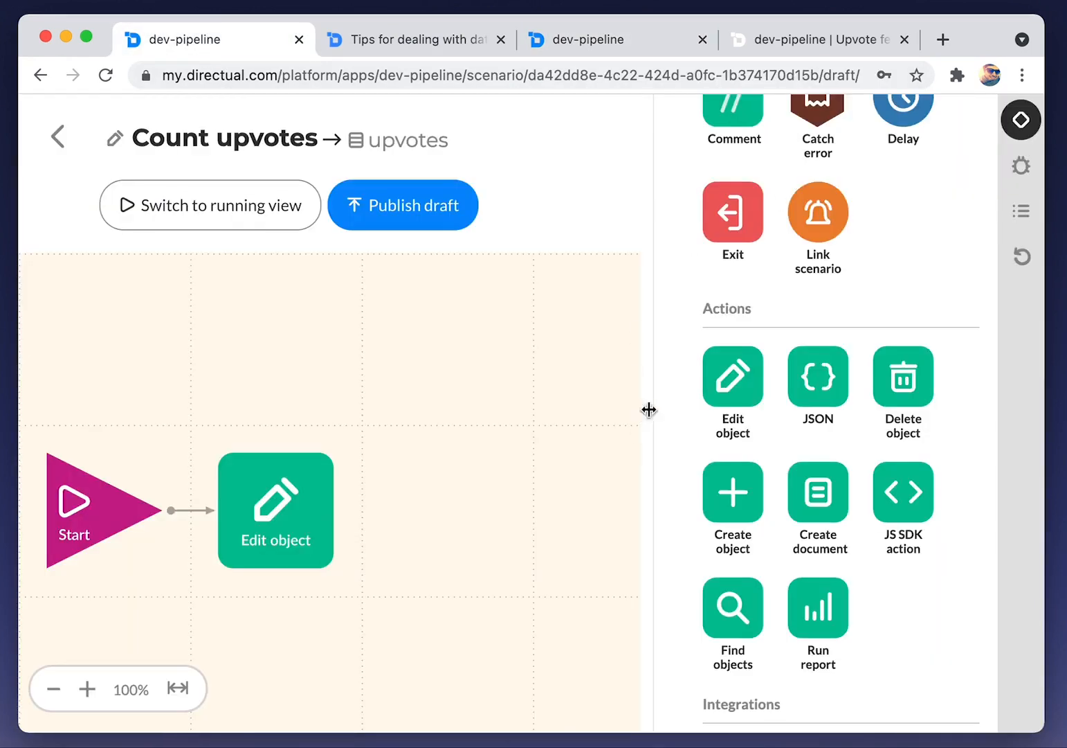
Add a comment 'Add a user to "who upvoted" field' above the first Edit object step
scroll(817, 373, "up", 3)
left_click_drag(735, 221, 289, 373)
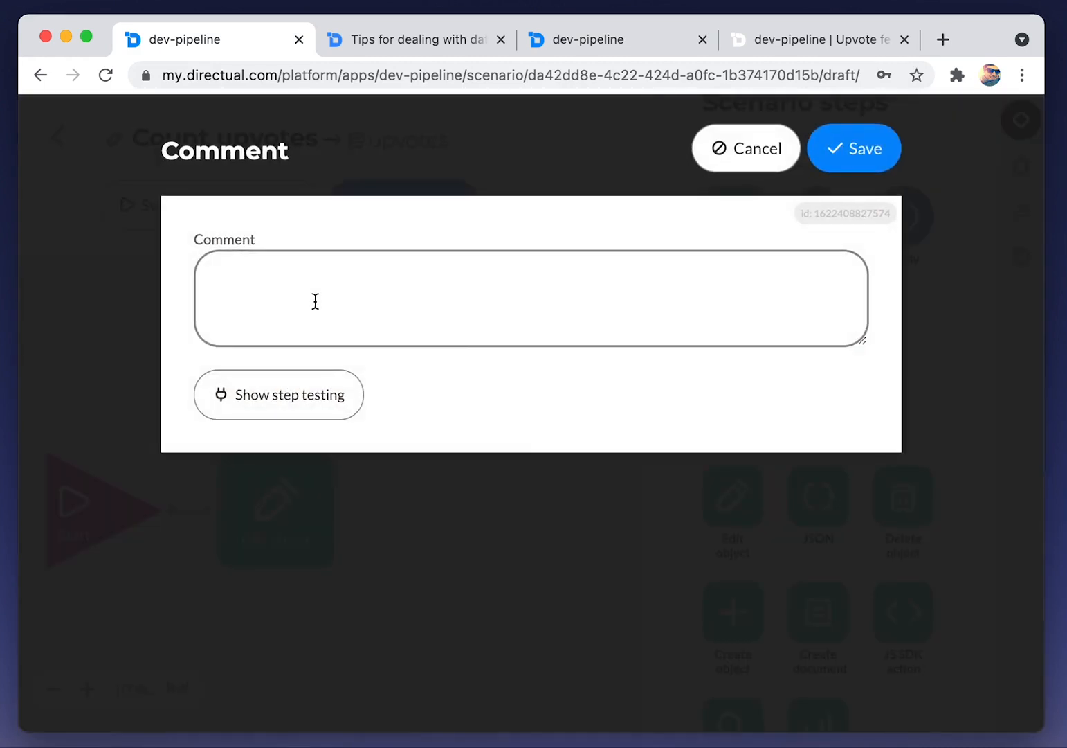
left_click(313, 304)
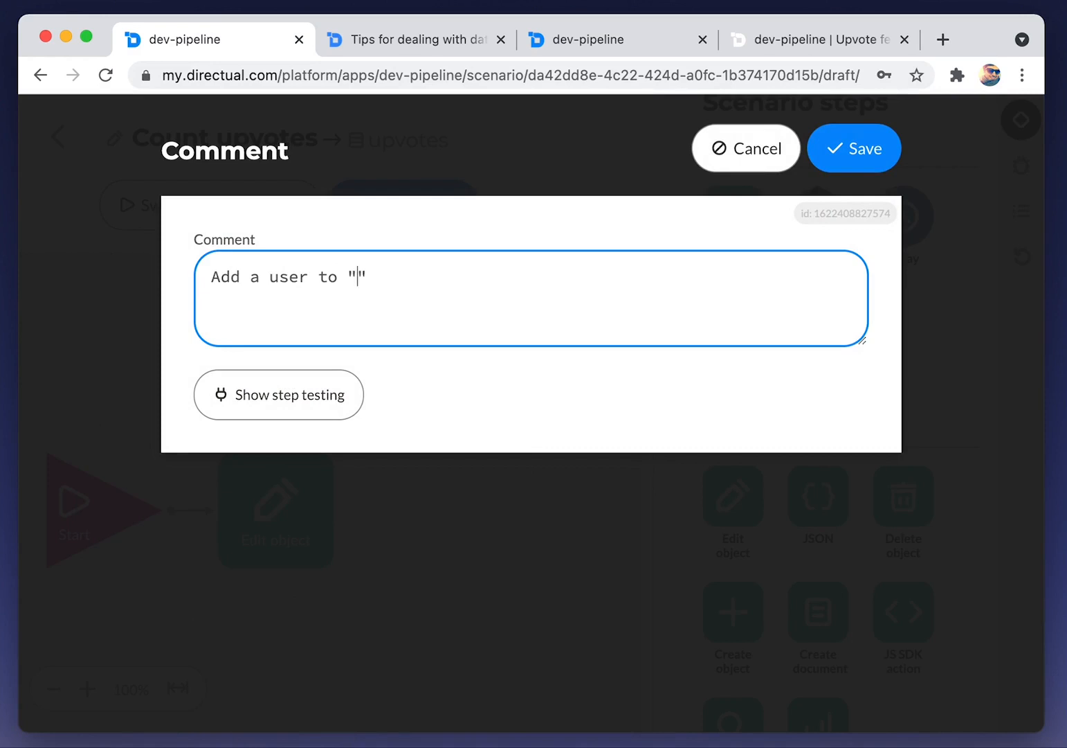
type("Add a user to \"who upvoted\" field")
left_click(842, 153)
Connect a second Edit object step after the first and label it with the comment 'counting upvotes'
left_click_drag(732, 499, 450, 524)
left_click_drag(335, 513, 429, 511)
left_click_drag(733, 216, 469, 362)
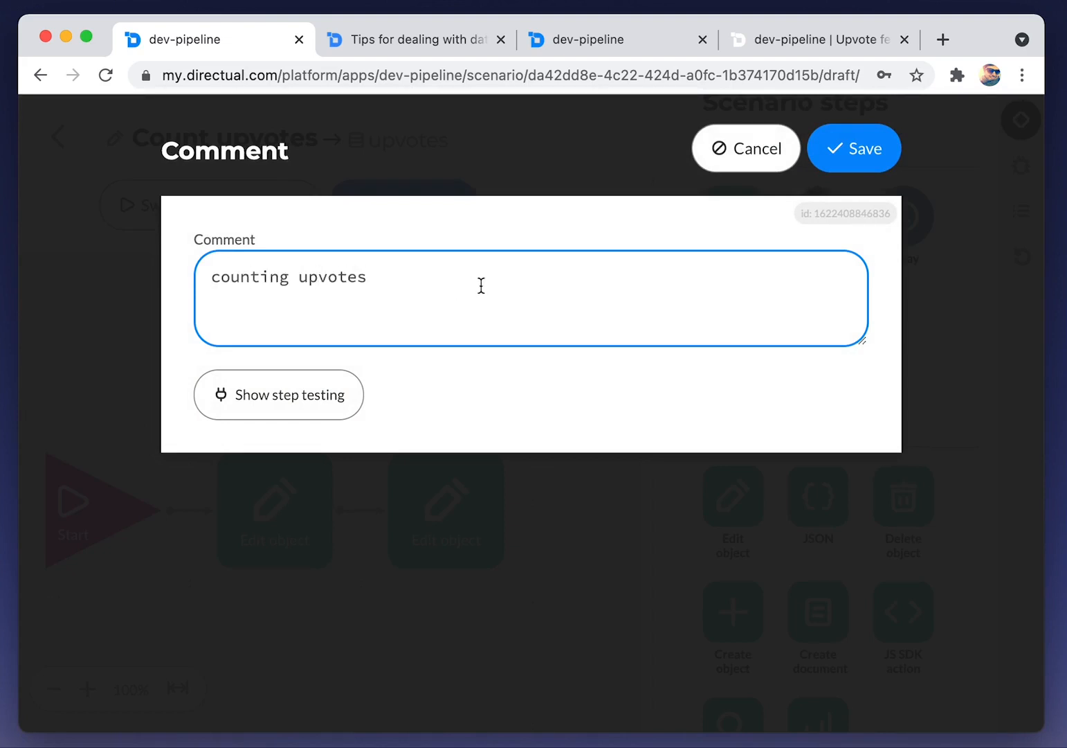
type("counting upvotes")
left_click(848, 154)
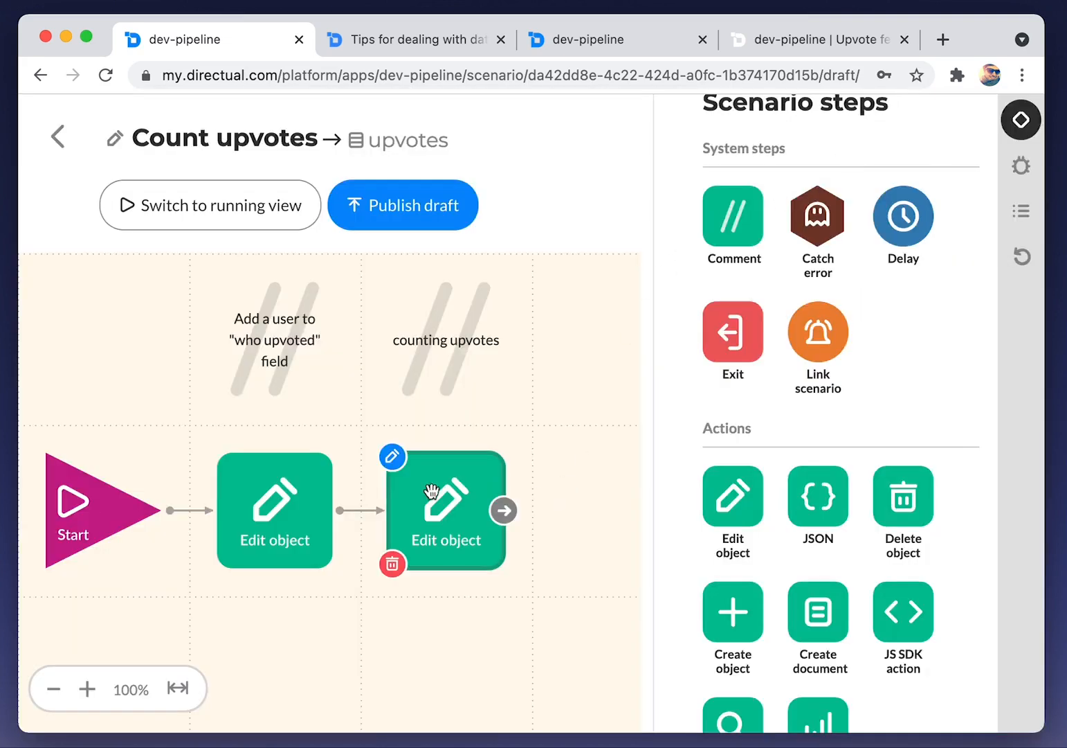
Make the second Edit object step edit the linked feature's Upvotes field (feature_id > Upvotes)
left_click(429, 495)
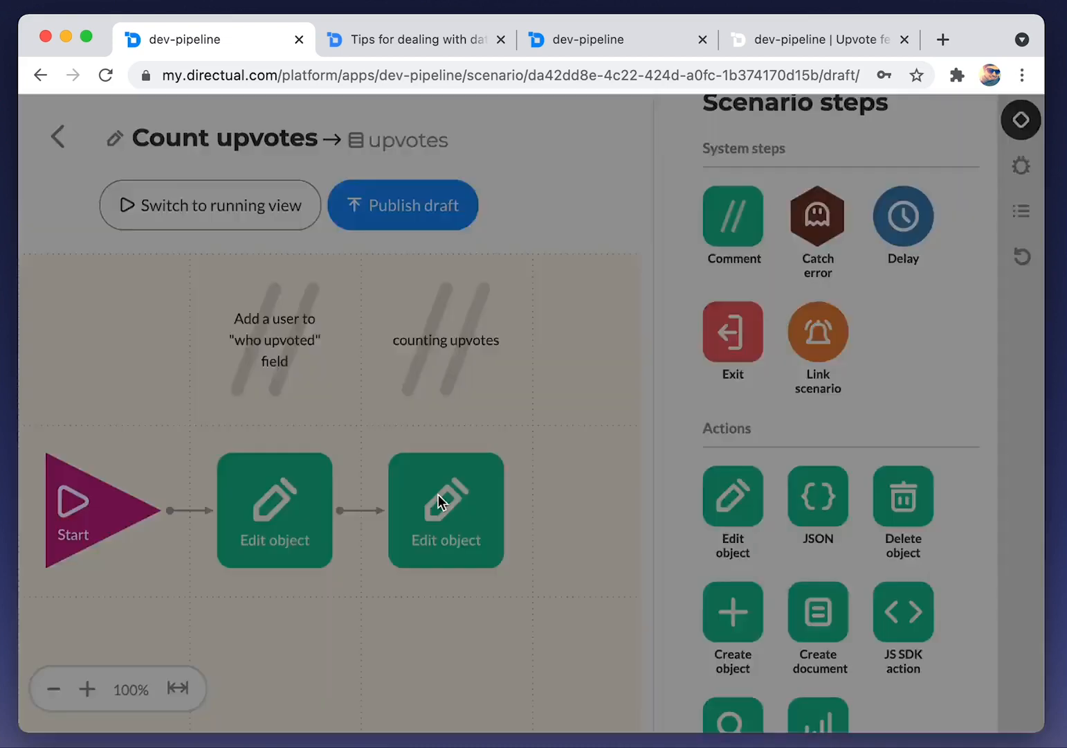
left_click(295, 258)
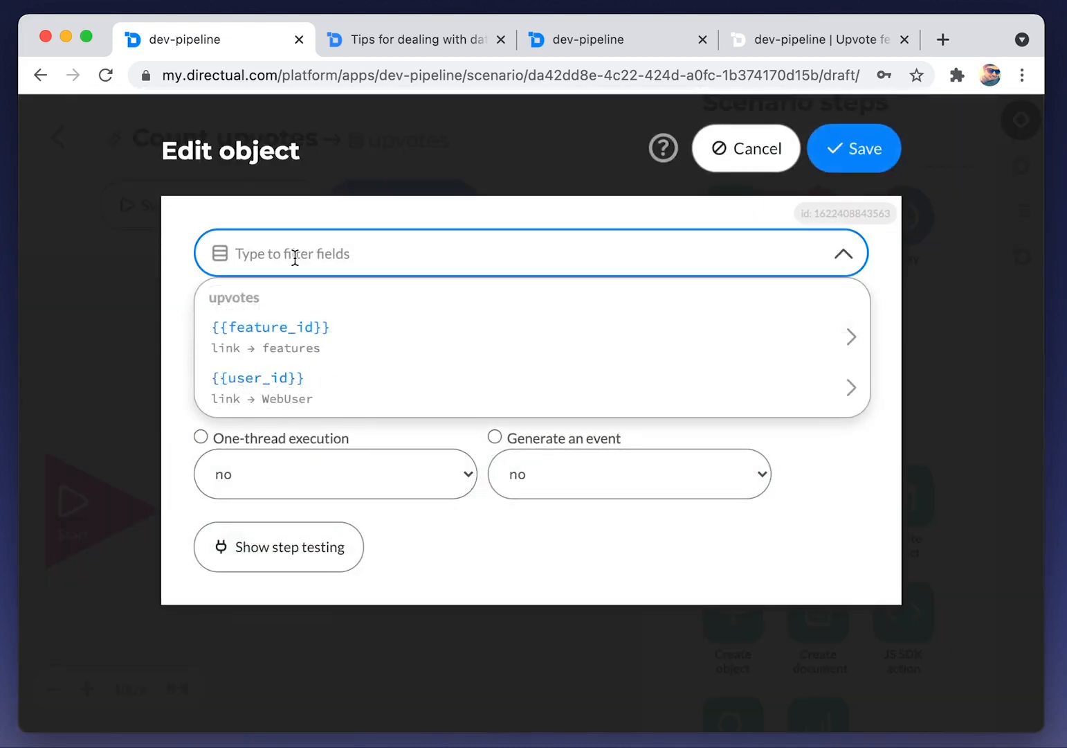
key("Down")
key("Right")
key("Down")
key("Return")
Check the documentation on counting array elements before entering the Upvotes value
left_click(297, 311)
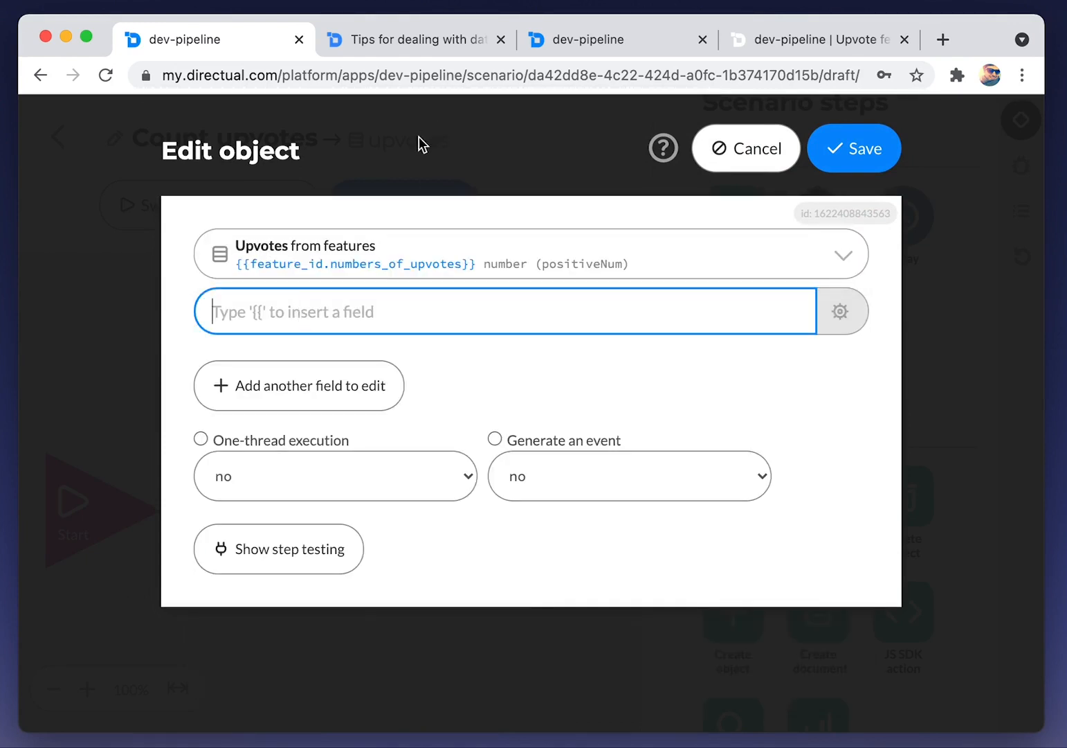
left_click(394, 38)
scroll(370, 316, "up", 15)
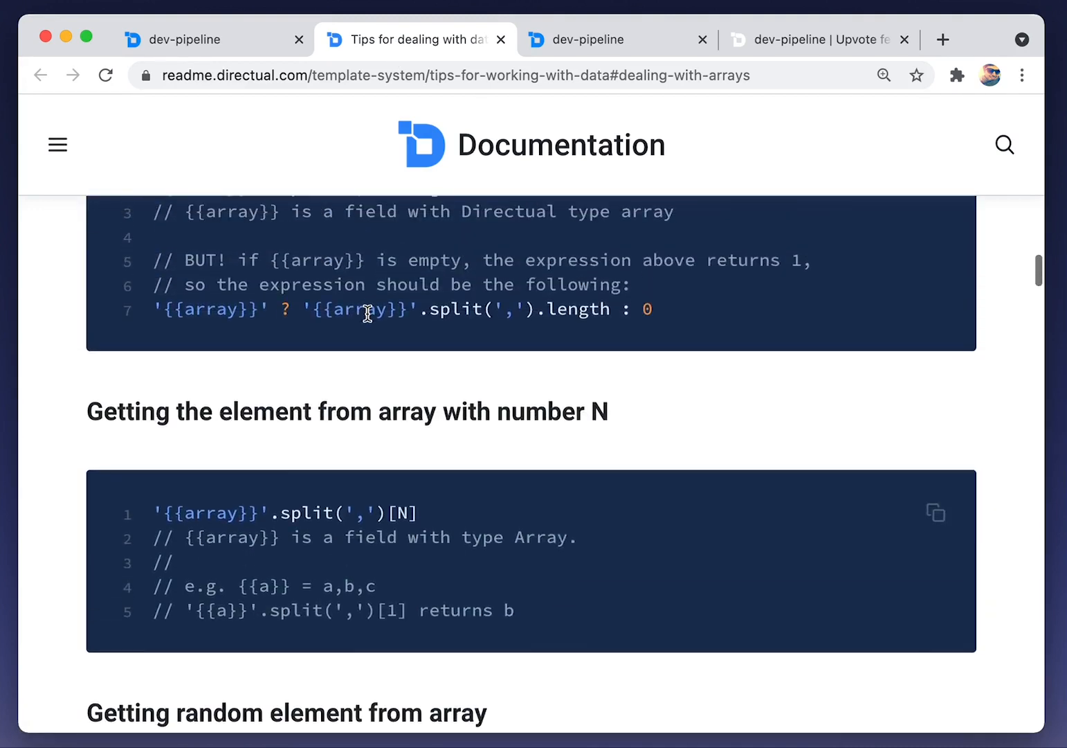
scroll(368, 313, "up", 5)
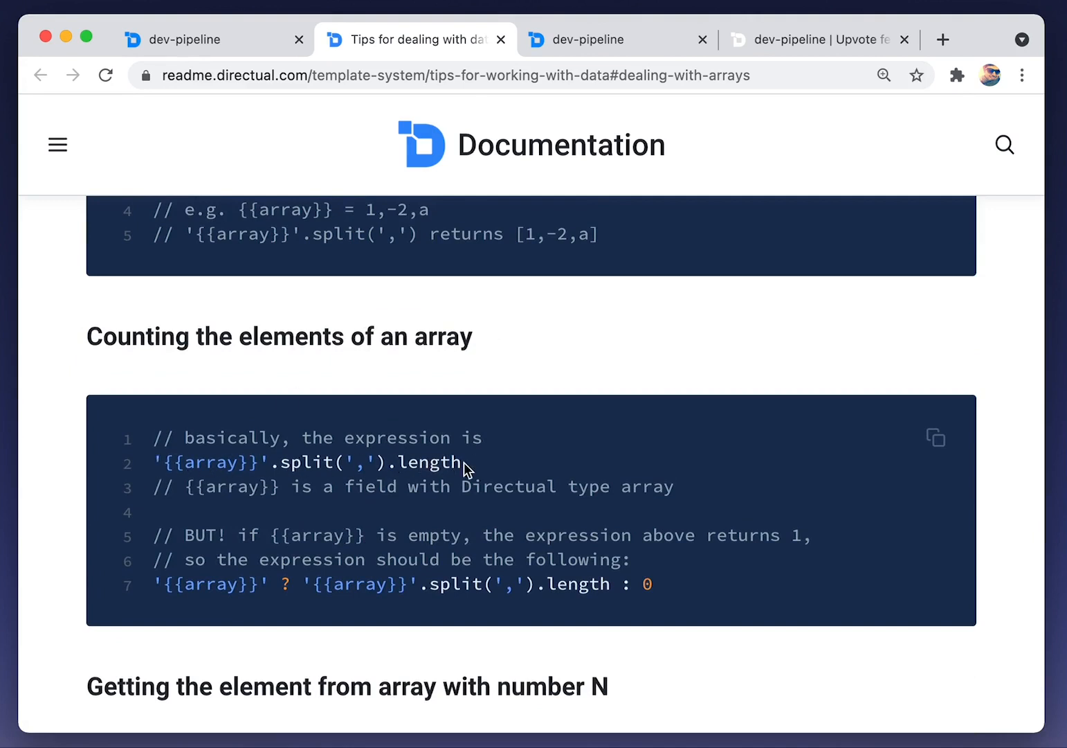
left_click(206, 43)
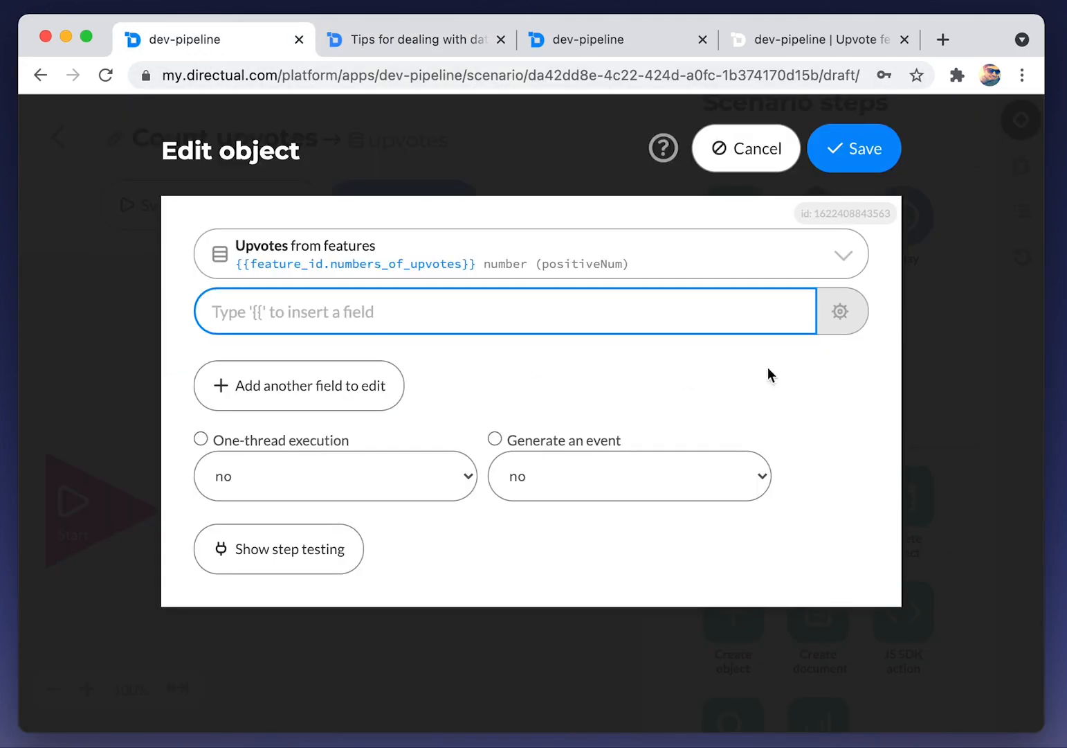
Turn on coding mode for the value and insert {{feature_id.users_upvoted_ids}}
left_click(839, 313)
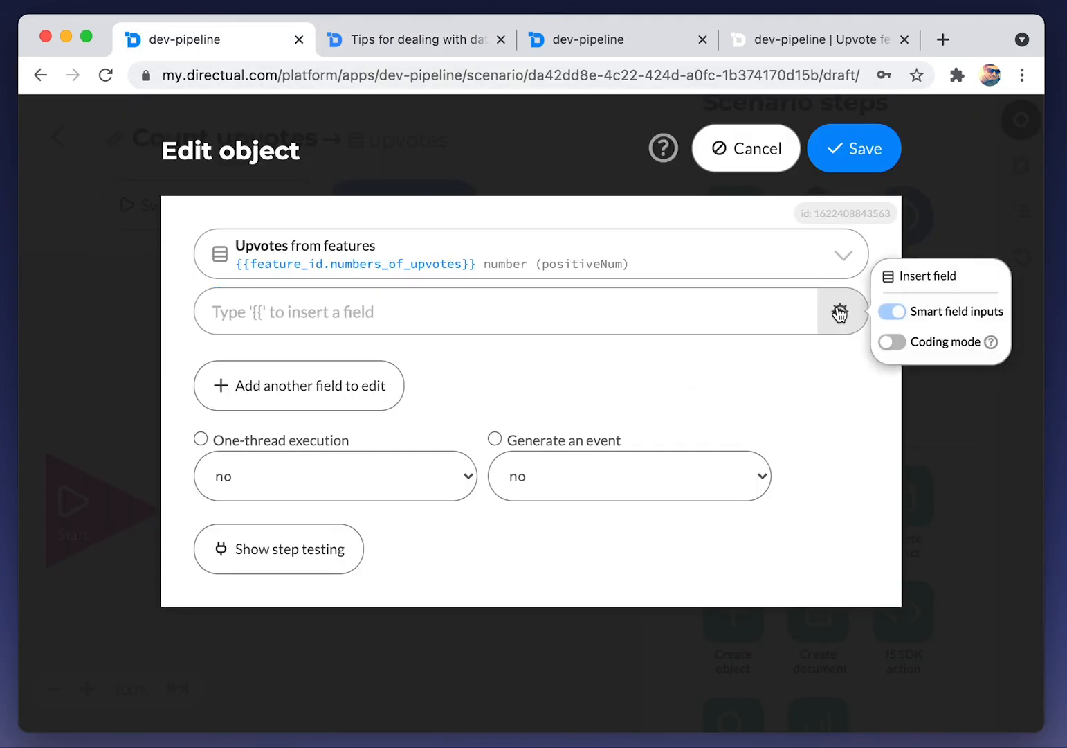
left_click(893, 344)
left_click(407, 317)
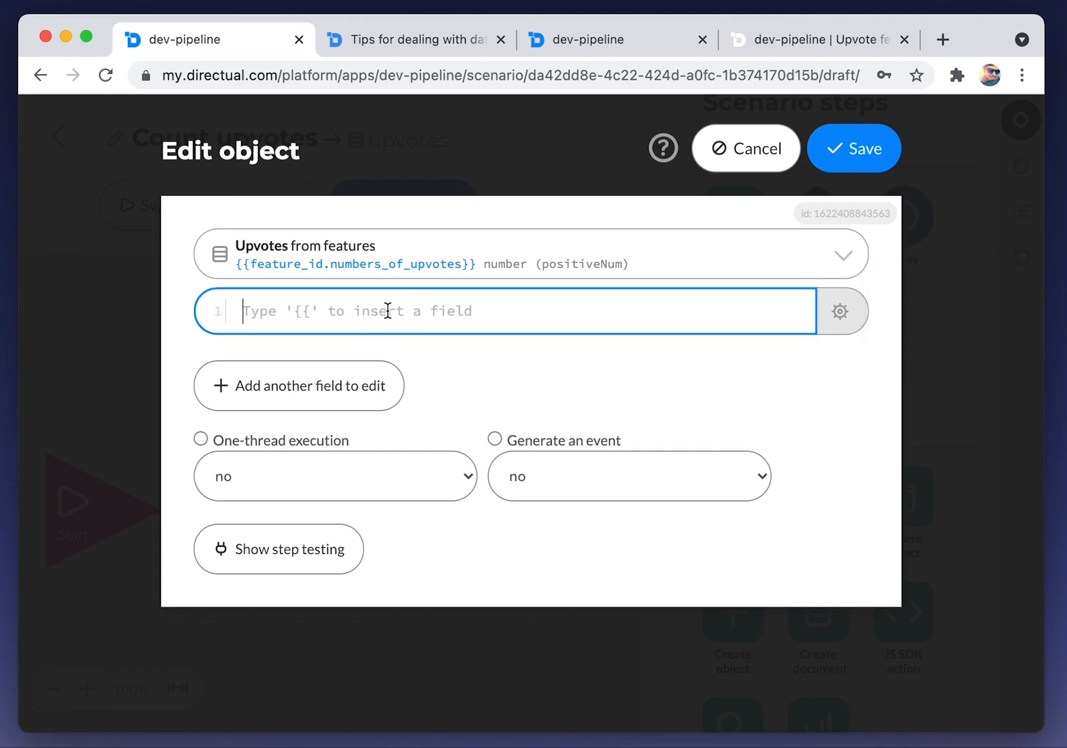
type("{{")
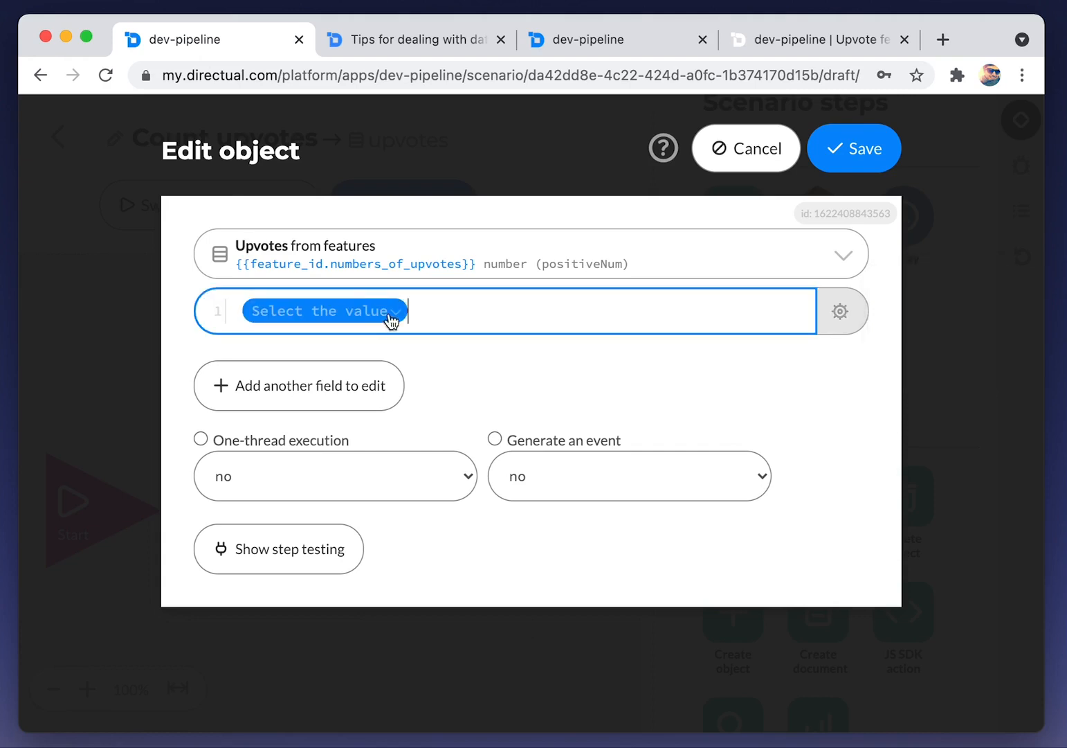
left_click(362, 310)
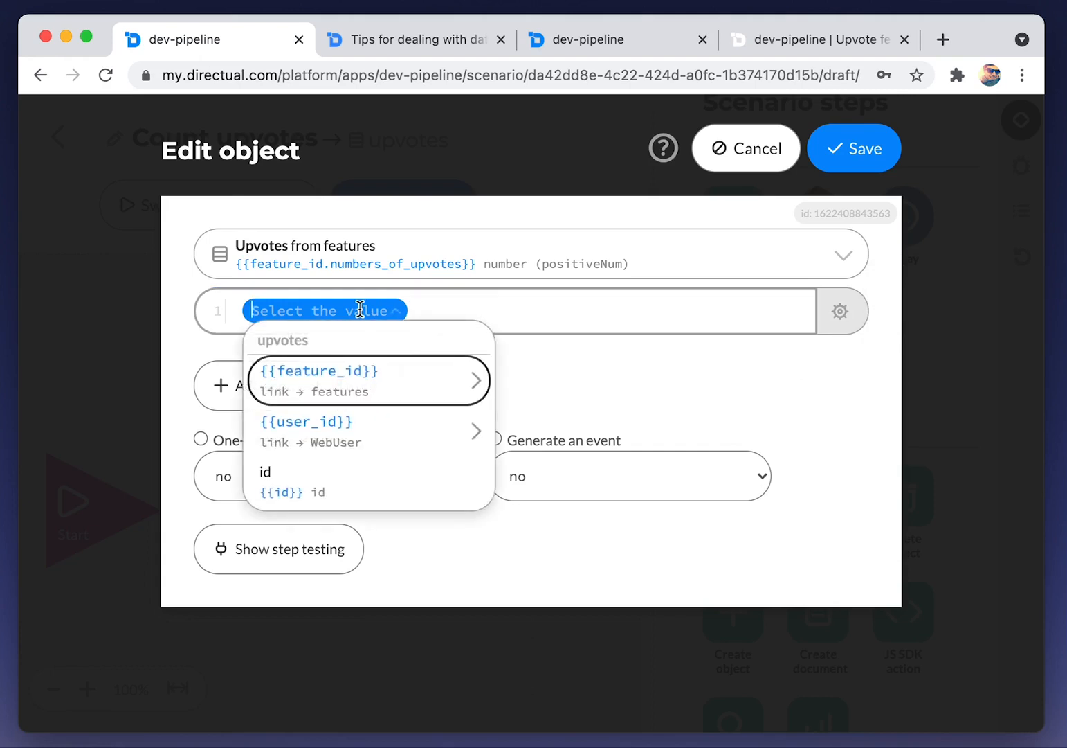
key("Right")
key("Return")
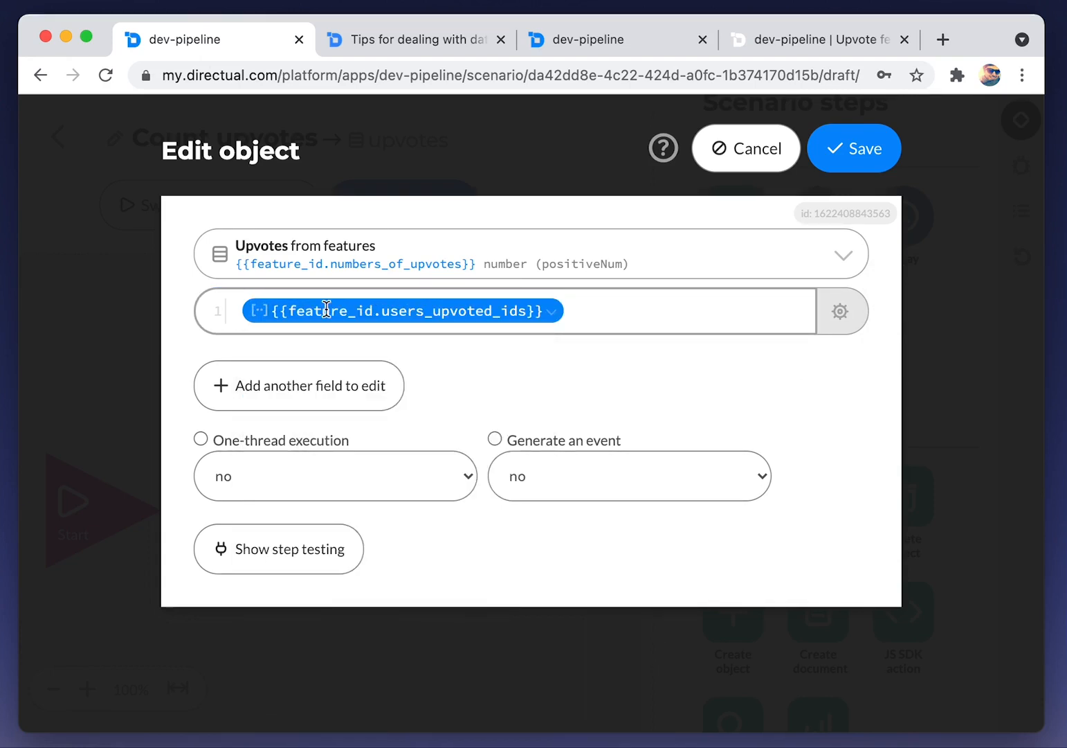
Wrap the inserted field in quotes to start the .split(",") expression
left_click(606, 311)
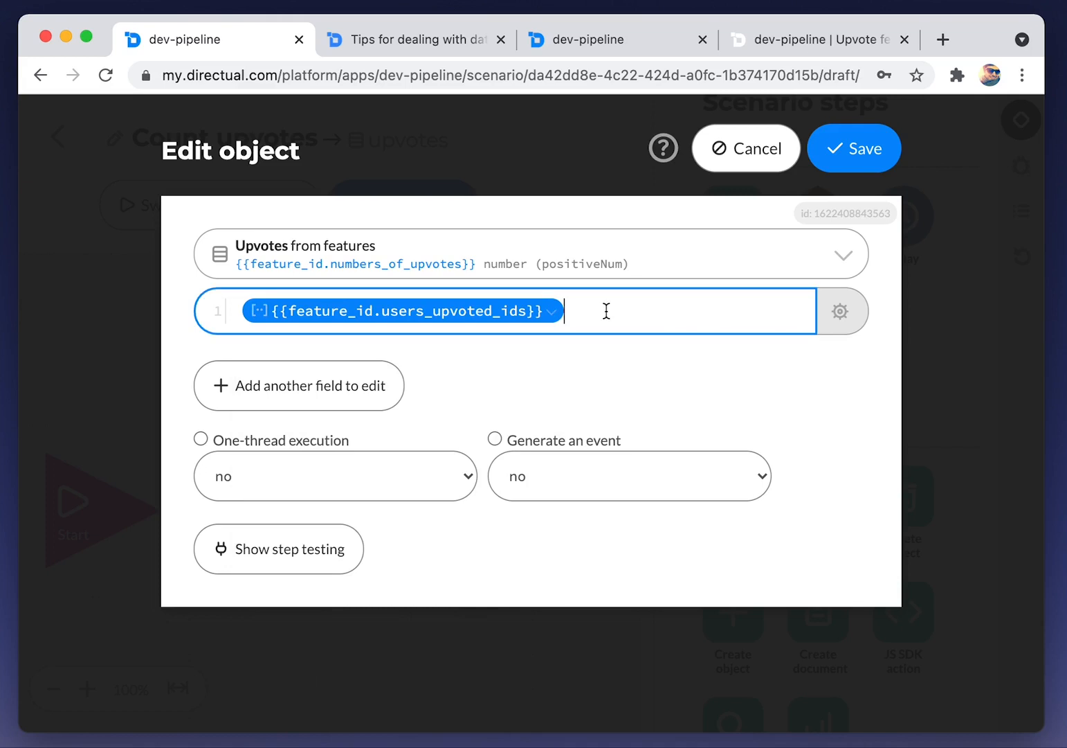
type(".")
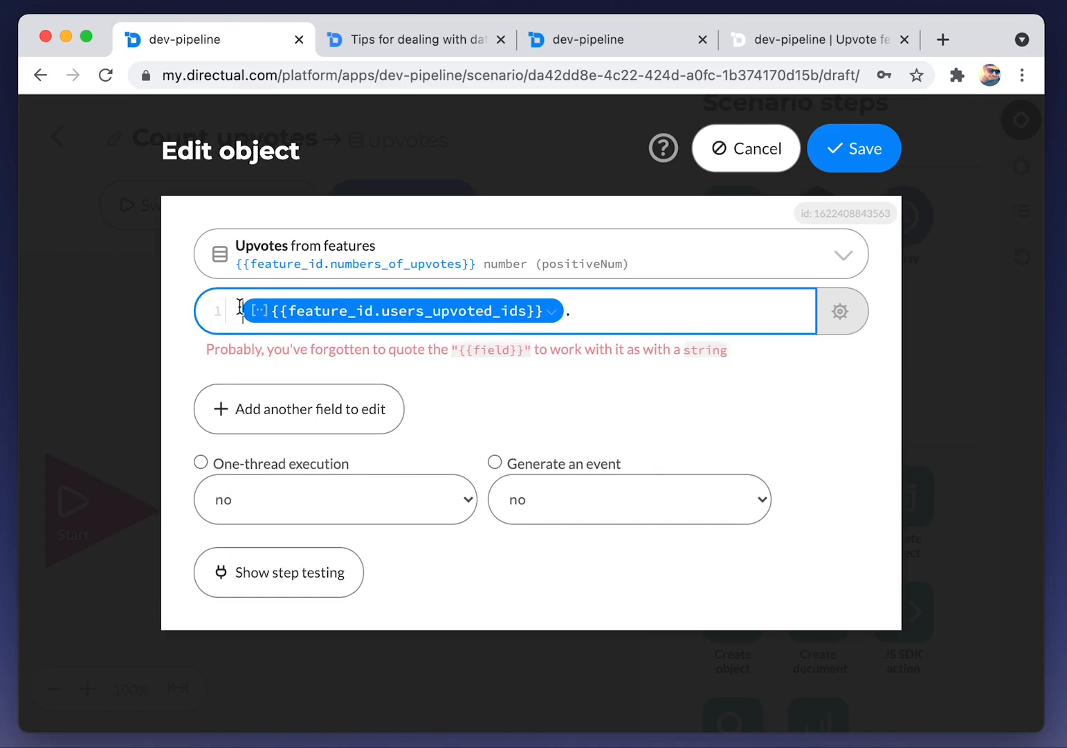
type("\"")
left_click(572, 316)
left_click(607, 310)
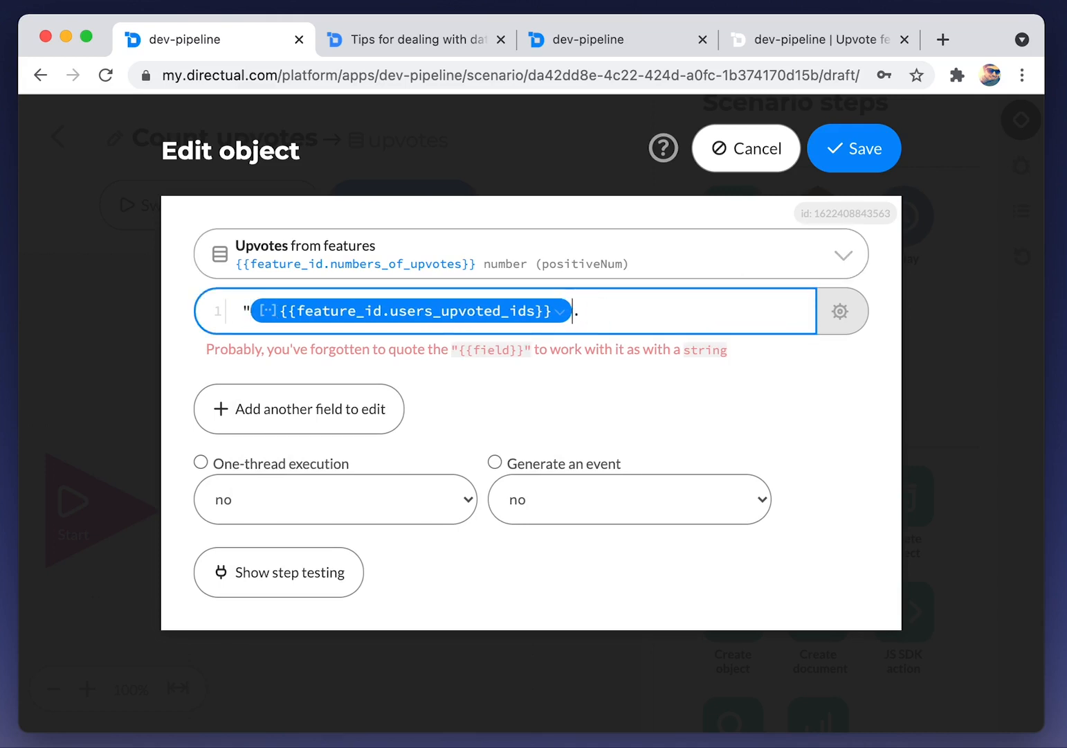
type("\"")
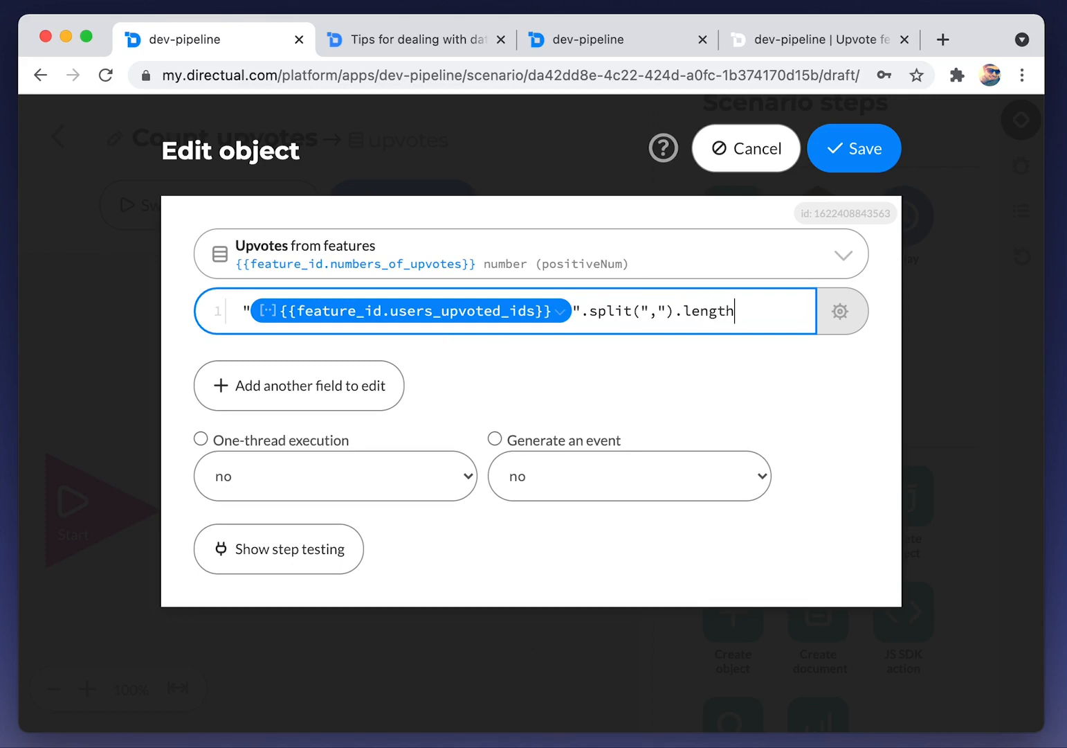
Test the upvote expression on a pasted feature object ID and confirm it returns 1
left_click(841, 315)
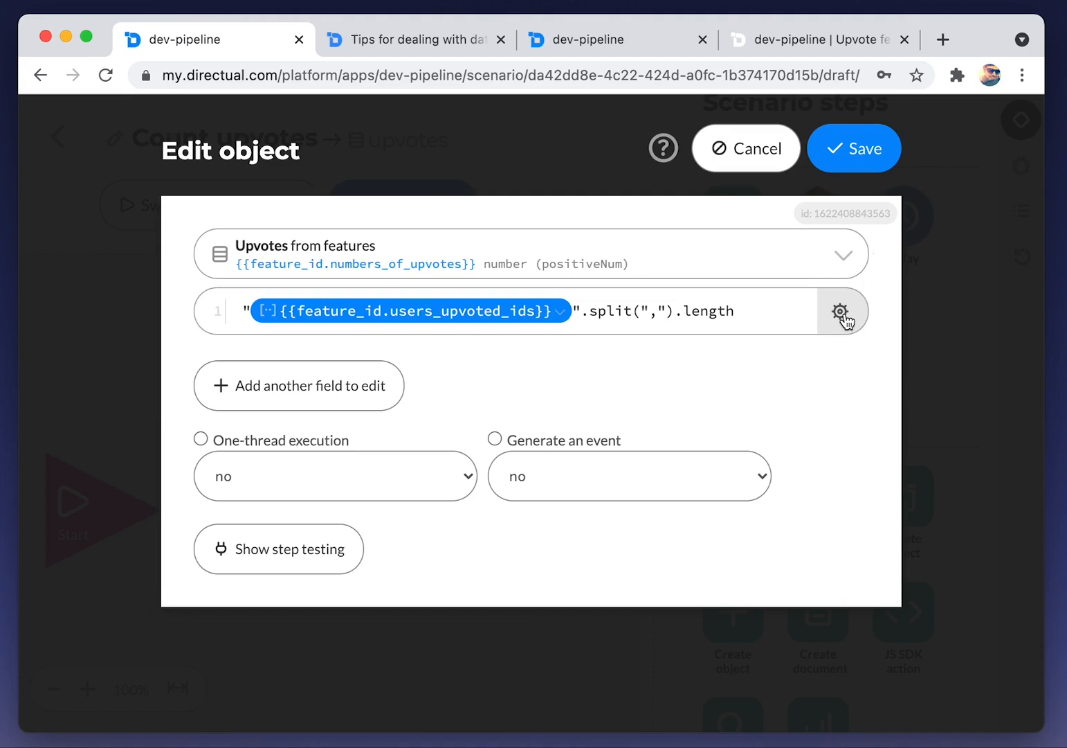
left_click(907, 296)
left_click(567, 337)
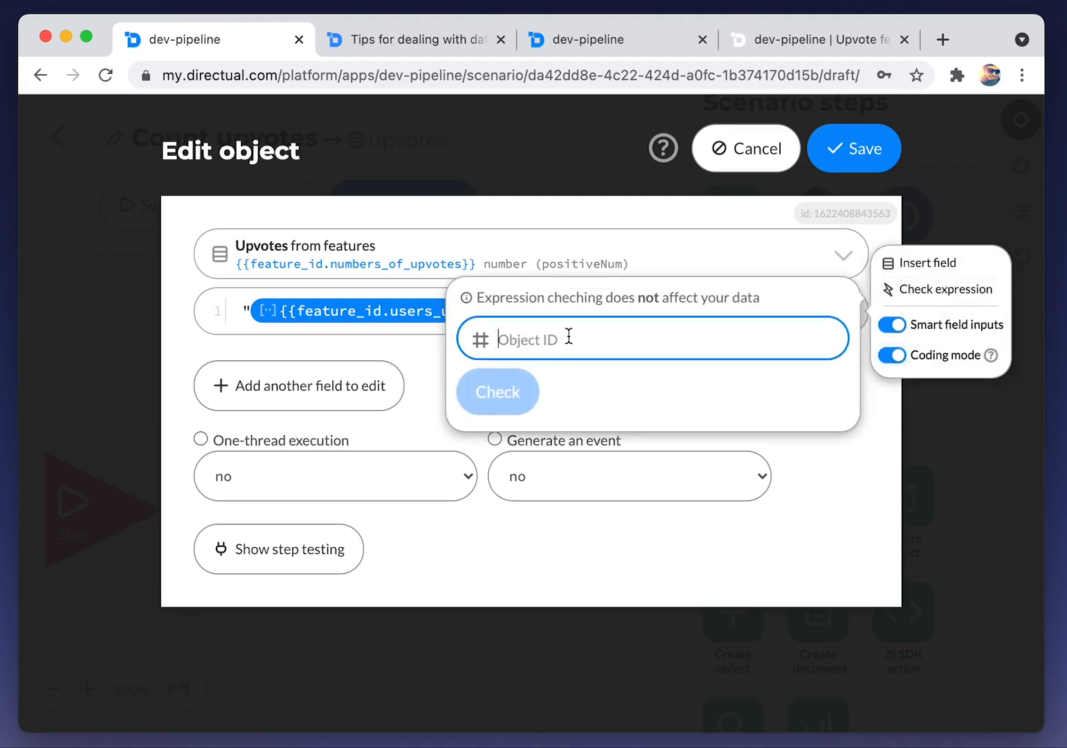
key("super+v")
left_click(508, 408)
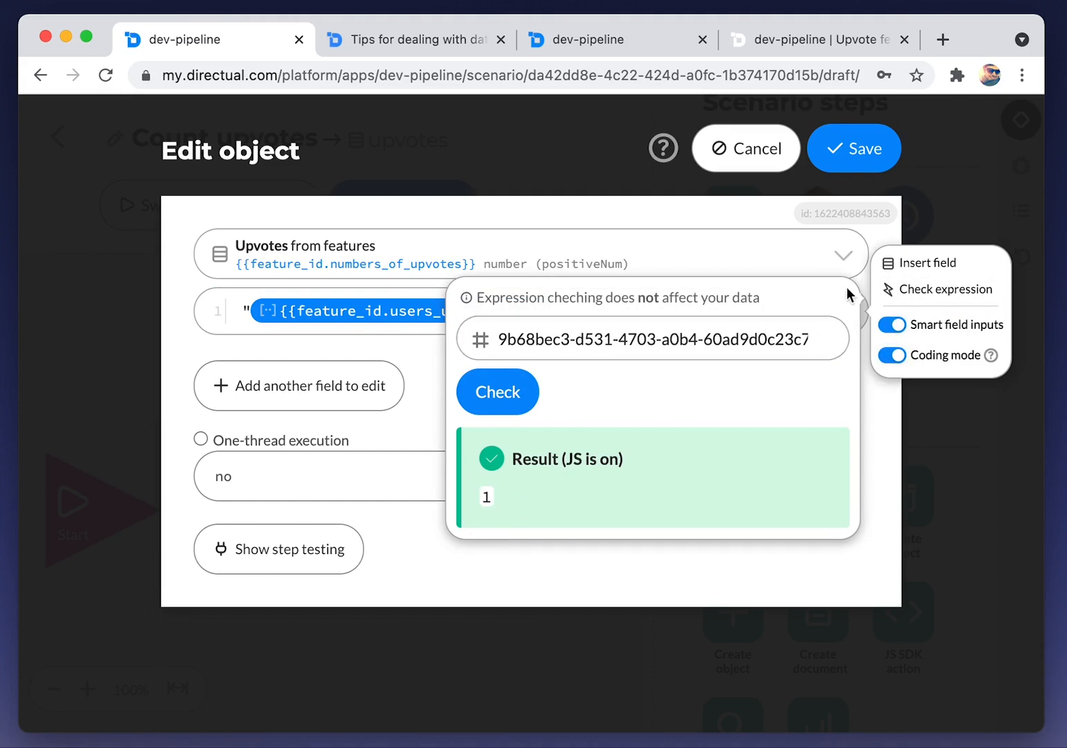
Save the upvote-counting Edit object step and add an Exit step after it
left_click(874, 442)
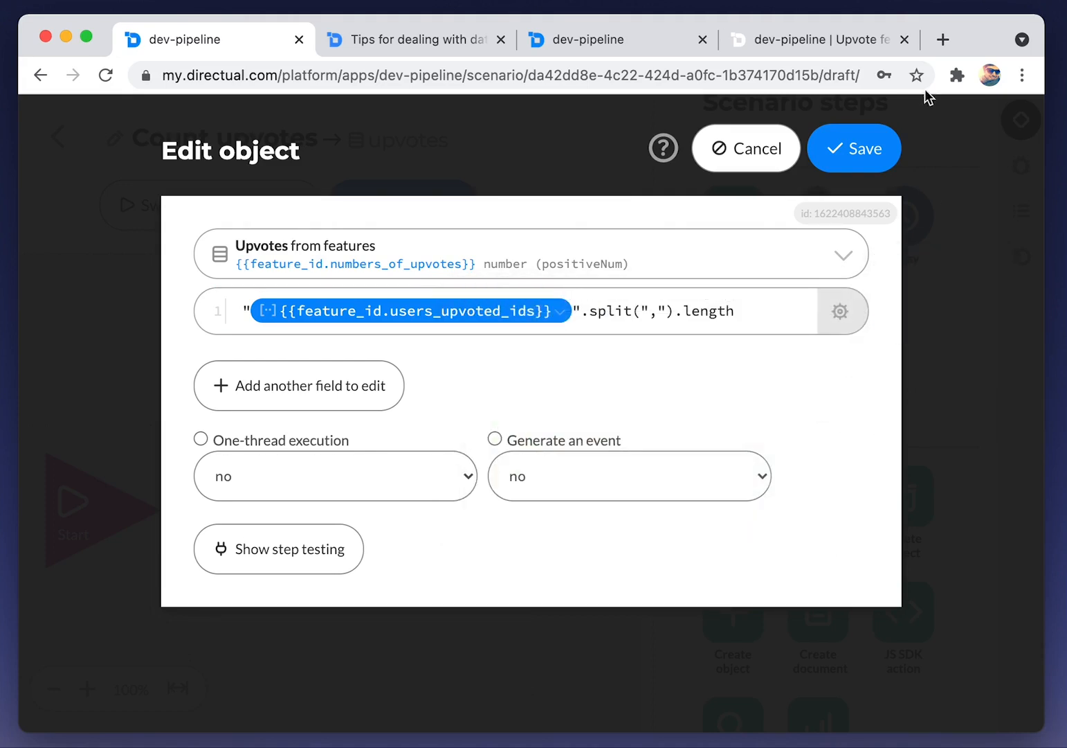
left_click(865, 148)
left_click_drag(749, 351, 602, 528)
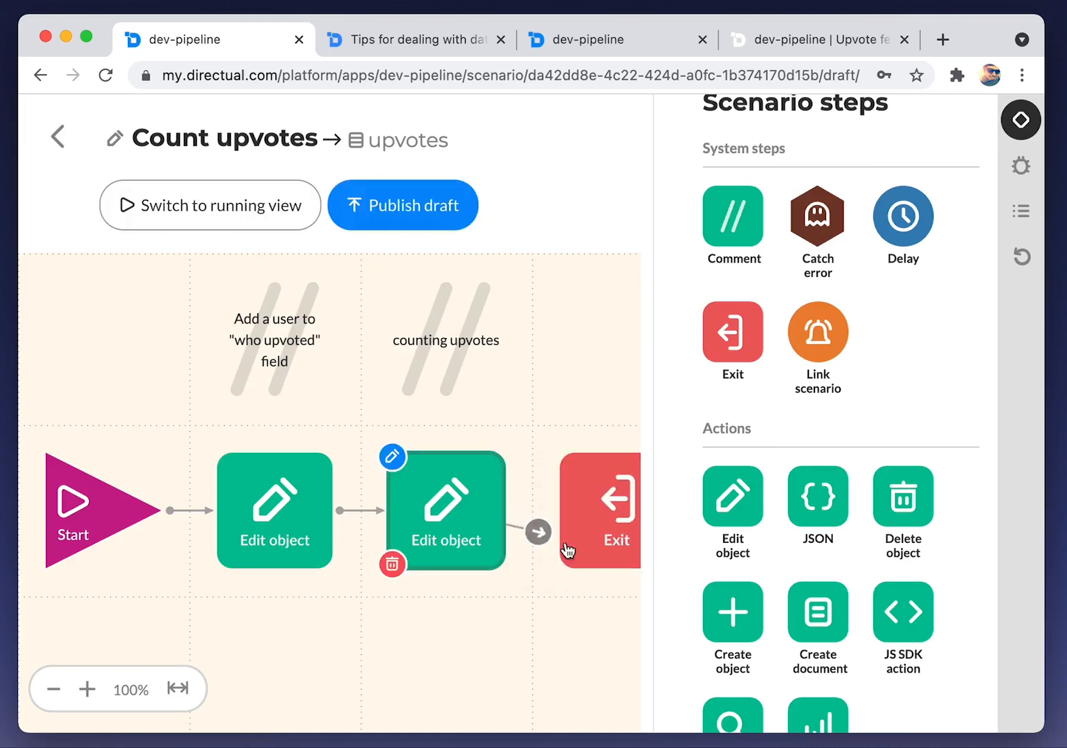
Publish and run the Count upvotes scenario without changing its start parameters, then return to All scenarios
left_click(416, 221)
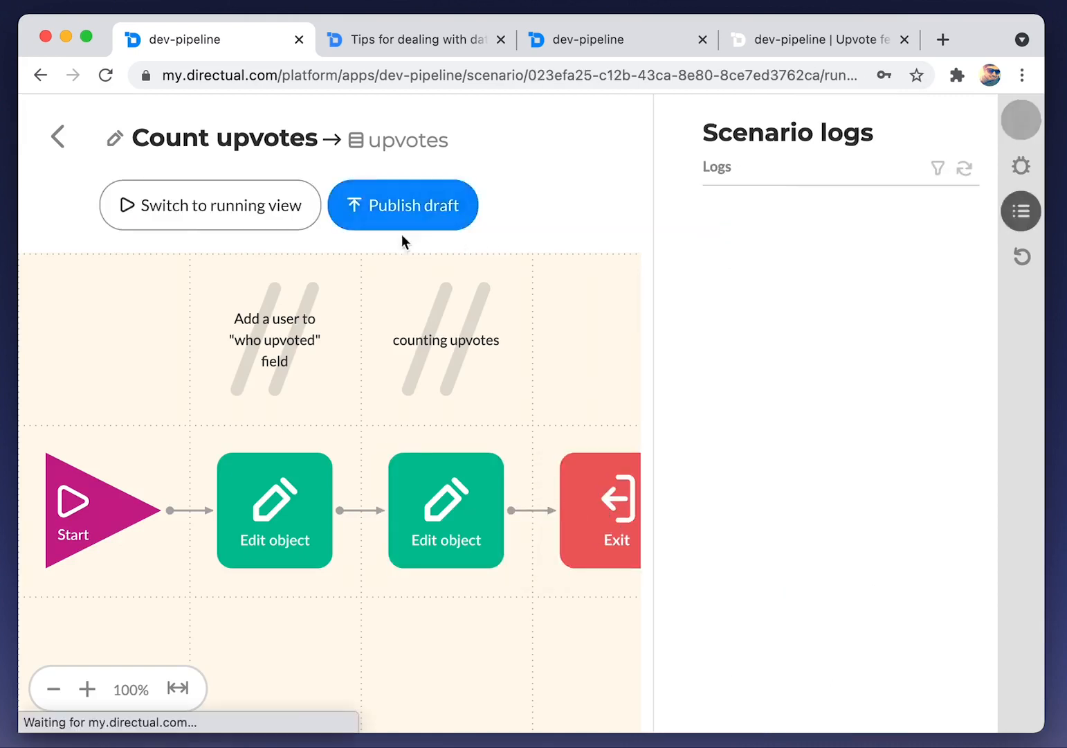
left_click(313, 214)
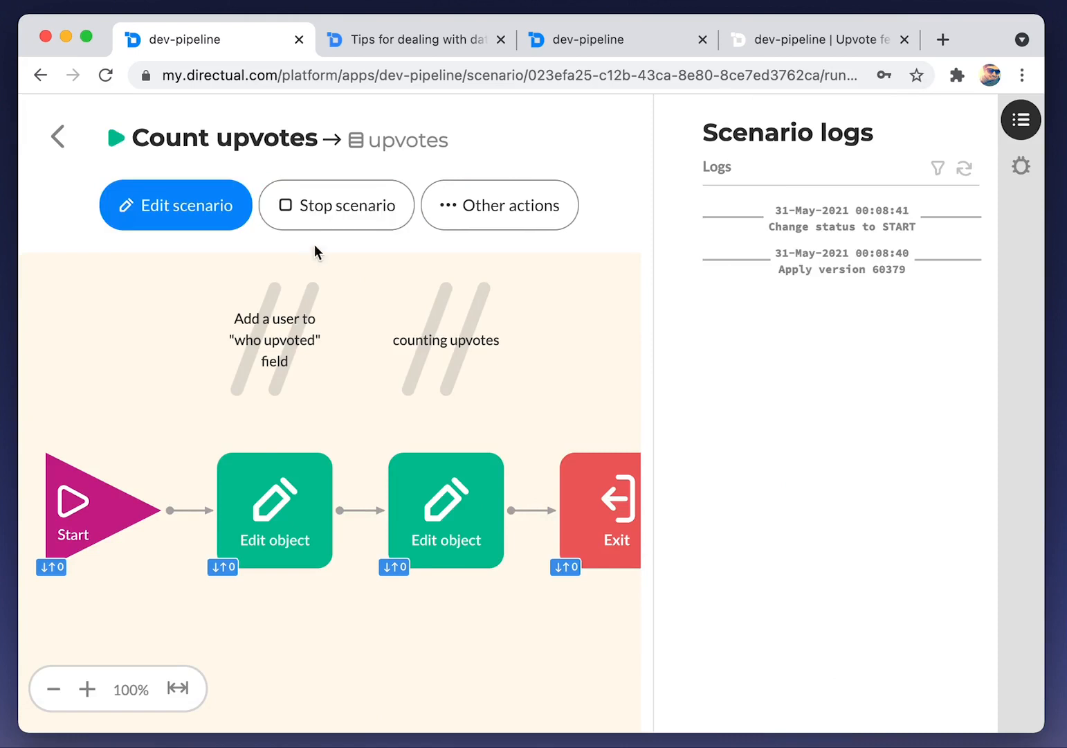
left_click(75, 500)
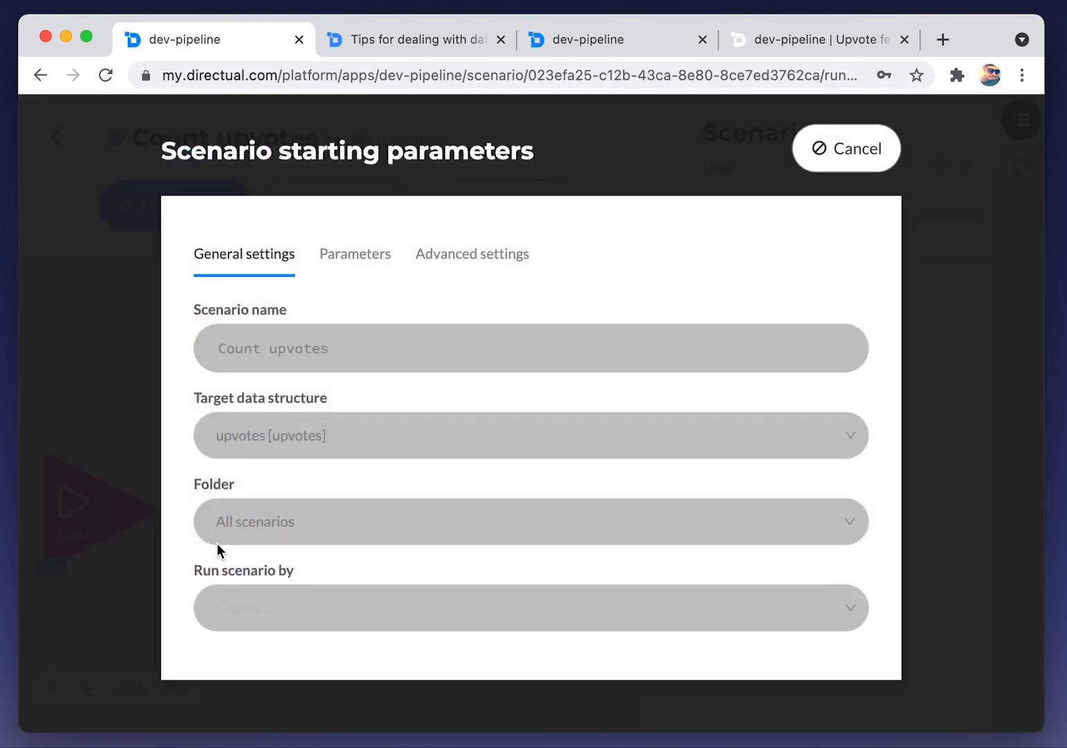
left_click(846, 161)
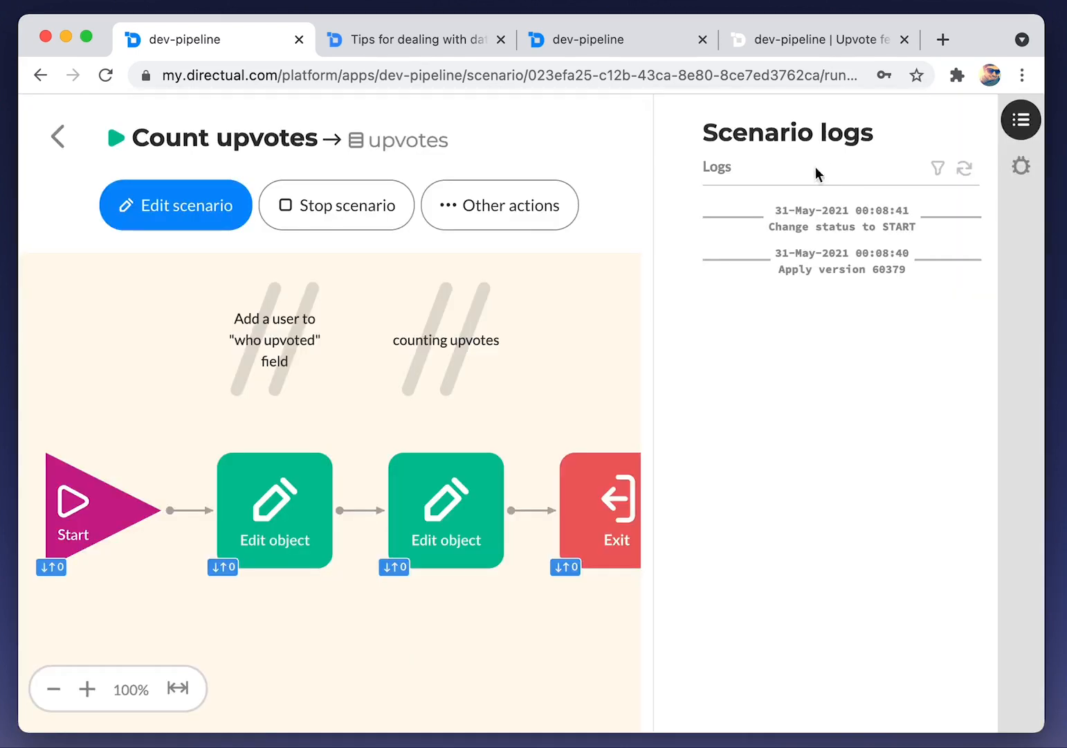
left_click(67, 143)
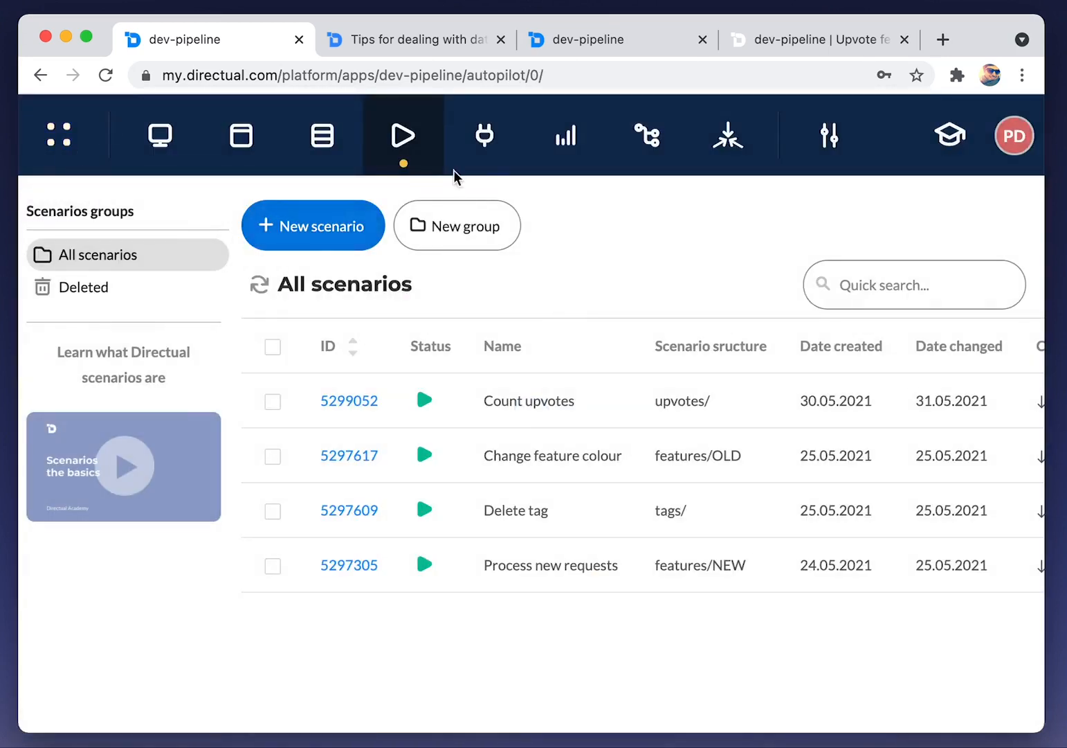
Make endpoint 799337 run Count upvotes as a sync scenario and save it
left_click(484, 142)
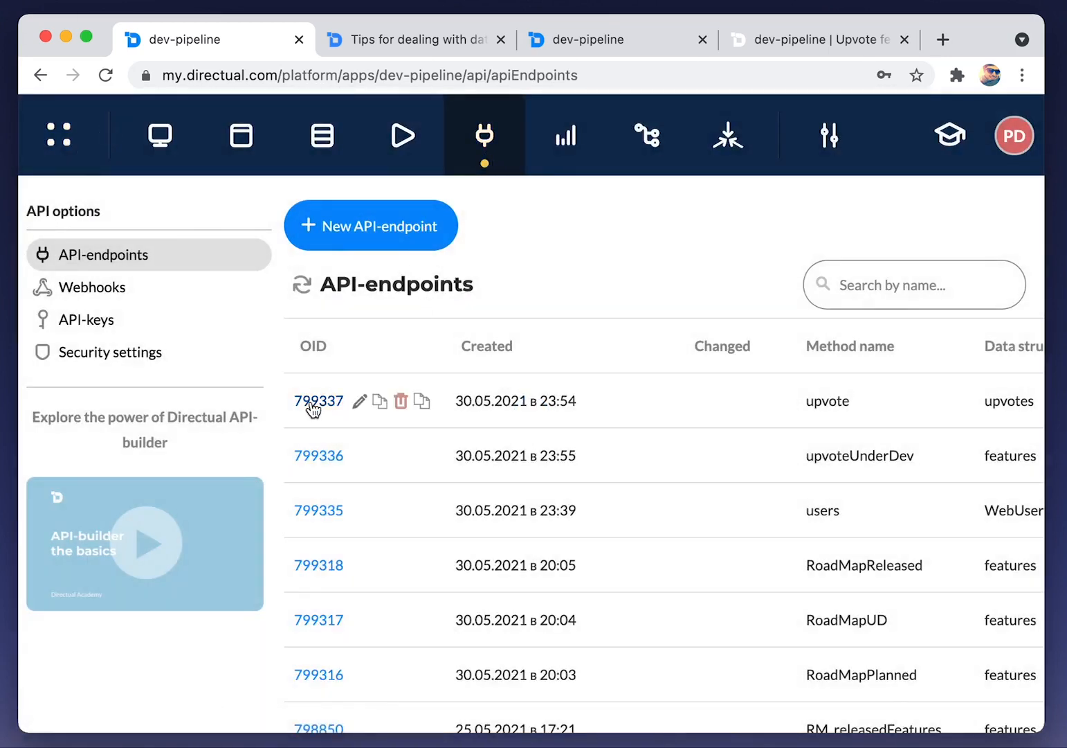
left_click(309, 402)
scroll(292, 390, "down", 10)
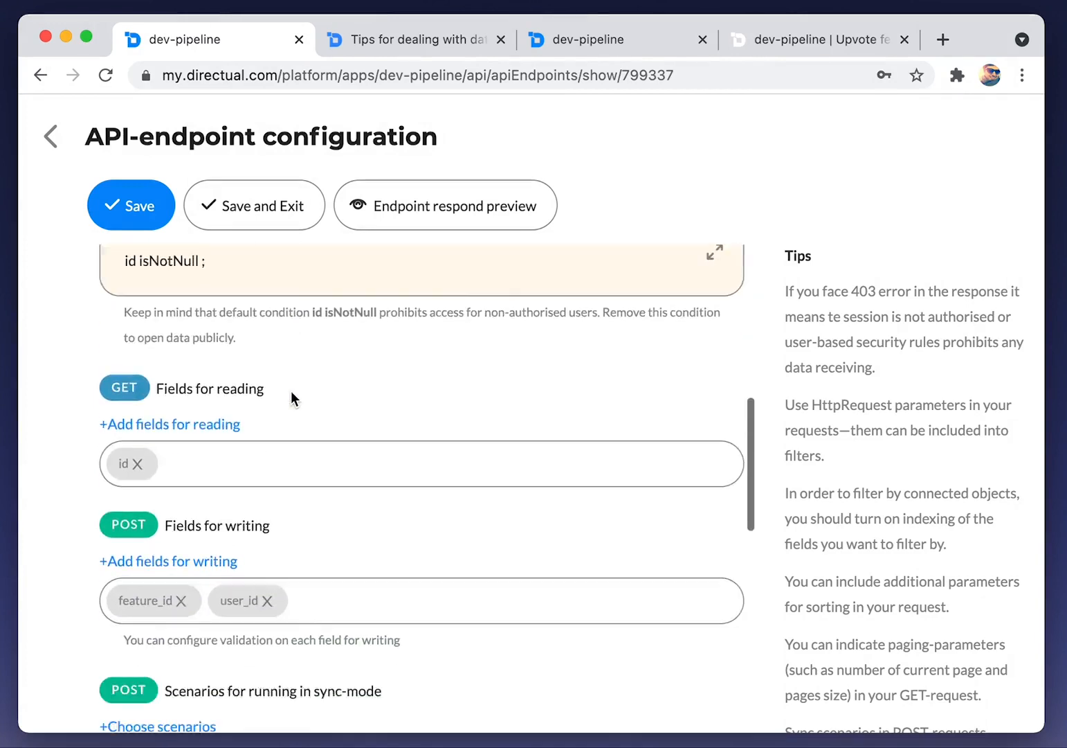
left_click(177, 469)
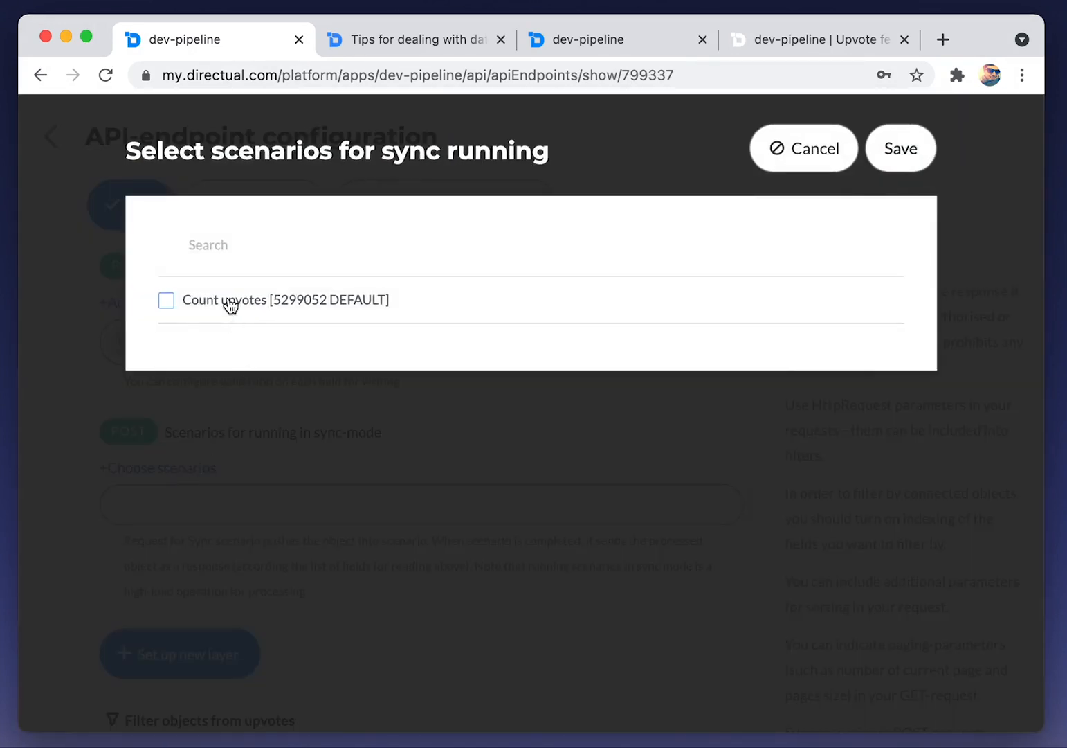
left_click(904, 149)
left_click(265, 213)
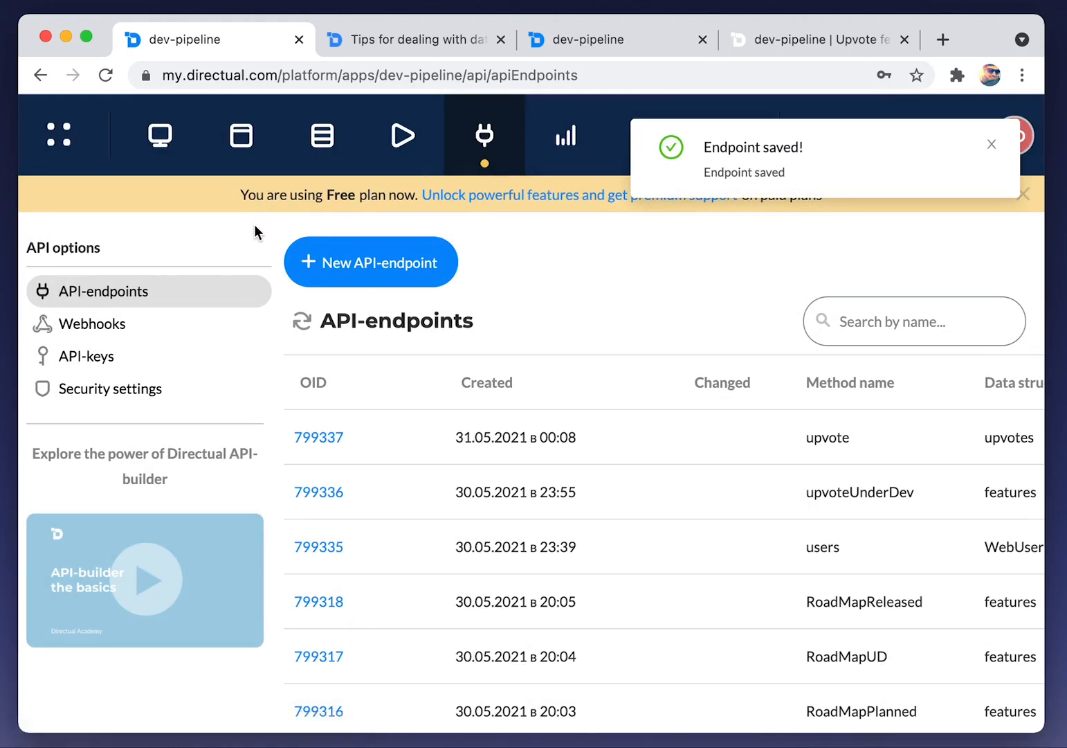
In the live roadmap app, upvote T-1 twice and T-2 once from the card menus
left_click(818, 38)
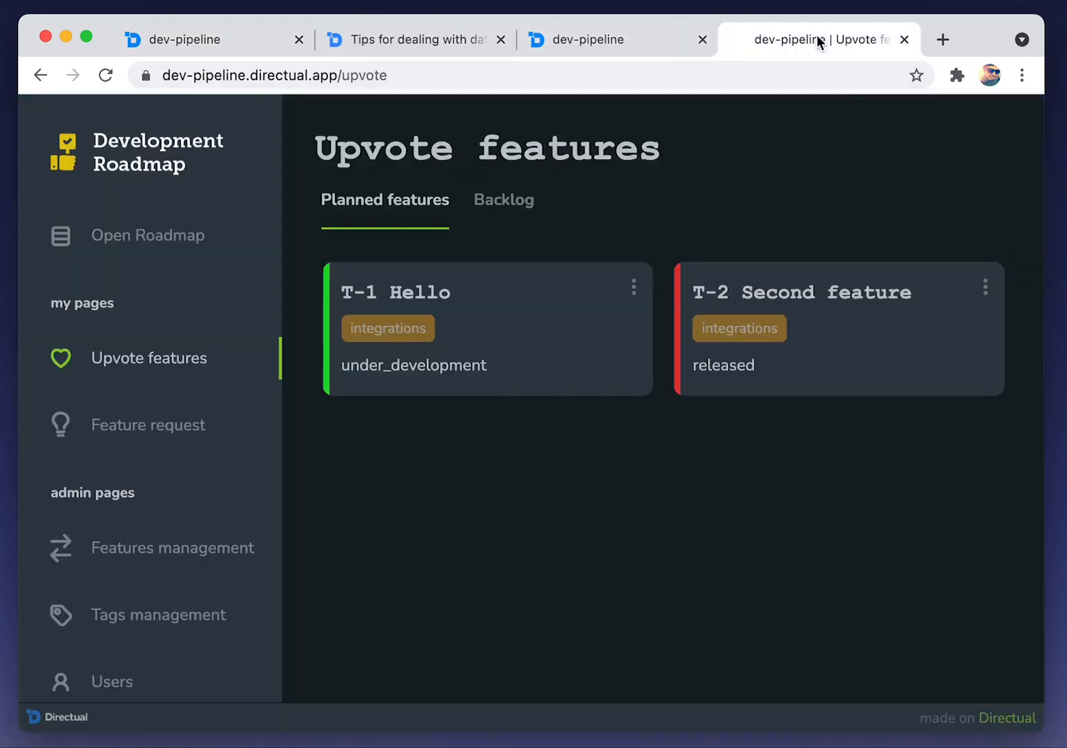
left_click(636, 288)
left_click(578, 307)
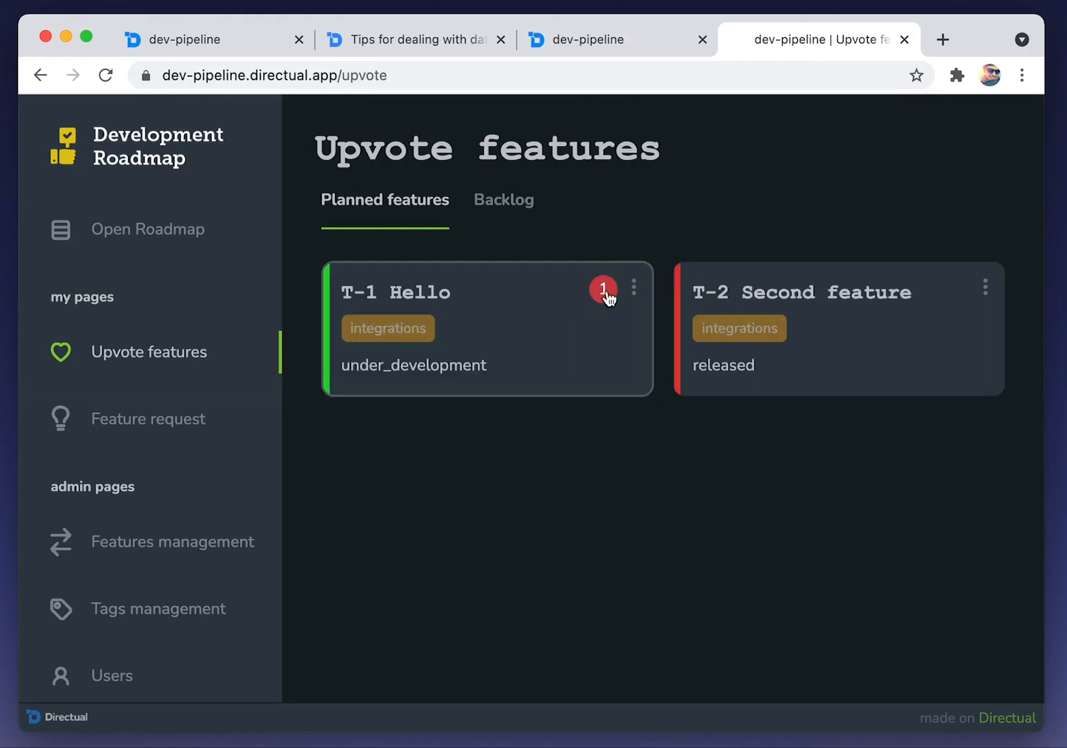
left_click(634, 287)
left_click(560, 307)
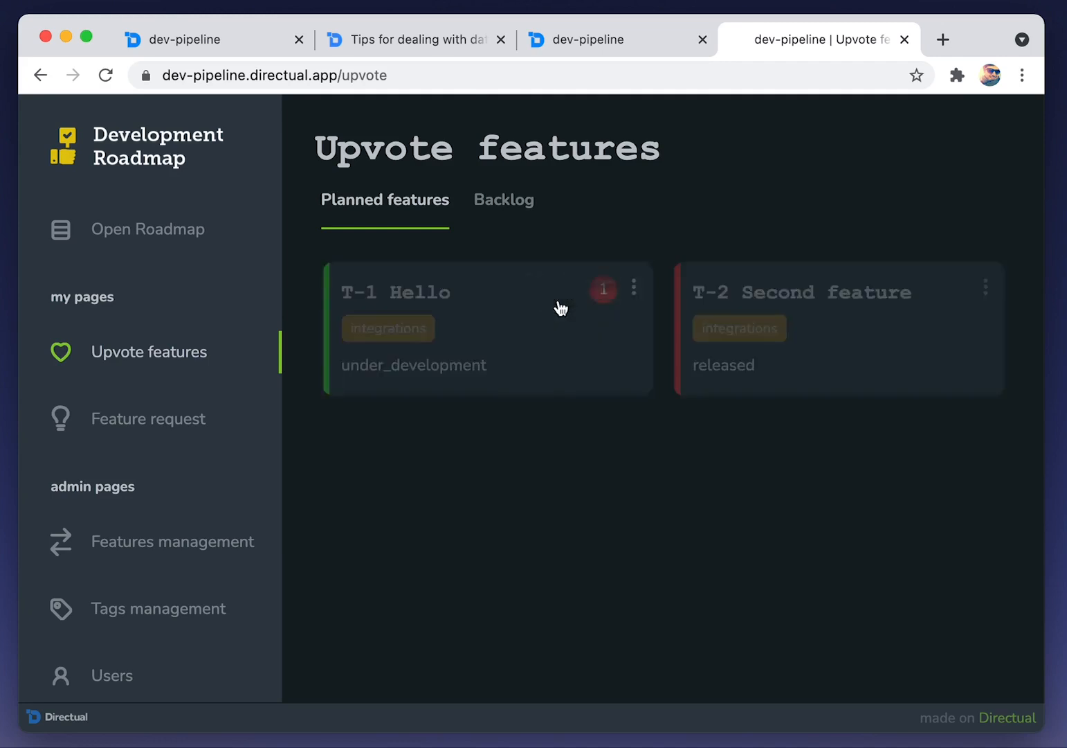
left_click(986, 287)
left_click(949, 307)
Open T-2's details to see who upvoted it, then close them
left_click(874, 345)
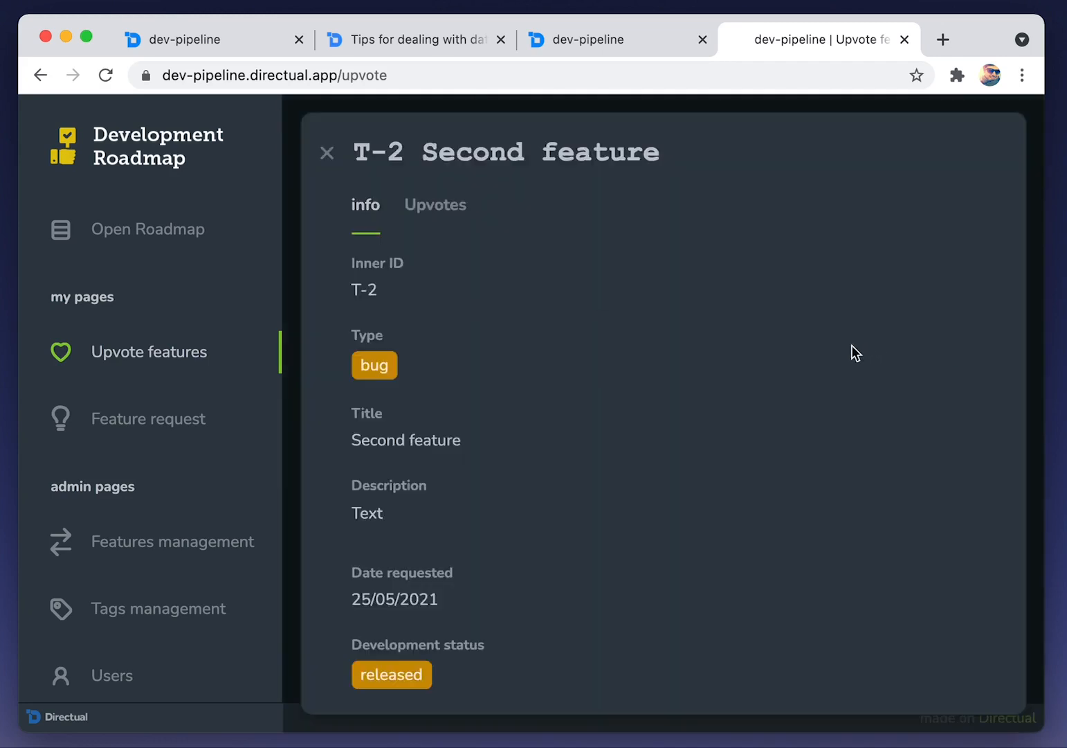
left_click(443, 206)
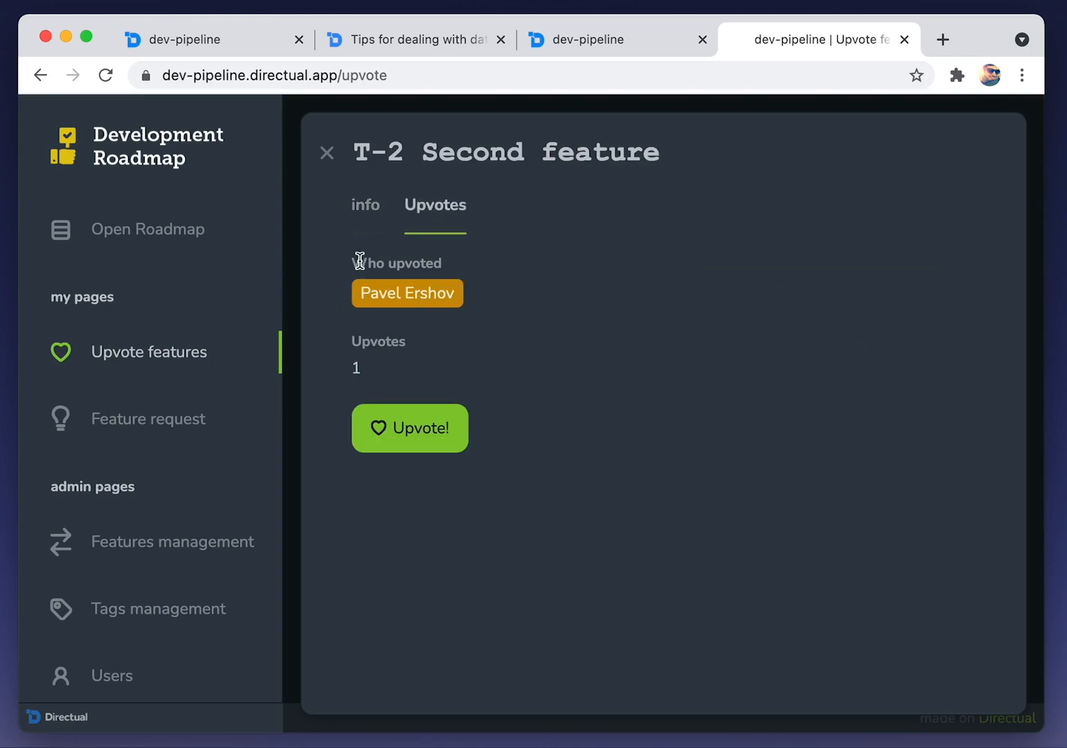
left_click(360, 207)
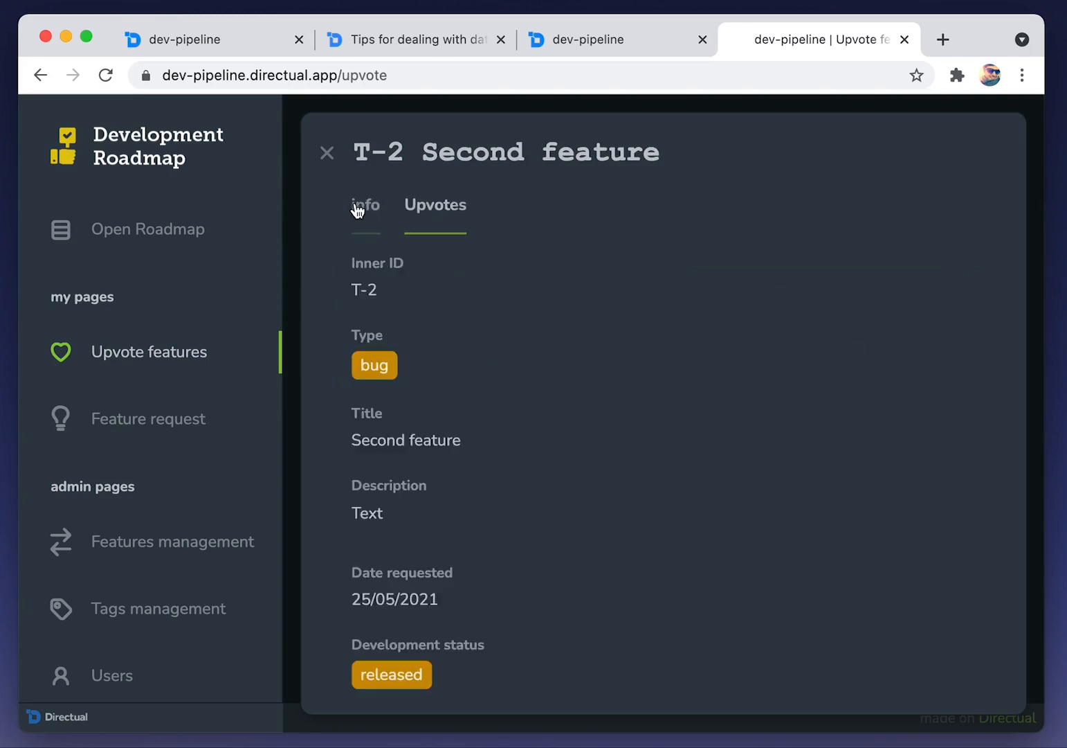
left_click(328, 155)
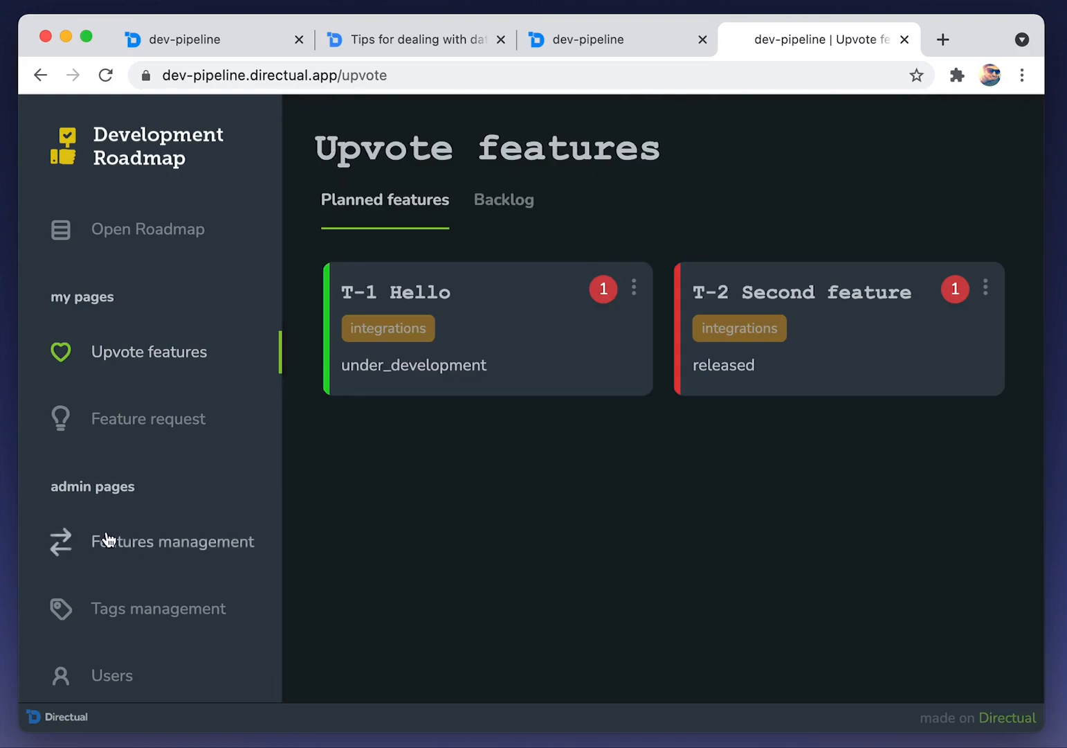
Log out of the roadmap app and sign in with the test user's e-mail
scroll(110, 540, "down", 3)
left_click(195, 651)
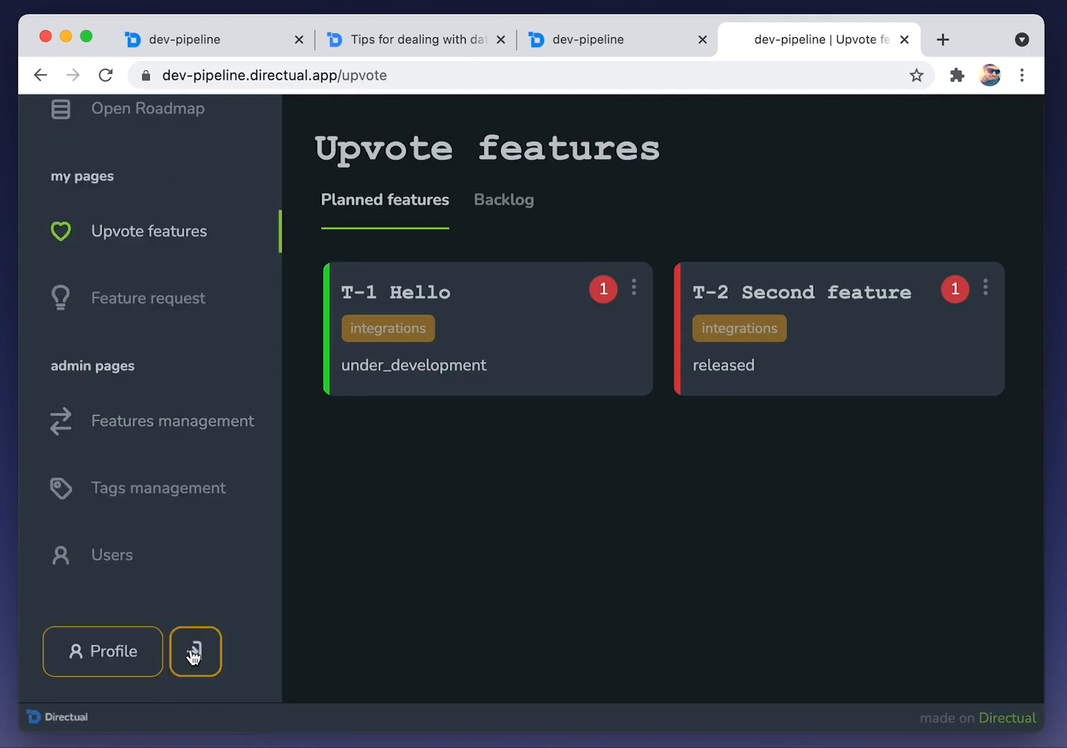
left_click(380, 246)
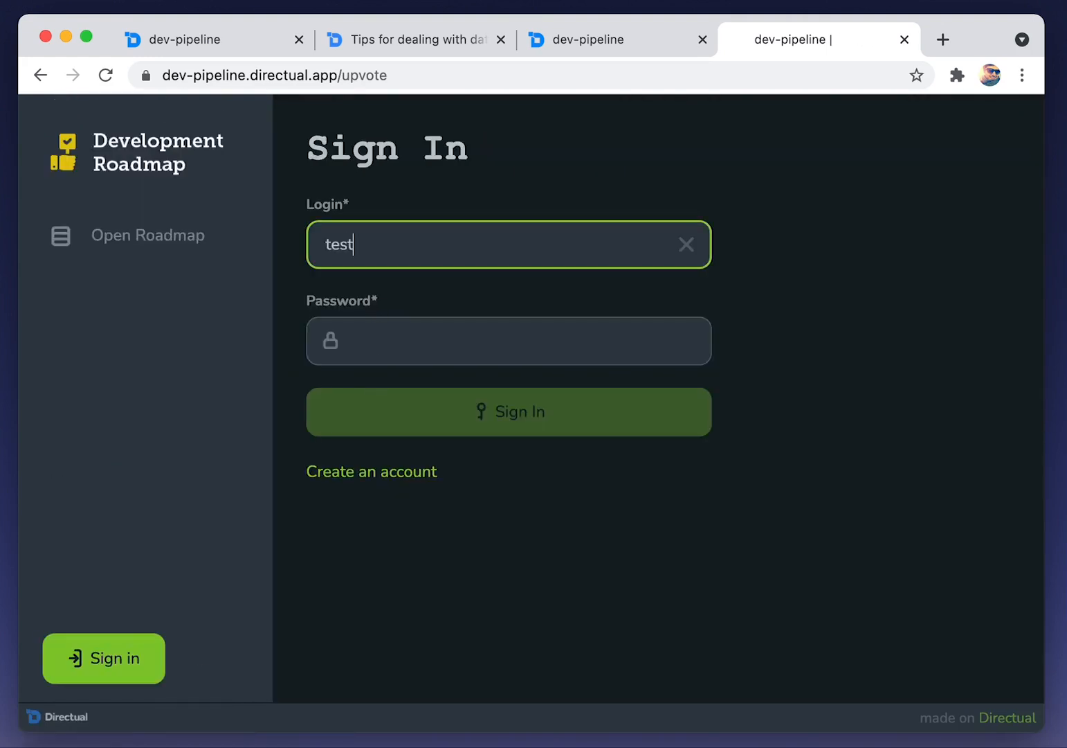
key("Tab")
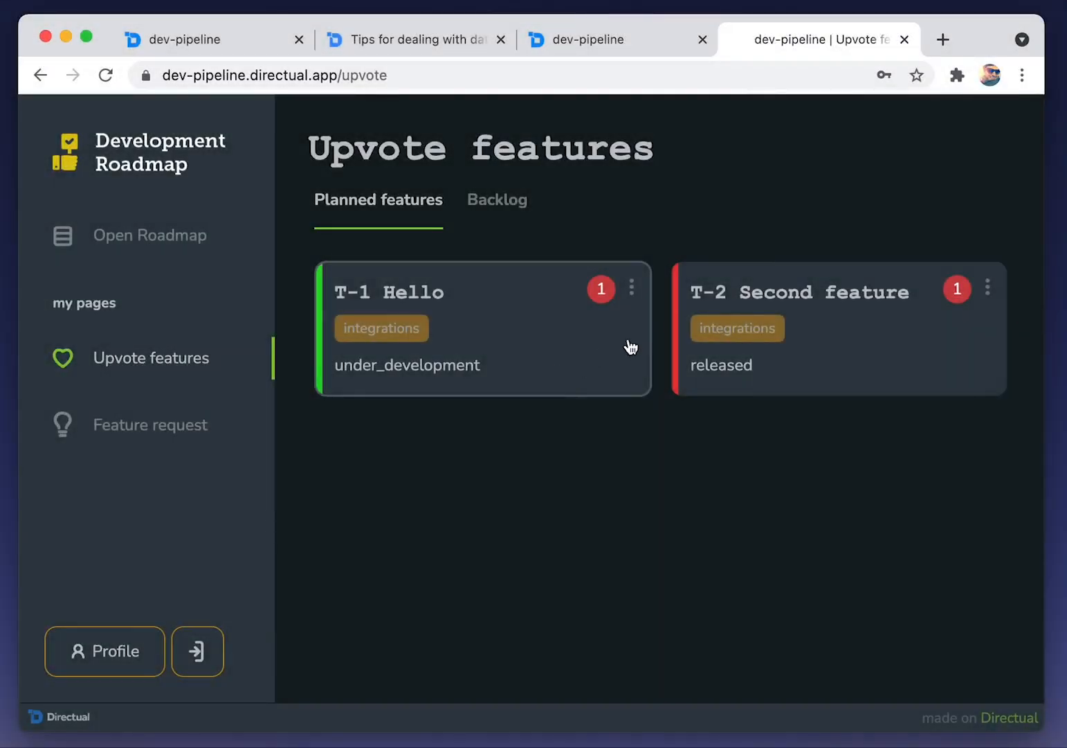
Upvote T-2 as the second user, raising its counter to 2
left_click(987, 287)
left_click(931, 307)
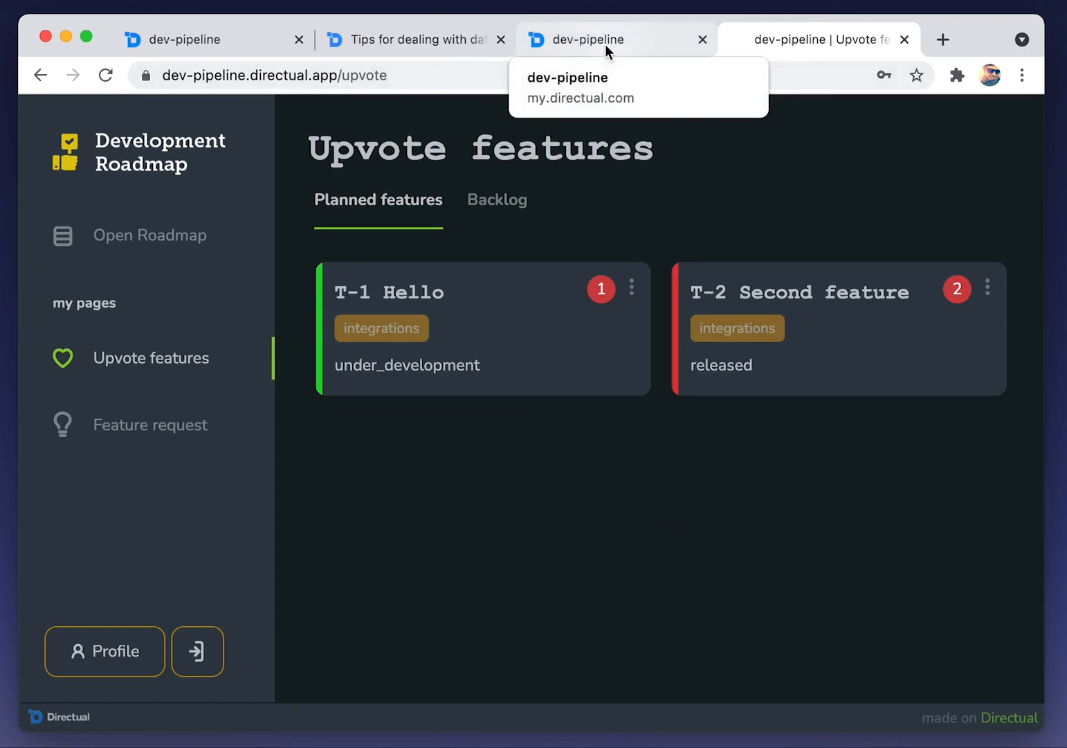
left_click(239, 40)
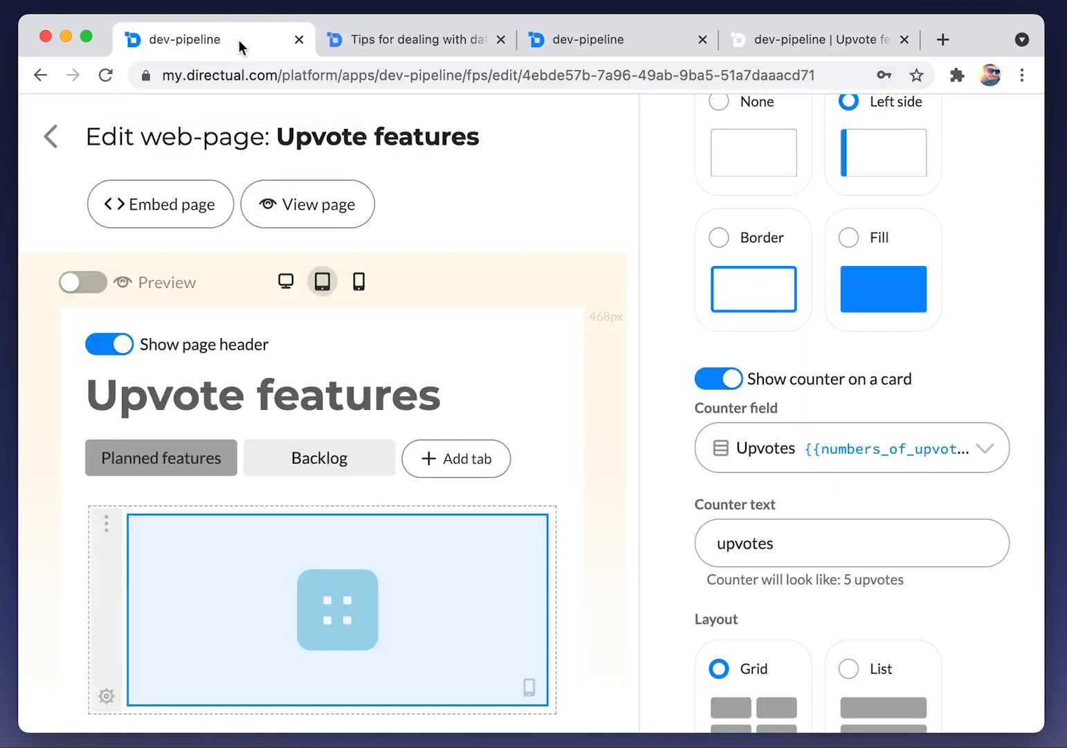
Sort endpoint 799336 by numbers_of_upvotes descending and save it
left_click(56, 137)
left_click(505, 126)
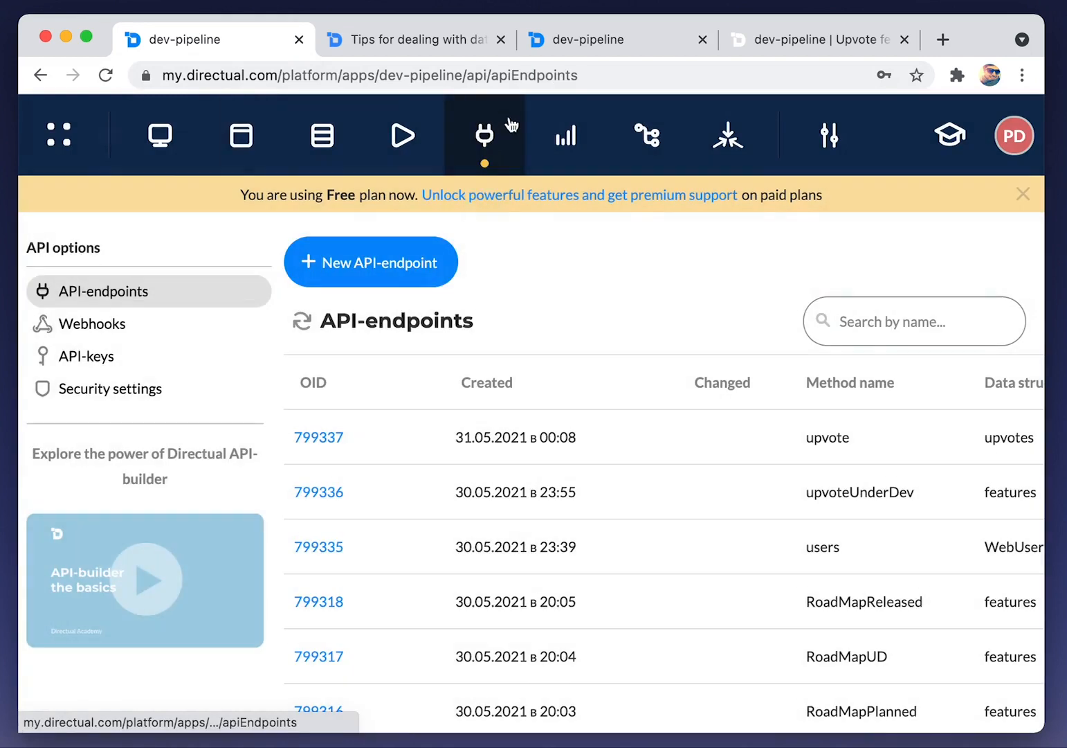
left_click(313, 495)
scroll(325, 487, "down", 10)
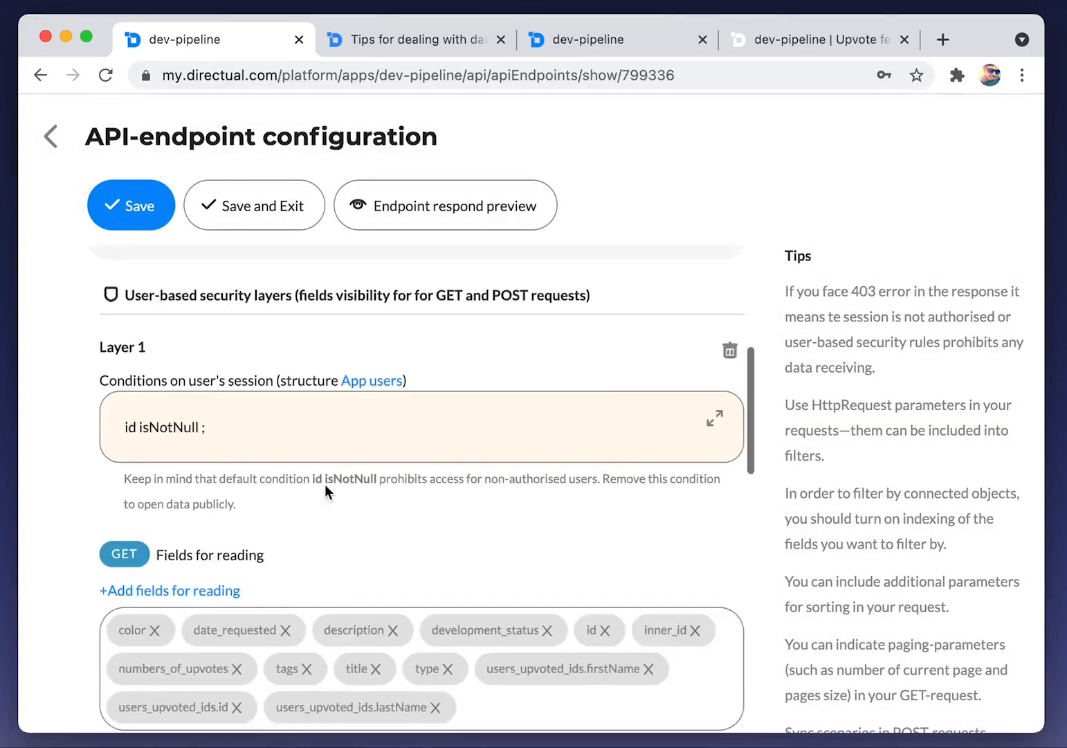
scroll(325, 491, "down", 5)
left_click(239, 492)
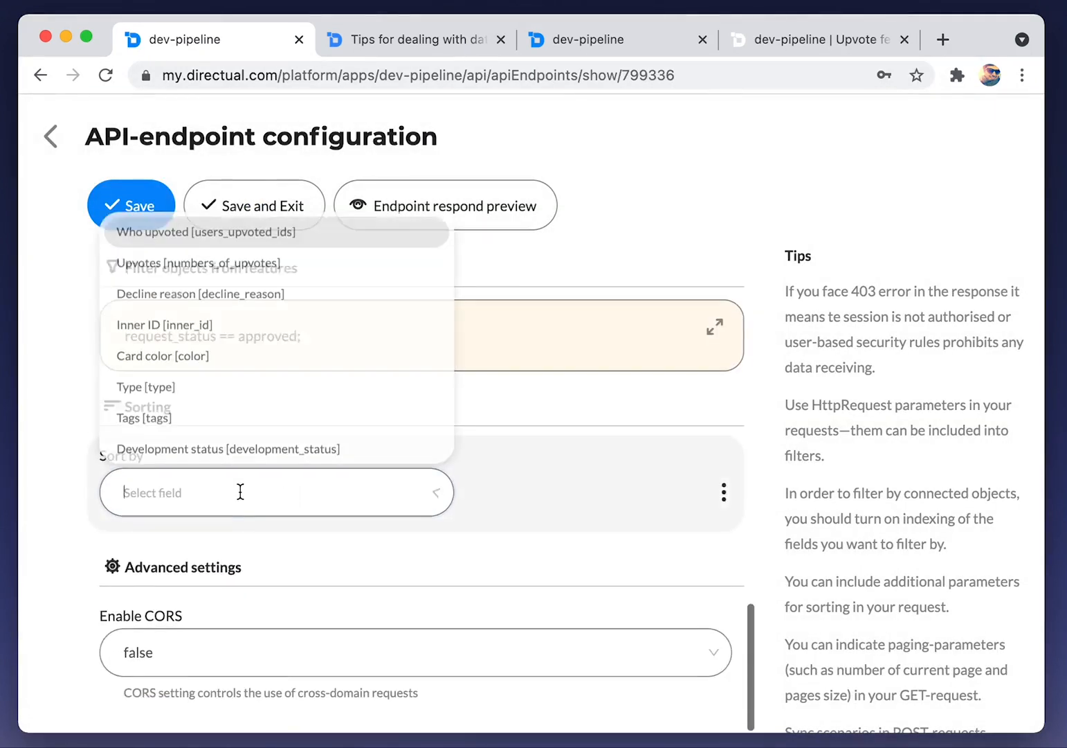
type("up")
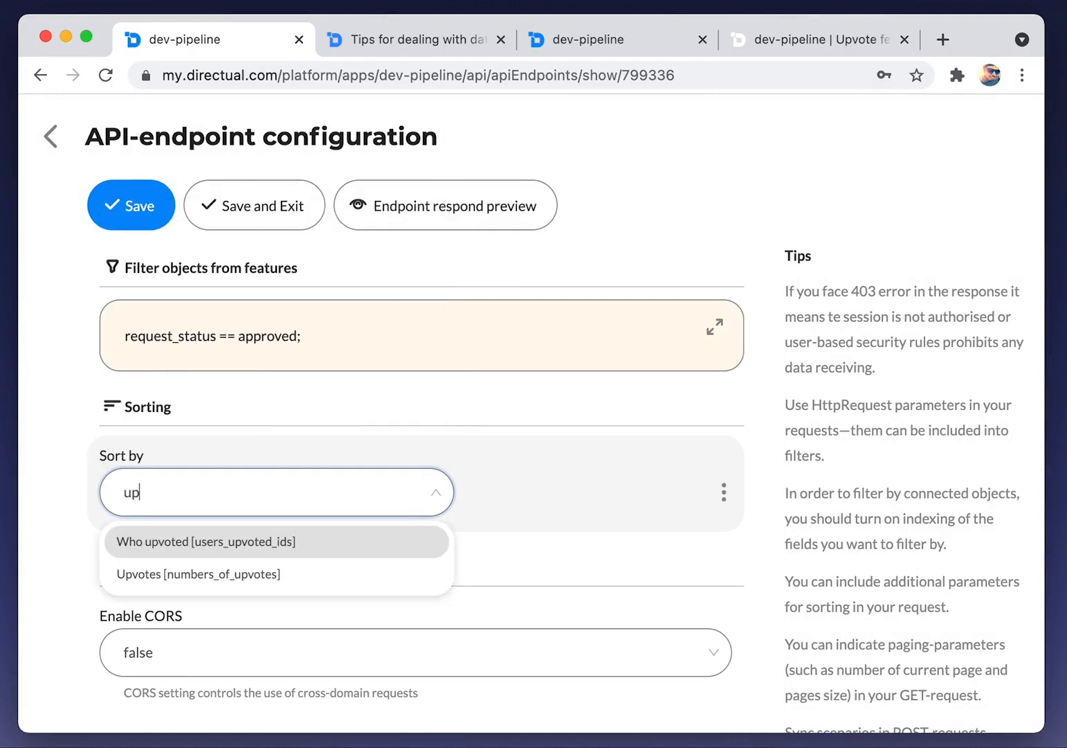
key("Down")
key("Return")
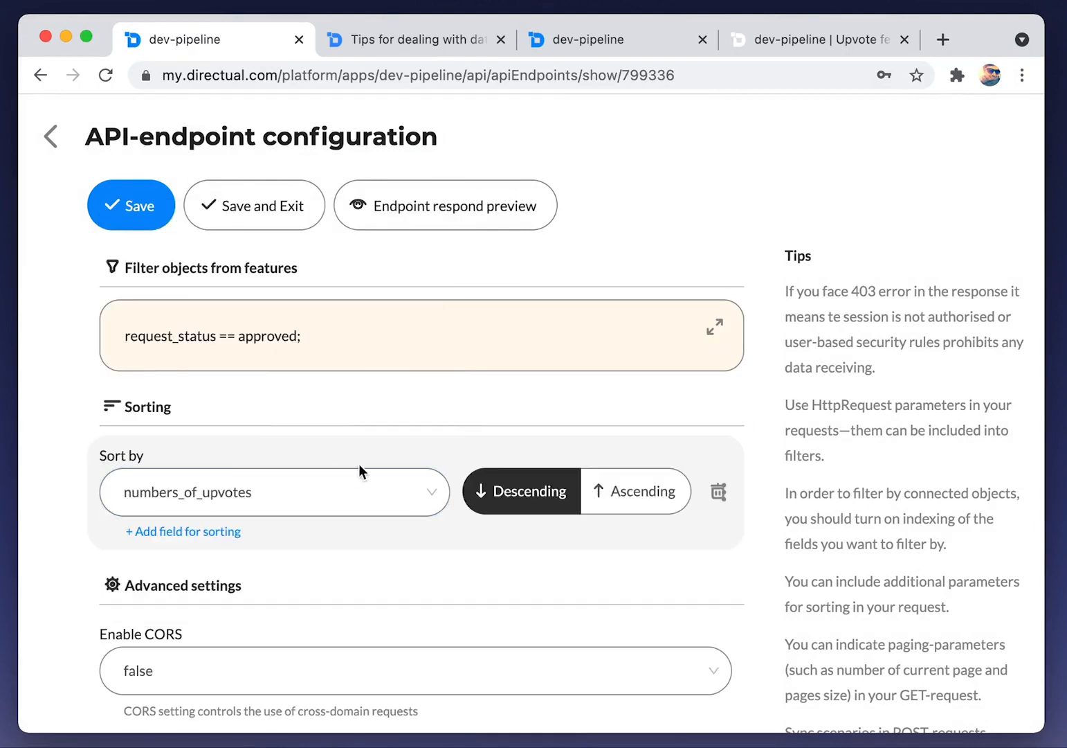
left_click(131, 206)
Reload the Upvote features page to confirm T-2 now appears ahead of T-1
left_click(760, 39)
key("super+r")
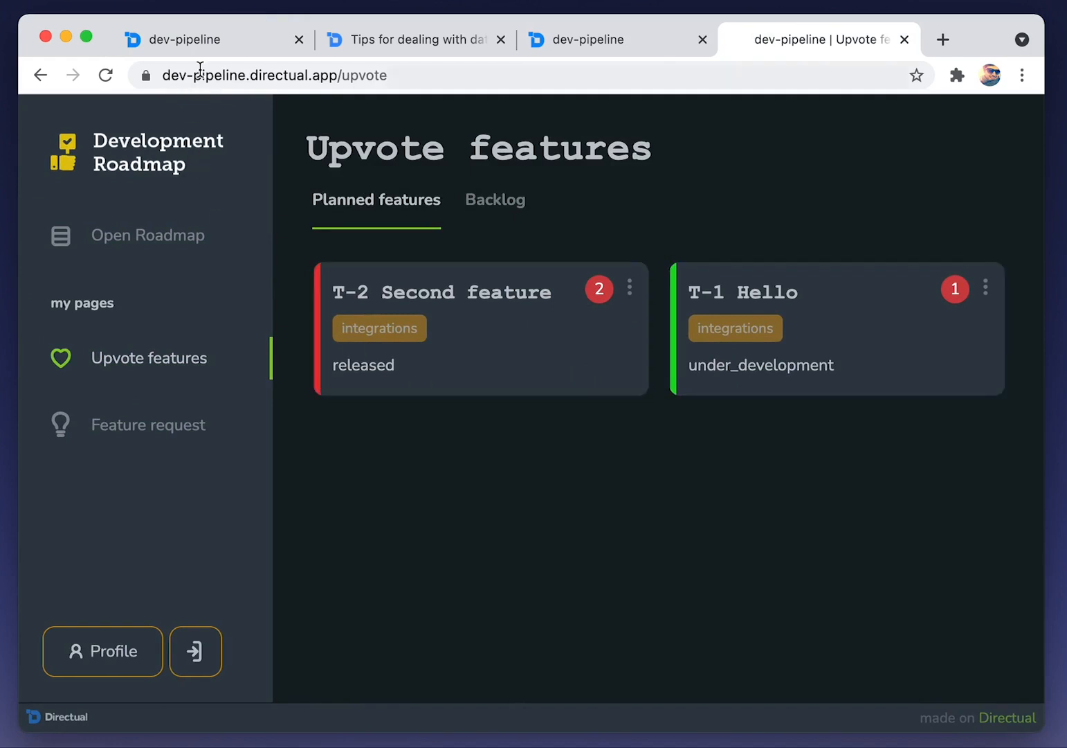
left_click(207, 41)
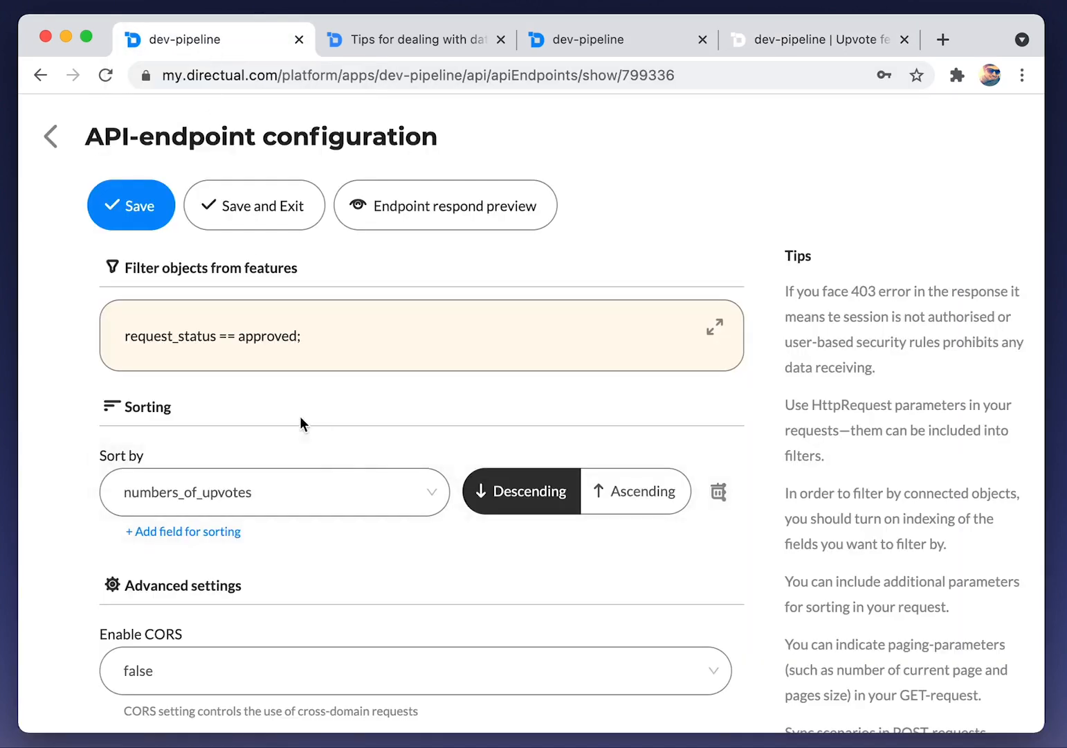
Add the filter condition development_status != released to the endpoint and save
left_click(715, 332)
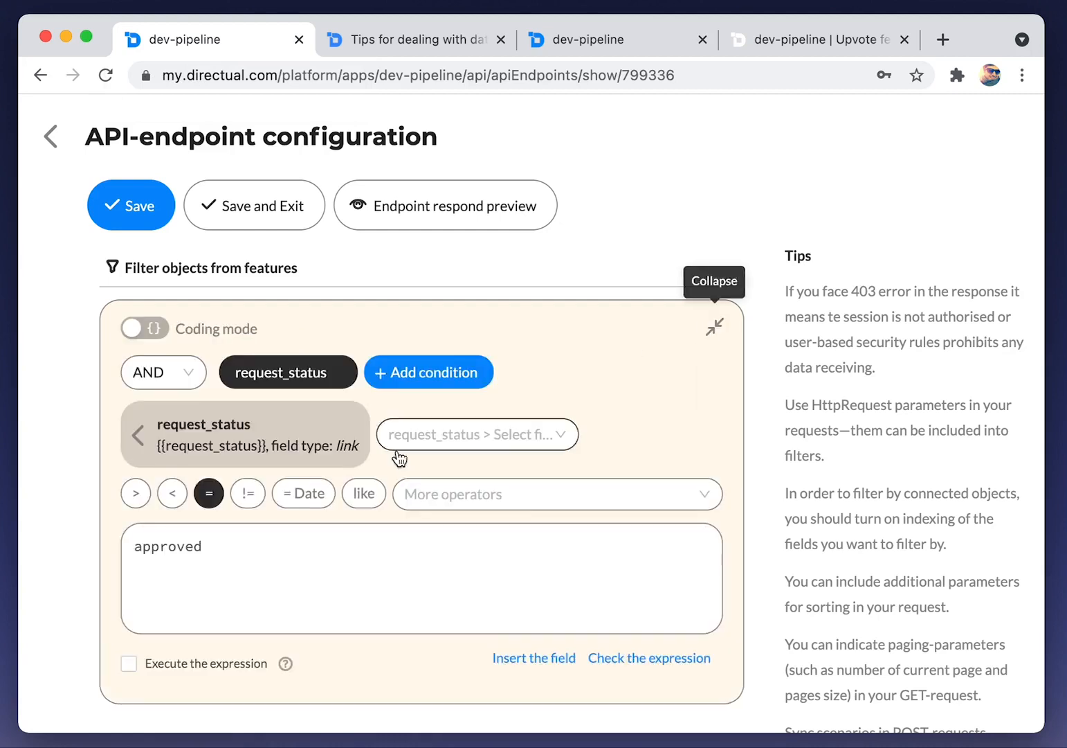
left_click(436, 374)
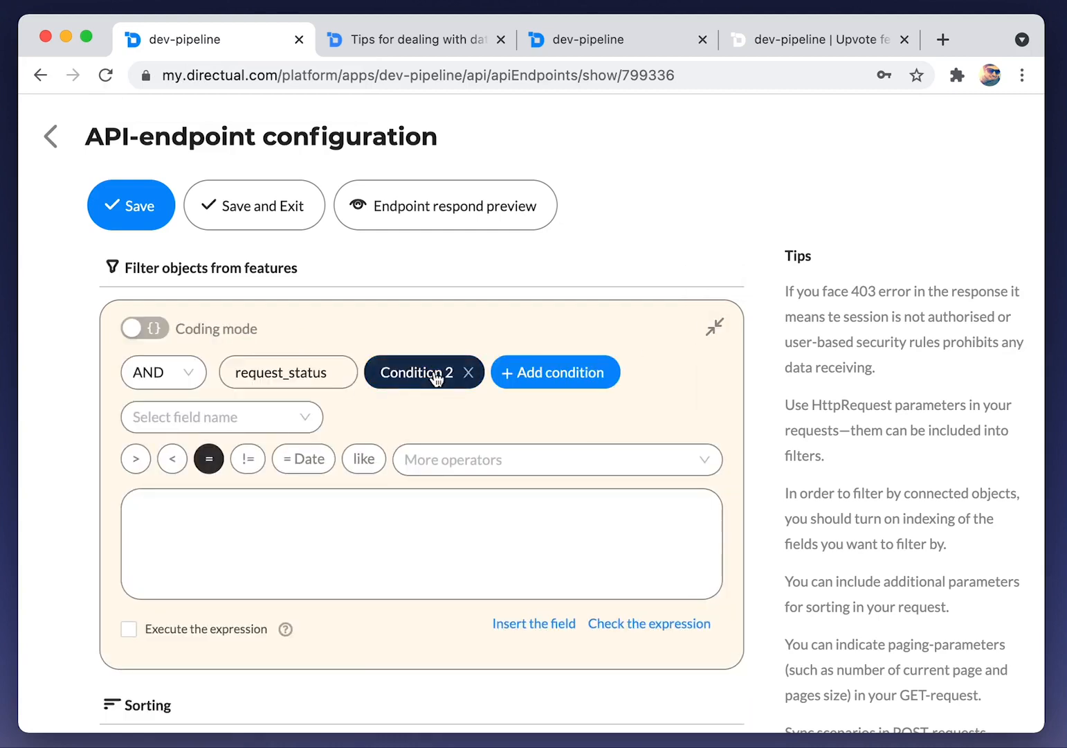
left_click(190, 417)
type("dev")
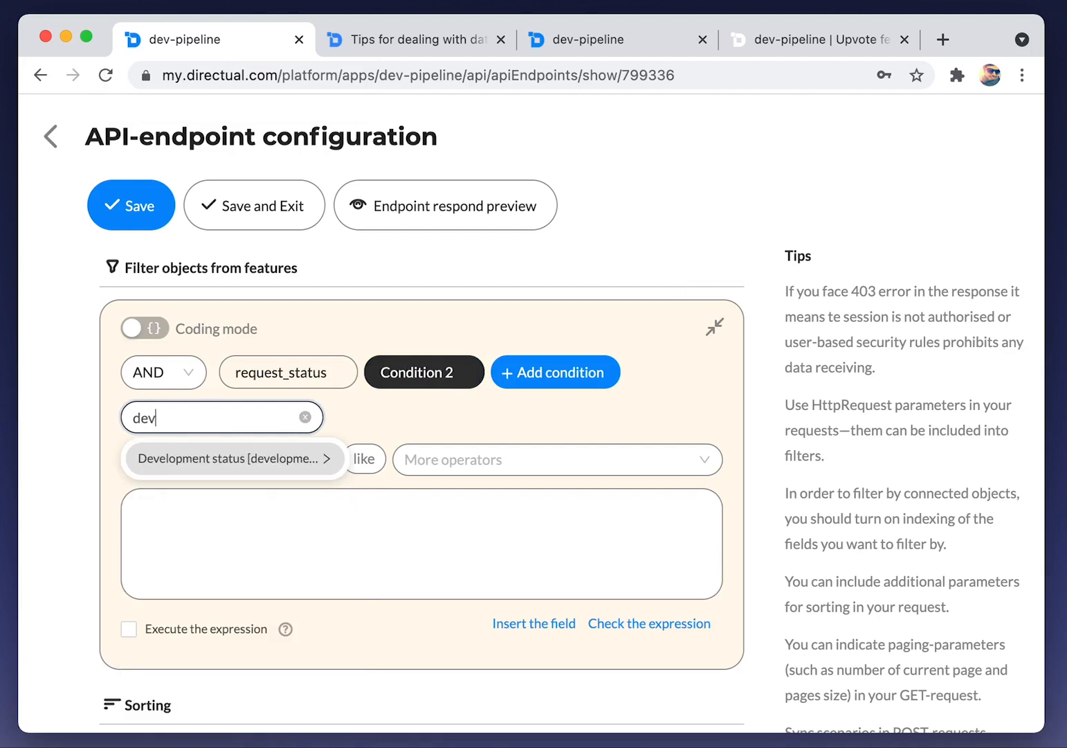
key("Return")
left_click(248, 493)
left_click(228, 557)
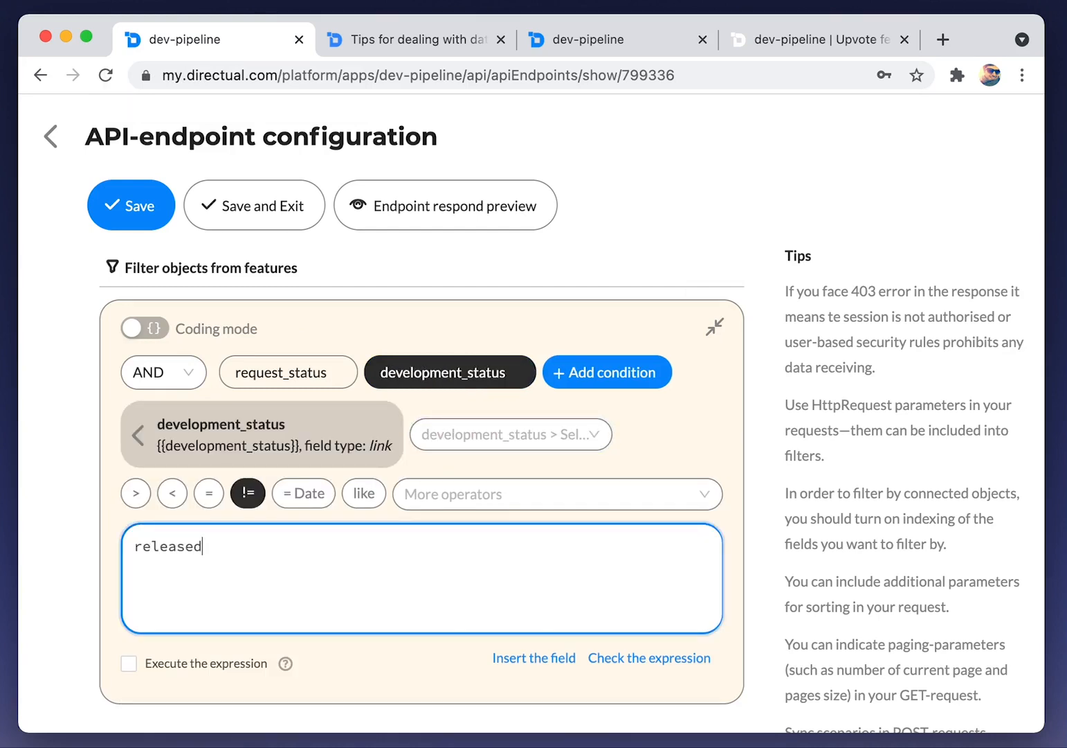
left_click(92, 205)
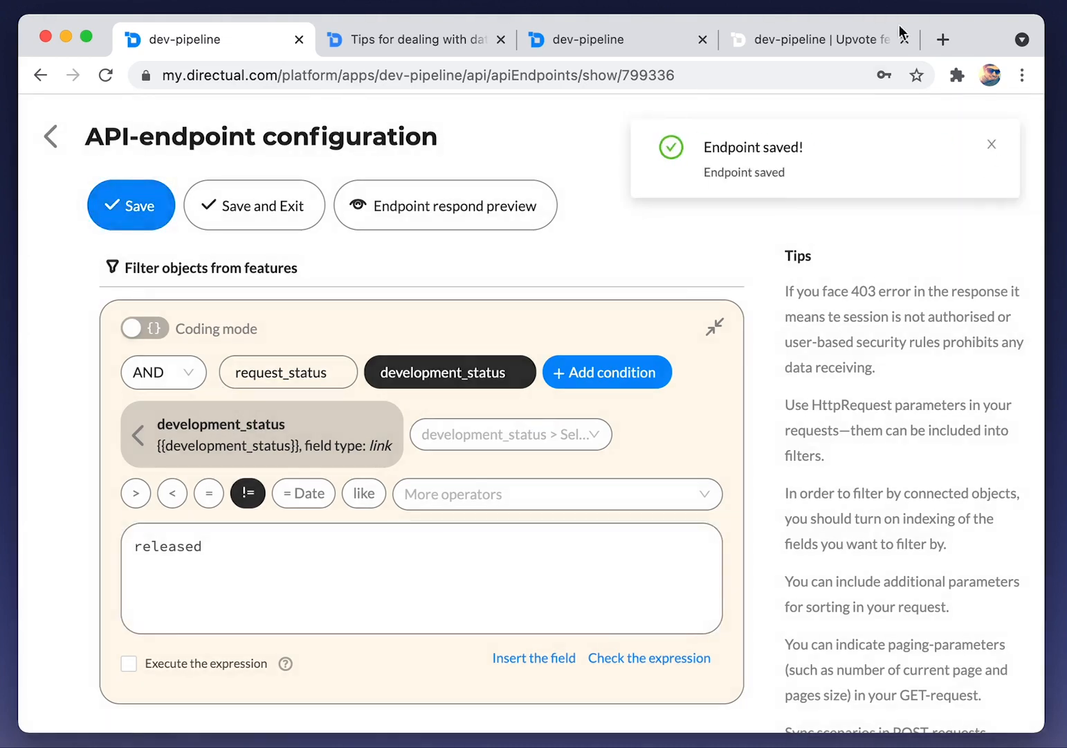
Reload Upvote features to see only T-1 Hello, then go to the Open Roadmap page
left_click(824, 39)
key("super+r")
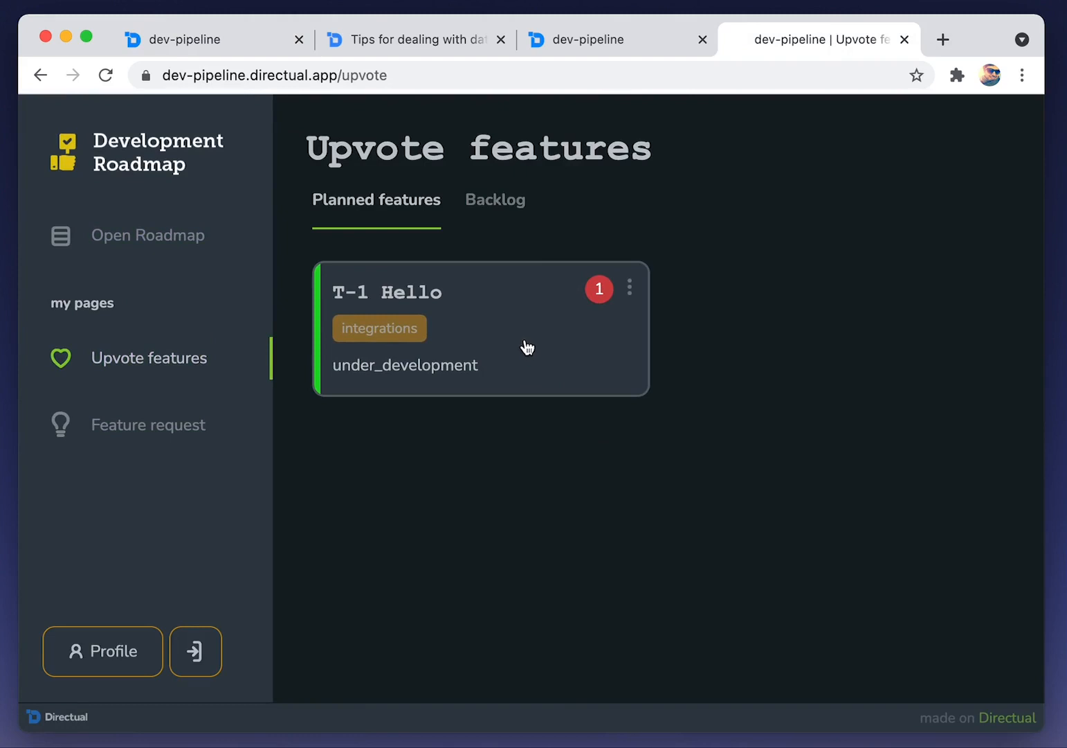
left_click(179, 238)
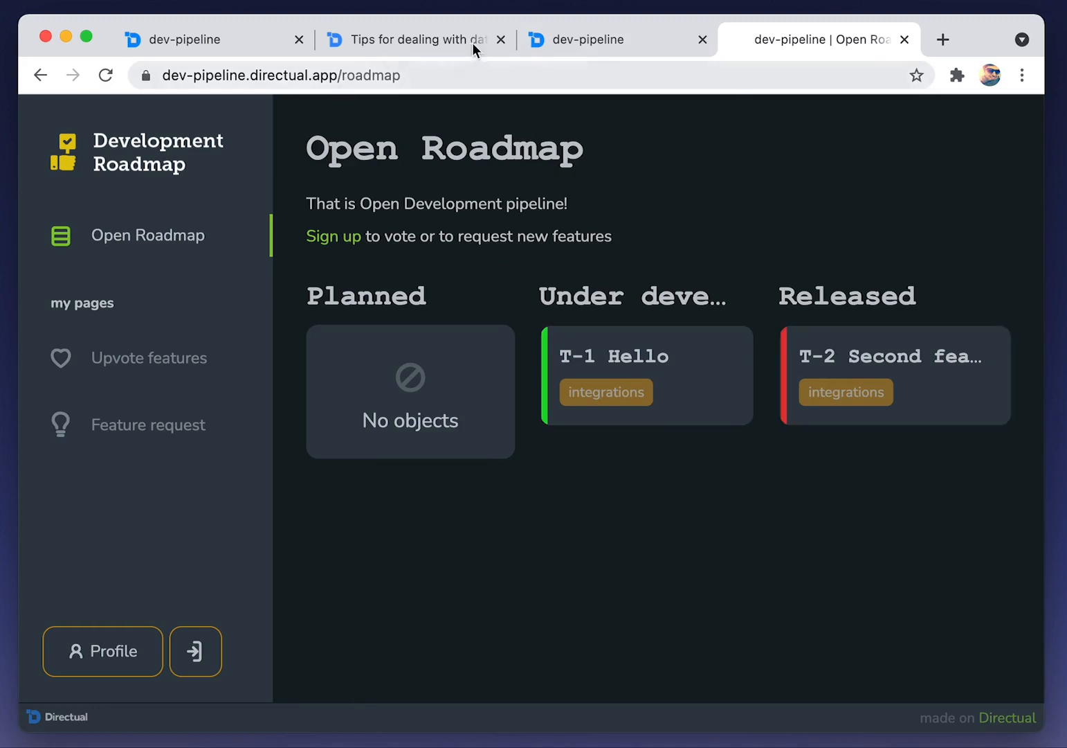
left_click(630, 38)
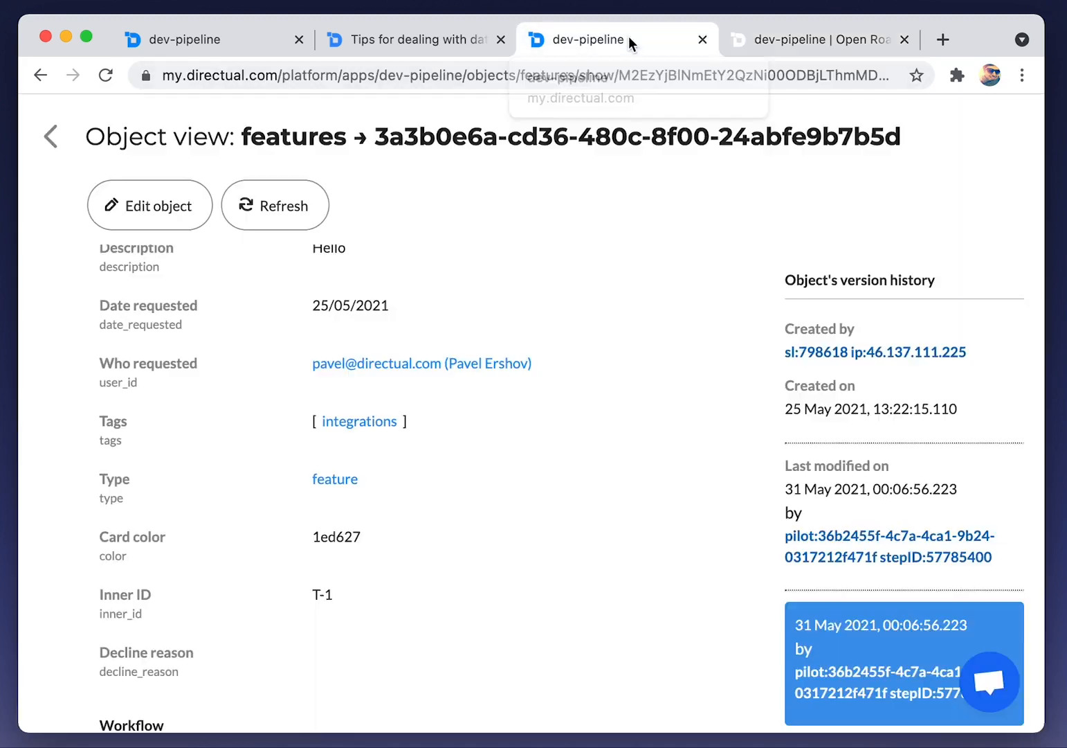
Return to the API endpoints list and open the 799316 RoadMapPlanned endpoint
left_click(236, 41)
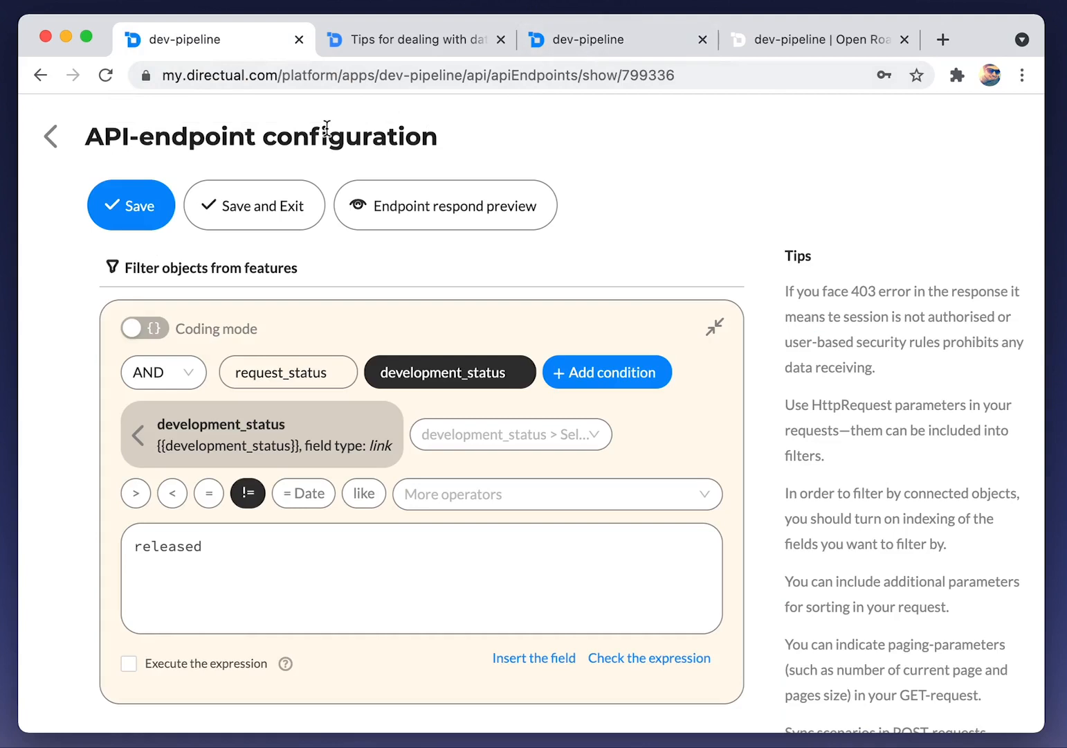
left_click(51, 138)
scroll(502, 484, "down", 3)
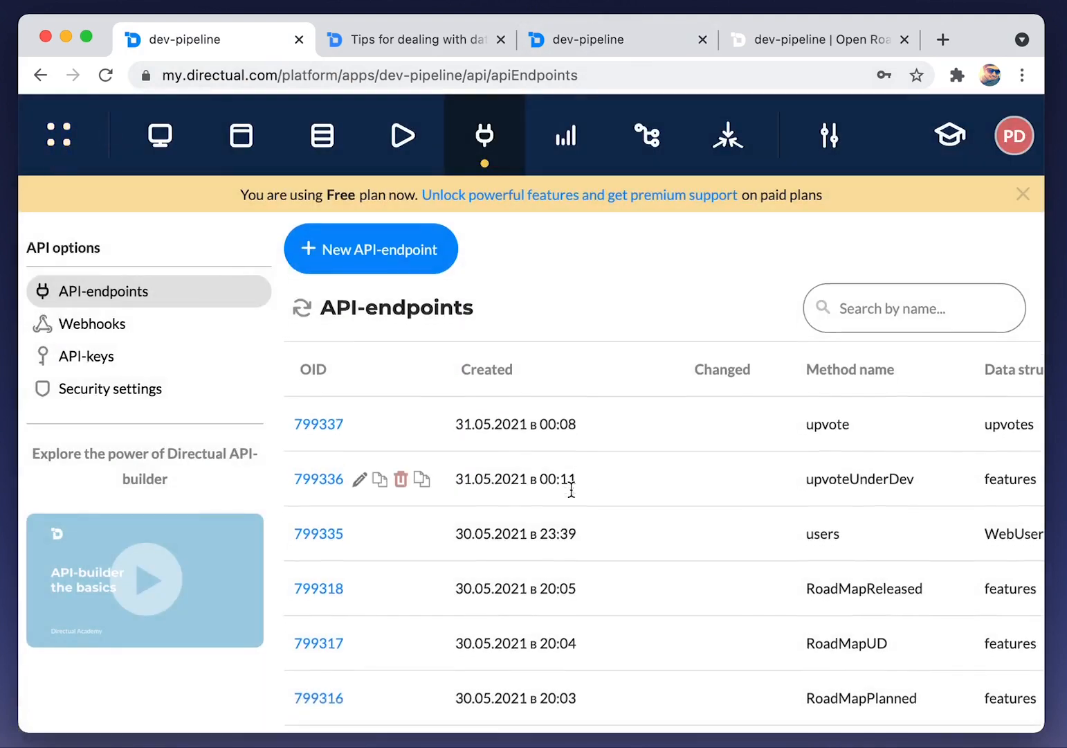
scroll(571, 489, "right", 3)
scroll(574, 488, "right", 3)
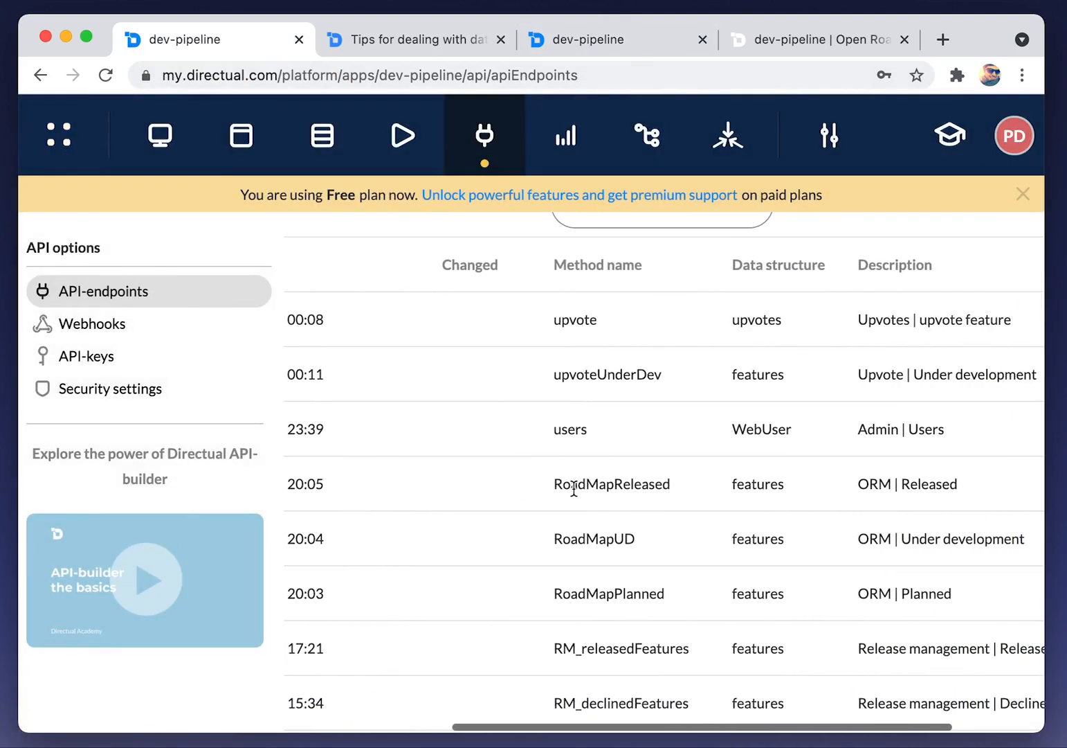
scroll(574, 488, "left", 1)
scroll(574, 488, "down", 2)
scroll(574, 488, "left", 5)
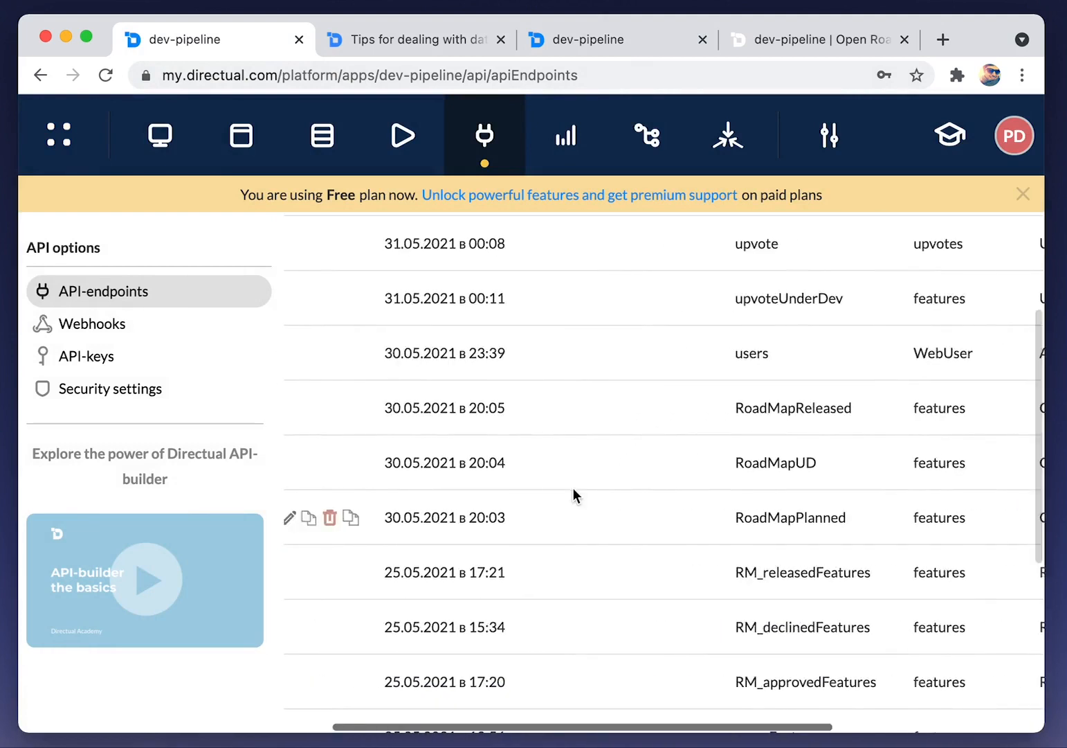
left_click(330, 518)
Add numbers_of_upvotes to the endpoint's readable fields and save it
scroll(329, 516, "down", 8)
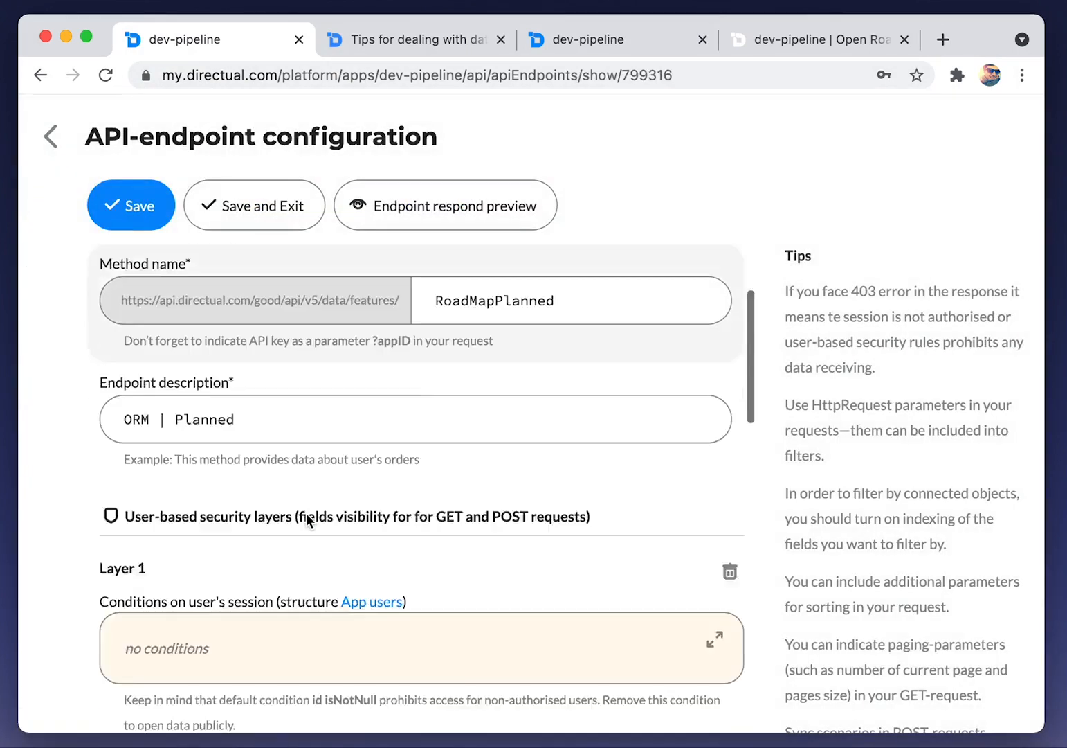
left_click(166, 537)
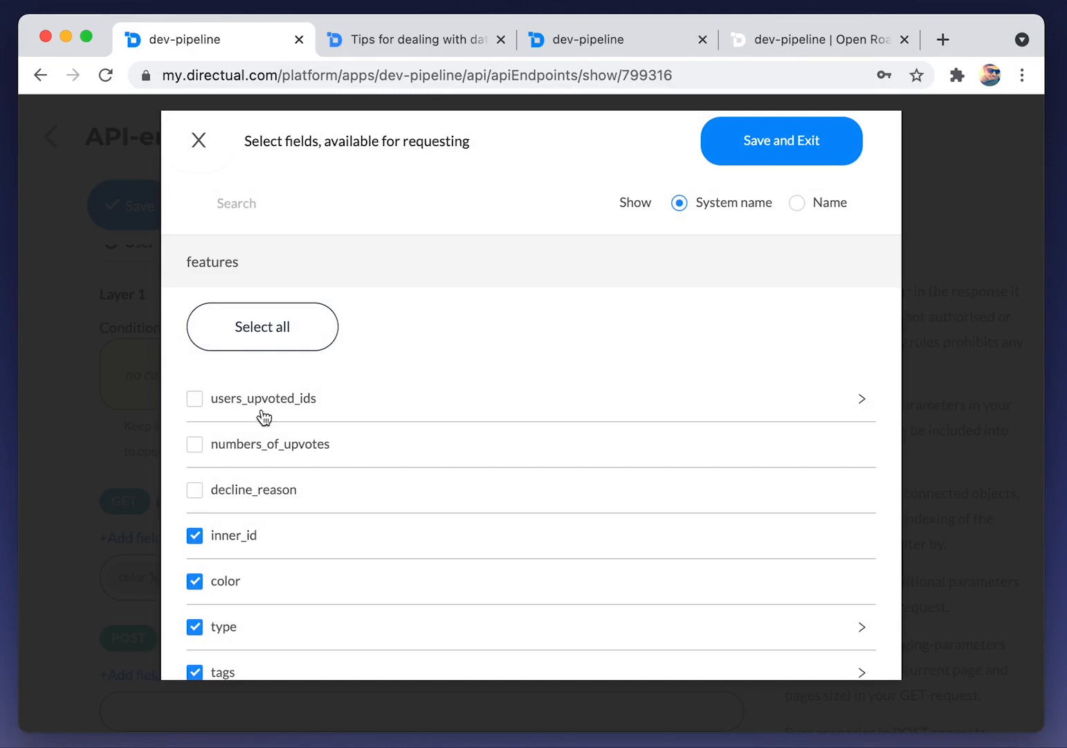
left_click(245, 446)
left_click(768, 146)
left_click(263, 215)
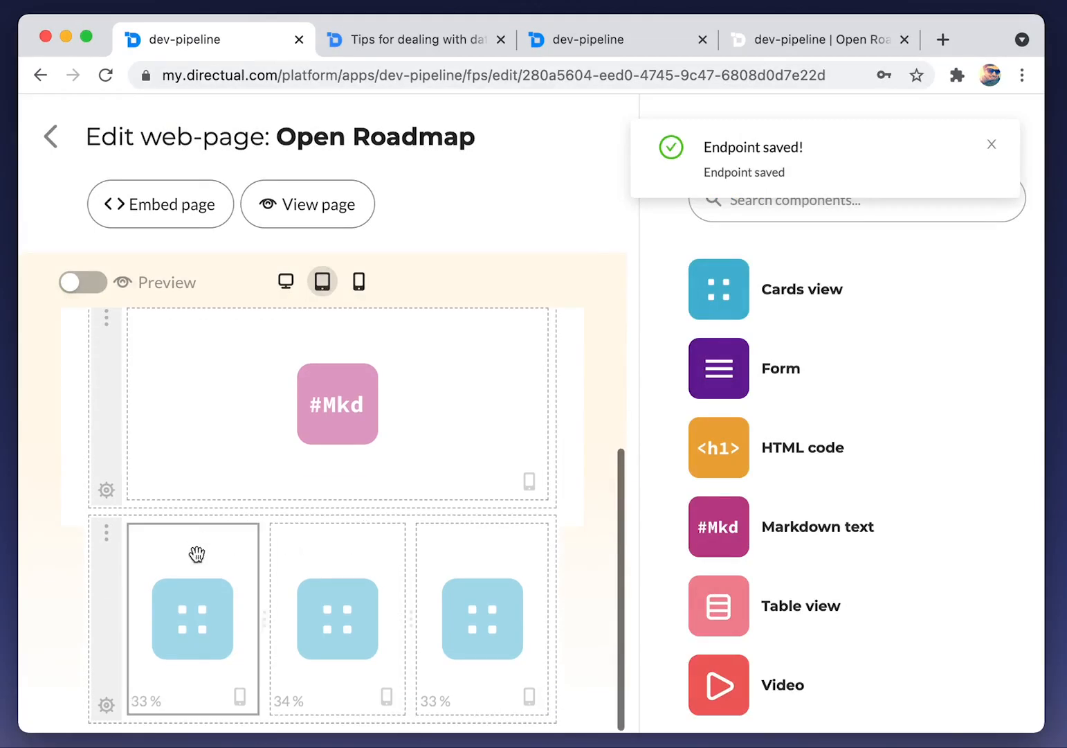
Turn on a card counter for Planned cards using the Upvotes field, labelled 'upvotes'
left_click(197, 554)
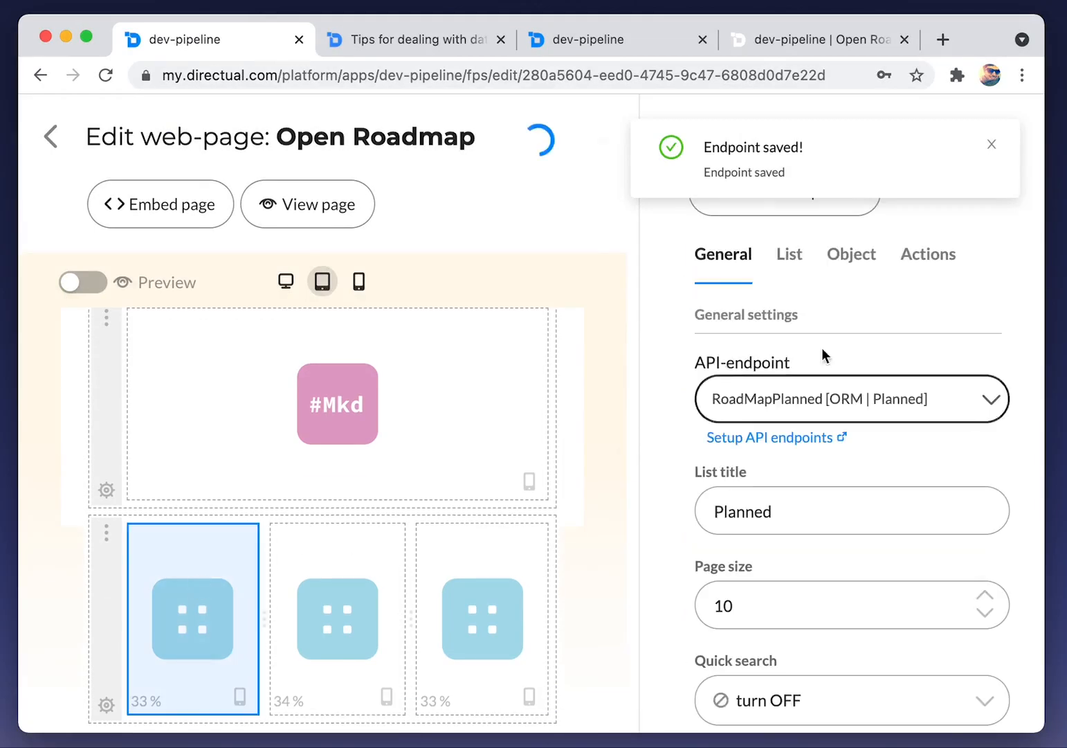
left_click(790, 256)
scroll(800, 429, "down", 4)
scroll(799, 441, "down", 6)
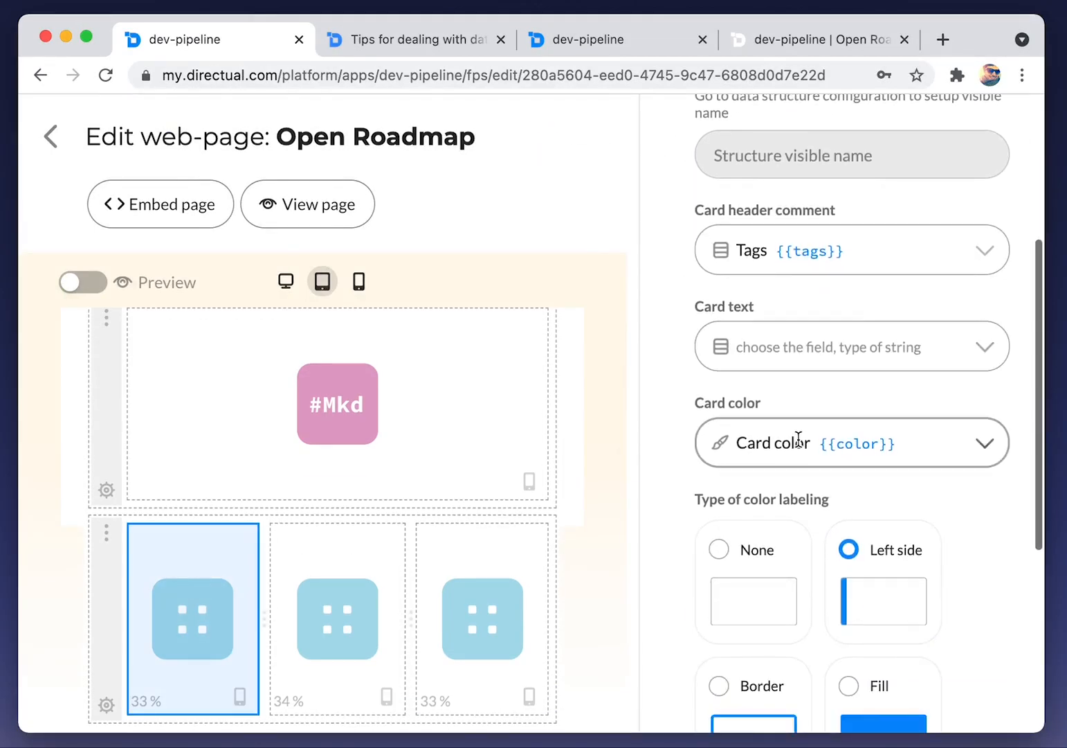
left_click(736, 470)
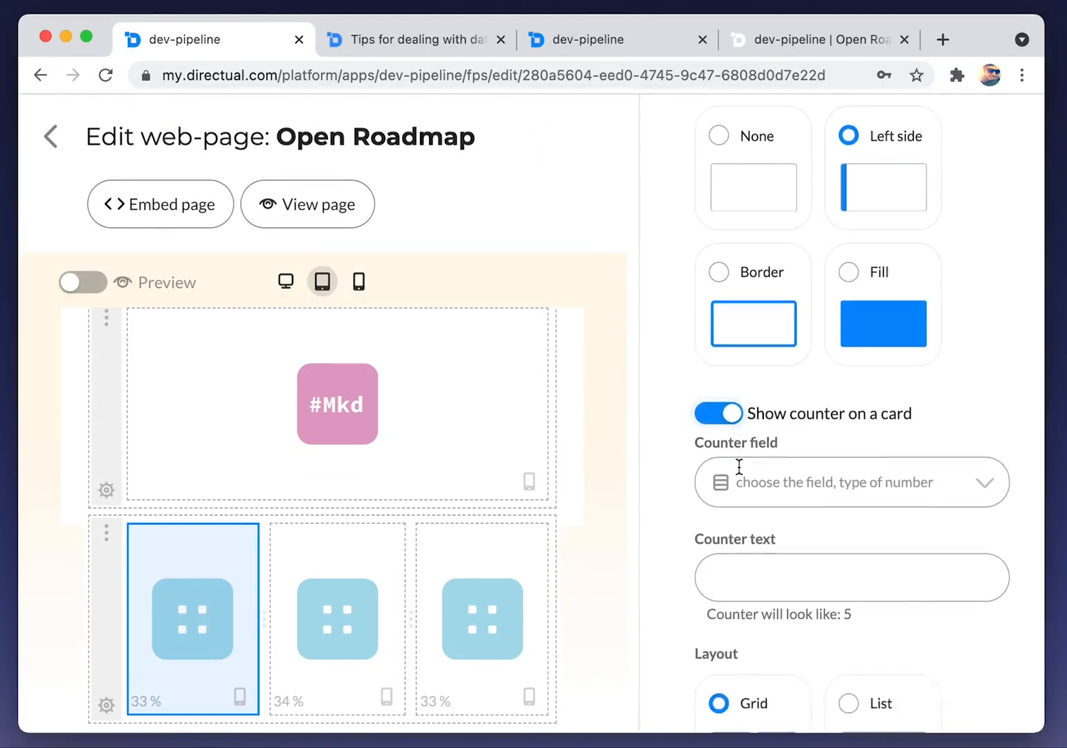
scroll(755, 443, "down", 2)
left_click(771, 431)
left_click(764, 507)
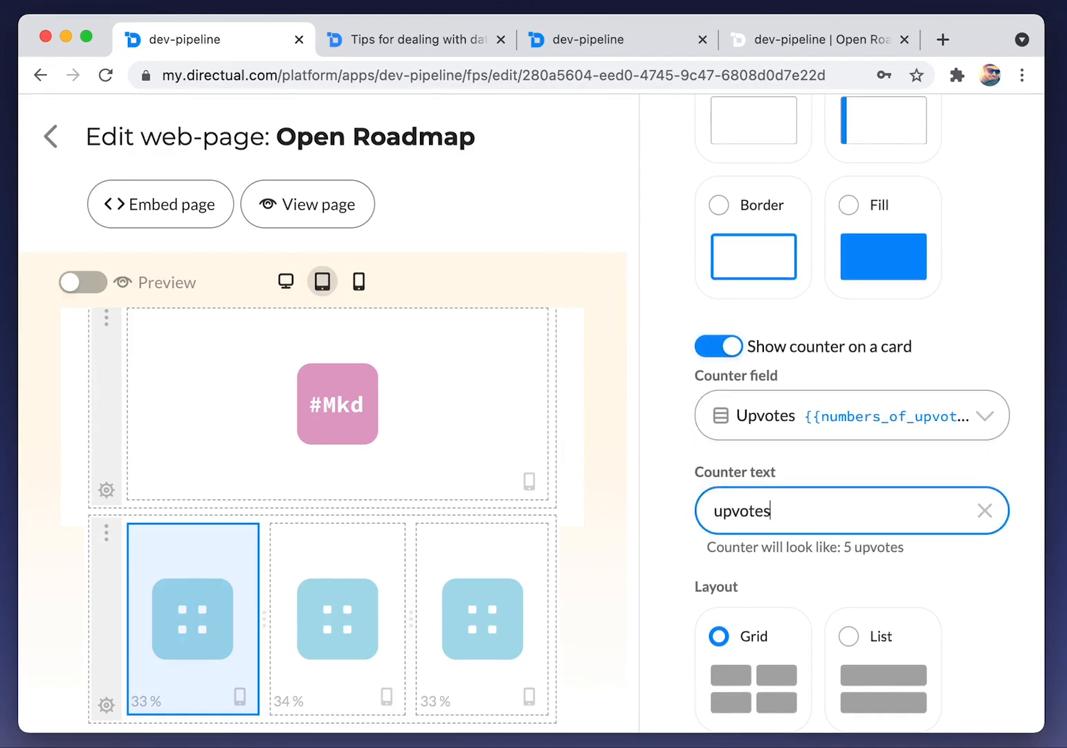
left_click(352, 548)
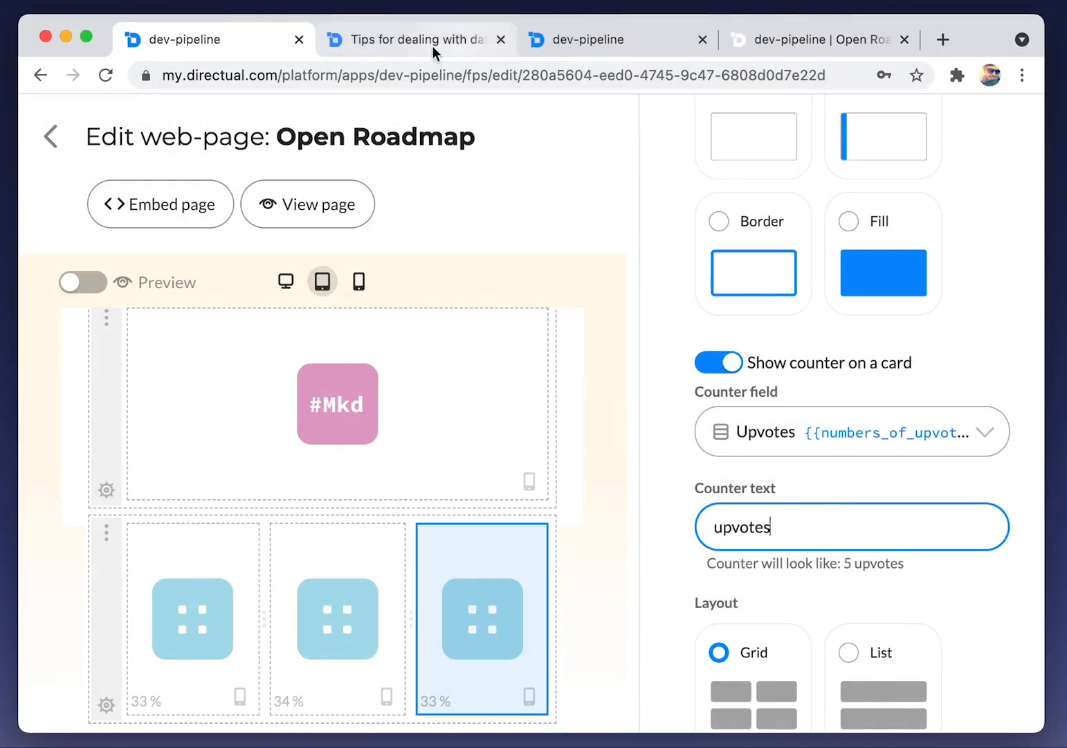
Reload Open Roadmap to see vote badges 1 and 2, then view the Upvote features Backlog and Planned tabs
left_click(432, 46)
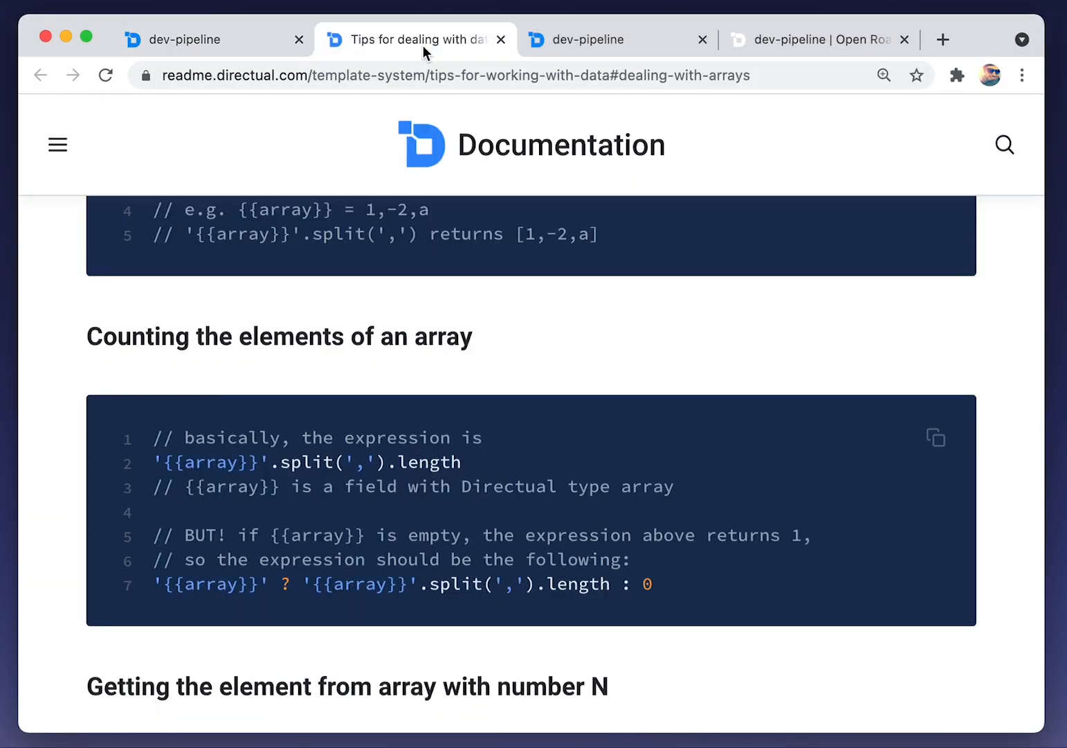
left_click(823, 43)
key("super+r")
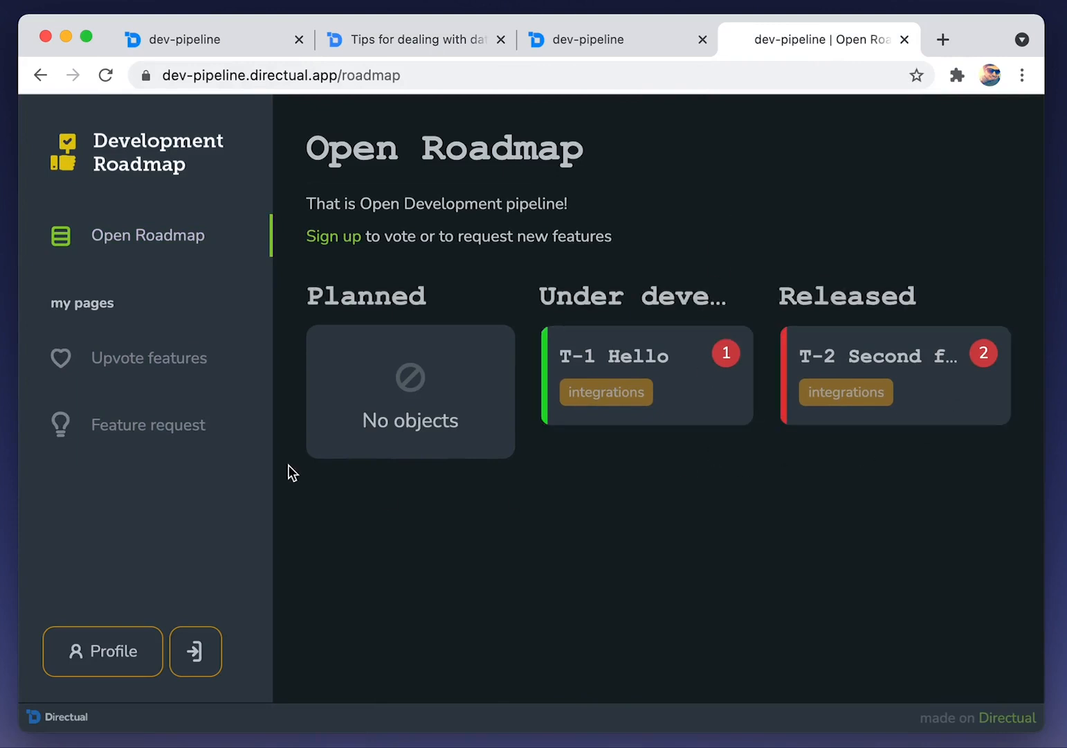
left_click(191, 365)
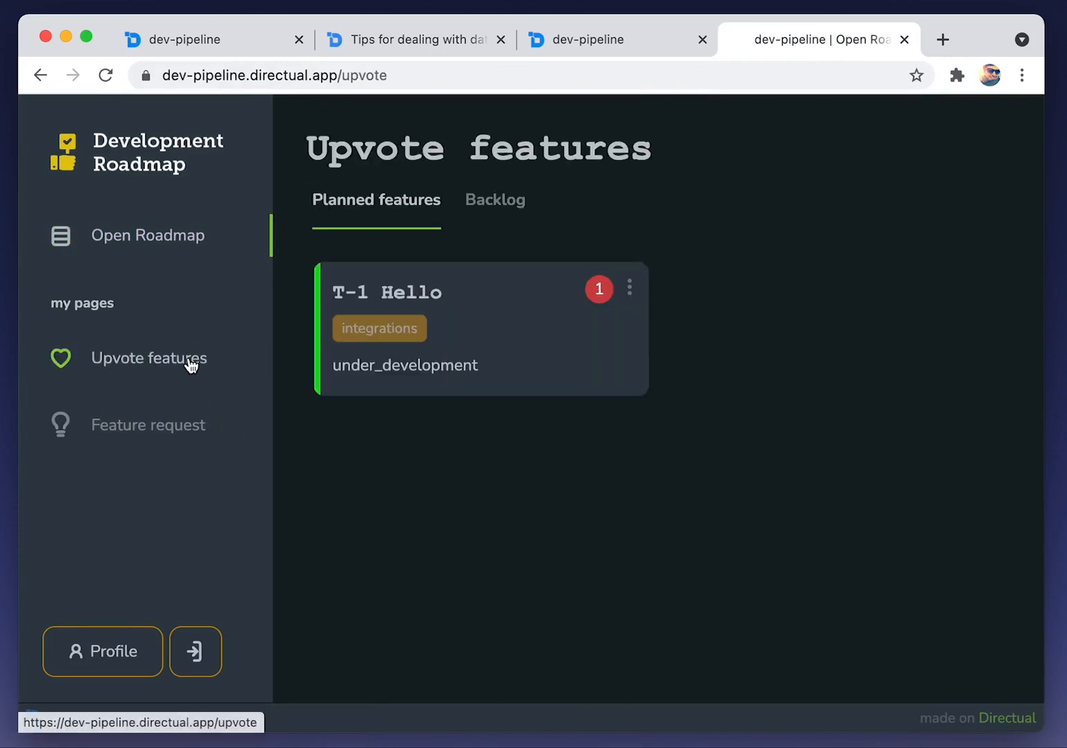
left_click(490, 208)
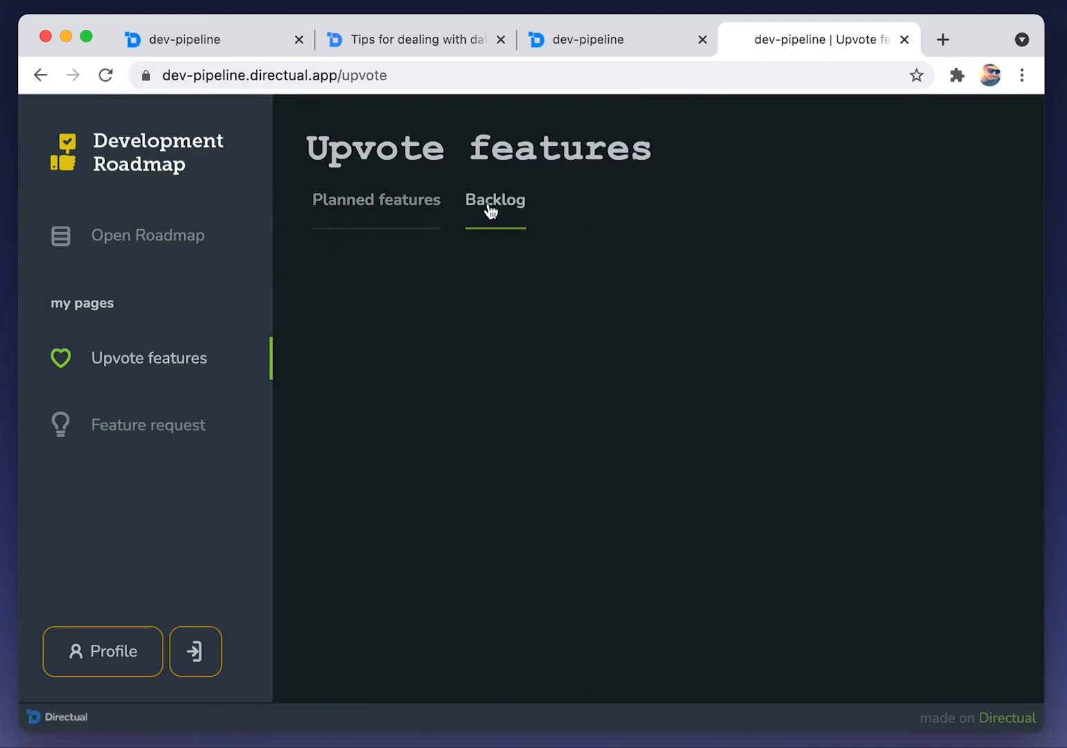
left_click(371, 217)
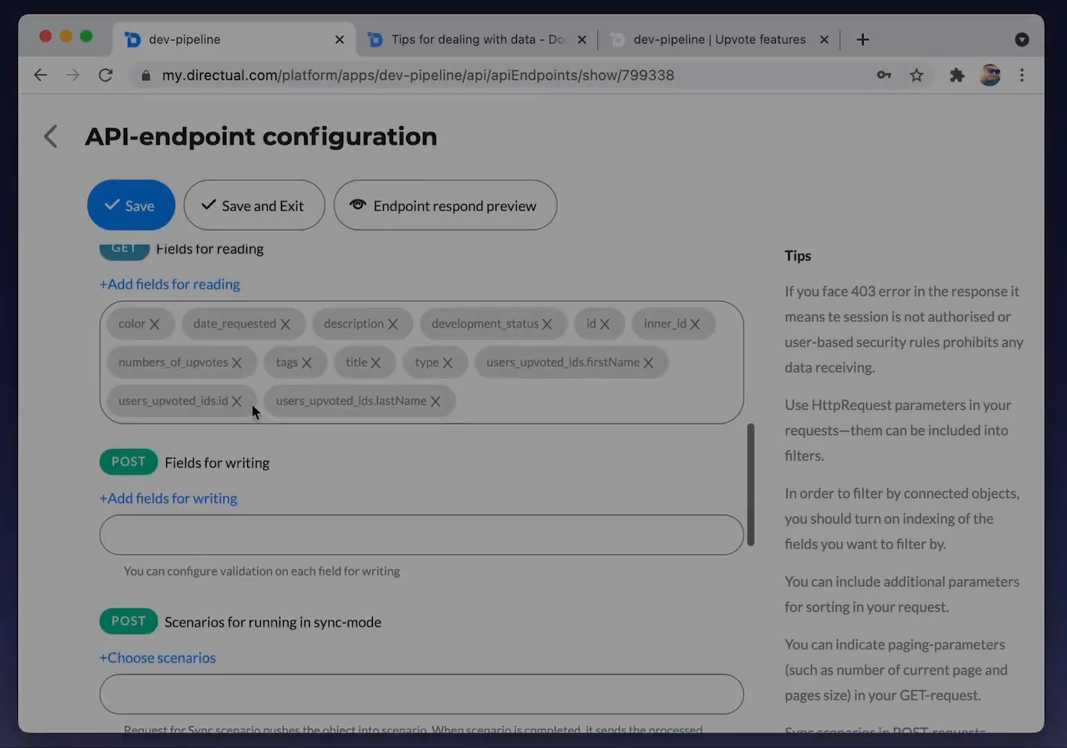
Change the request_status filter value from approved to new and delete the development_status condition
scroll(252, 404, "down", 5)
scroll(252, 405, "down", 3)
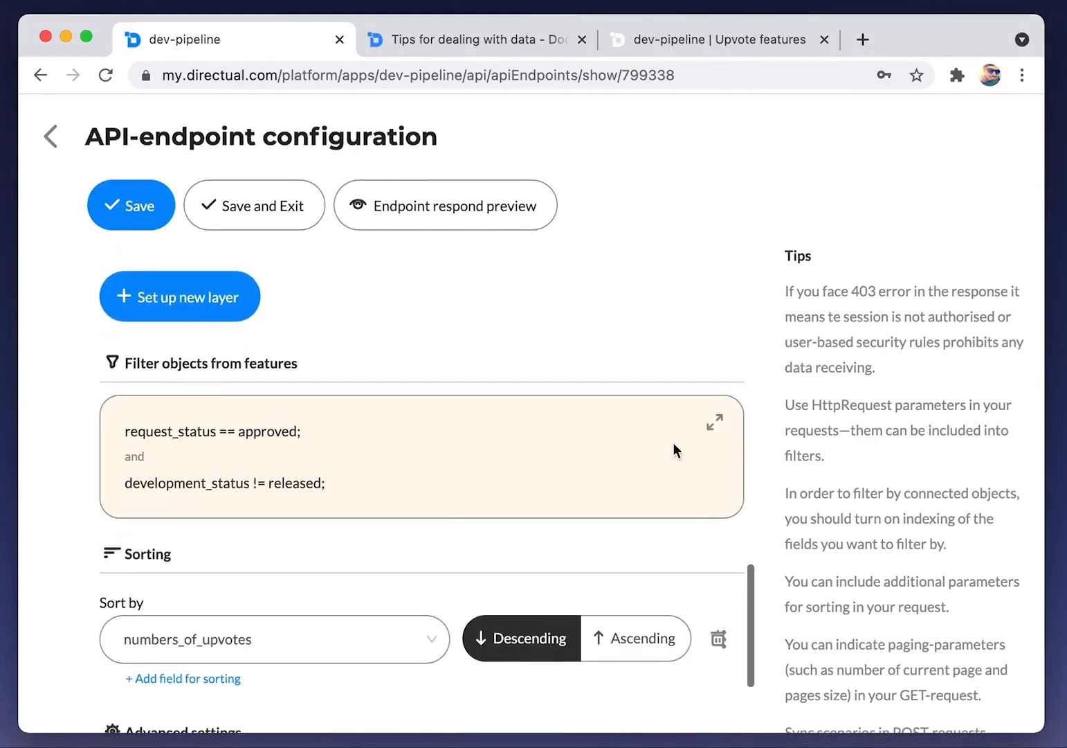
left_click(711, 429)
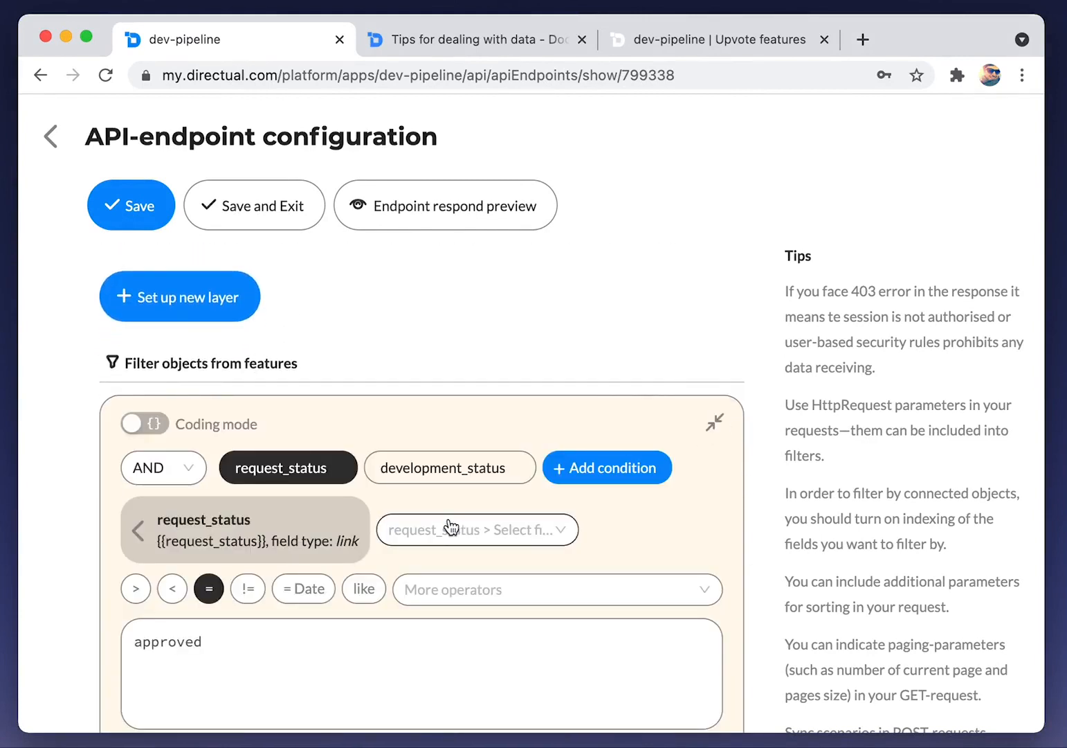
scroll(450, 526, "down", 1)
left_click_drag(221, 566, 100, 565)
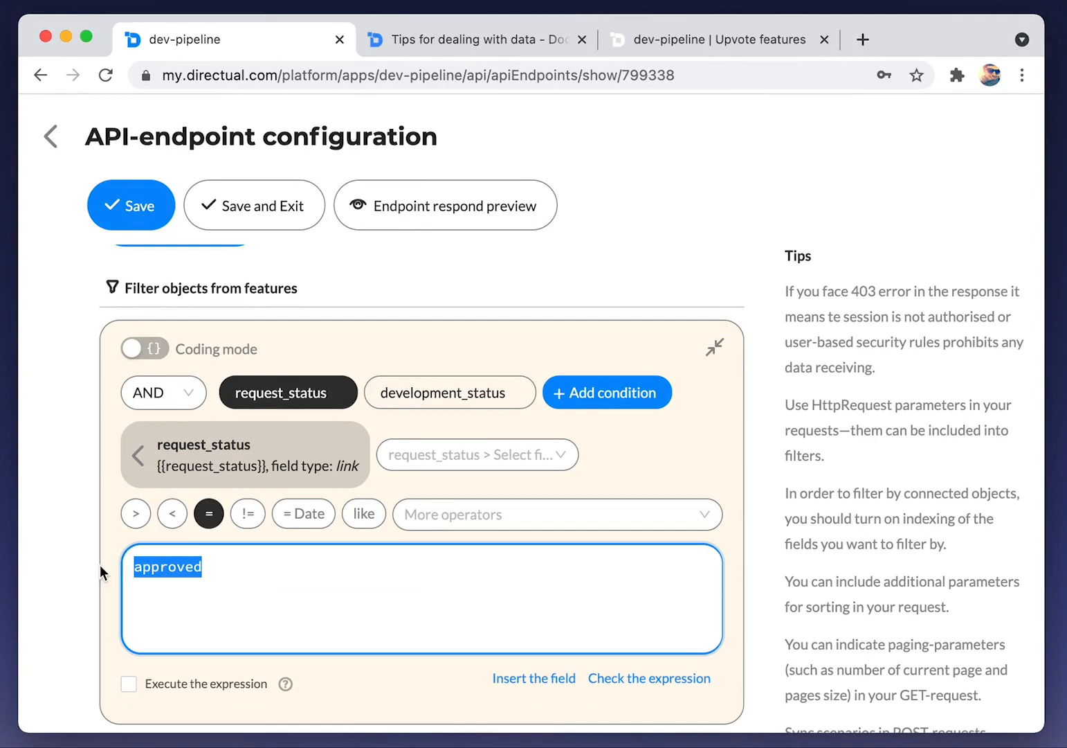
type("new")
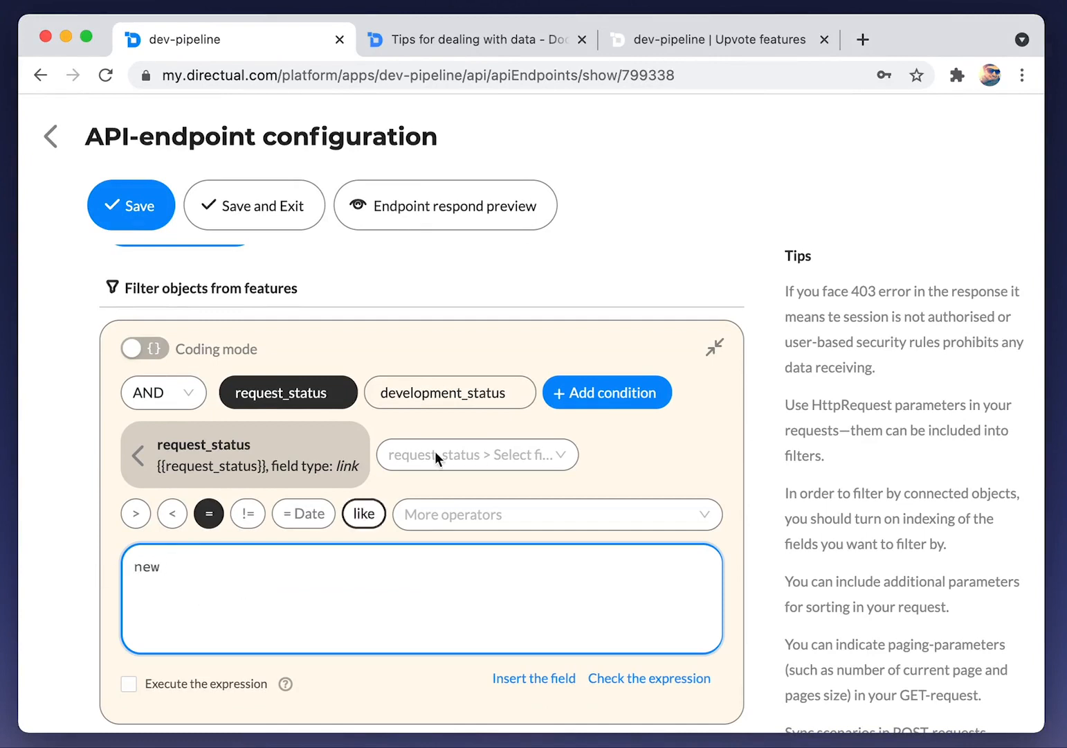
left_click(436, 400)
left_click(523, 393)
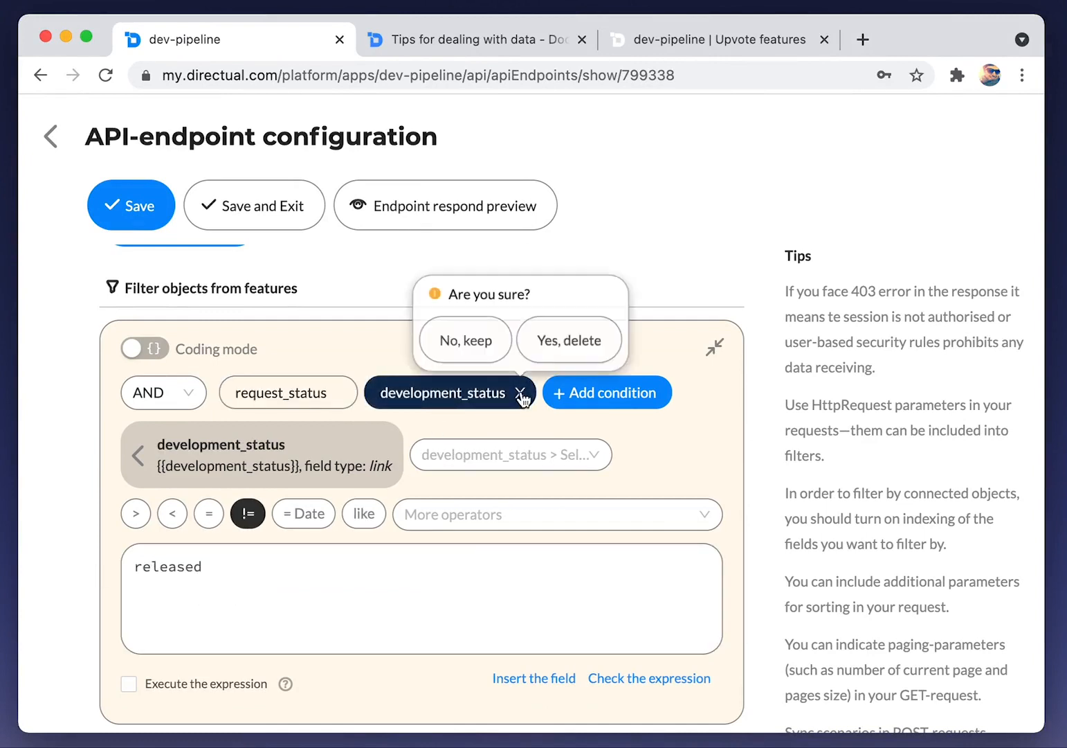
left_click(556, 355)
Place a Cards view in the Upvote features page's Backlog tab
scroll(177, 516, "down", 5)
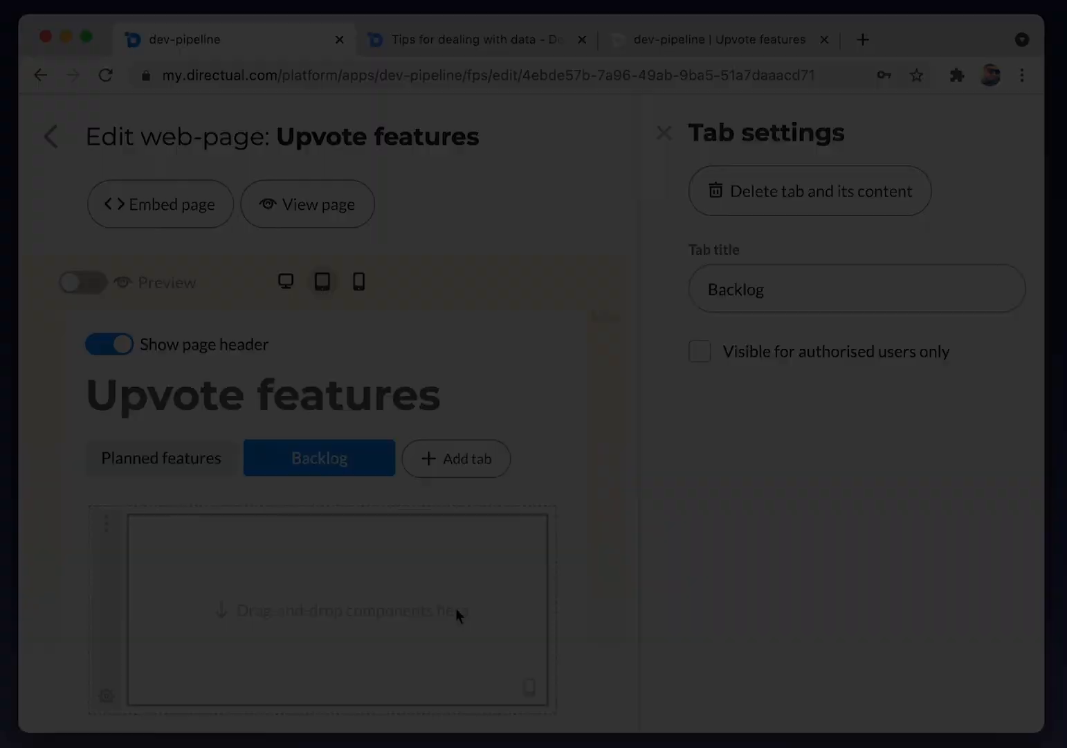
left_click(456, 612)
left_click_drag(615, 445, 389, 587)
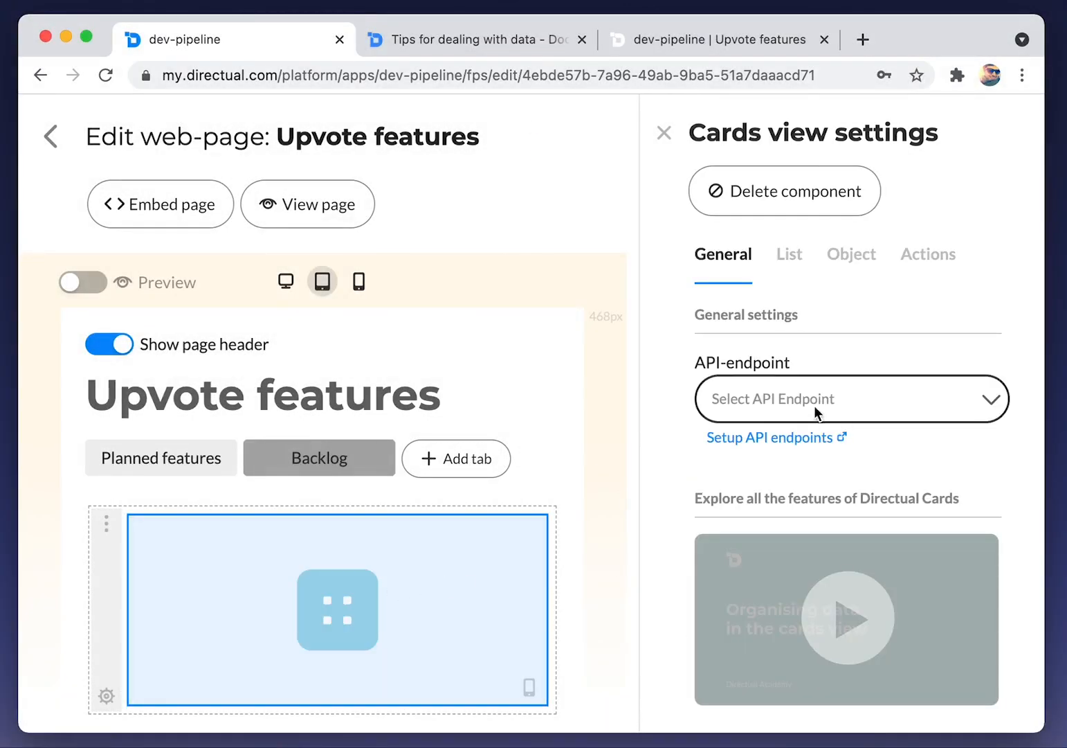
Connect the Backlog cards to the upvoteBacklog endpoint
left_click(814, 405)
left_click(811, 530)
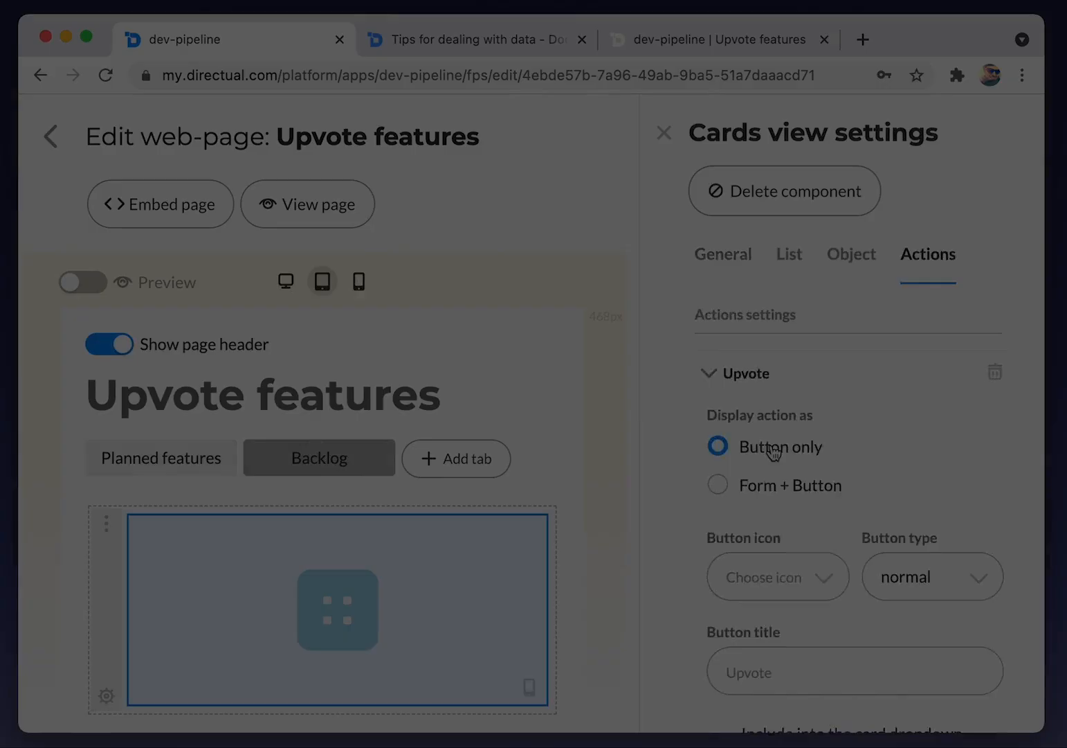
scroll(774, 450, "down", 2)
Give the Upvote action a love icon and accent type, show it in the card dropdown, and close the popup after it runs
left_click(774, 443)
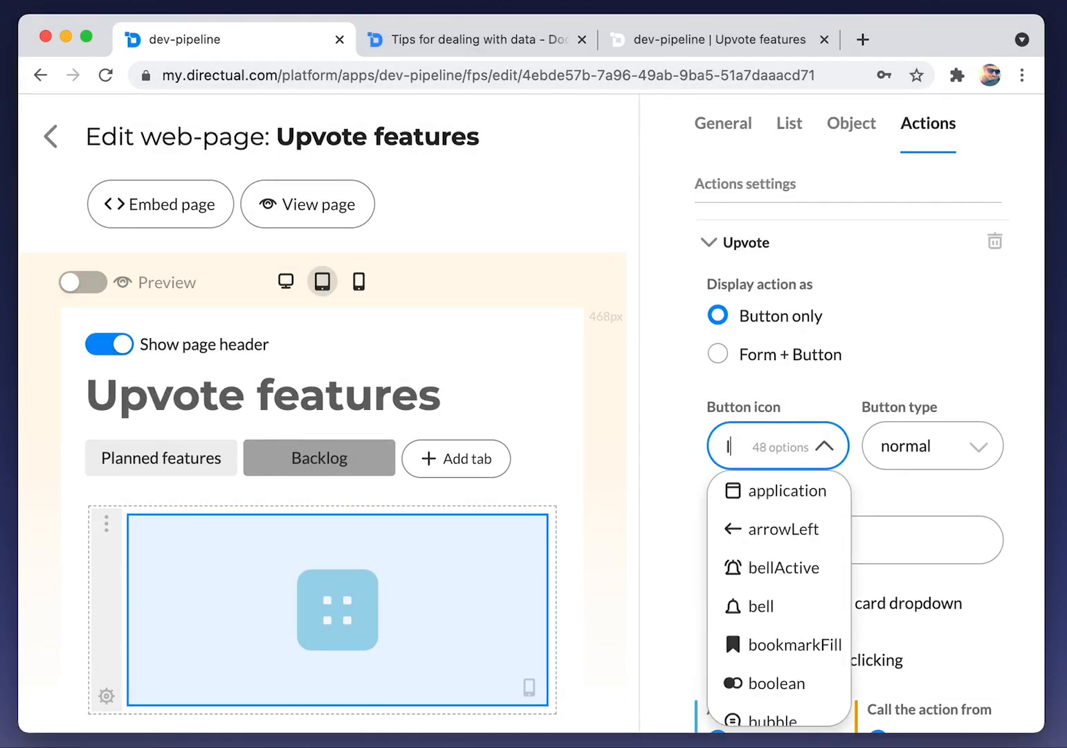
type("love")
key("Return")
left_click(923, 444)
left_click(902, 532)
left_click(762, 616)
left_click(763, 659)
Map feature_id to the object card's id and user_id to the current user's ID
scroll(766, 655, "down", 2)
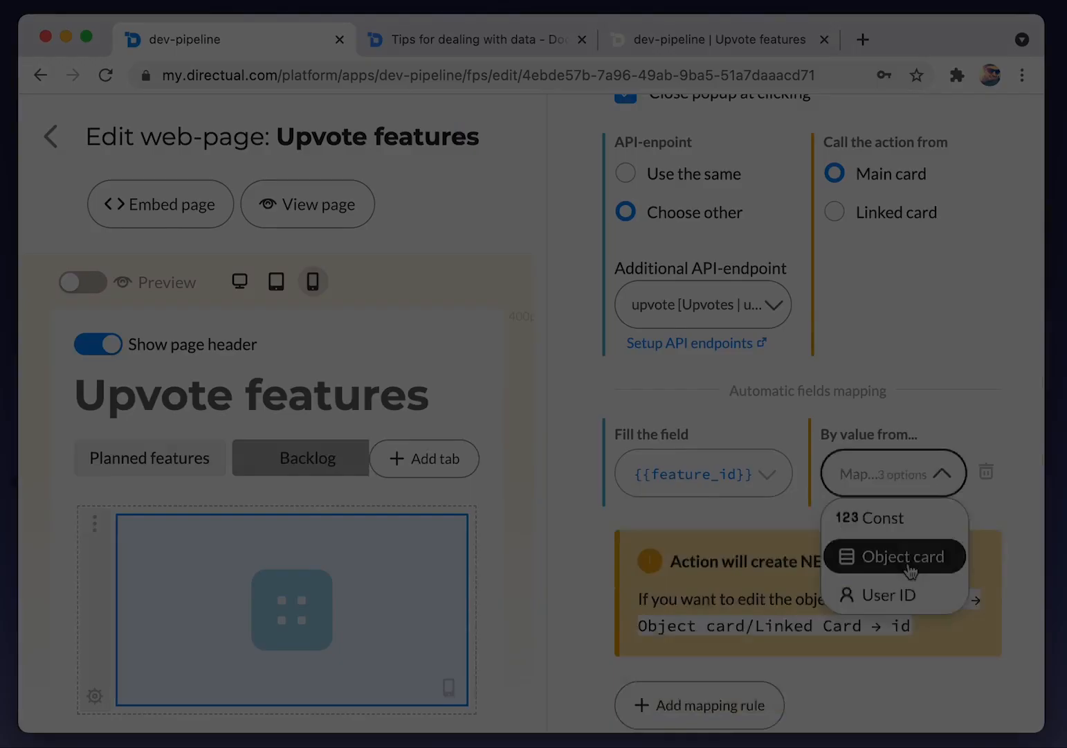
left_click(907, 562)
left_click(894, 530)
scroll(887, 592, "down", 3)
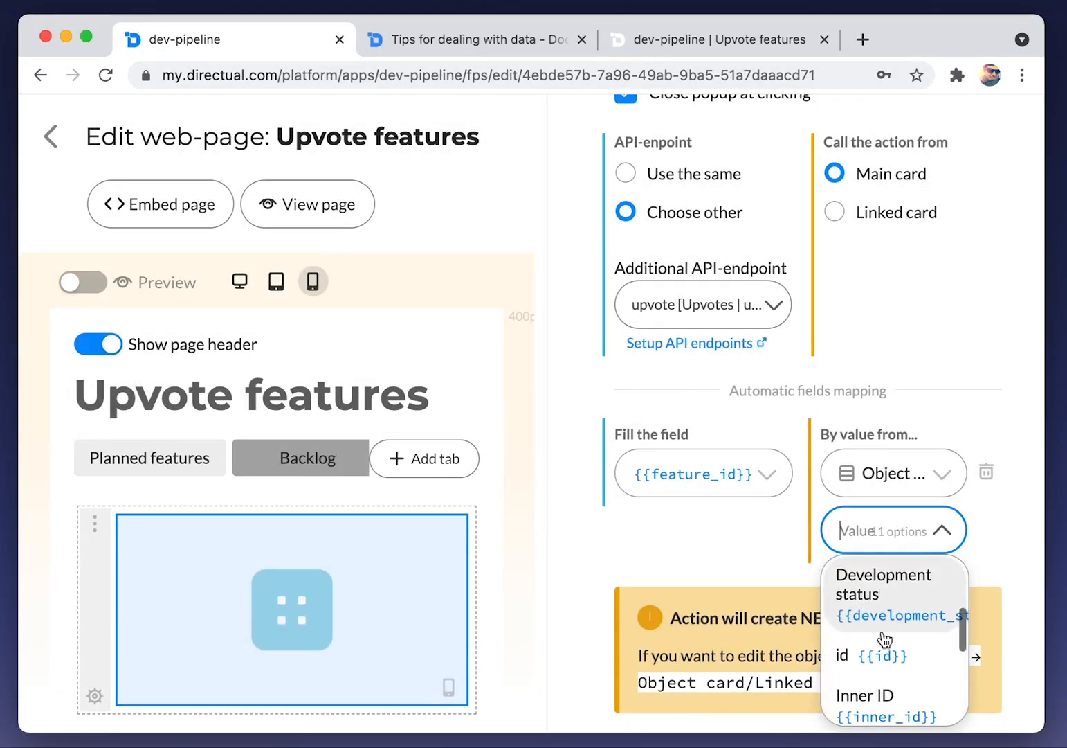
left_click(869, 655)
scroll(728, 553, "down", 3)
left_click(732, 654)
left_click(648, 496)
left_click(716, 585)
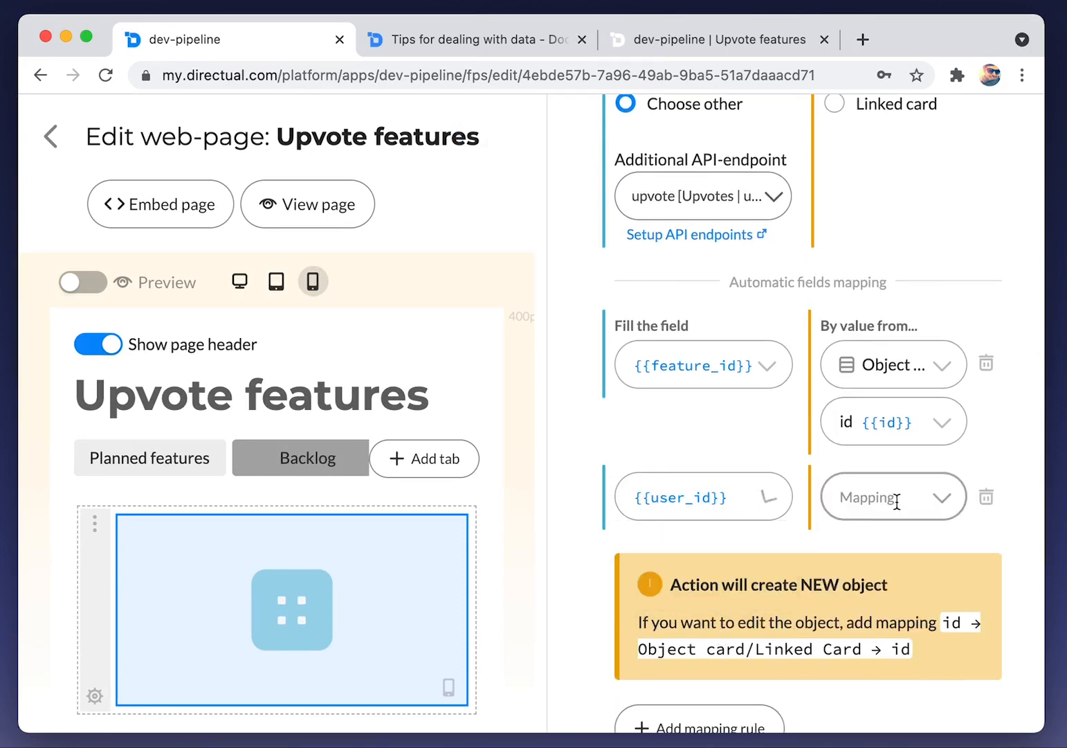
left_click(895, 497)
left_click(905, 616)
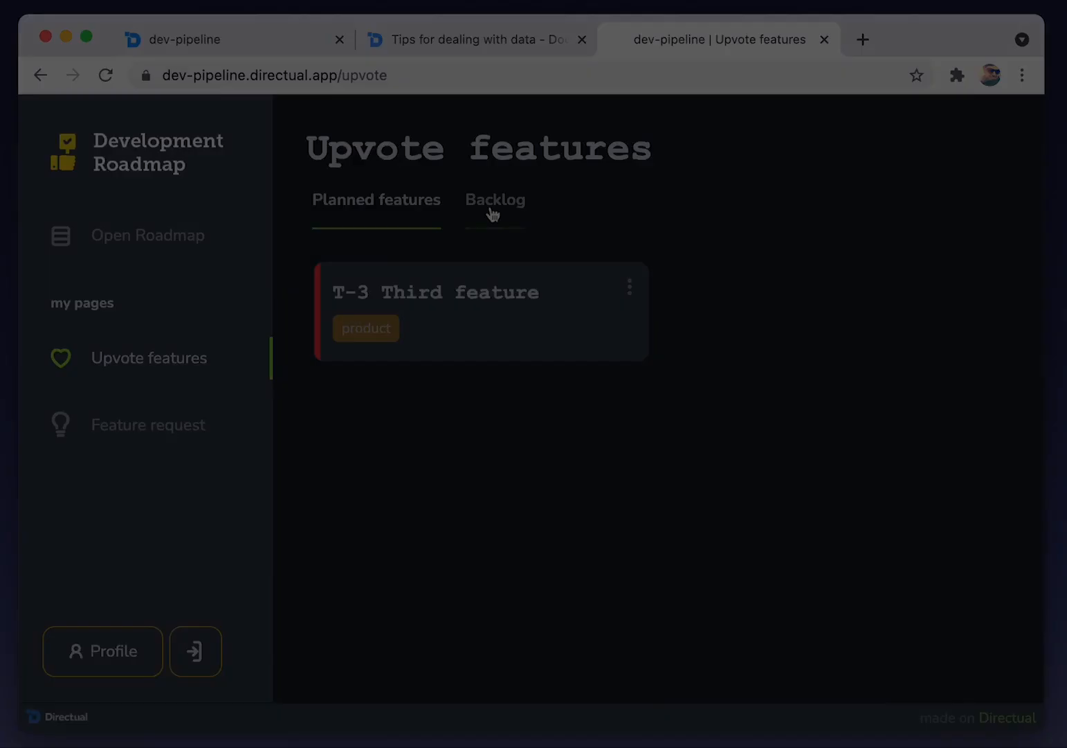
Upvote T-3 Third feature from its Upvotes section on the live Backlog list, then return to the editor
left_click(491, 207)
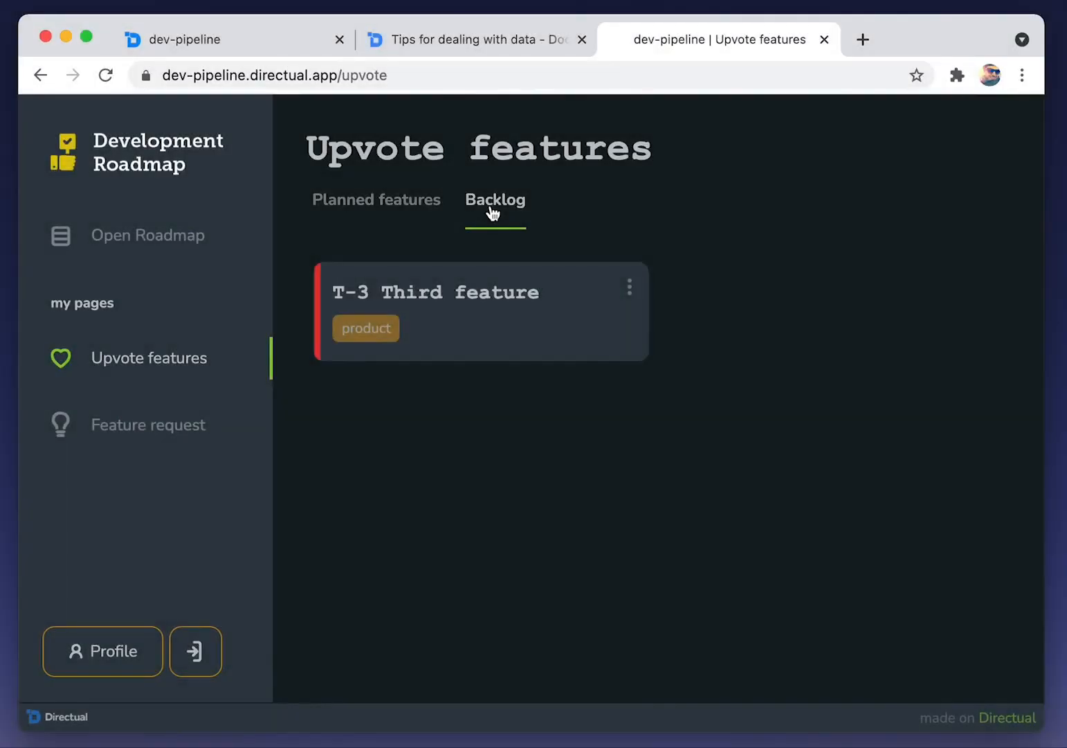
left_click(554, 333)
left_click(432, 210)
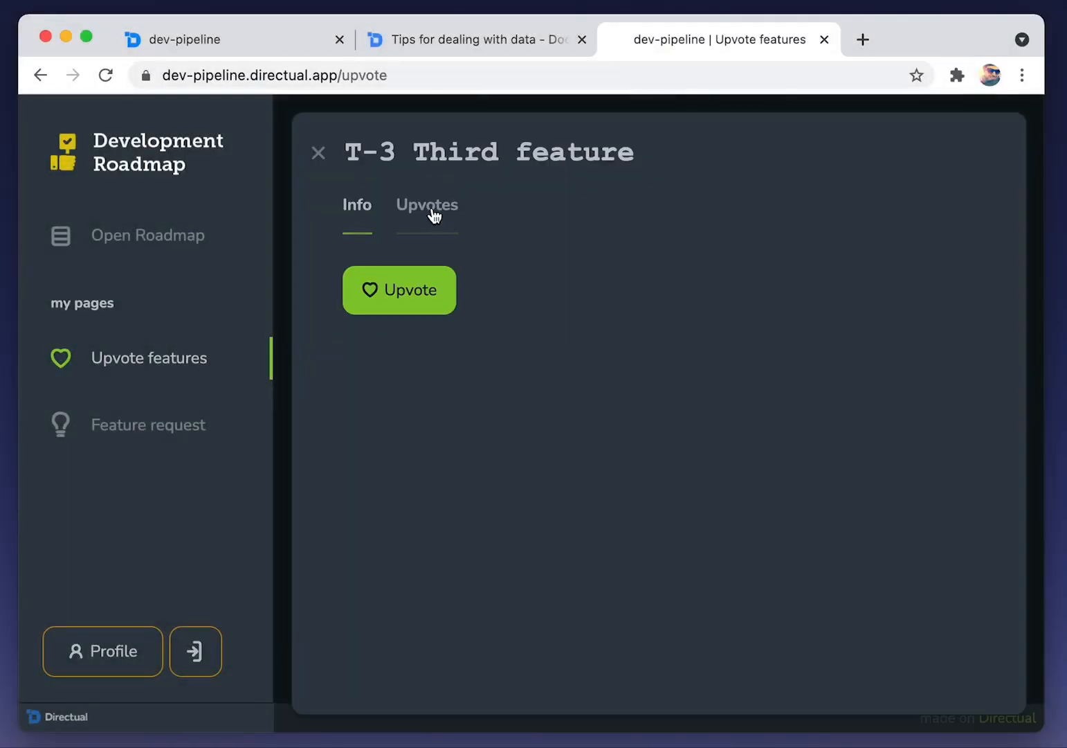
left_click(406, 305)
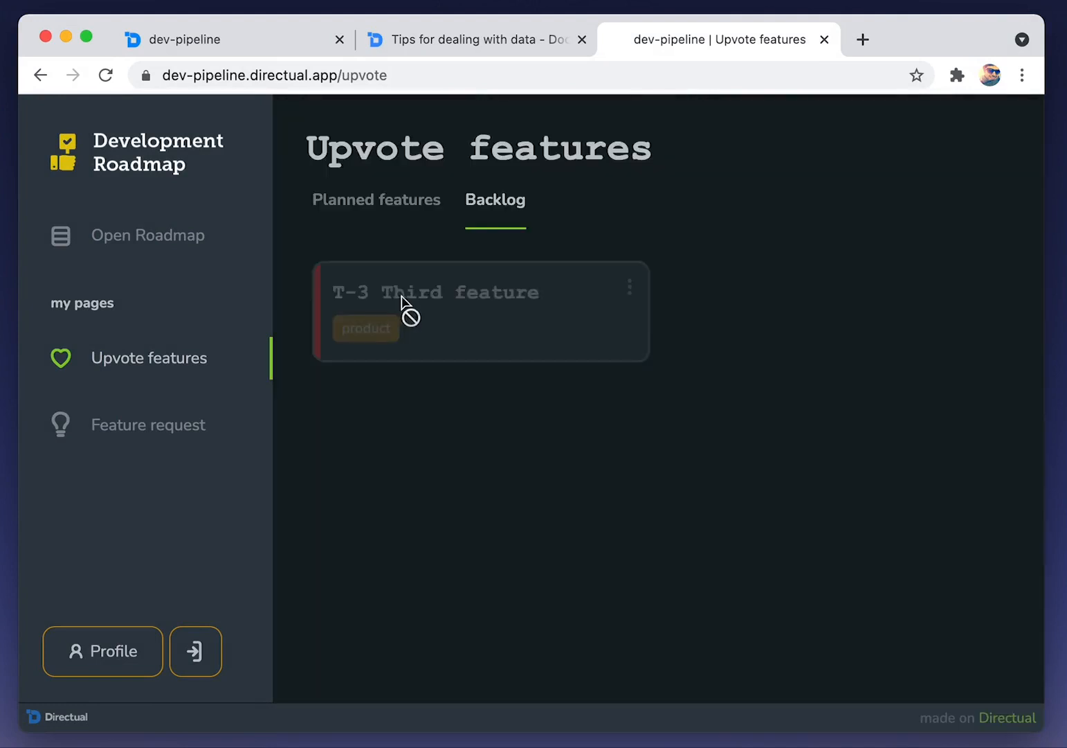
left_click(401, 219)
left_click(471, 217)
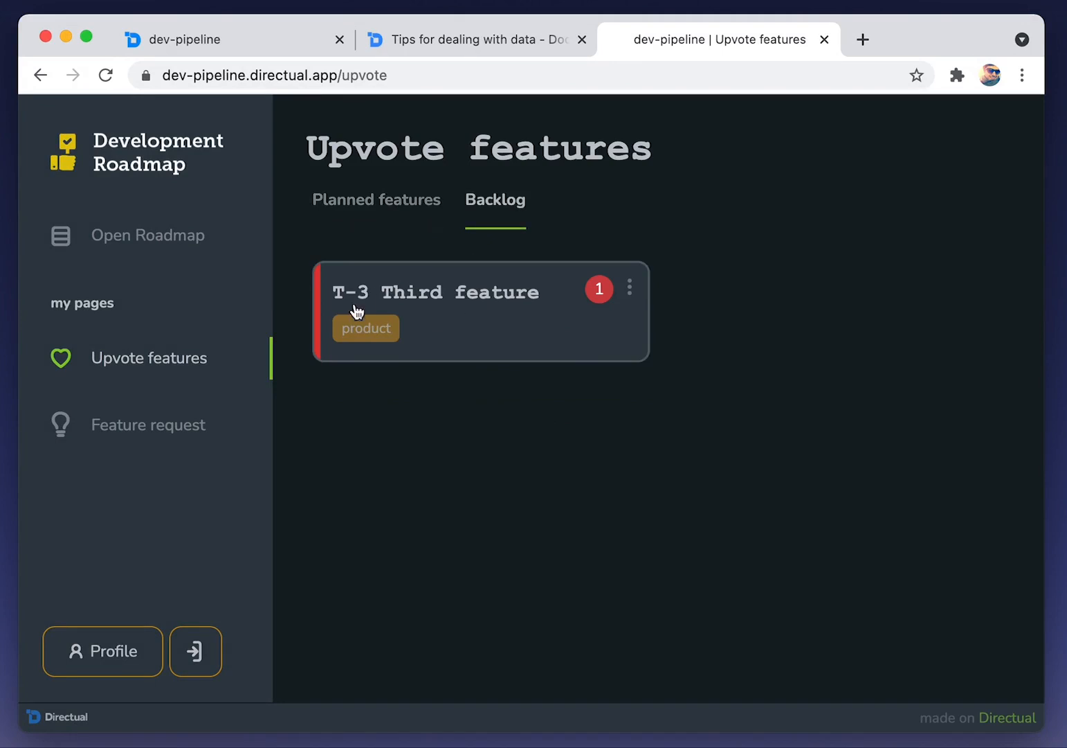
left_click(277, 43)
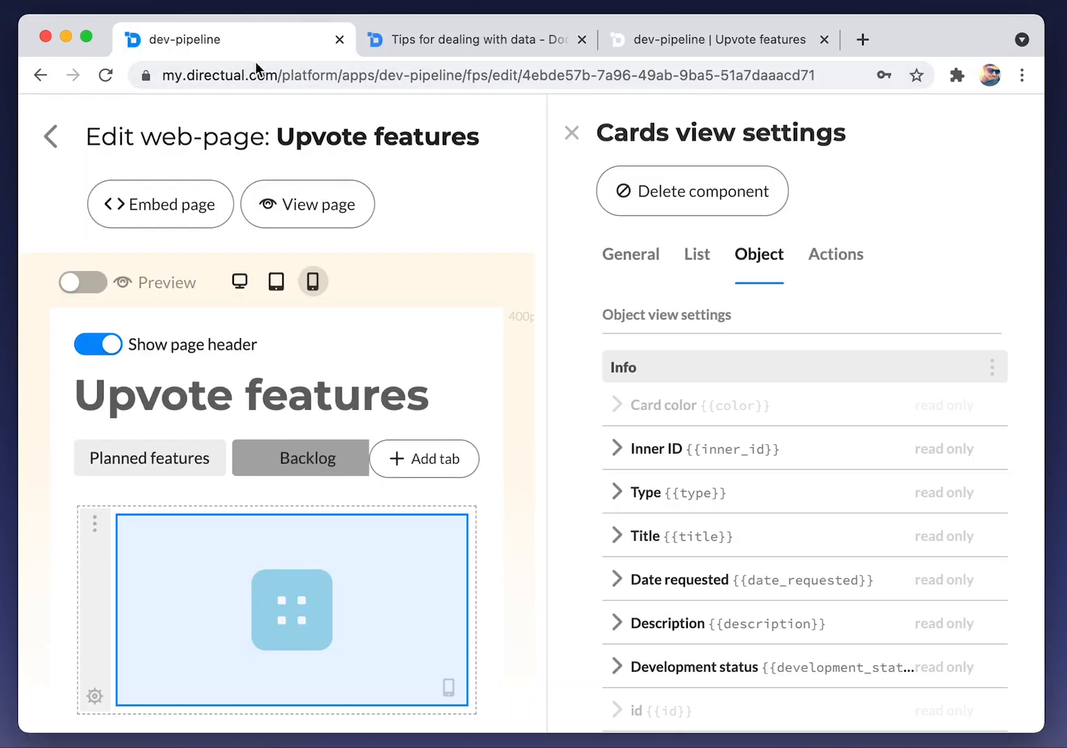
Open the configuration of API endpoint 799338 (upvoteBacklog)
left_click(50, 138)
left_click(484, 135)
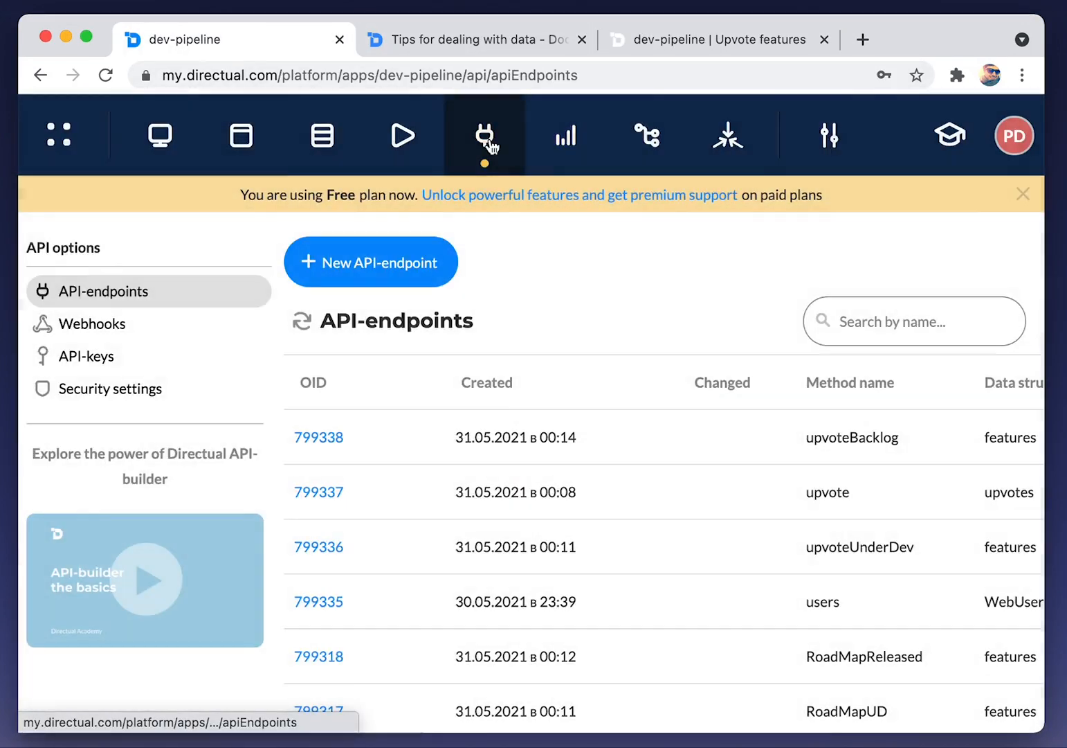
scroll(476, 453, "right", 5)
scroll(471, 457, "left", 5)
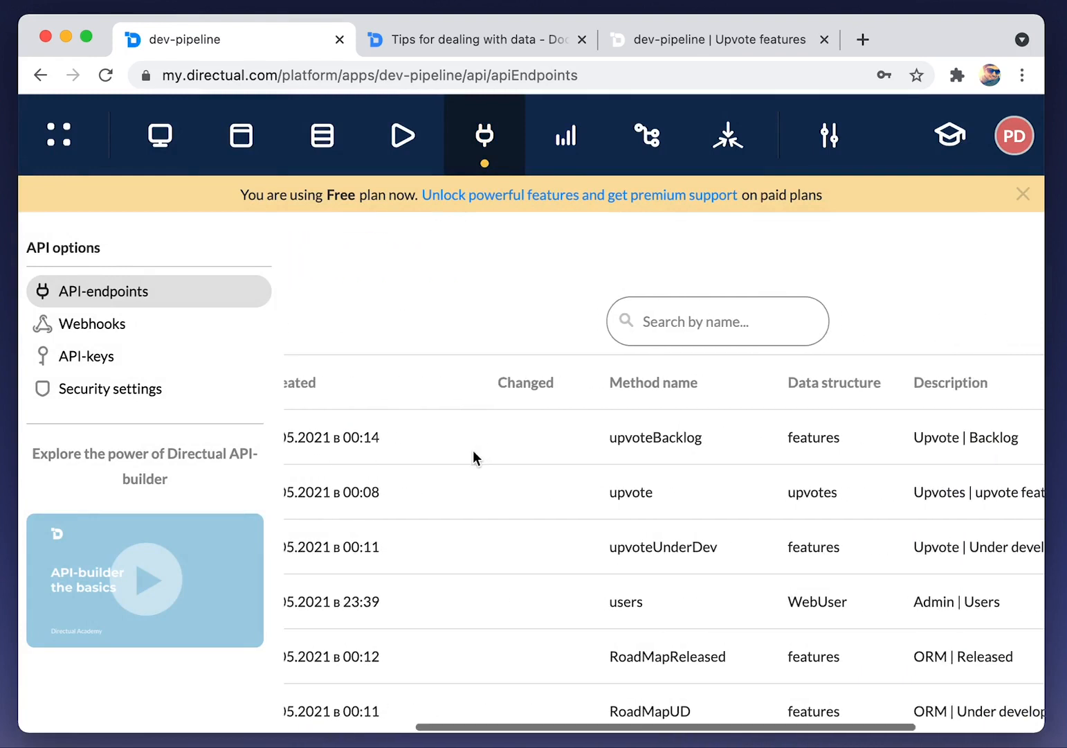
left_click(340, 462)
Add user_id's firstName and lastName to the endpoint's fields for reading, then save and exit
scroll(368, 464, "down", 7)
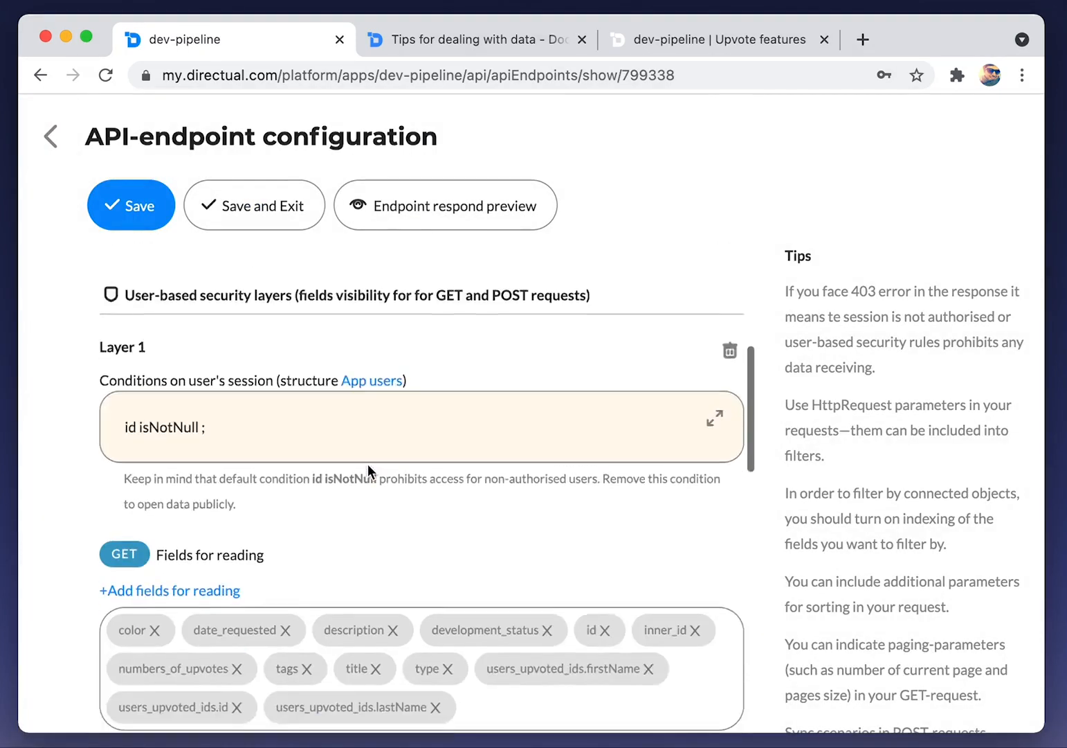
left_click(170, 451)
scroll(330, 446, "down", 5)
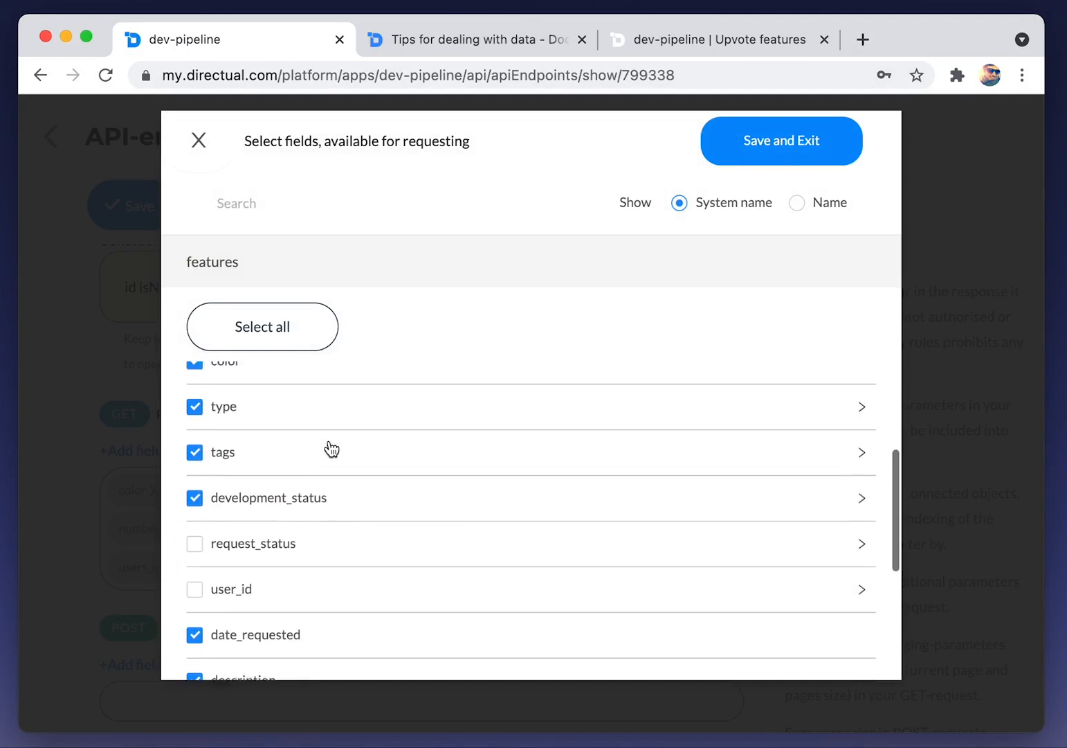
scroll(248, 558, "up", 1)
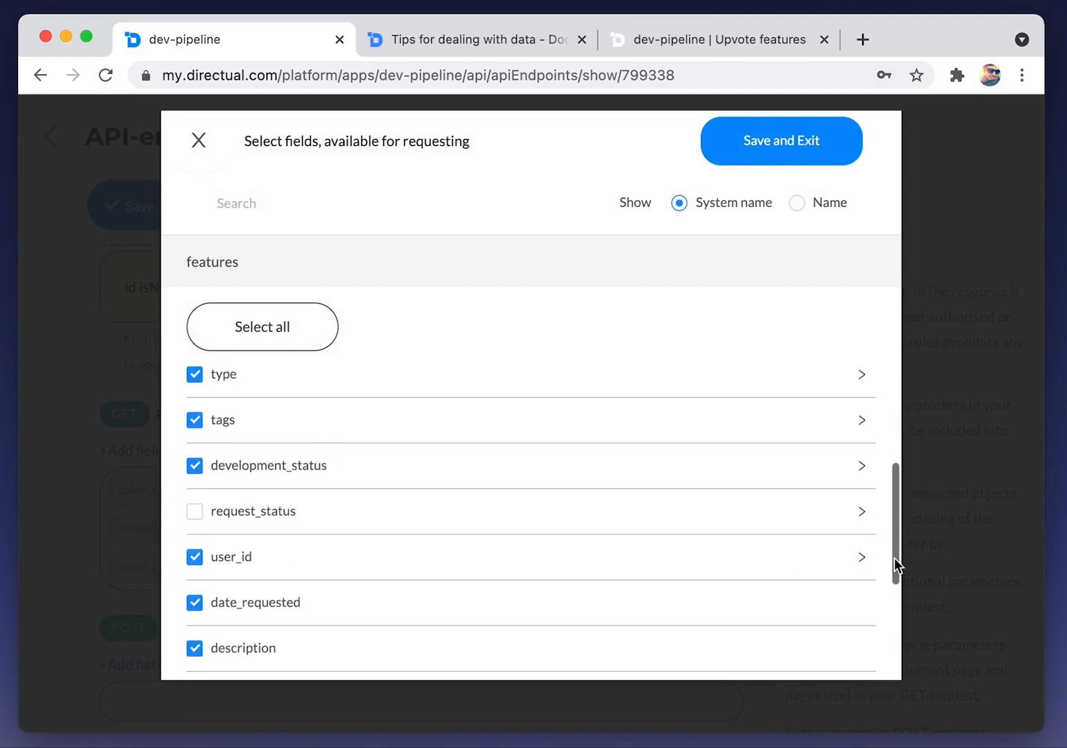
left_click(861, 557)
scroll(221, 462, "down", 3)
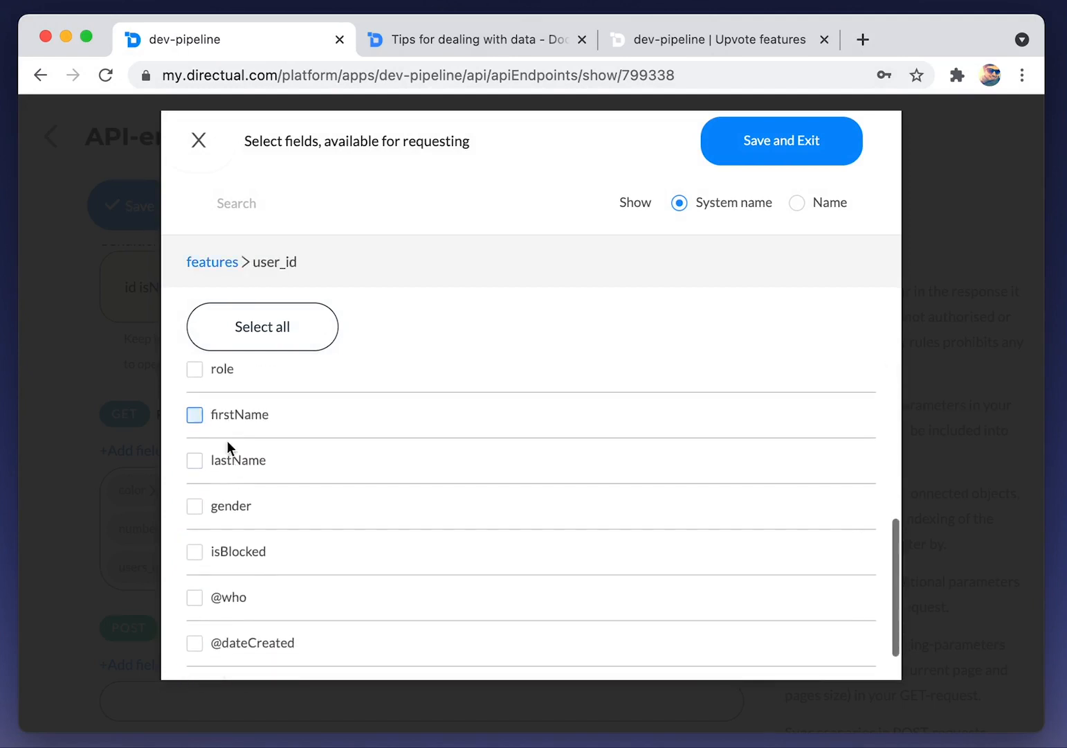
left_click(787, 145)
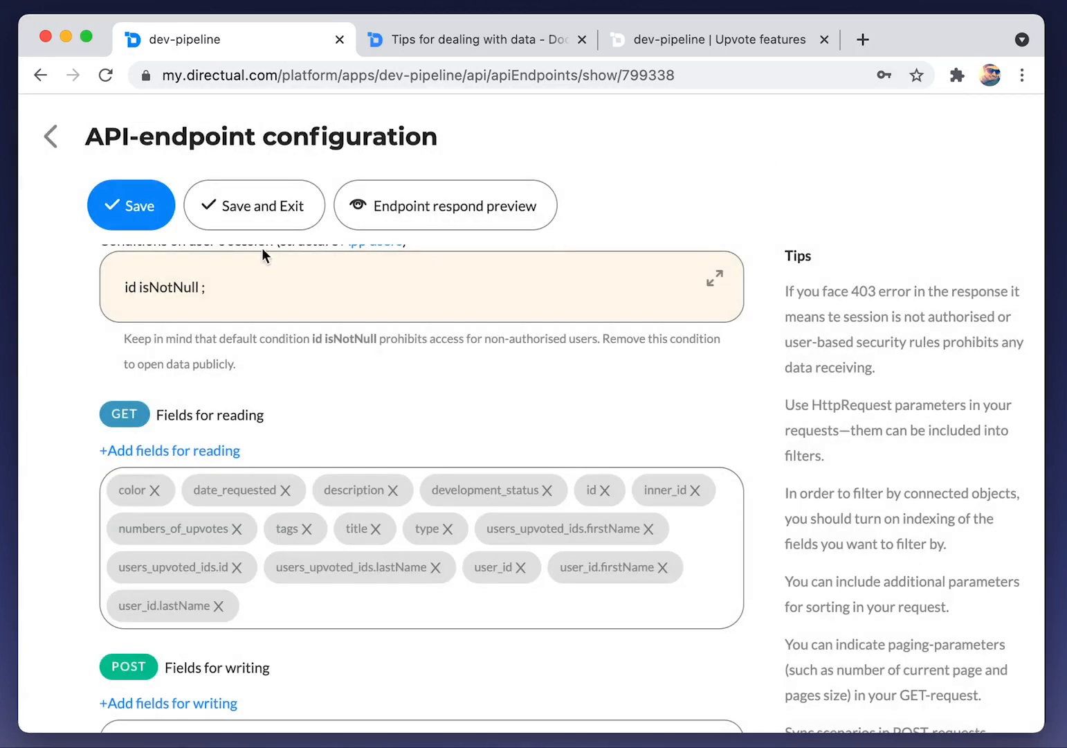
left_click(228, 220)
Set the Backlog cards' text to 'Who requested {{user_id}}' on the Upvote features page
left_click(236, 139)
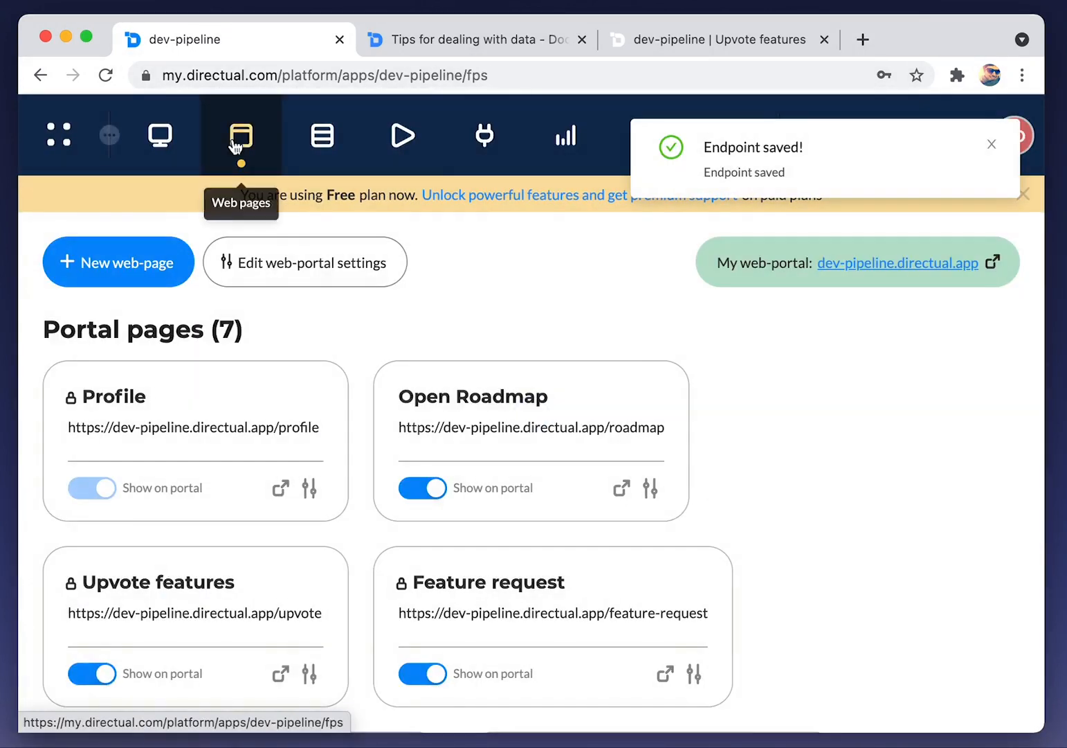
scroll(262, 471, "down", 3)
left_click(277, 473)
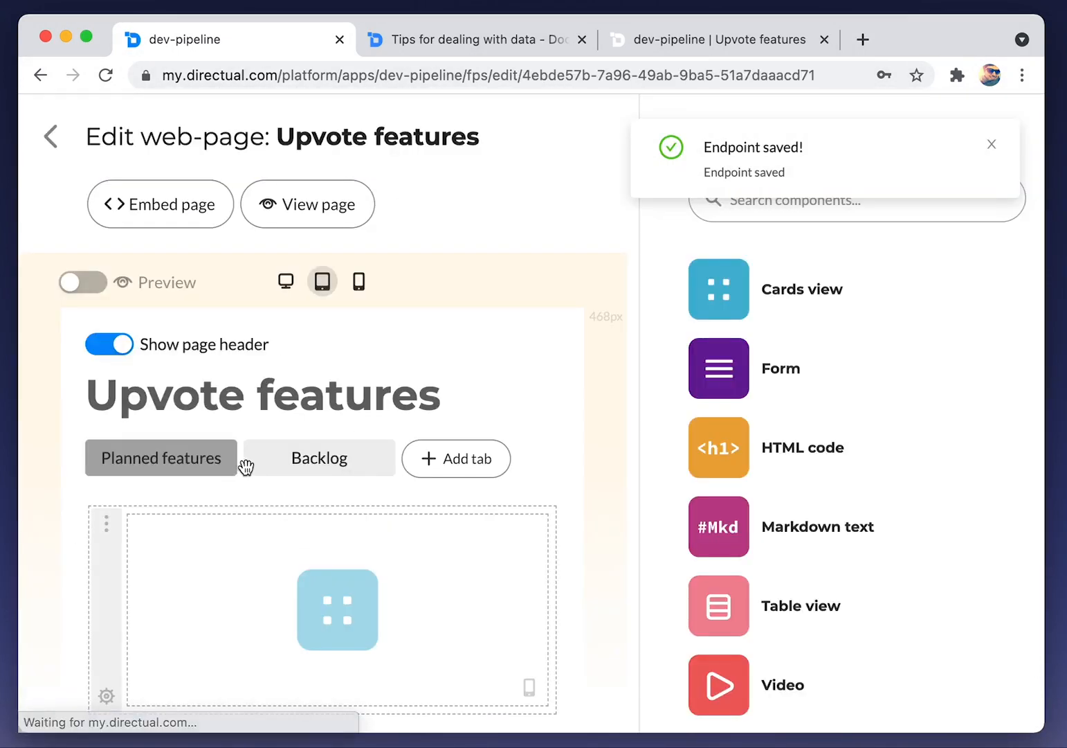
left_click(317, 459)
left_click(279, 547)
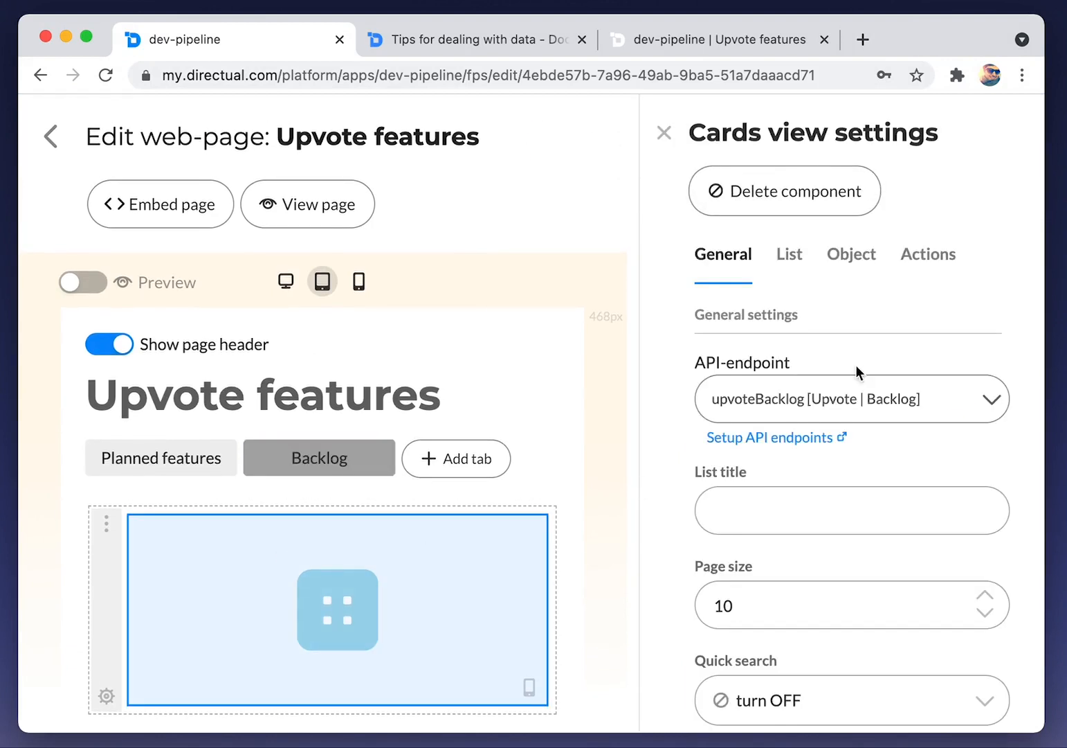
left_click(805, 256)
scroll(791, 380, "down", 3)
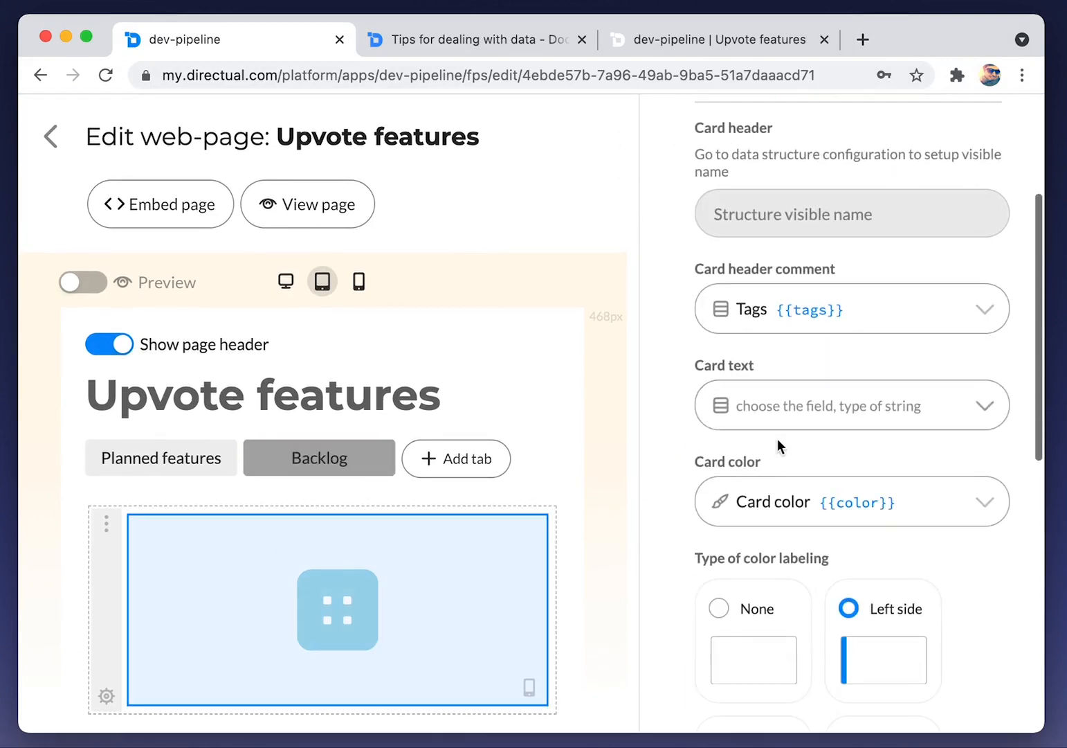
left_click(799, 405)
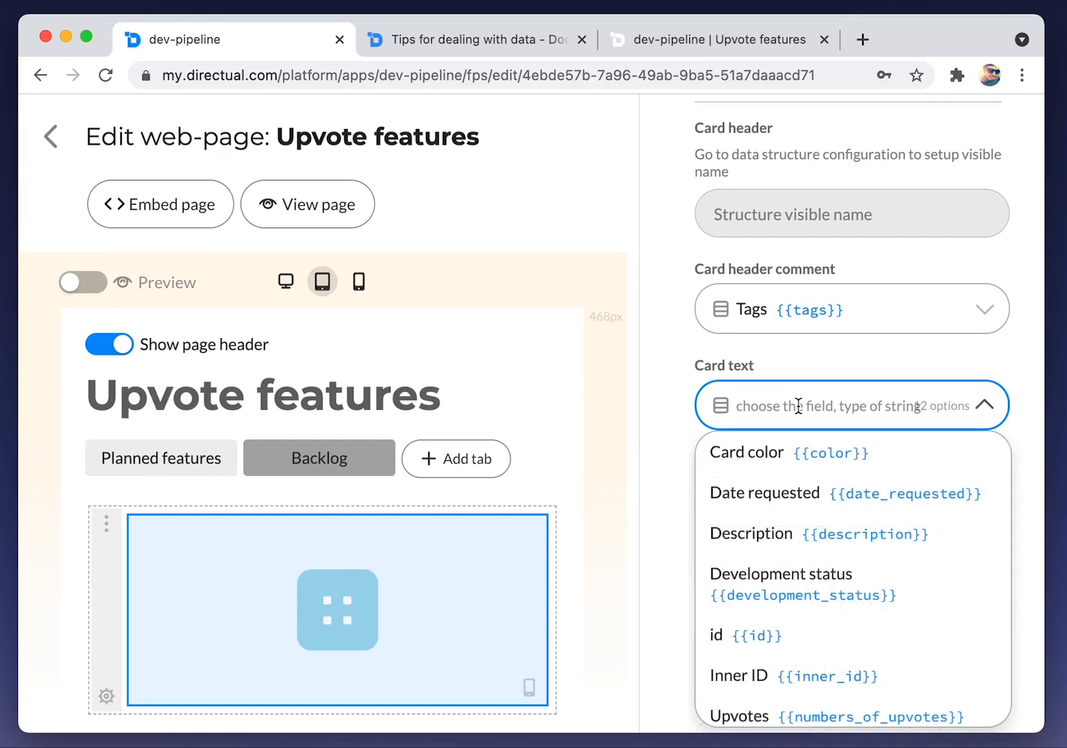
type("use")
key("Return")
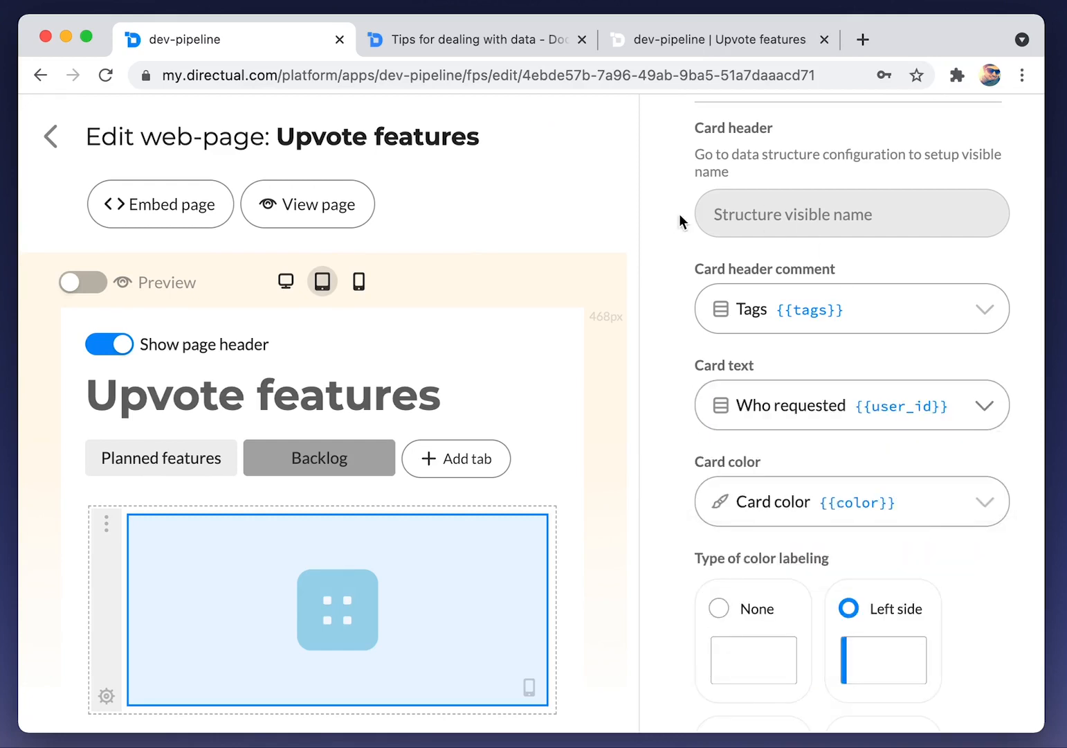
Reload the live Upvote features page and check the Backlog and Planned features lists
left_click(658, 41)
key("super+r")
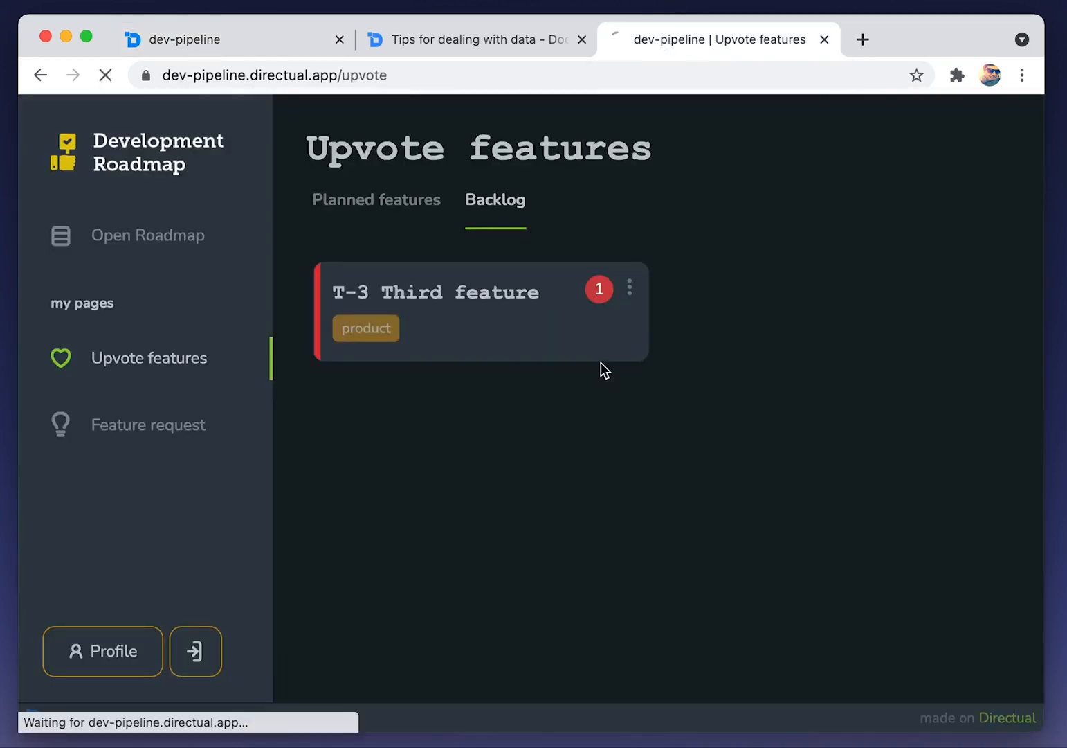
left_click(503, 206)
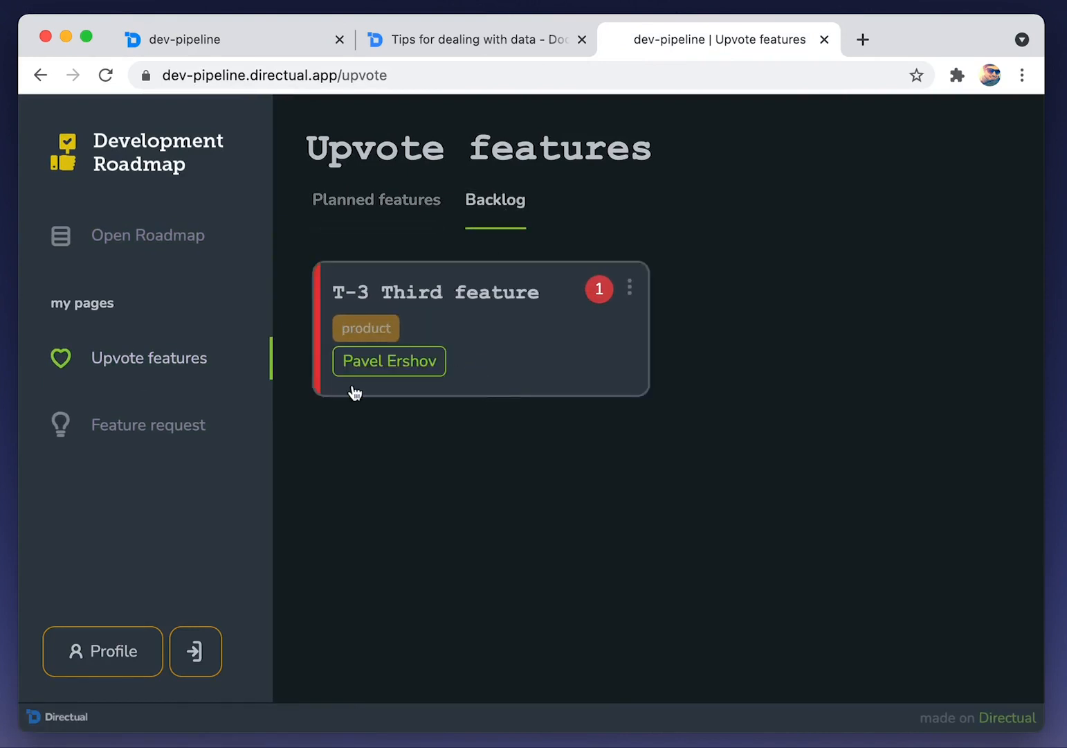
left_click(402, 220)
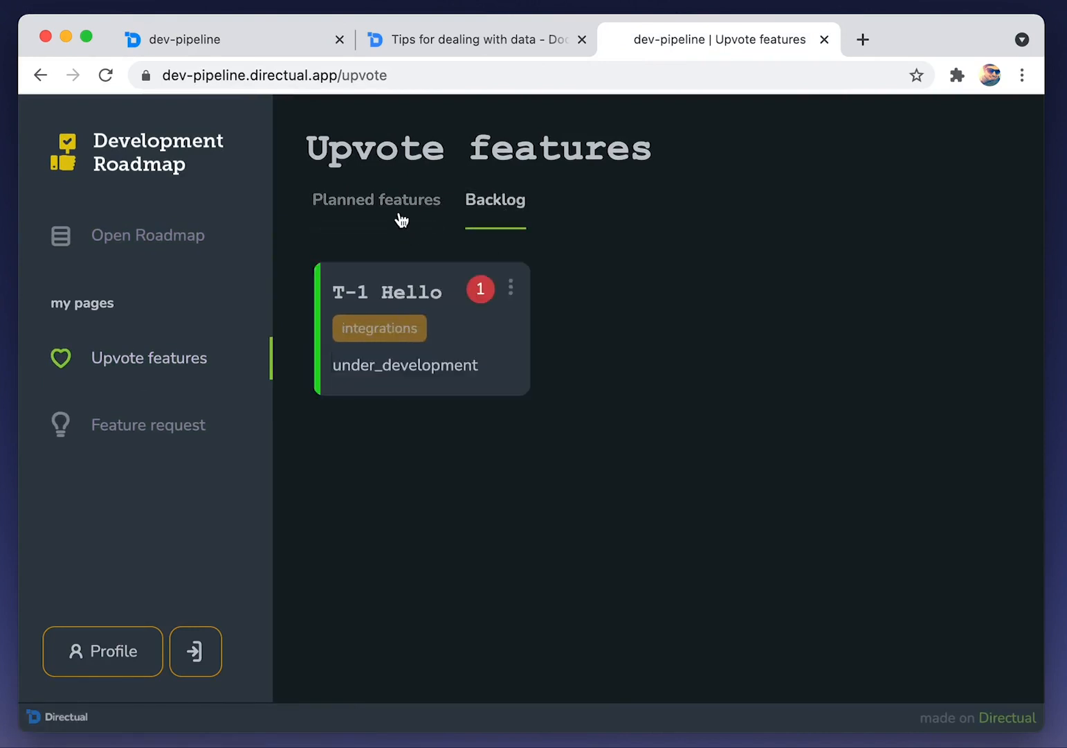